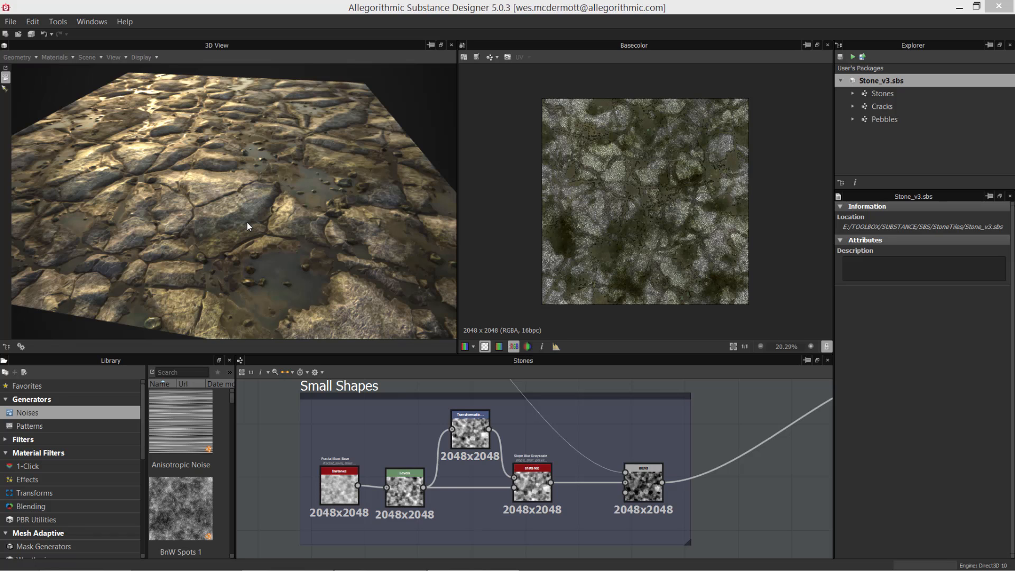
pyautogui.scroll(-5, 633, 477)
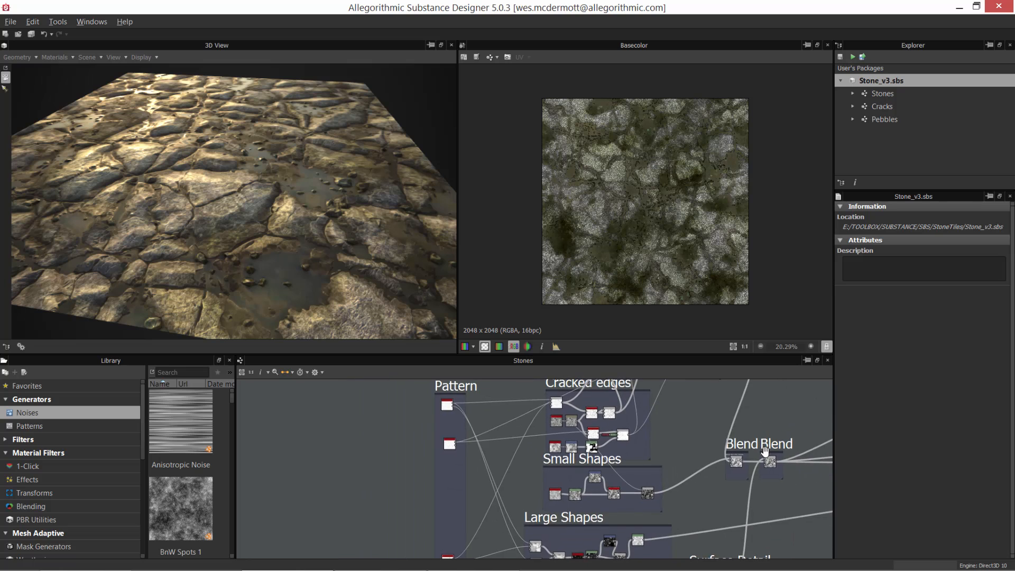
pyautogui.moveTo(765, 450); pyautogui.dragTo(824, 421, button='middle')
pyautogui.moveTo(504, 463); pyautogui.dragTo(556, 464, button='middle')
pyautogui.scroll(2, 513, 461)
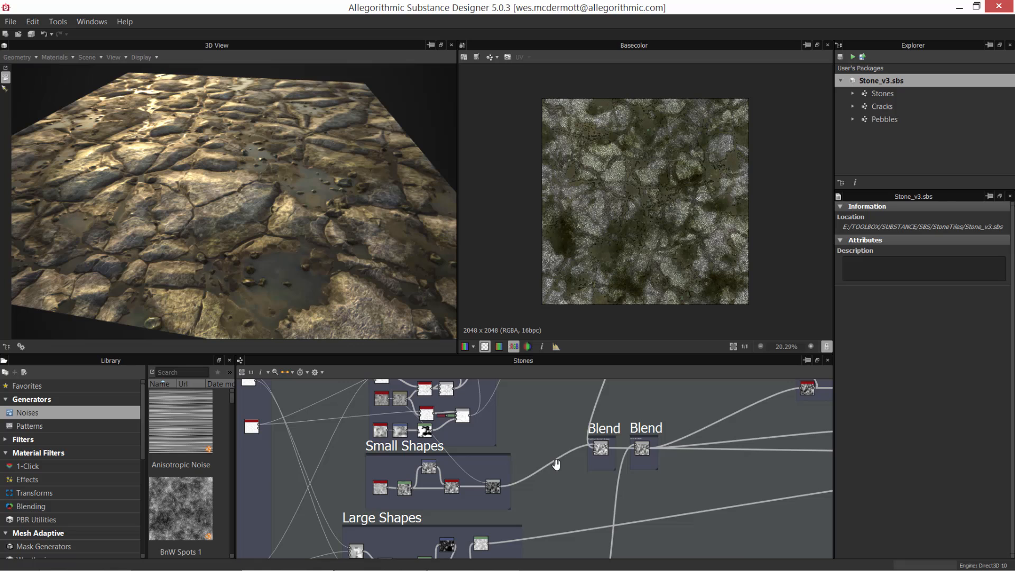
pyautogui.hotkey('alt', 'Tab')
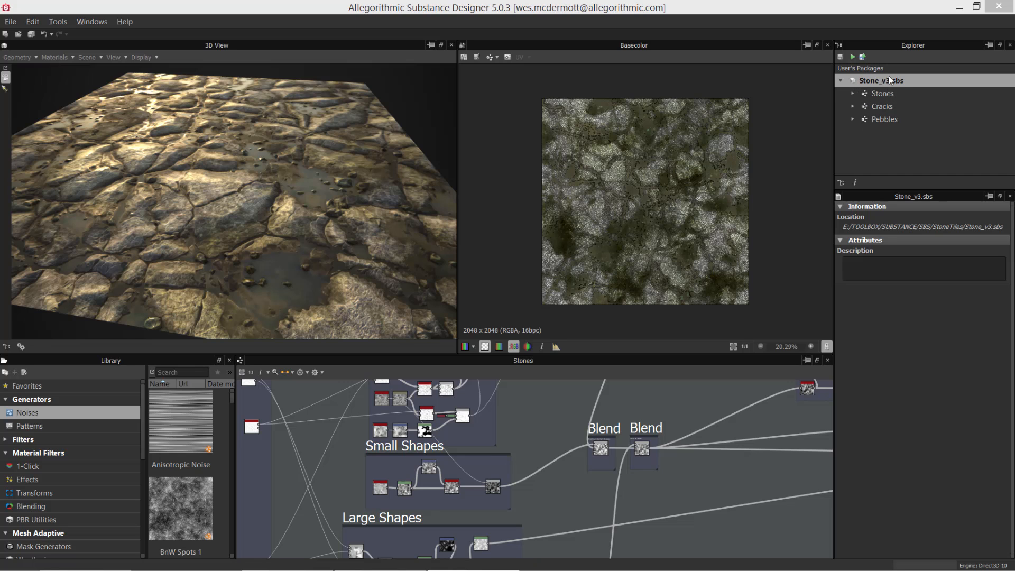
# Step: Review the attributes of the Stones and Pebbles graphs in the Stone_v3.sbs package, finishing with Stones selected
pyautogui.click(880, 94)
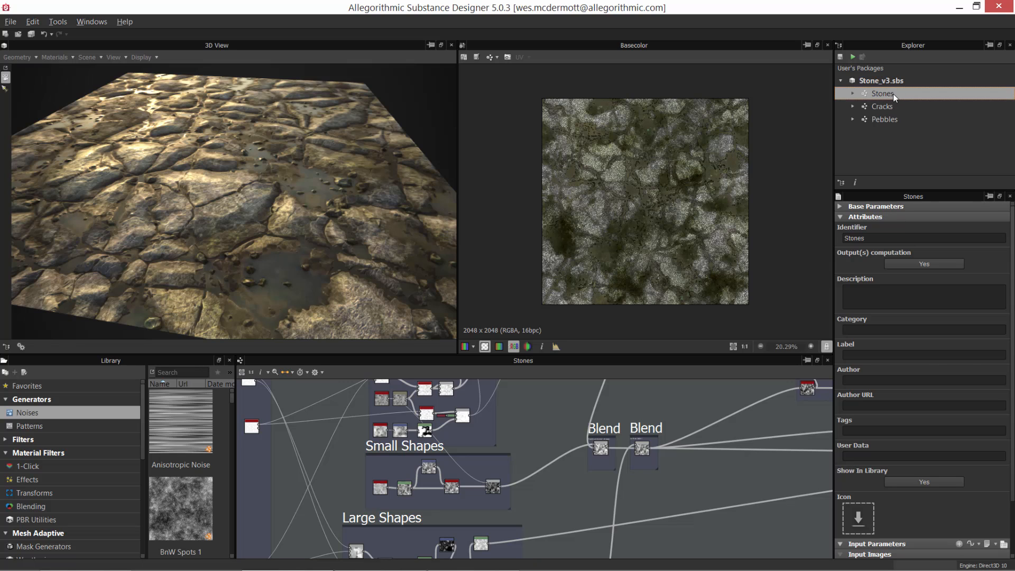
pyautogui.moveTo(892, 93)
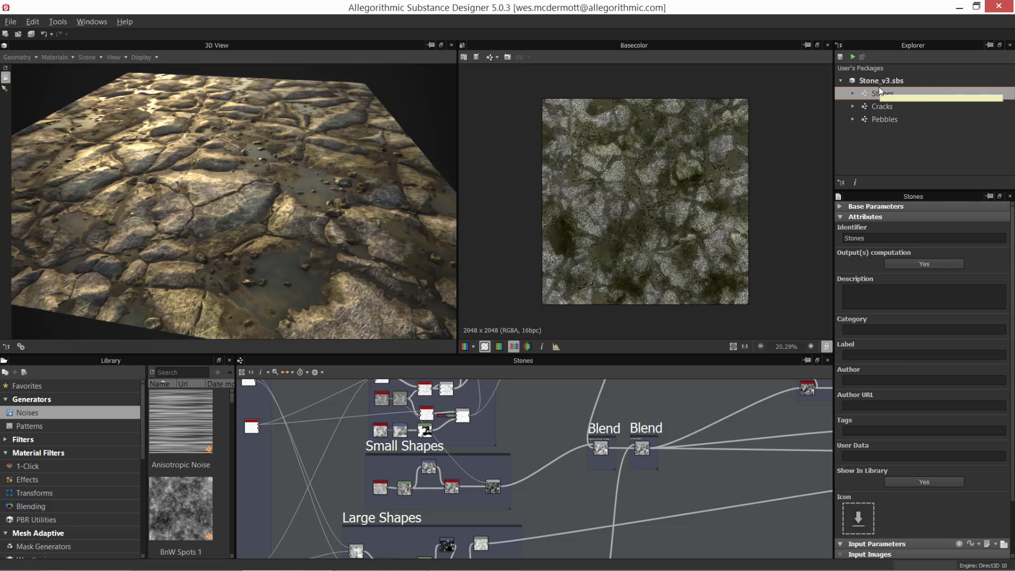
pyautogui.click(886, 120)
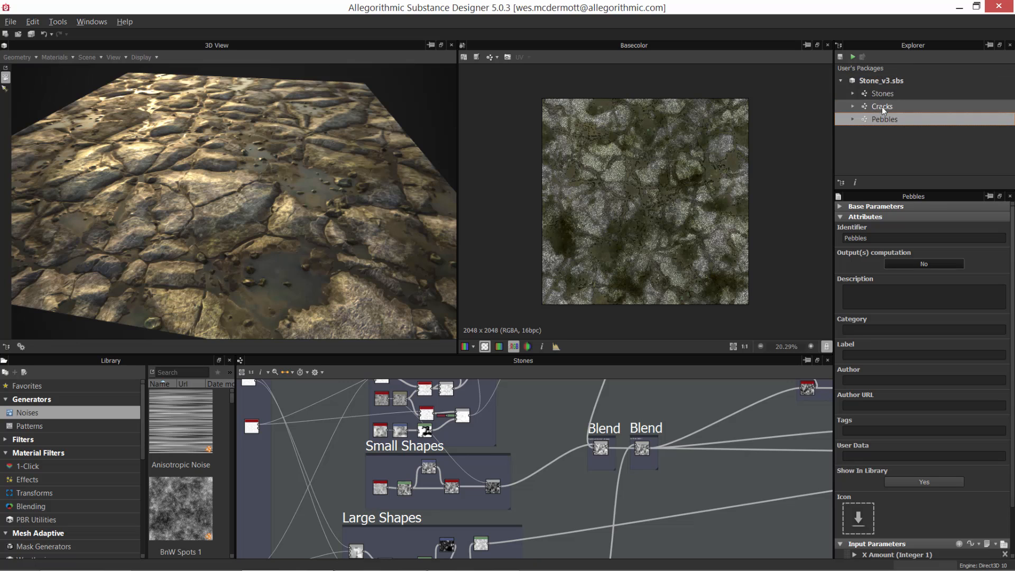
pyautogui.click(907, 95)
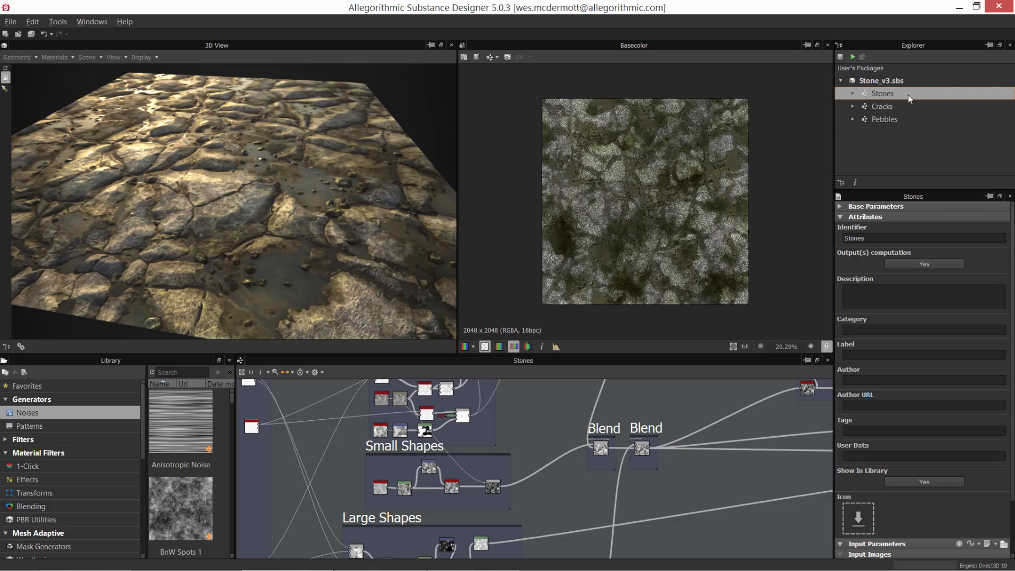
# Step: Examine the Stones graph from its overall frame layout through the Water Mask area down to the Cracked edges nodes
pyautogui.scroll(-3, 620, 466)
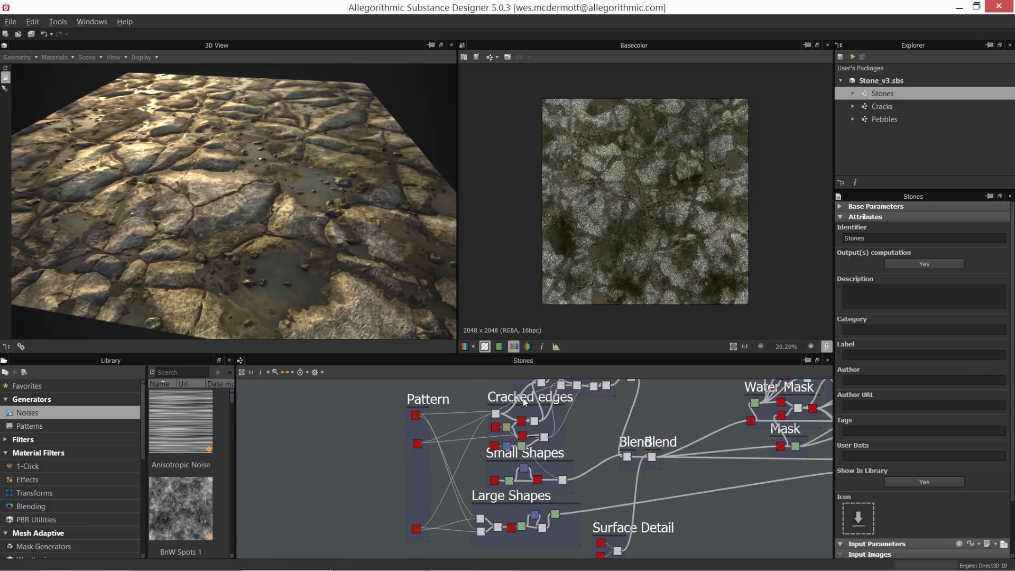
pyautogui.moveTo(548, 457); pyautogui.dragTo(322, 480, button='middle')
pyautogui.scroll(-3, 625, 452)
pyautogui.moveTo(627, 445); pyautogui.dragTo(588, 470, button='middle')
pyautogui.scroll(2, 587, 470)
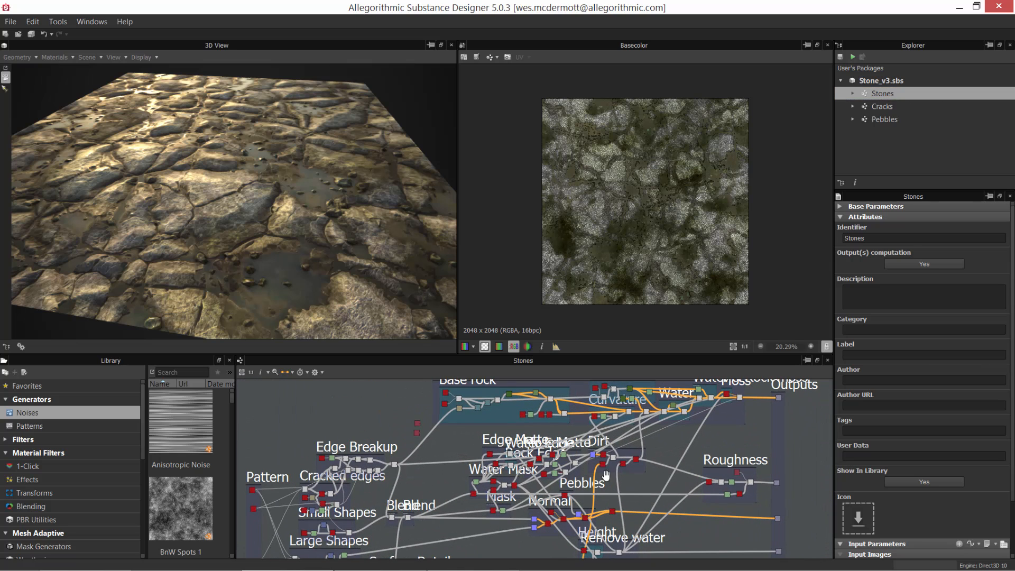
pyautogui.scroll(3, 515, 480)
pyautogui.moveTo(514, 488); pyautogui.dragTo(569, 469, button='middle')
pyautogui.scroll(3, 569, 469)
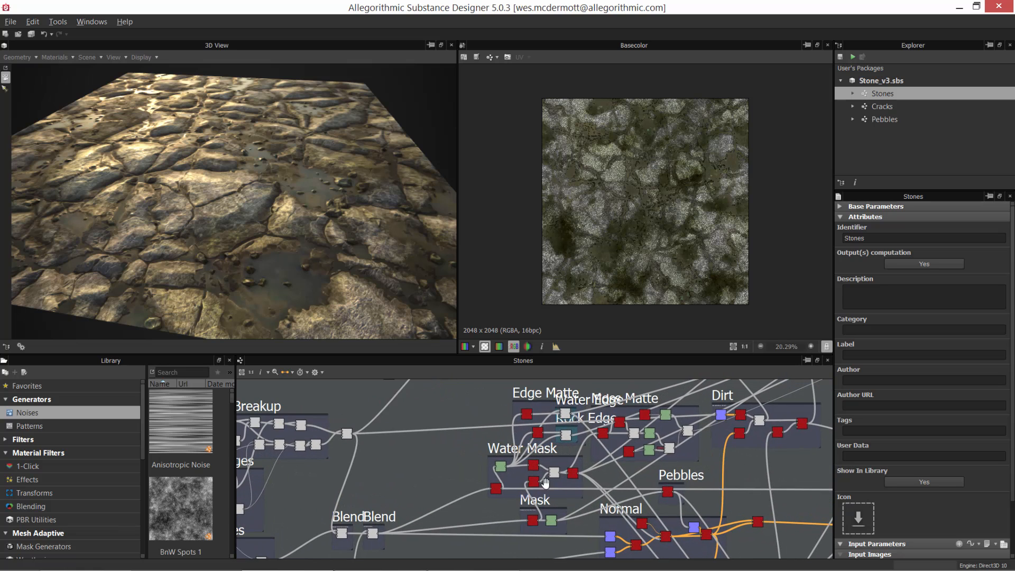
pyautogui.moveTo(312, 493); pyautogui.dragTo(457, 470, button='middle')
pyautogui.scroll(3, 456, 470)
pyautogui.moveTo(327, 501); pyautogui.dragTo(464, 513, button='middle')
pyautogui.scroll(3, 498, 501)
pyautogui.scroll(2, 485, 486)
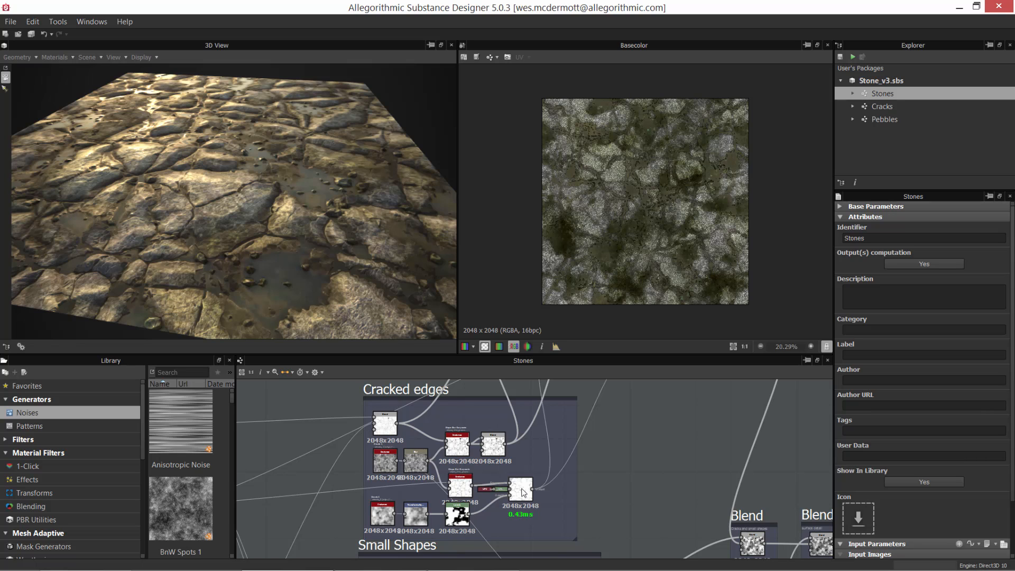
# Step: Open the Cracks graph and select all the nodes that feed its two outputs
pyautogui.click(882, 108)
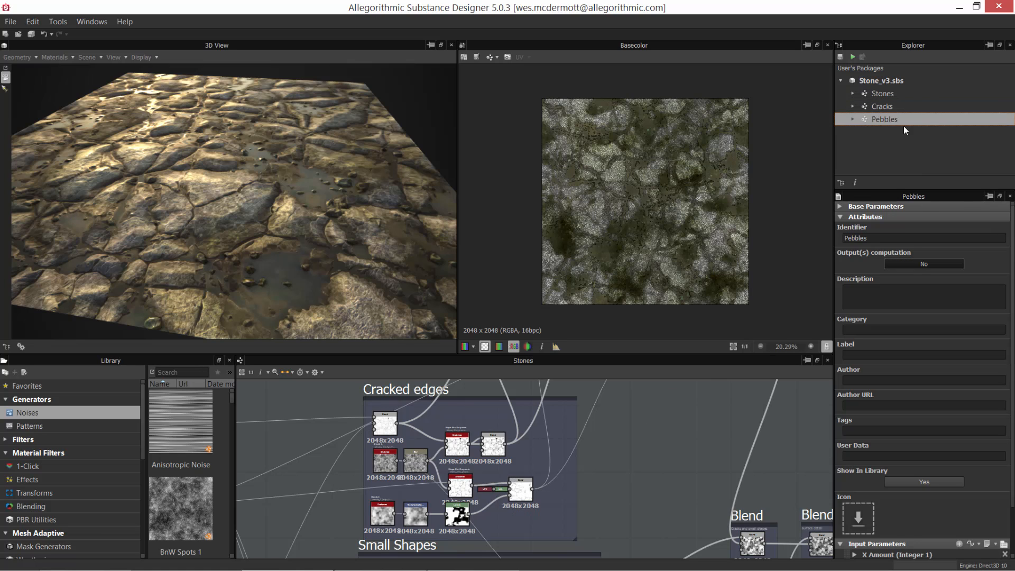
pyautogui.doubleClick(882, 106)
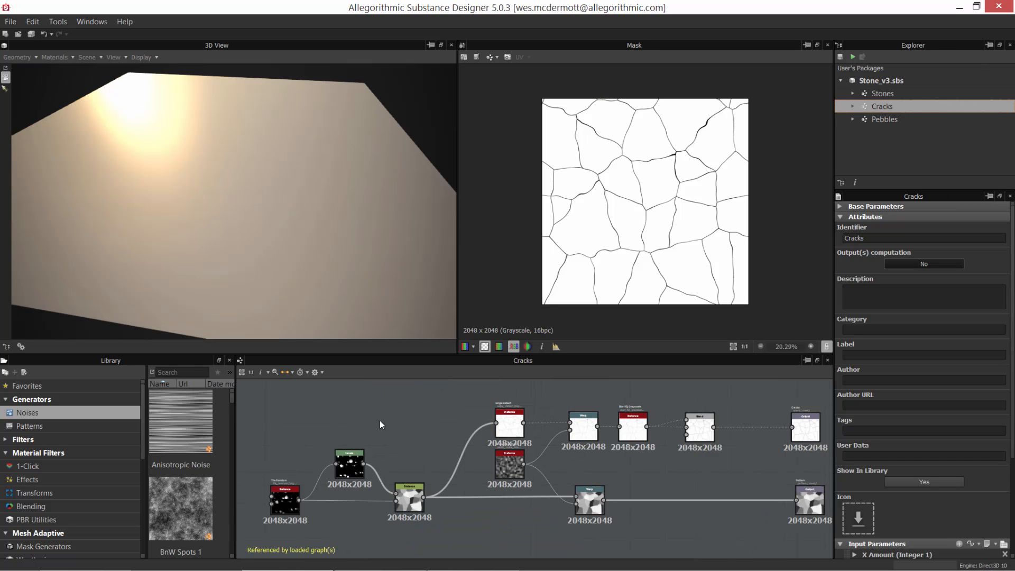
pyautogui.moveTo(399, 431); pyautogui.dragTo(385, 433, button='middle')
pyautogui.moveTo(283, 396); pyautogui.dragTo(714, 540)
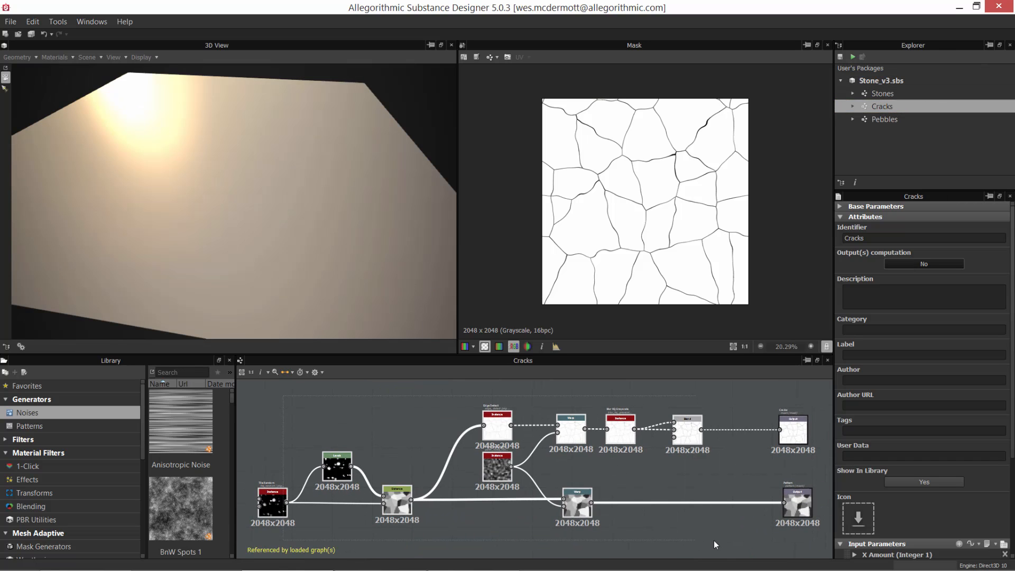
pyautogui.moveTo(672, 537); pyautogui.dragTo(649, 532, button='middle')
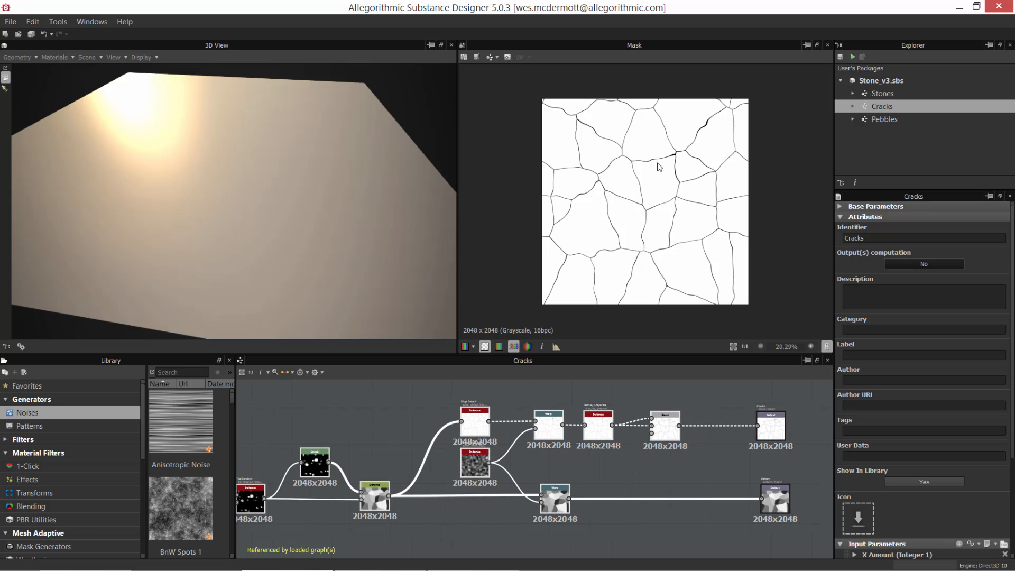
# Step: Preview the Cracks graph's mask and pattern outputs in the 2D view, then reselect the nodes that generate them
pyautogui.doubleClick(765, 503)
pyautogui.doubleClick(777, 423)
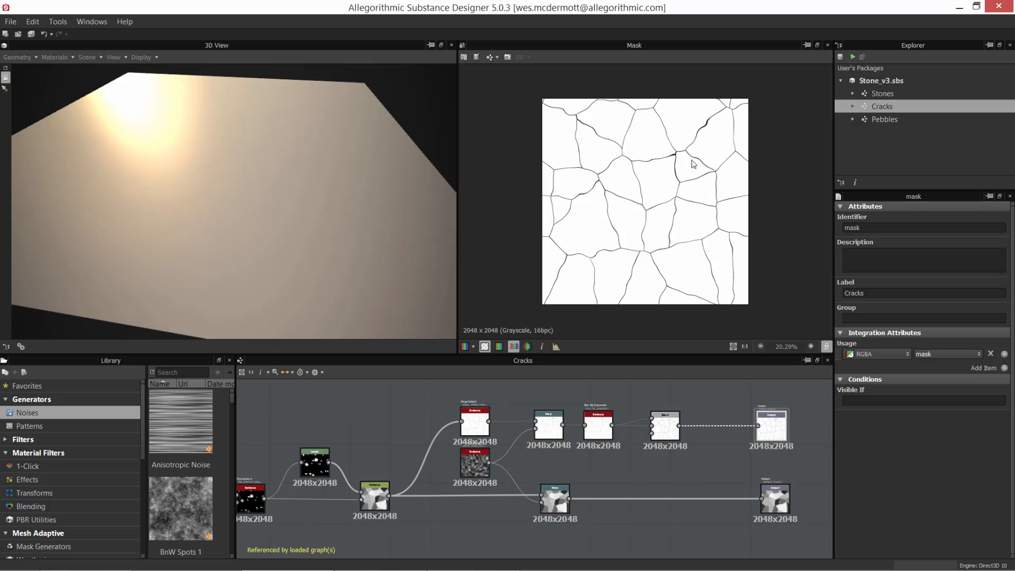
pyautogui.doubleClick(775, 499)
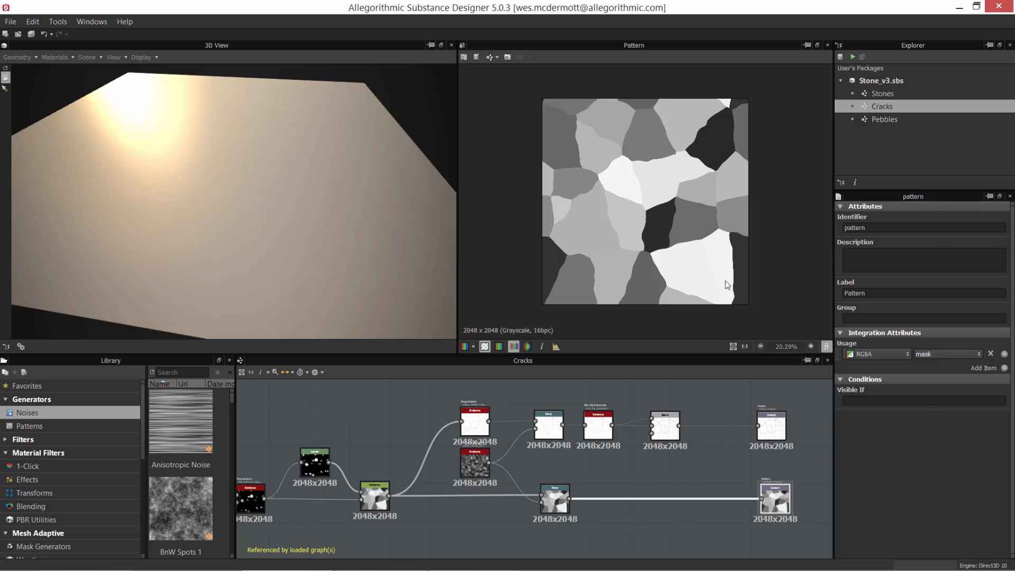
pyautogui.moveTo(617, 485); pyautogui.dragTo(639, 474, button='middle')
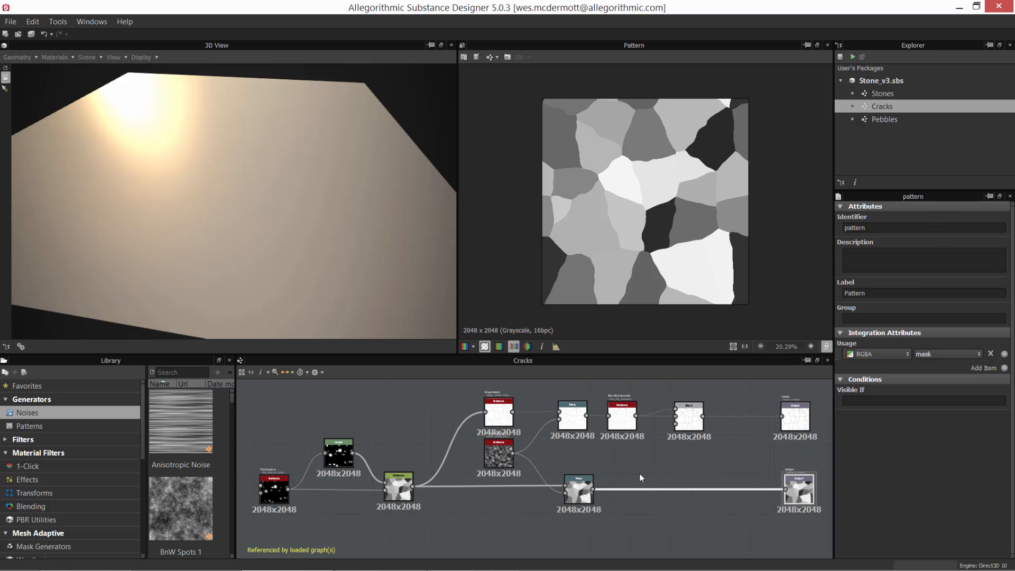
pyautogui.moveTo(289, 386); pyautogui.dragTo(768, 534)
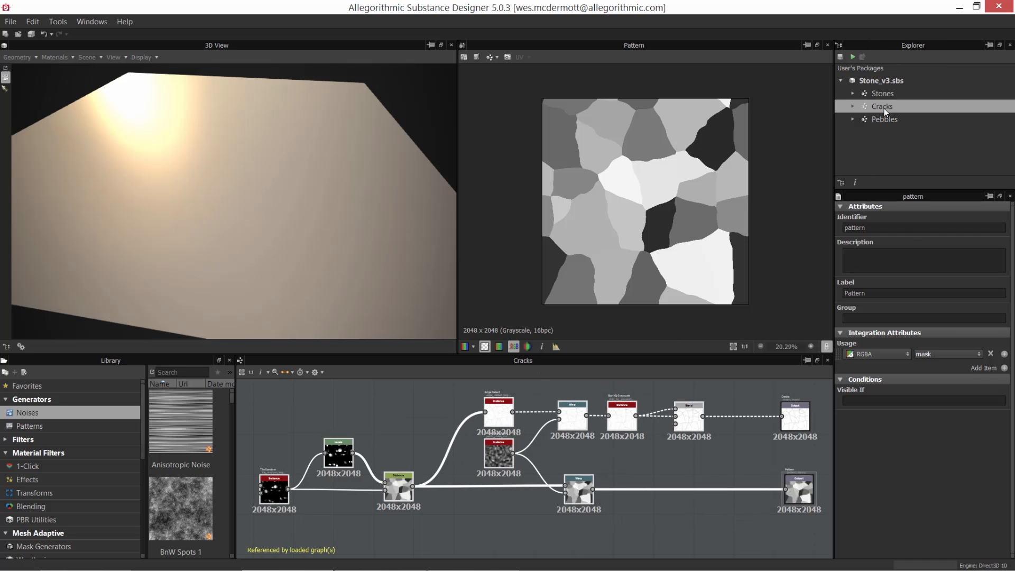
# Step: Reopen the Stones graph and show the instance parameters of the first Cracks node in the Pattern frame
pyautogui.doubleClick(881, 95)
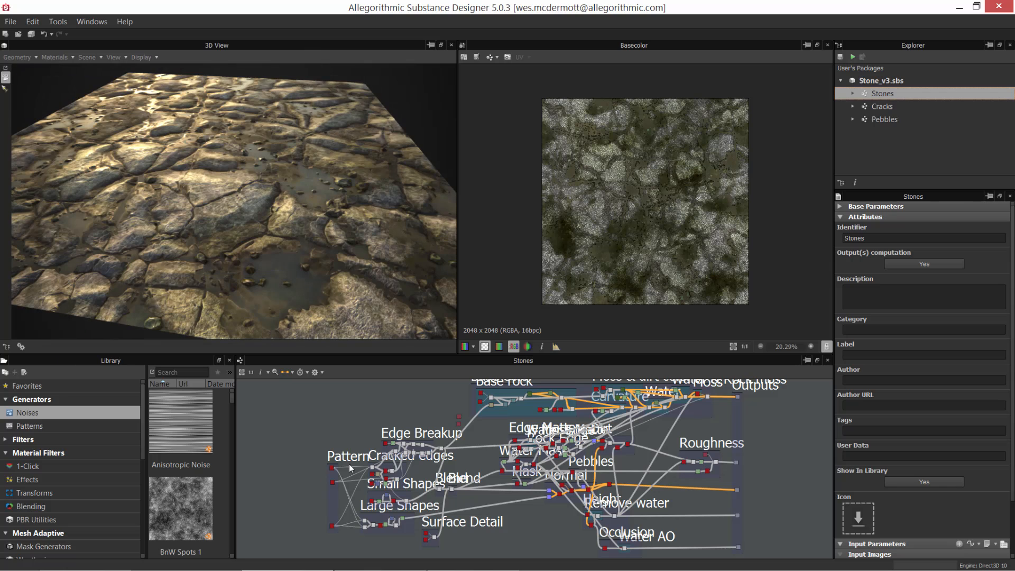
pyautogui.scroll(5, 350, 468)
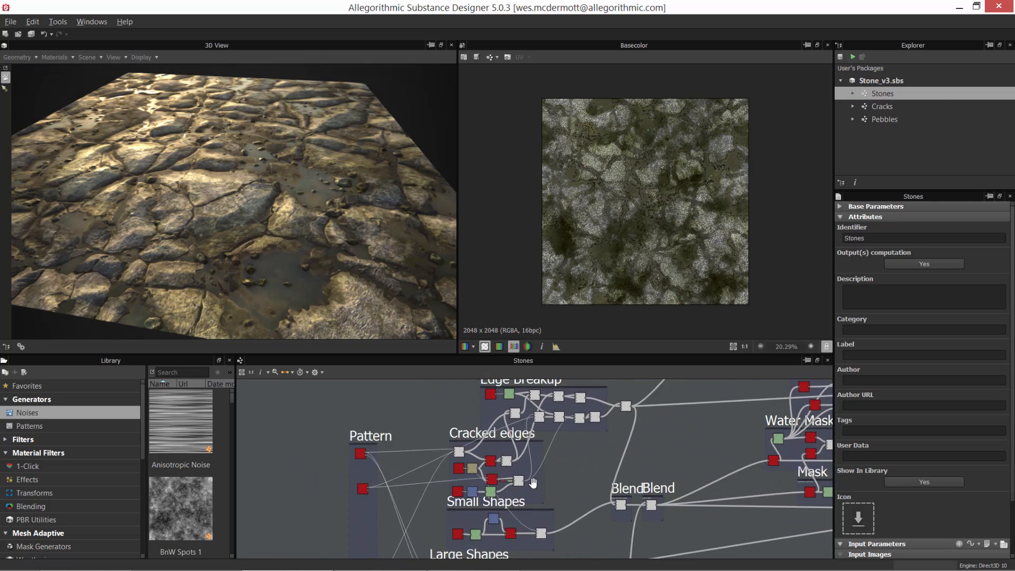
pyautogui.scroll(3, 533, 483)
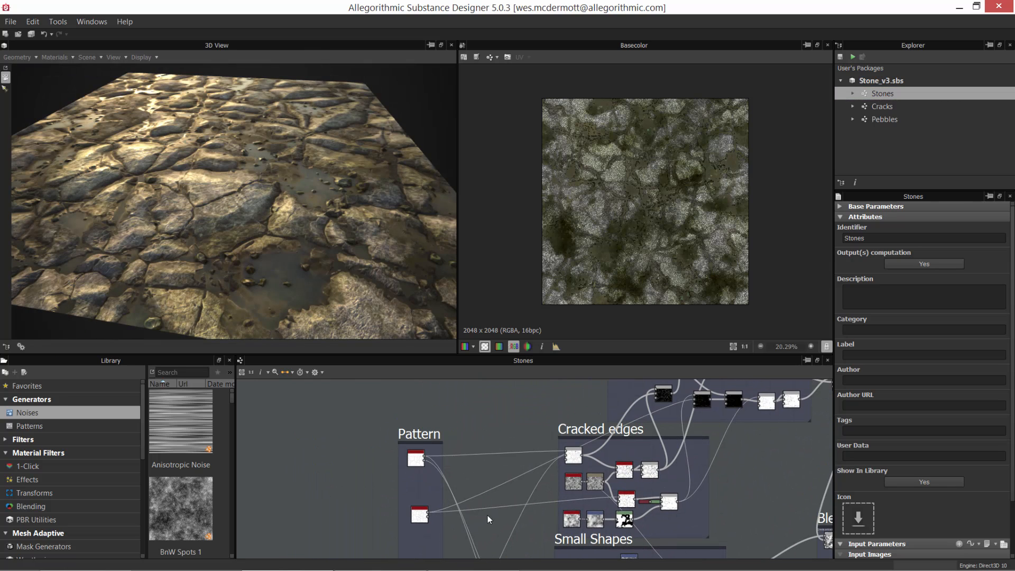
pyautogui.scroll(3, 449, 473)
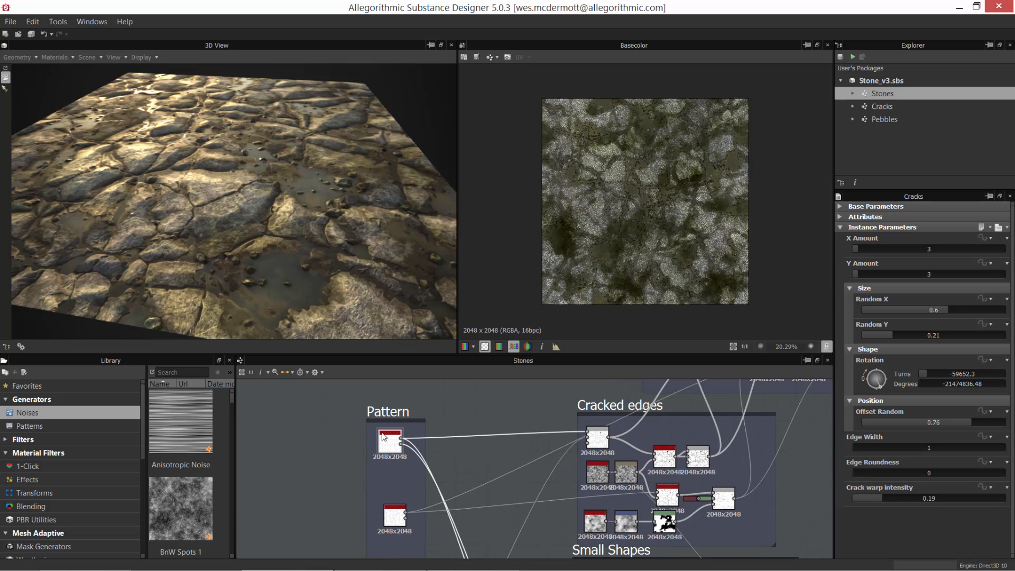
pyautogui.scroll(2, 384, 436)
pyautogui.scroll(-4, 499, 493)
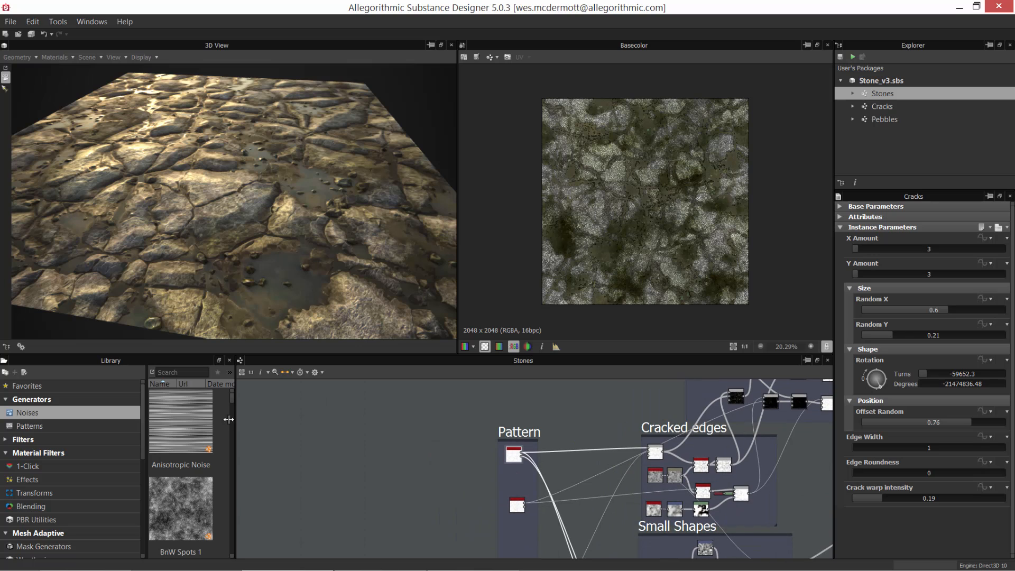
pyautogui.moveTo(588, 509); pyautogui.dragTo(472, 475, button='middle')
pyautogui.scroll(-2, 519, 457)
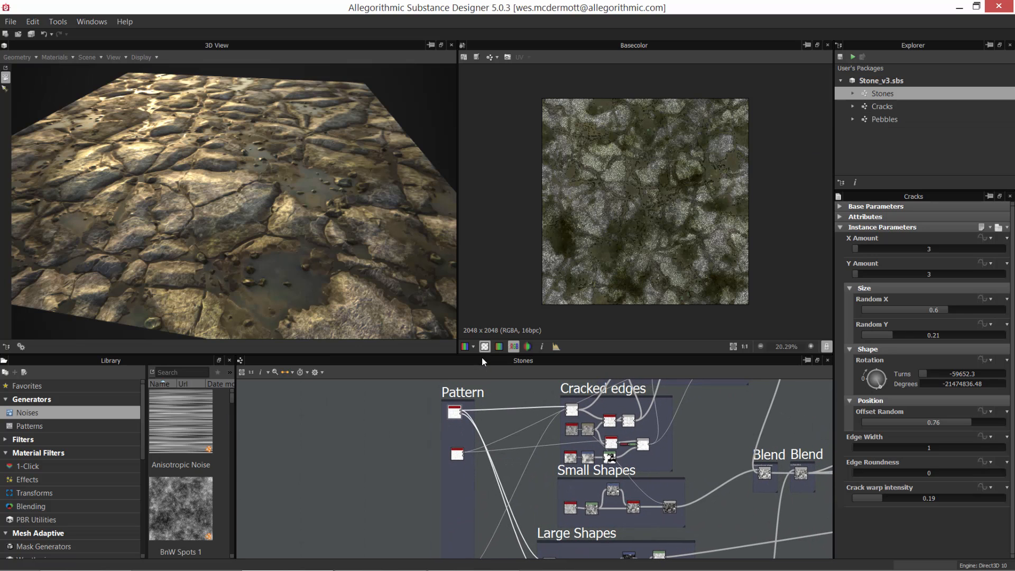
# Step: Enlarge the graph area and nudge the first Cracks node within the Pattern frame
pyautogui.moveTo(481, 354); pyautogui.dragTo(480, 267)
pyautogui.scroll(1, 478, 350)
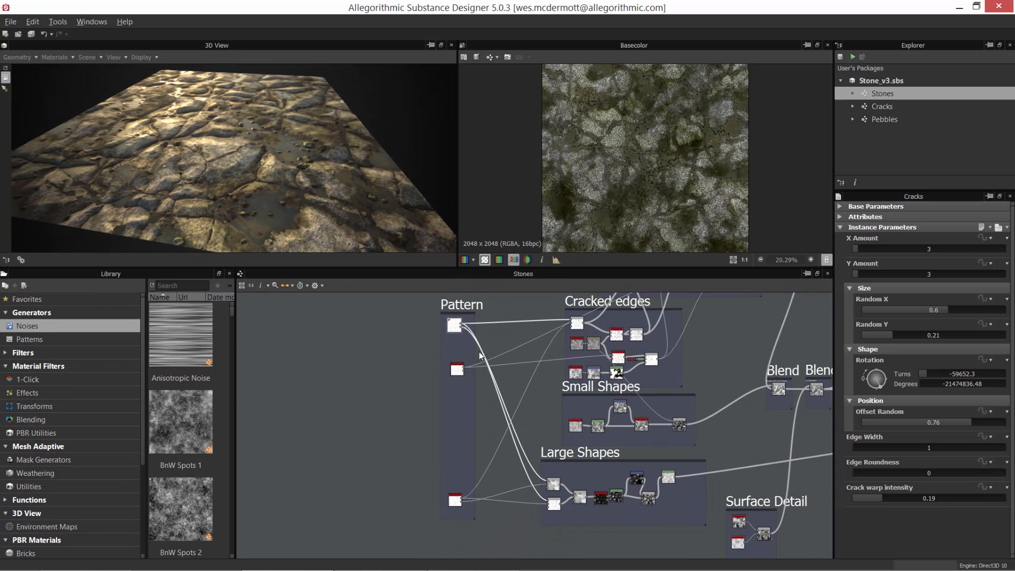
pyautogui.scroll(2, 461, 344)
pyautogui.moveTo(459, 342); pyautogui.dragTo(455, 394, button='middle')
pyautogui.scroll(6, 438, 377)
pyautogui.moveTo(448, 370); pyautogui.dragTo(449, 379)
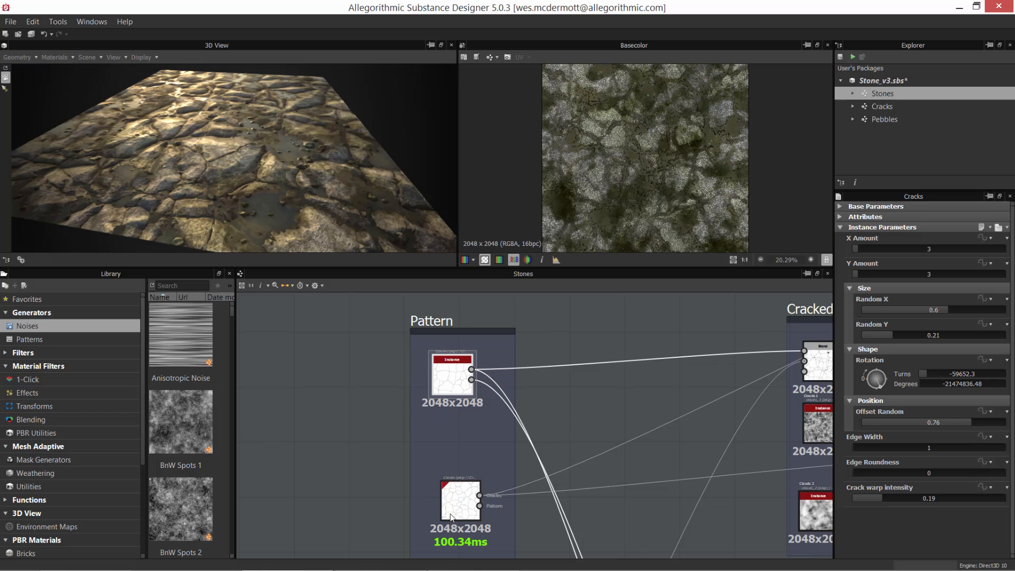
# Step: Inspect the second Cracks instance in the Pattern frame and select the lowest one
pyautogui.moveTo(453, 504); pyautogui.dragTo(445, 494)
pyautogui.moveTo(478, 494); pyautogui.dragTo(493, 352, button='middle')
pyautogui.scroll(-3, 510, 468)
pyautogui.moveTo(481, 452); pyautogui.dragTo(474, 383, button='middle')
pyautogui.scroll(-2, 466, 474)
pyautogui.moveTo(477, 517); pyautogui.dragTo(480, 492, button='middle')
pyautogui.click(480, 522)
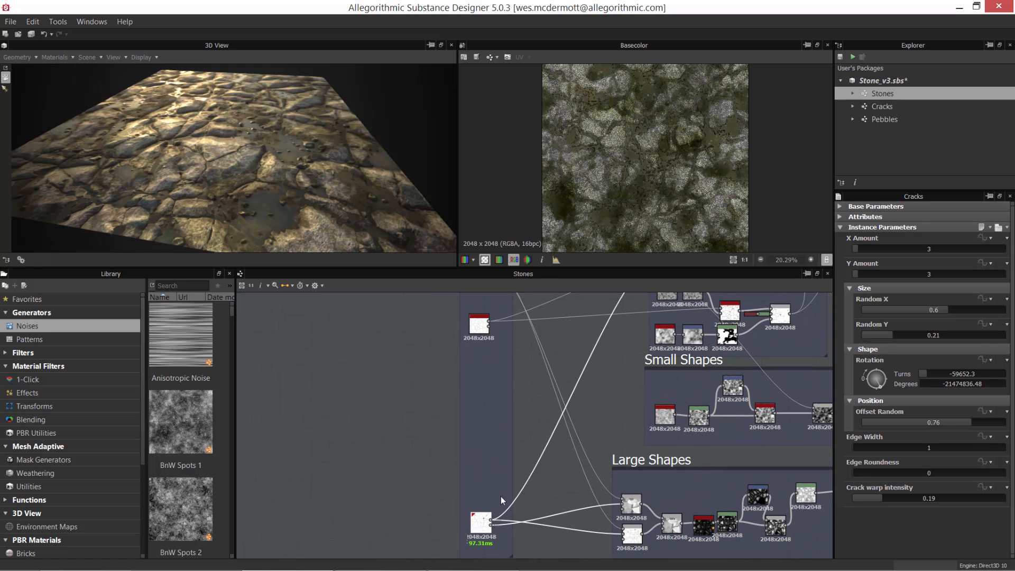
# Step: Examine how the three Cracks instances in the Pattern frame connect to the Cracked edges and Large Shapes frames
pyautogui.scroll(-3, 502, 465)
pyautogui.keyDown('alt'); pyautogui.moveTo(491, 382); pyautogui.dragTo(506, 484); pyautogui.keyUp('alt')
pyautogui.scroll(5, 541, 474)
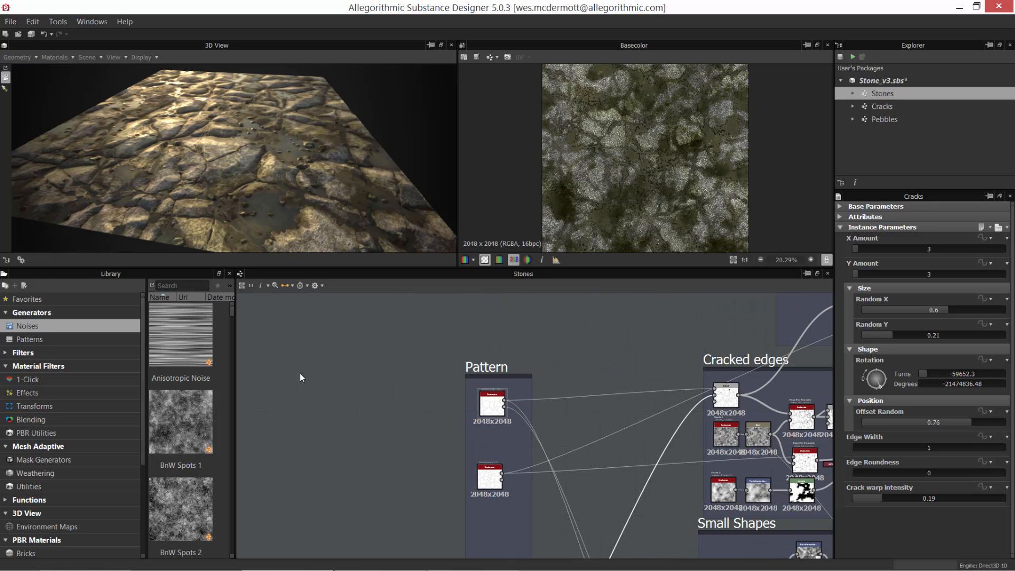
pyautogui.keyDown('alt'); pyautogui.moveTo(401, 477); pyautogui.dragTo(459, 454); pyautogui.keyUp('alt')
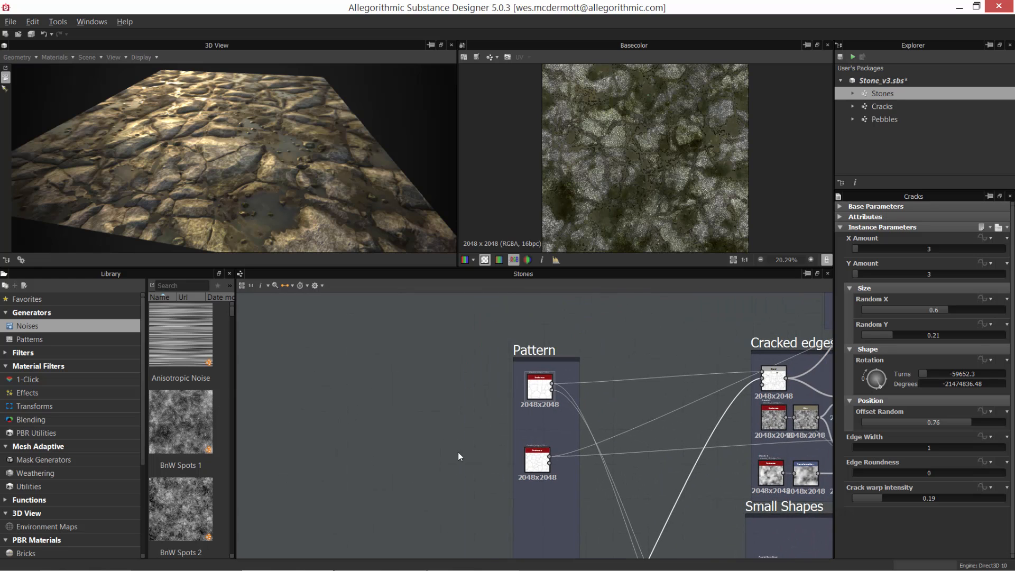
pyautogui.scroll(-2, 459, 454)
pyautogui.scroll(-2, 376, 417)
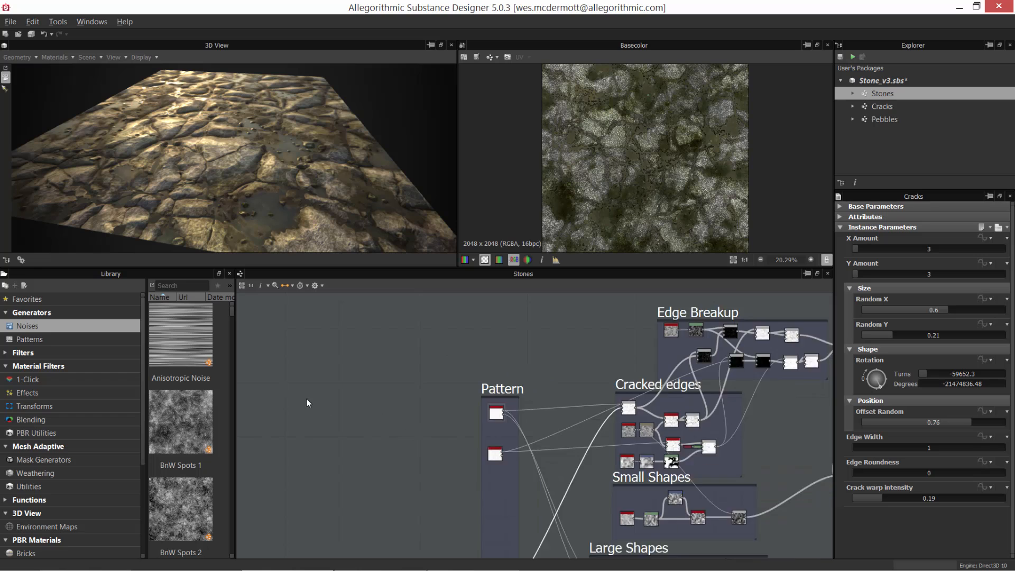
pyautogui.moveTo(306, 397); pyautogui.dragTo(526, 412, button='middle')
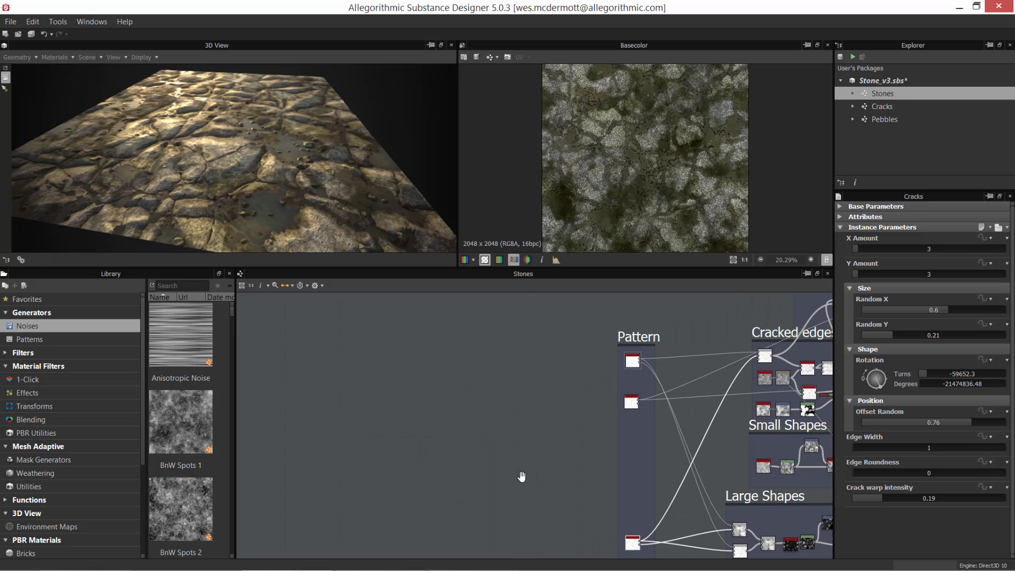
pyautogui.moveTo(521, 476); pyautogui.dragTo(502, 458, button='middle')
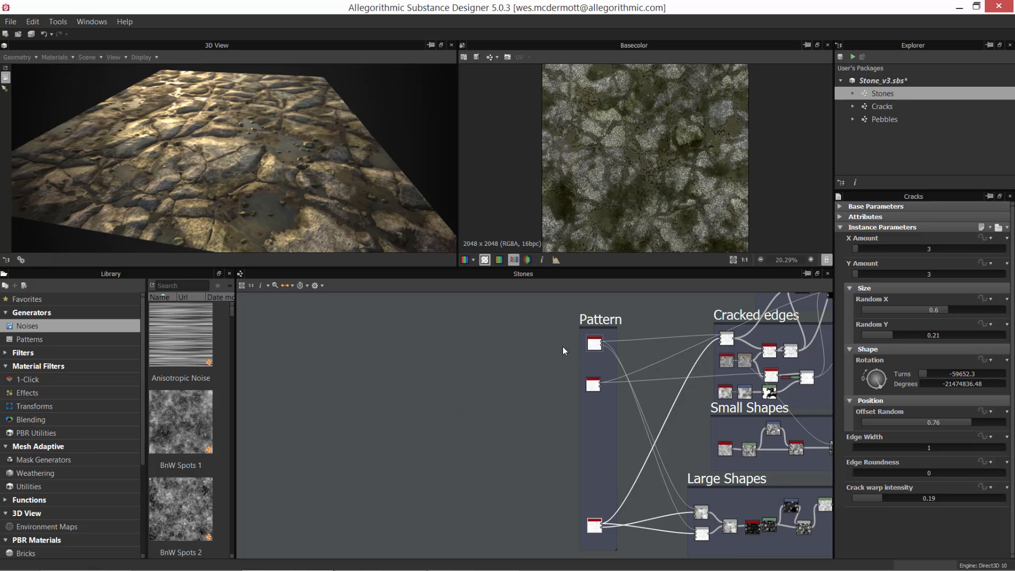
# Step: Select the first Cracks instance in the Pattern frame and inspect it and its outputs up close
pyautogui.scroll(2, 592, 354)
pyautogui.moveTo(614, 362); pyautogui.dragTo(499, 411, button='middle')
pyautogui.scroll(5, 476, 414)
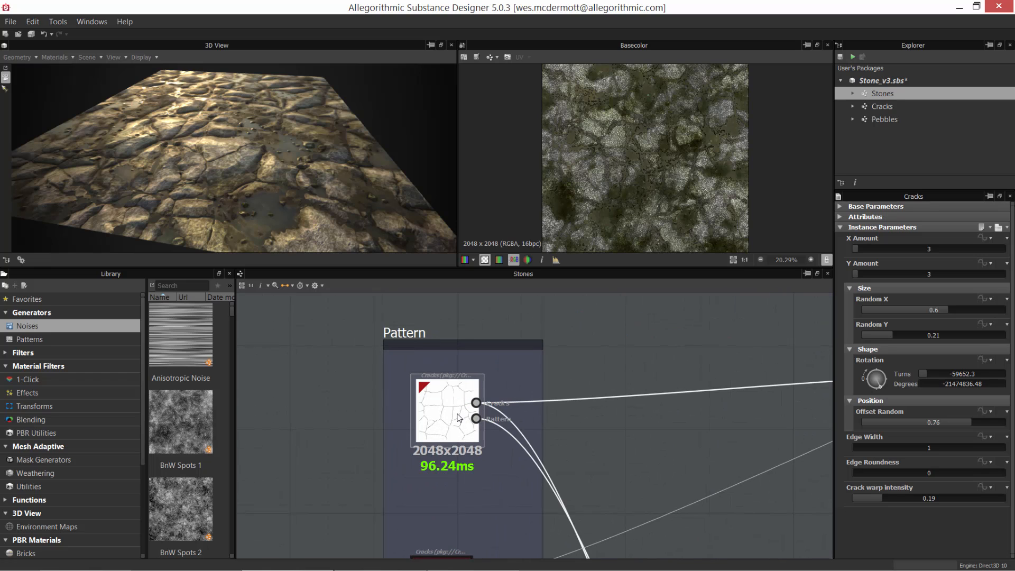
pyautogui.scroll(2, 458, 417)
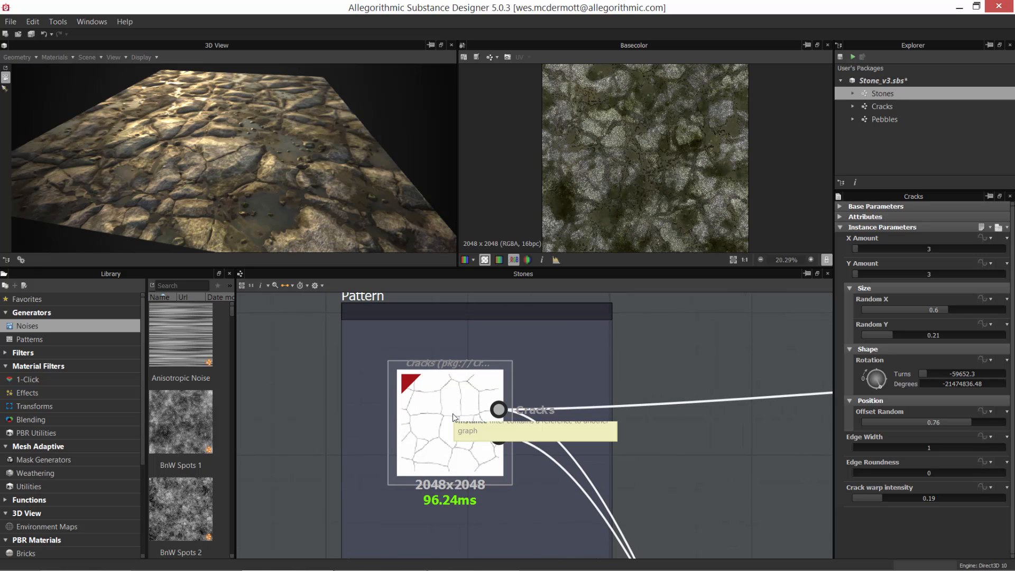
# Step: Review the first Cracks instance's parameters in the Pattern frame and display its mask in the 2D view
pyautogui.scroll(-1, 545, 391)
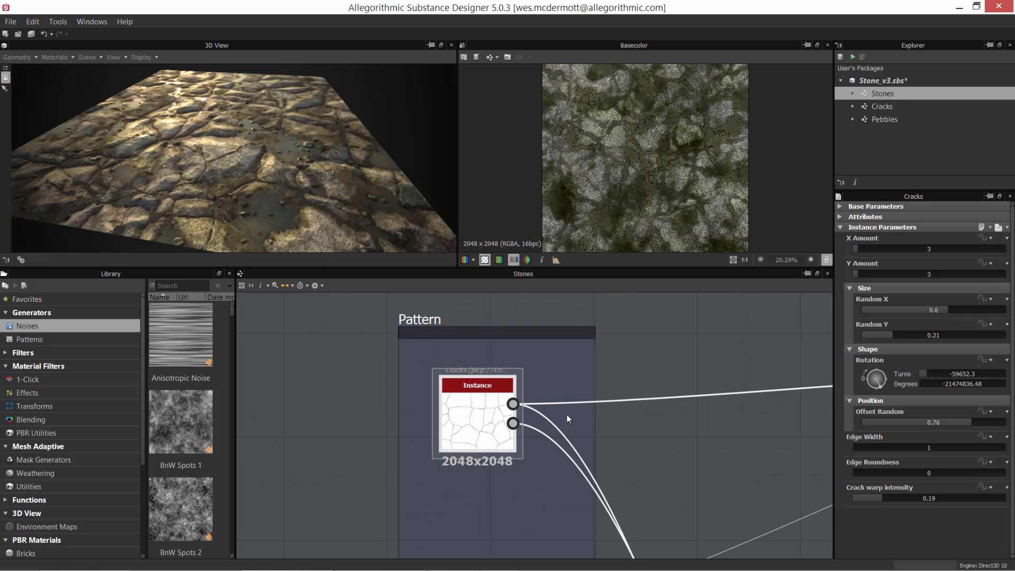
pyautogui.scroll(2, 496, 383)
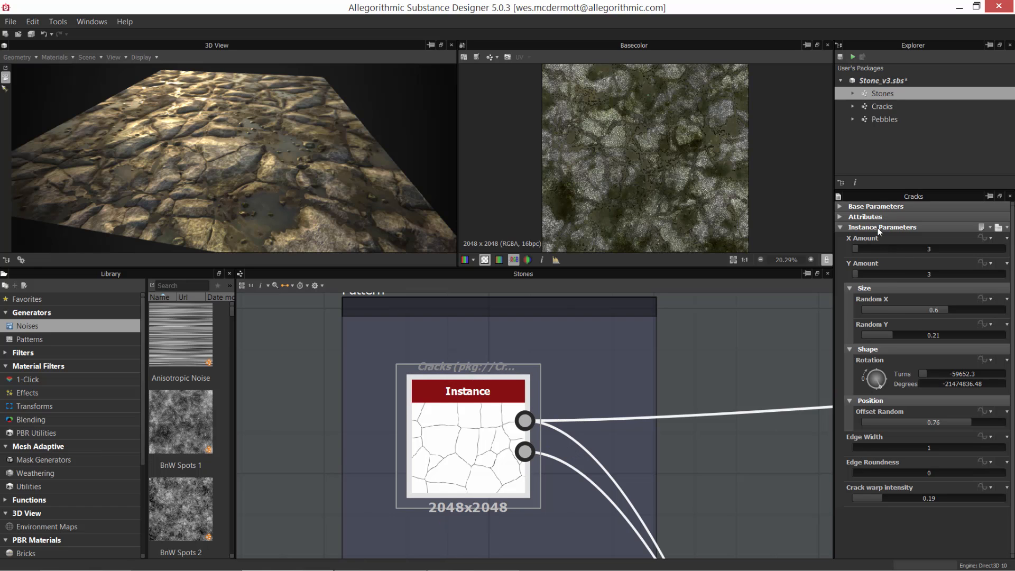
pyautogui.scroll(-3, 671, 476)
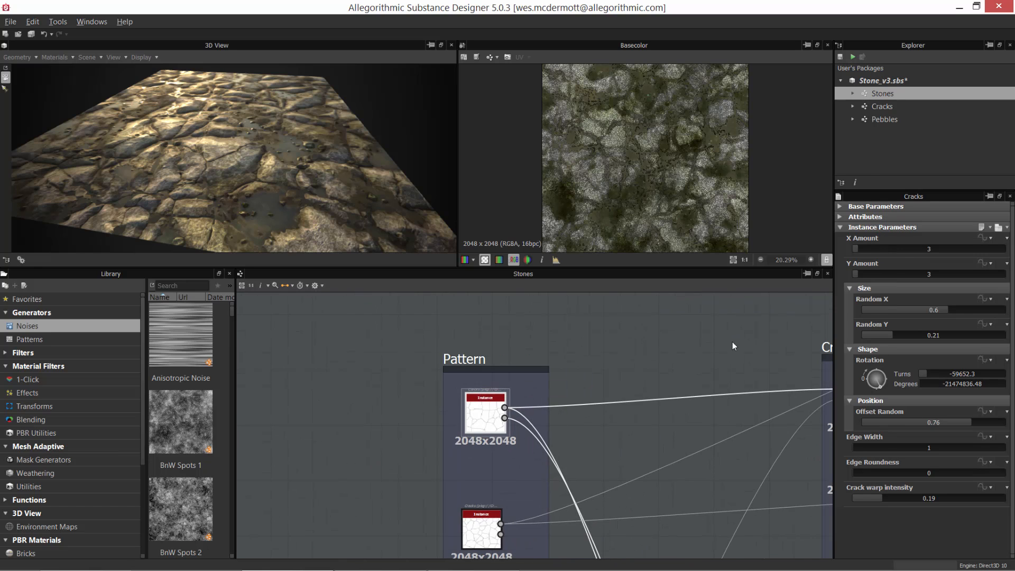
pyautogui.scroll(2, 550, 433)
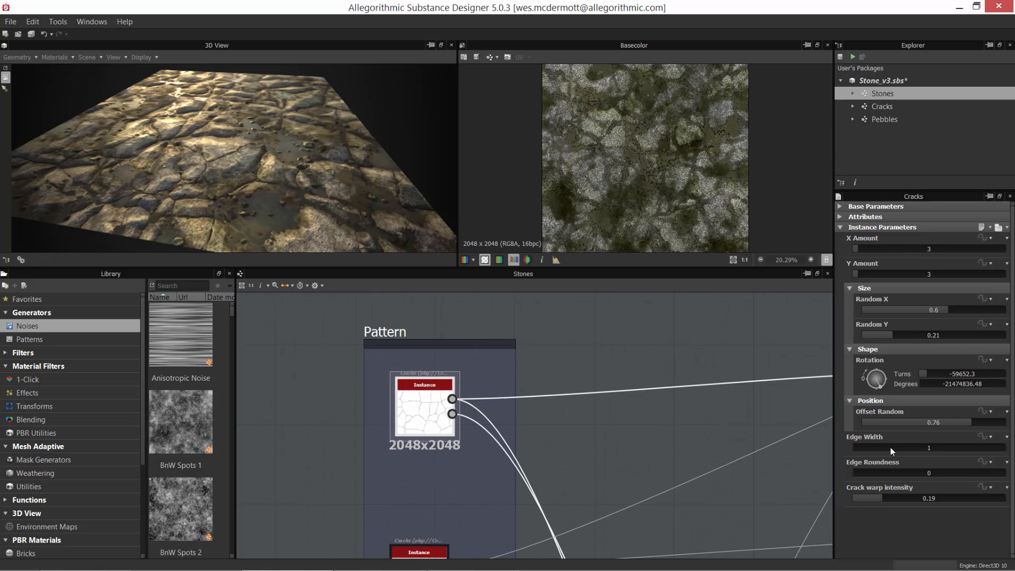
pyautogui.moveTo(720, 432); pyautogui.dragTo(716, 401, button='middle')
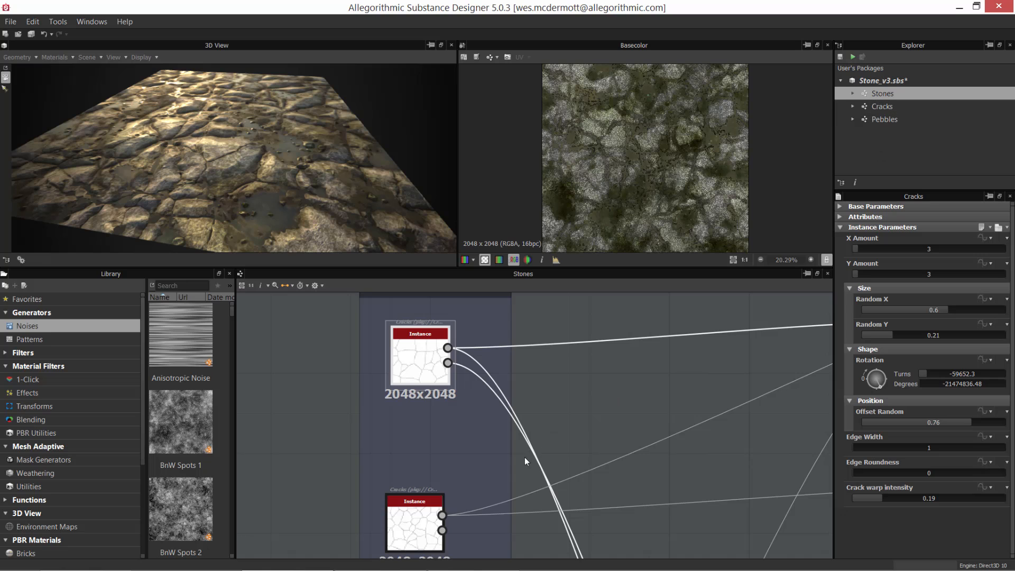
pyautogui.moveTo(525, 456)
pyautogui.mouseDown(button='middle')
pyautogui.moveTo(538, 393)
pyautogui.moveTo(534, 439)
pyautogui.mouseUp(button='middle')
pyautogui.doubleClick(407, 335)
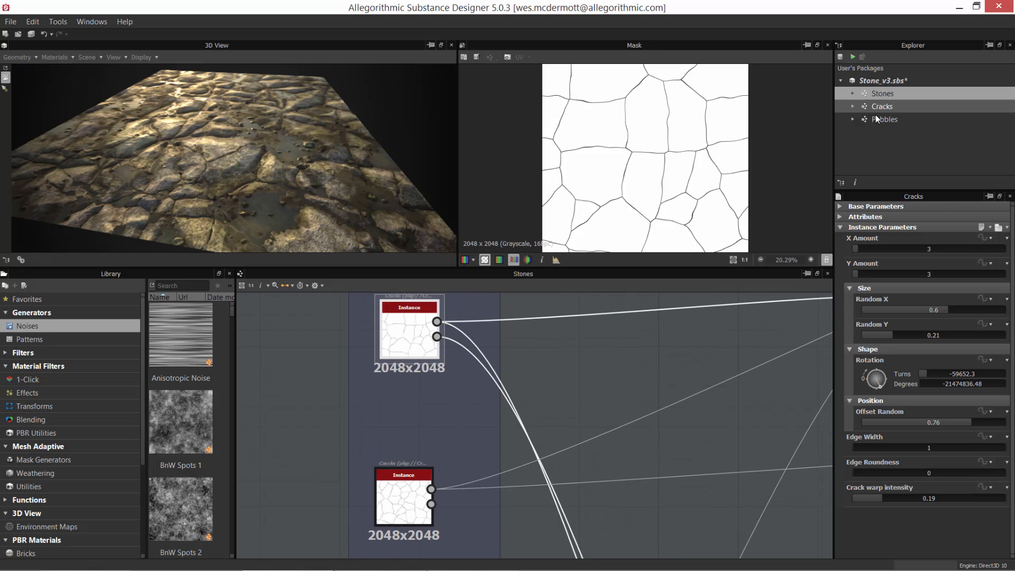
# Step: Display the second Cracks instance's mask in the 2D view and examine its links to the Cracked edges frame
pyautogui.doubleClick(405, 499)
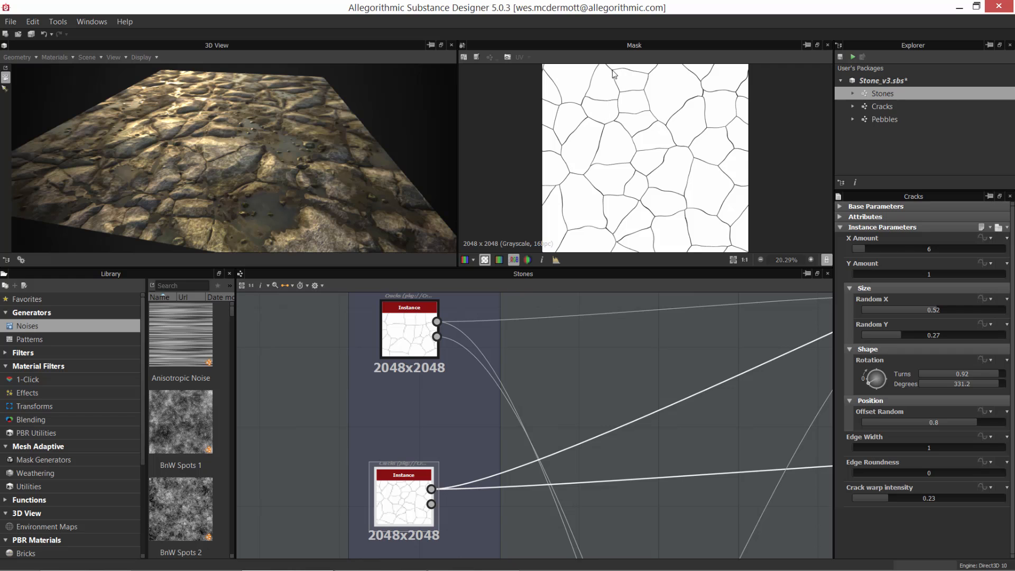
pyautogui.scroll(-3, 490, 427)
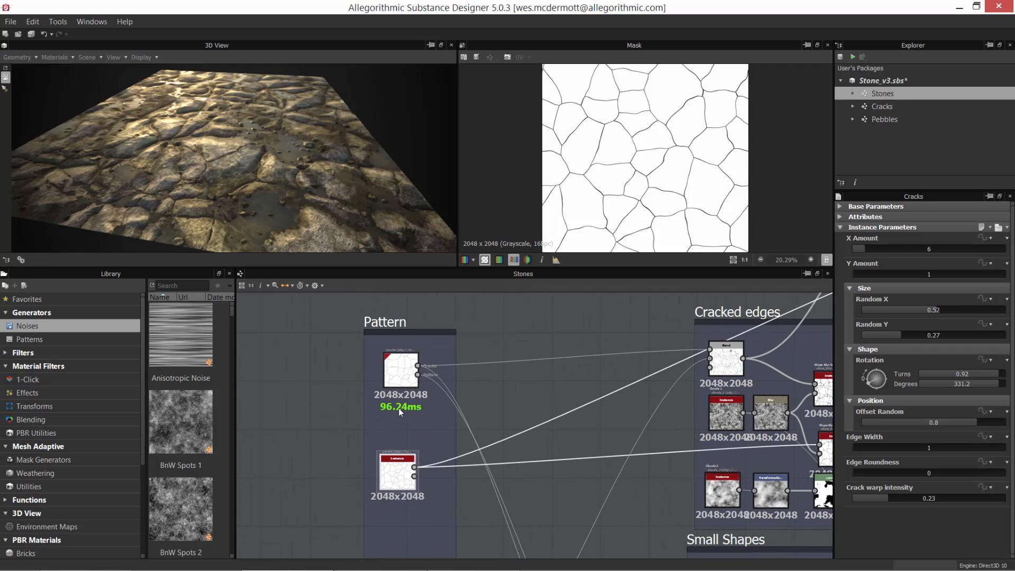
pyautogui.scroll(-4, 536, 448)
pyautogui.moveTo(449, 398); pyautogui.dragTo(695, 399, button='middle')
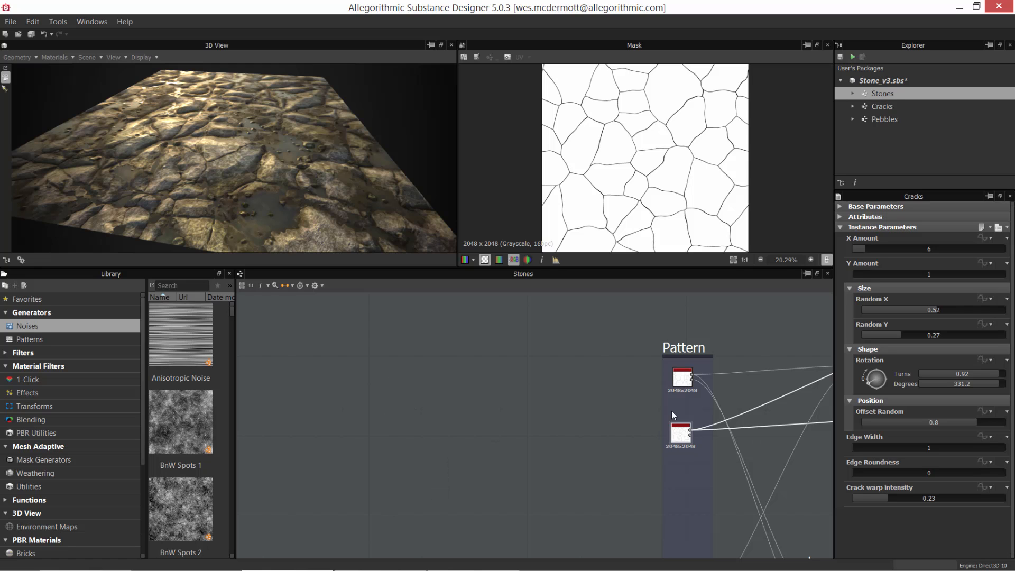
pyautogui.scroll(2, 671, 411)
pyautogui.moveTo(705, 450); pyautogui.dragTo(544, 469, button='middle')
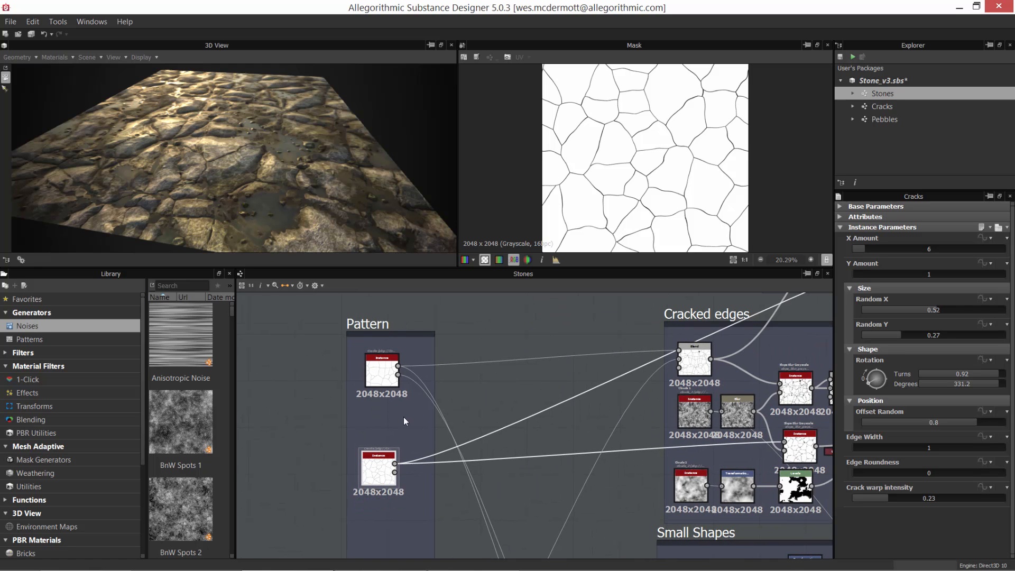
pyautogui.scroll(2, 405, 421)
# Step: Compare the connections of the first two Cracks instances and nudge the second one slightly within the Pattern frame
pyautogui.click(388, 373)
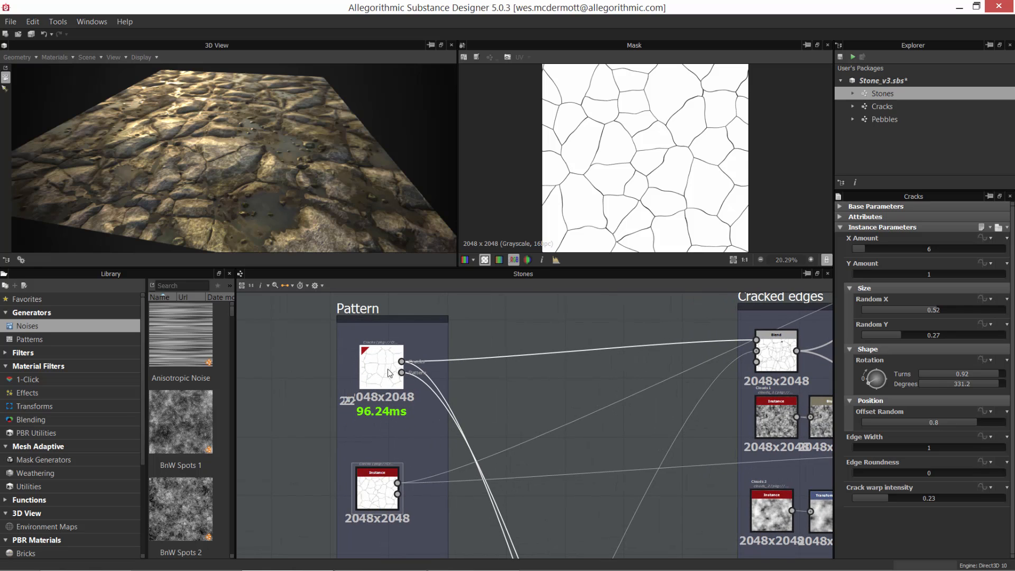
pyautogui.click(381, 483)
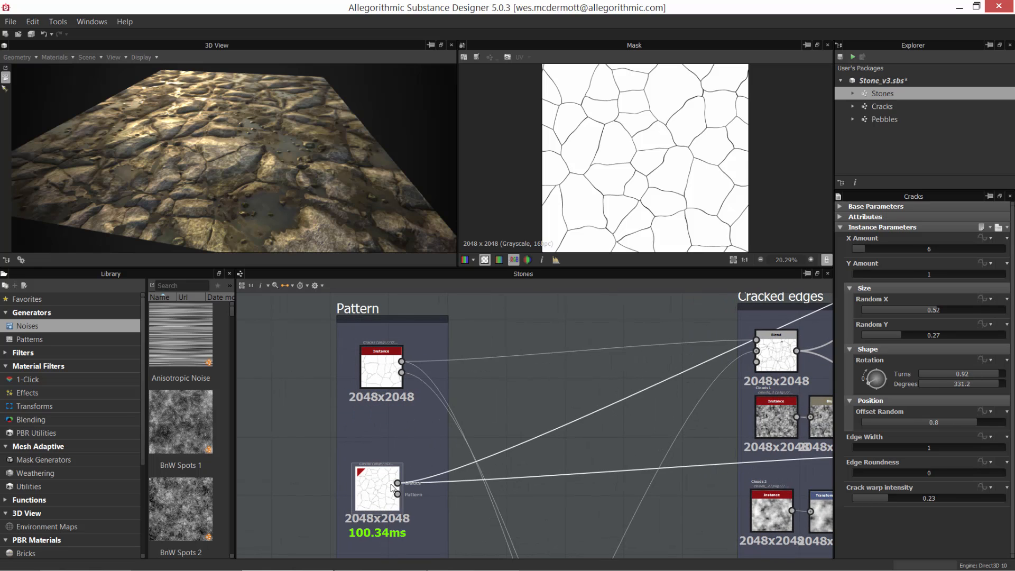
pyautogui.scroll(-2, 368, 408)
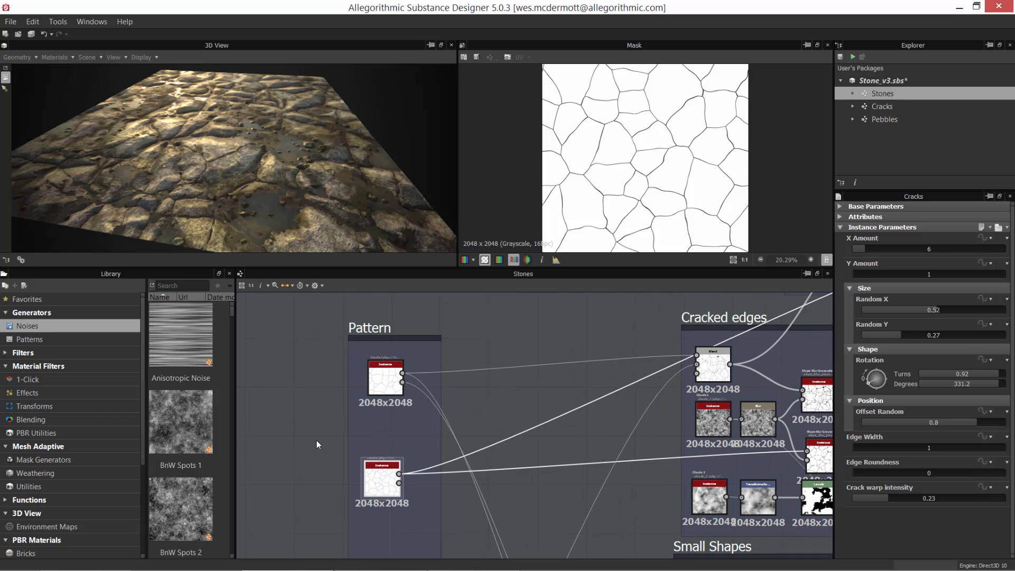
pyautogui.moveTo(378, 472); pyautogui.dragTo(381, 472)
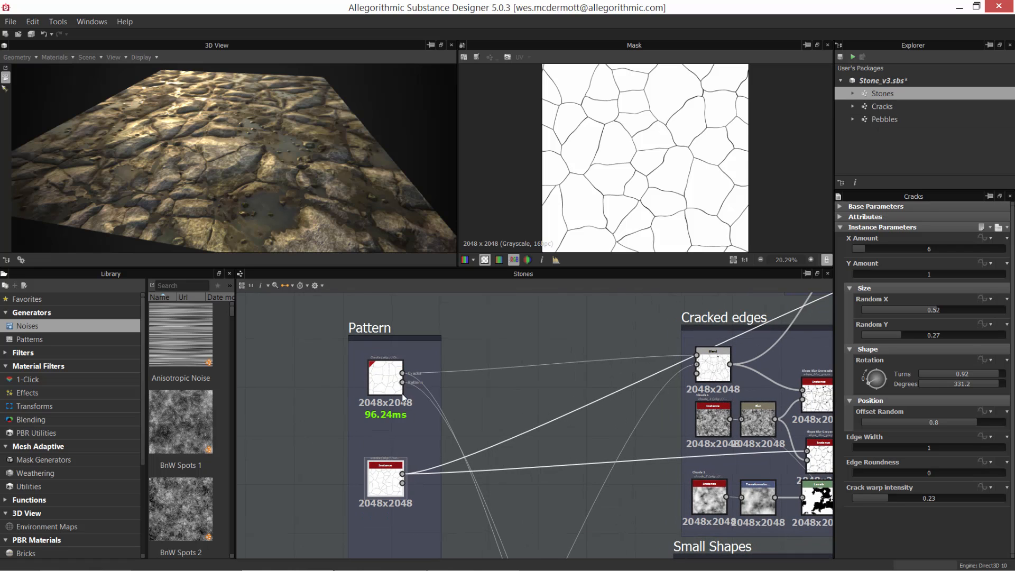
pyautogui.scroll(1, 401, 393)
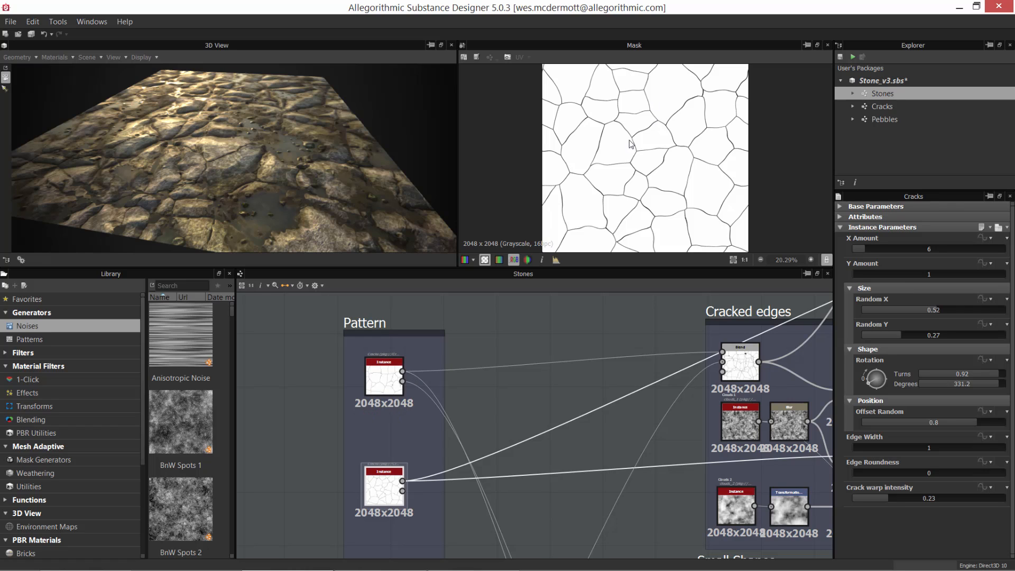
# Step: Show the attributes of the Pebbles graph in the Stone_v3.sbs package
pyautogui.click(893, 107)
pyautogui.click(898, 123)
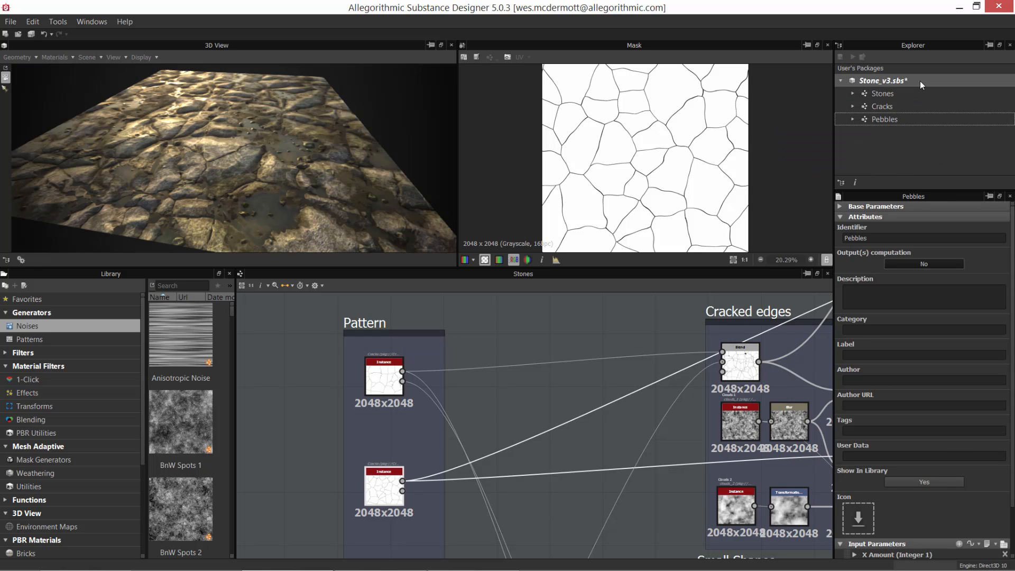
pyautogui.click(899, 153)
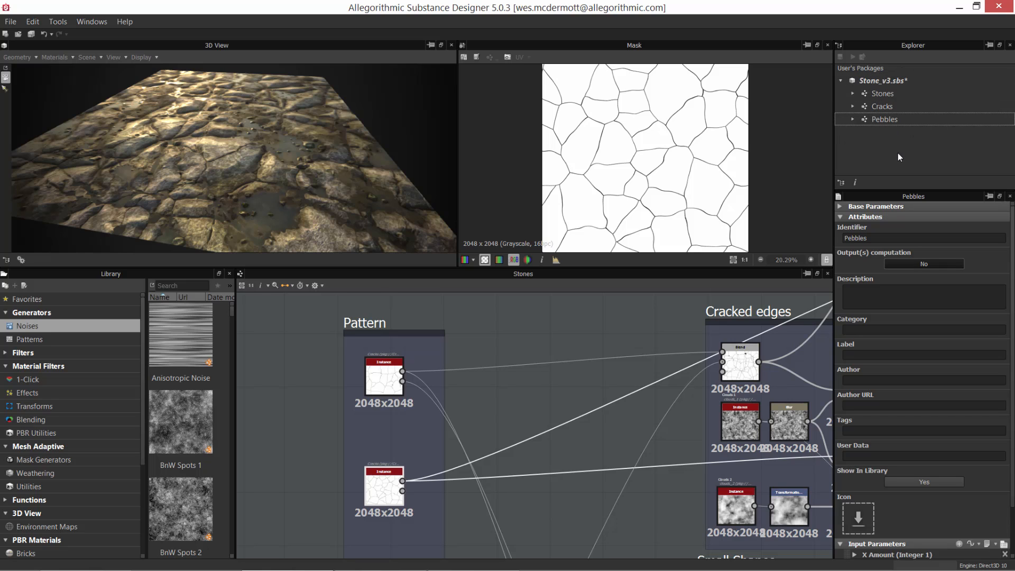
# Step: Compare the Output(s) computation attribute of the Stones, Cracks and Pebbles graphs
pyautogui.click(883, 95)
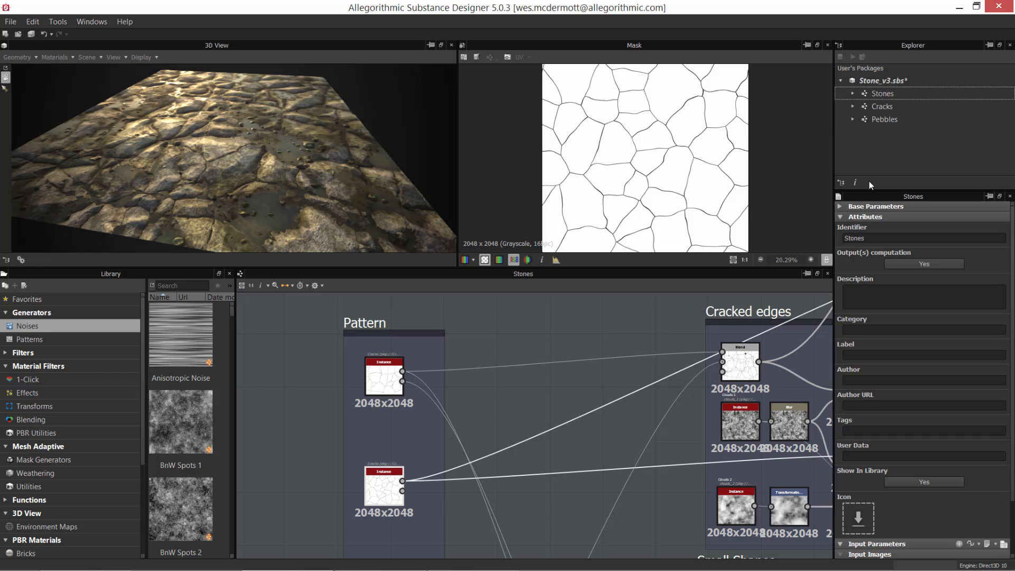
pyautogui.click(885, 97)
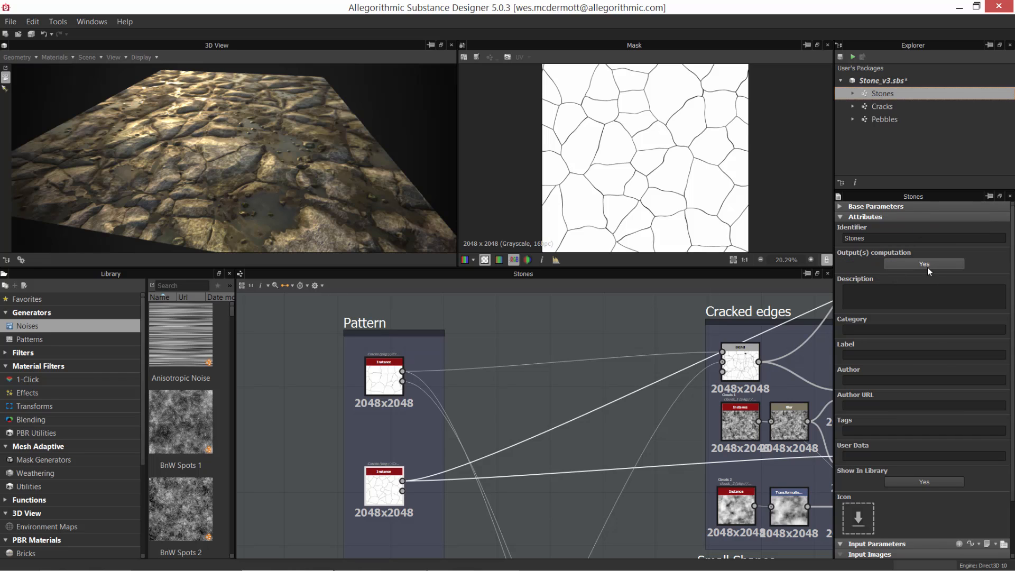
pyautogui.click(911, 156)
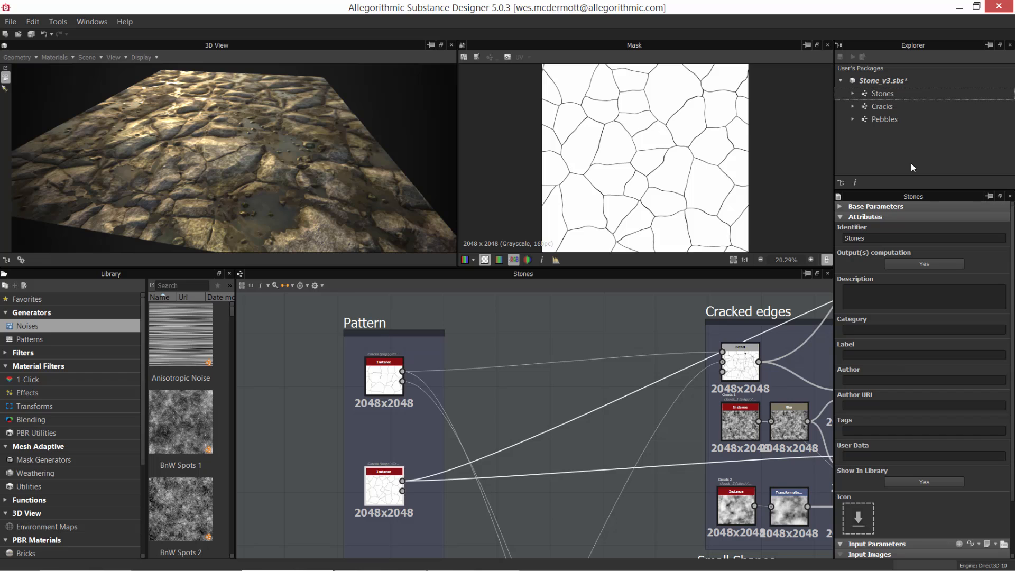
pyautogui.click(891, 108)
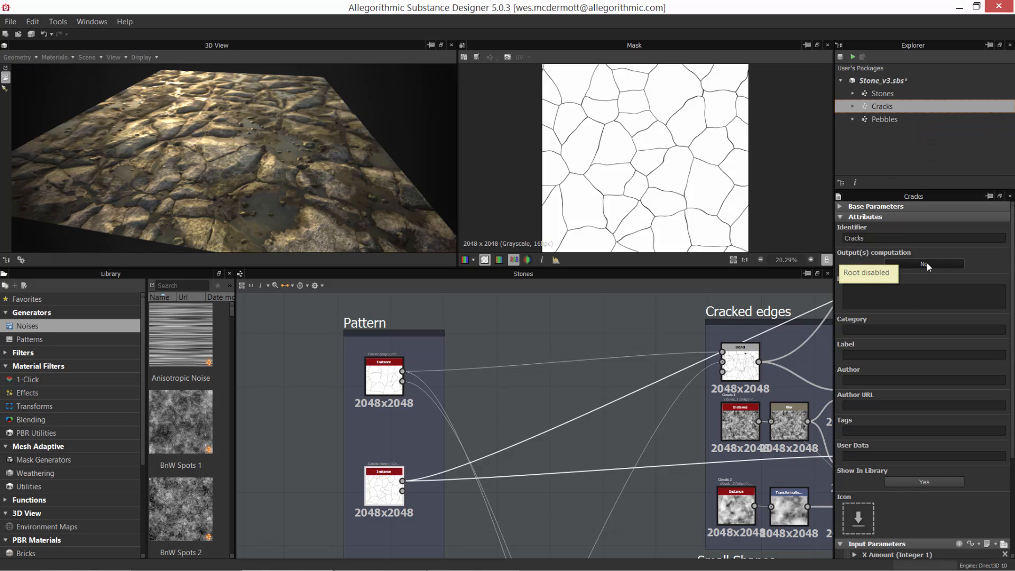
pyautogui.click(886, 120)
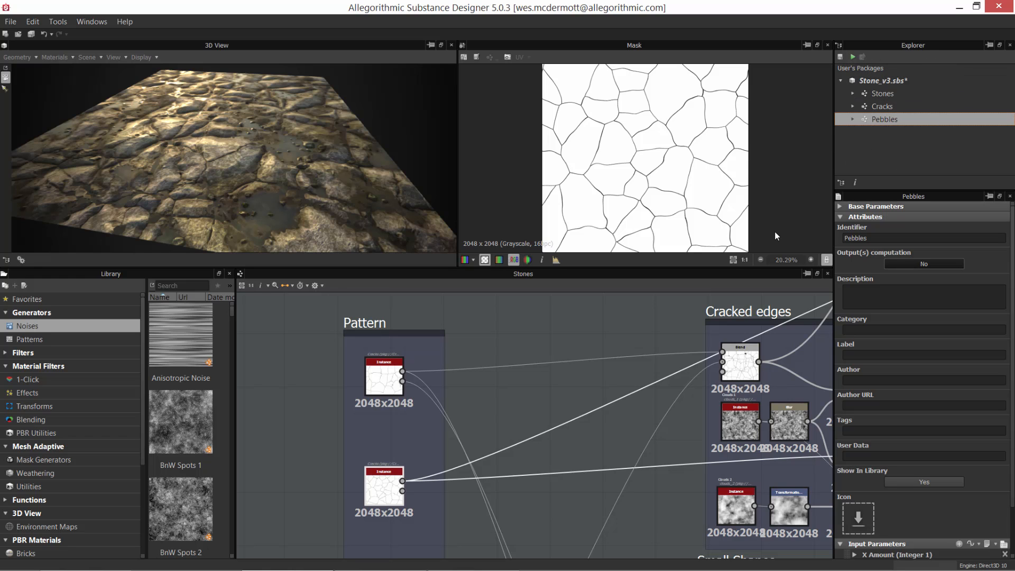
# Step: Survey the whole Stones graph and highlight the Pattern frame with its three Cracks instances, then clear the selection
pyautogui.scroll(-4, 613, 438)
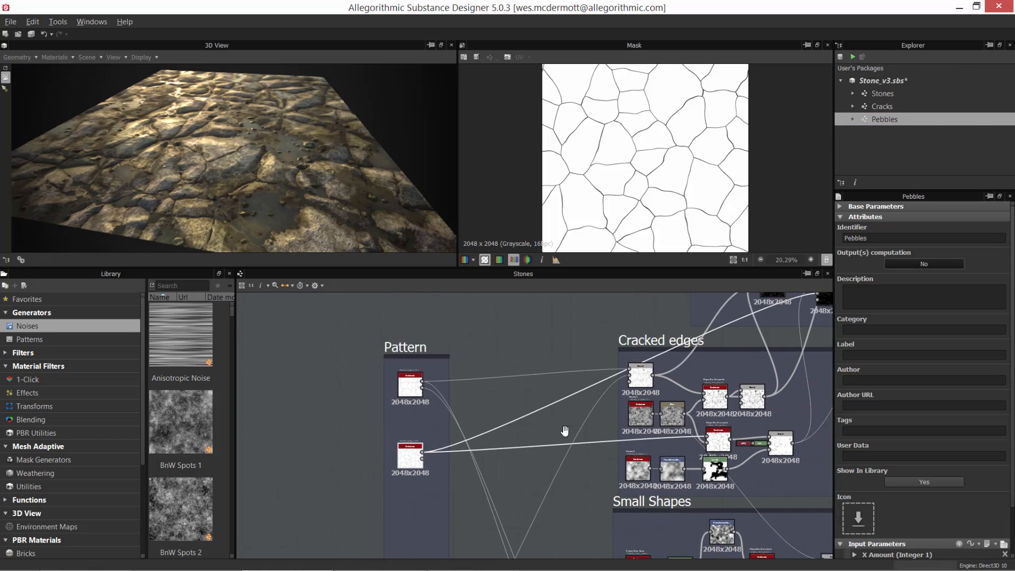
pyautogui.scroll(-5, 604, 461)
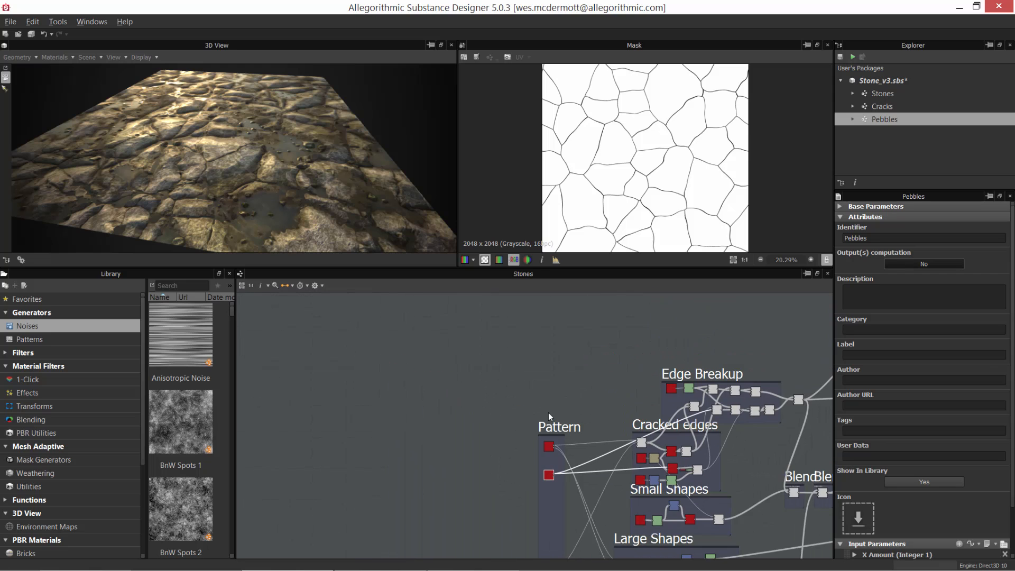
pyautogui.scroll(-3, 494, 443)
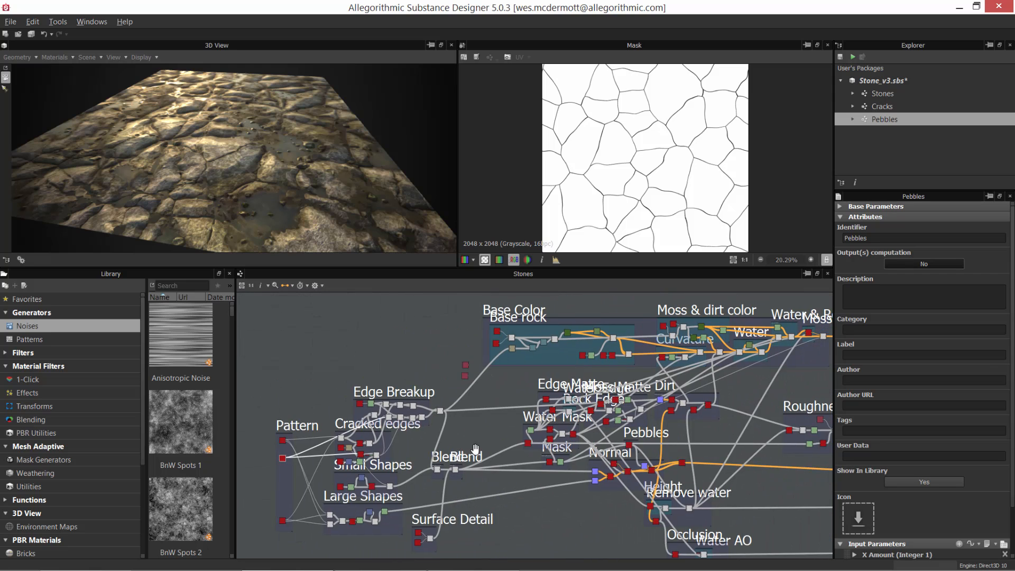
pyautogui.scroll(2, 463, 434)
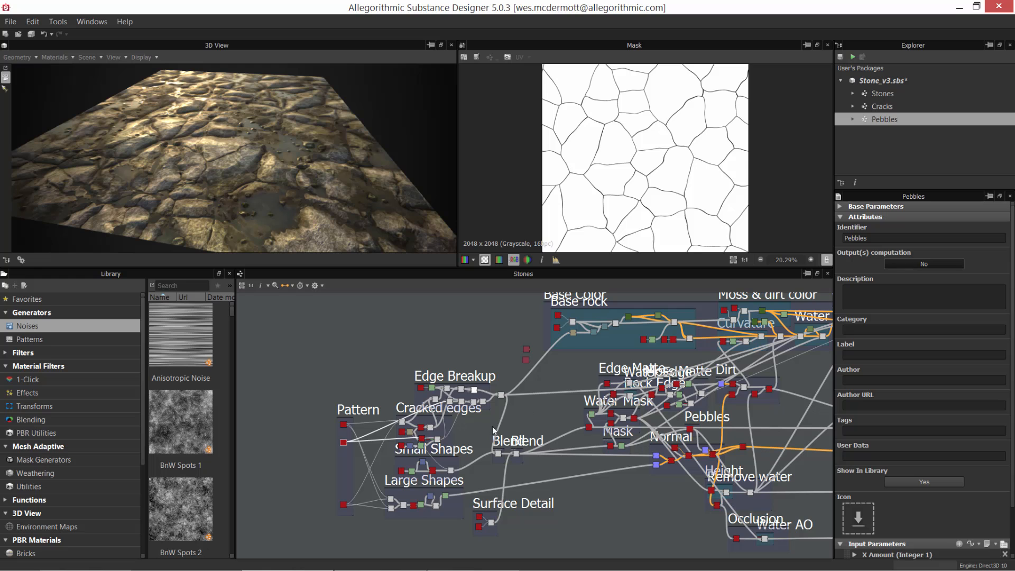
pyautogui.scroll(2, 410, 415)
pyautogui.moveTo(291, 360); pyautogui.dragTo(357, 503)
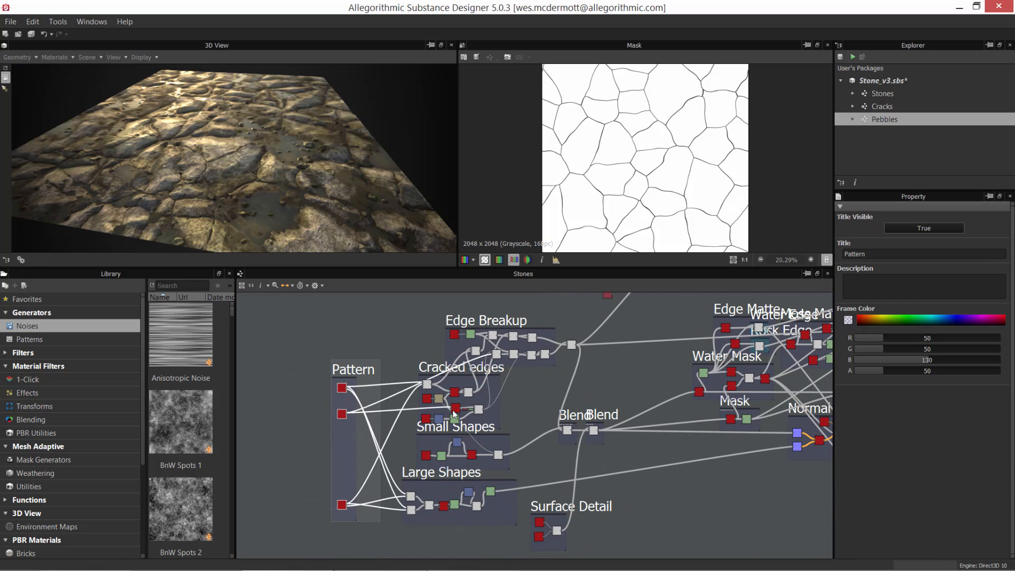
pyautogui.click(394, 314)
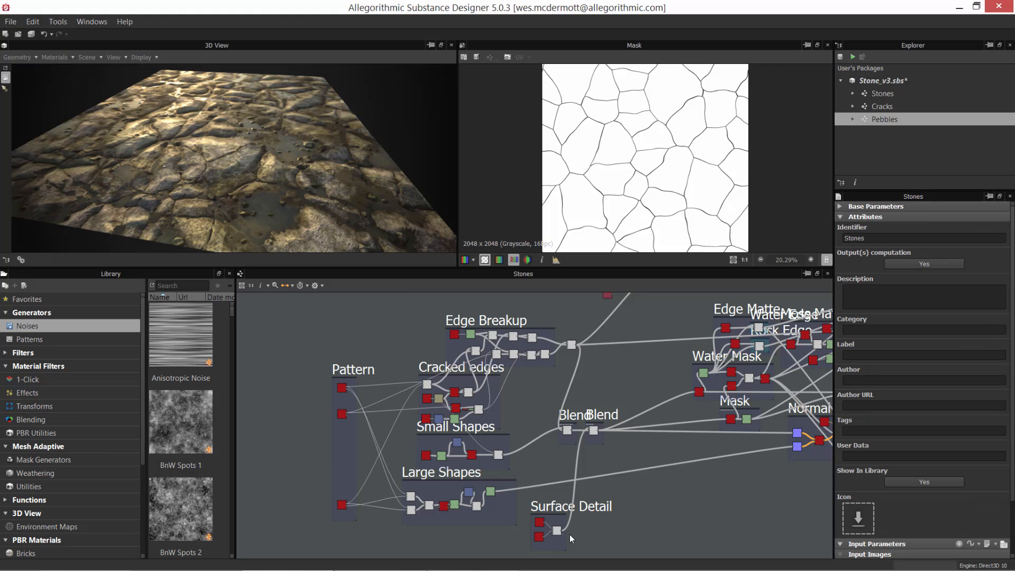
# Step: Highlight the shape-building section of the Stones graph, from the Pattern and Edge Breakup frames to Blend and Surface Detail
pyautogui.moveTo(653, 395); pyautogui.dragTo(556, 414, button='middle')
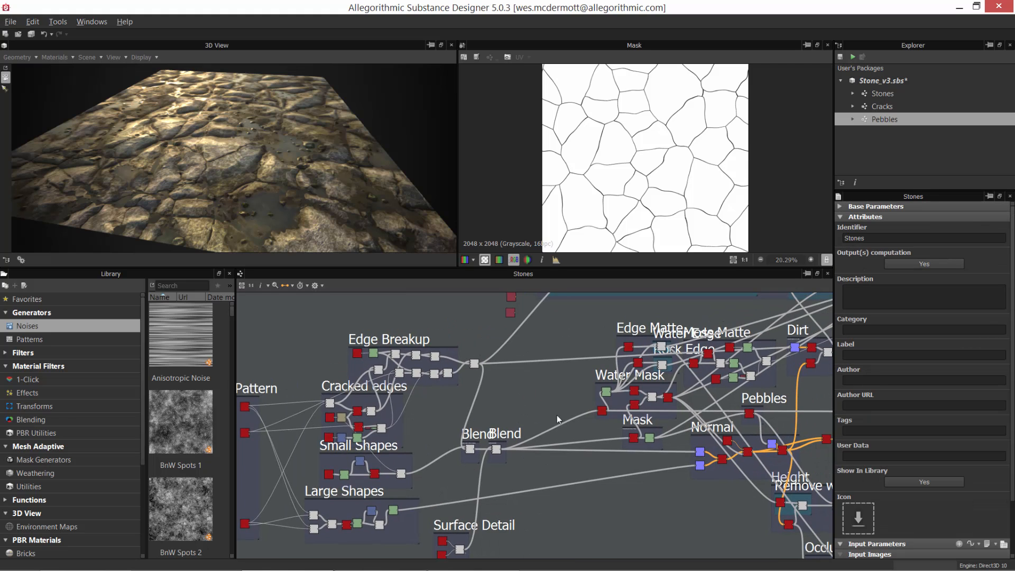
pyautogui.keyDown('alt'); pyautogui.moveTo(557, 415); pyautogui.dragTo(410, 358, button='right'); pyautogui.keyUp('alt')
pyautogui.moveTo(375, 363); pyautogui.dragTo(517, 535)
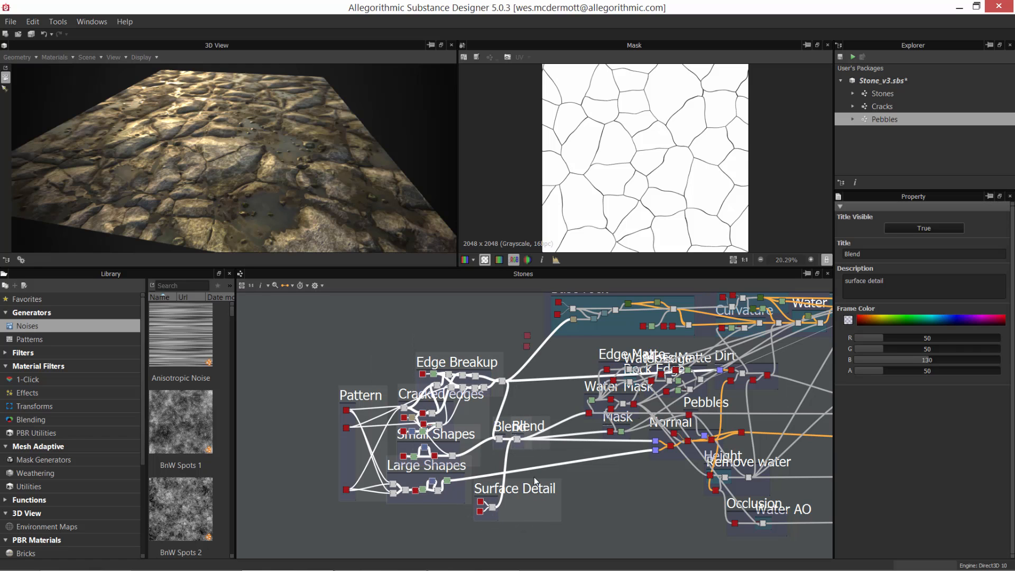
pyautogui.scroll(2, 534, 465)
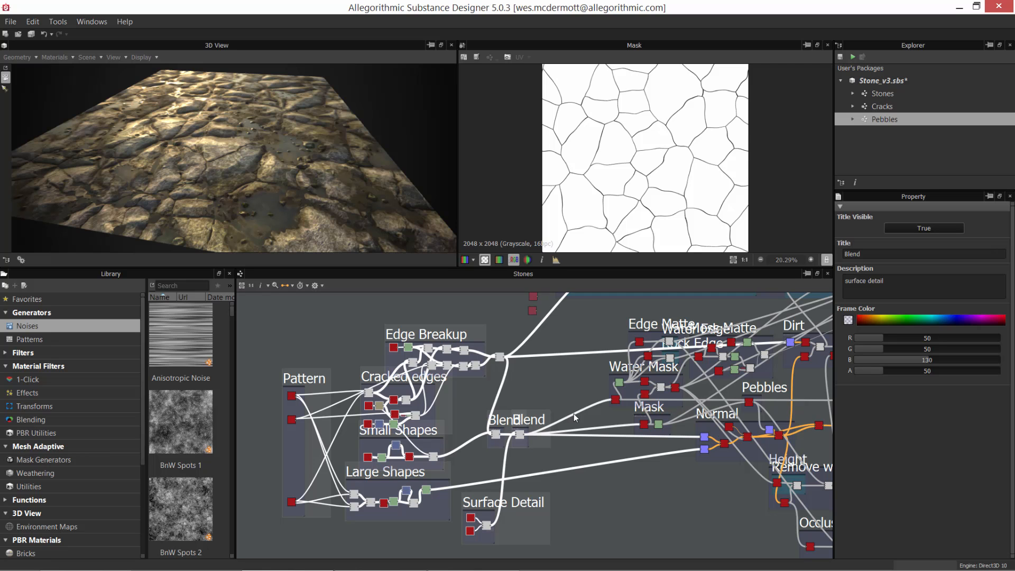
pyautogui.moveTo(571, 423); pyautogui.dragTo(466, 429, button='middle')
# Step: Highlight the Base Color section of the Stones graph, followed by the Roughness frame
pyautogui.scroll(-1, 499, 438)
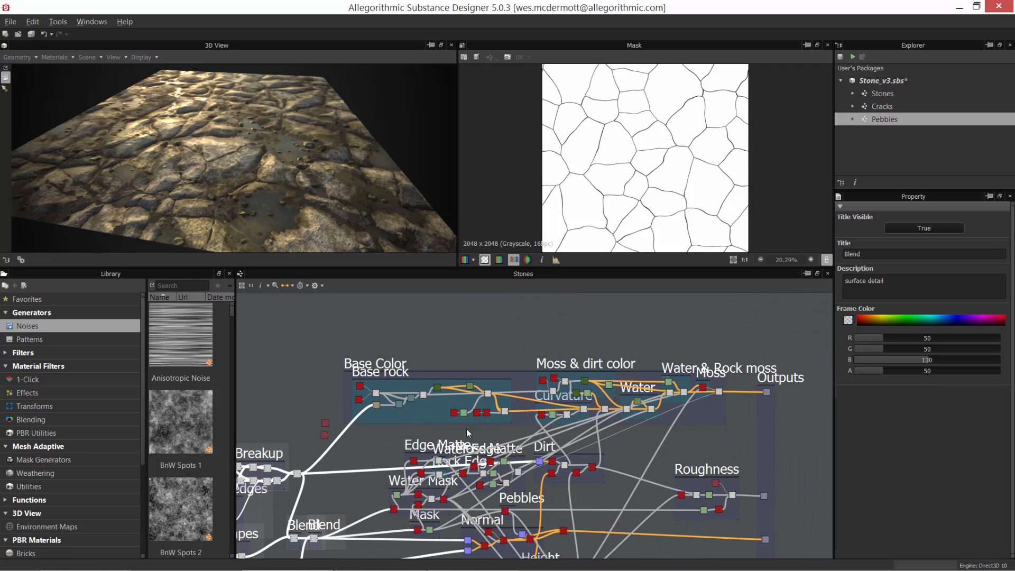
pyautogui.moveTo(353, 345); pyautogui.dragTo(710, 414)
pyautogui.moveTo(633, 454); pyautogui.dragTo(539, 390, button='middle')
pyautogui.scroll(3, 585, 415)
pyautogui.moveTo(565, 350); pyautogui.dragTo(642, 428)
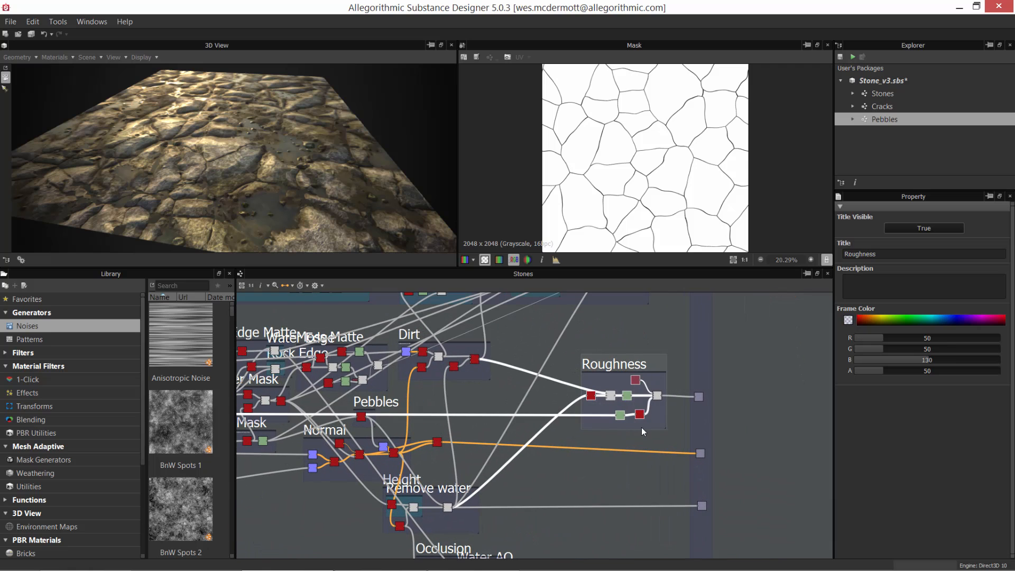
# Step: Highlight the Occlusion frame with its Water AO part, followed by the nodes of the Height frame
pyautogui.moveTo(540, 462); pyautogui.dragTo(594, 380, button='middle')
pyautogui.moveTo(490, 494); pyautogui.dragTo(567, 508)
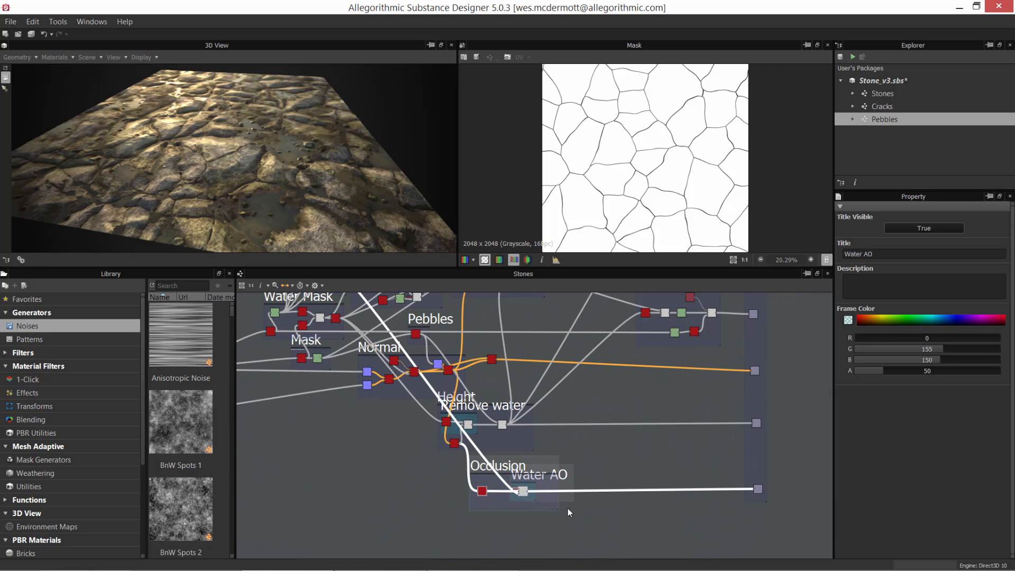
pyautogui.scroll(3, 462, 466)
pyautogui.moveTo(425, 424); pyautogui.dragTo(566, 446)
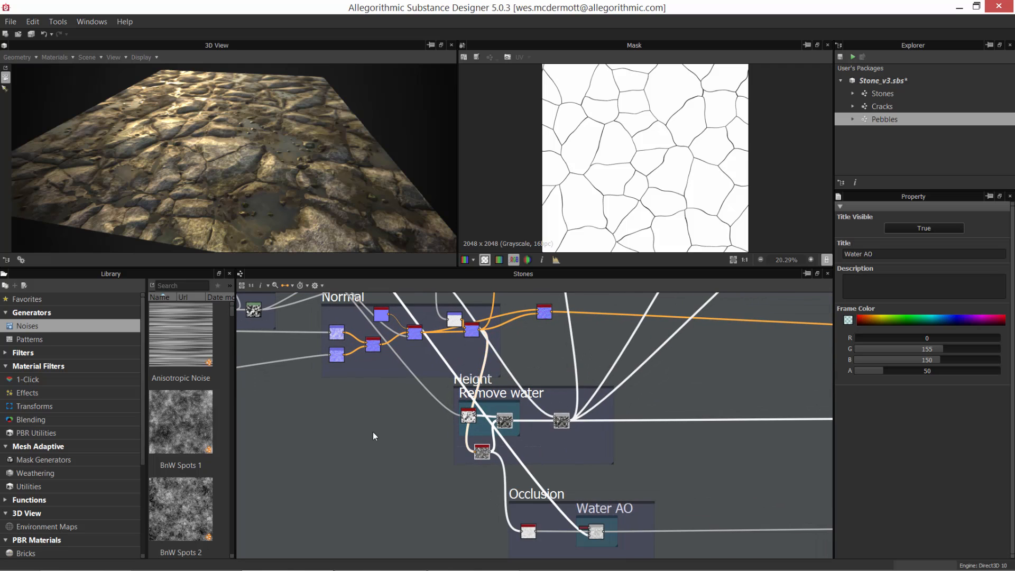
# Step: Highlight the Remove water frame inside the Height frame of the Stones graph
pyautogui.moveTo(373, 432); pyautogui.dragTo(419, 498, button='middle')
pyautogui.scroll(-3, 356, 426)
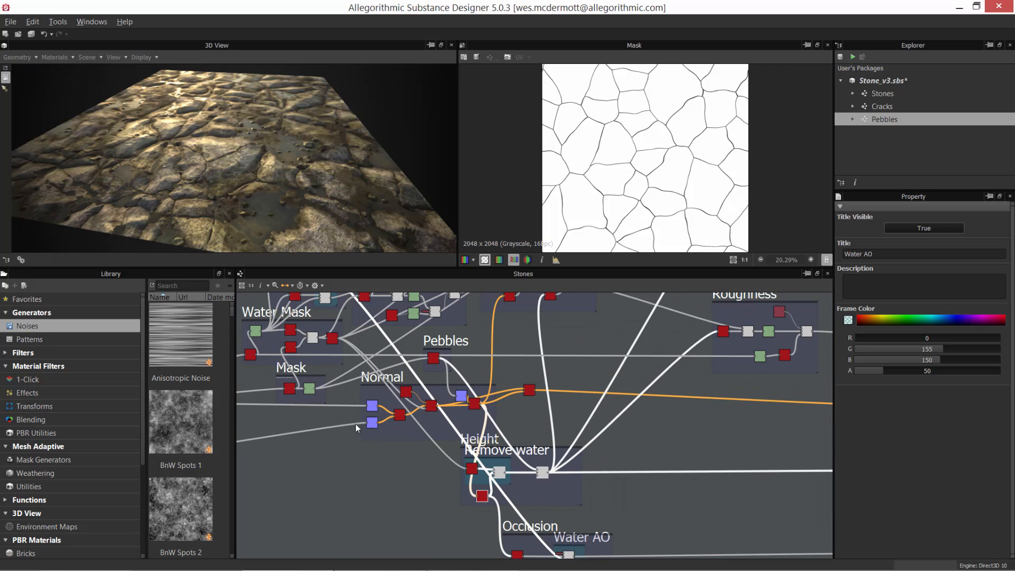
pyautogui.click(461, 458)
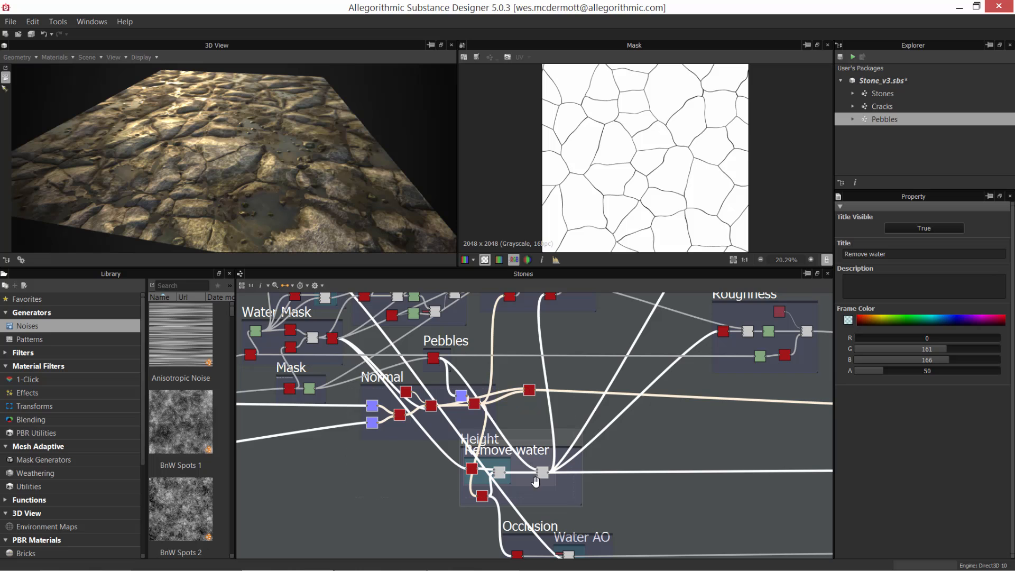
pyautogui.moveTo(535, 481); pyautogui.dragTo(666, 570, button='middle')
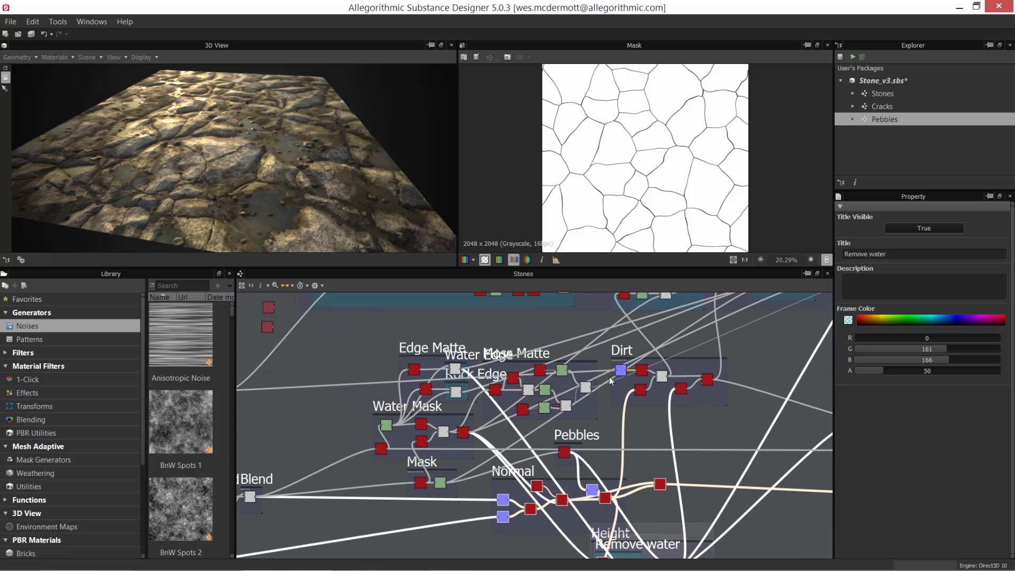
# Step: Examine the Edge Matte, Water Mask, Moss Matte and Mask frames and how they connect to the rest of the Stones graph
pyautogui.scroll(2, 433, 445)
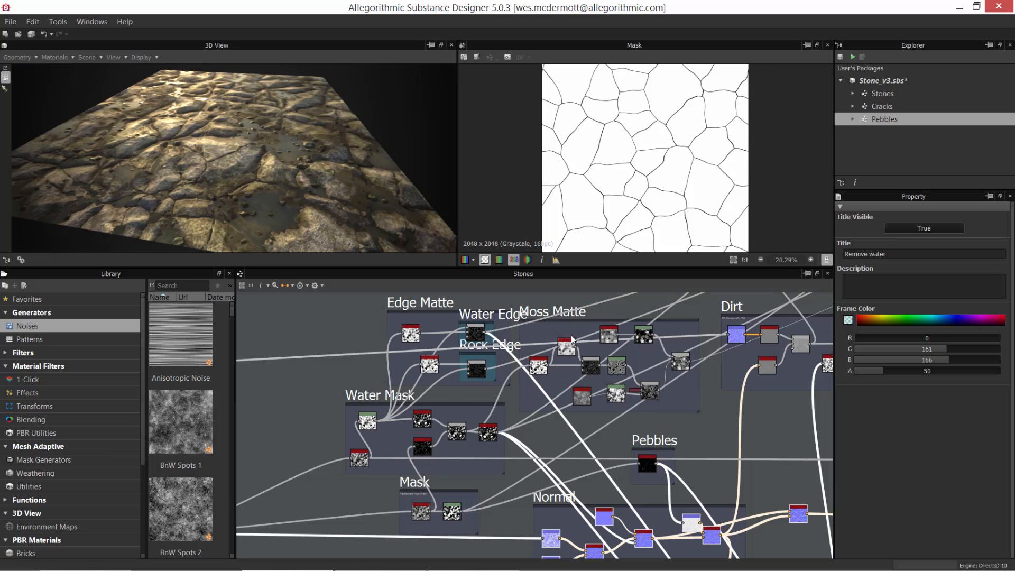
pyautogui.scroll(-4, 619, 429)
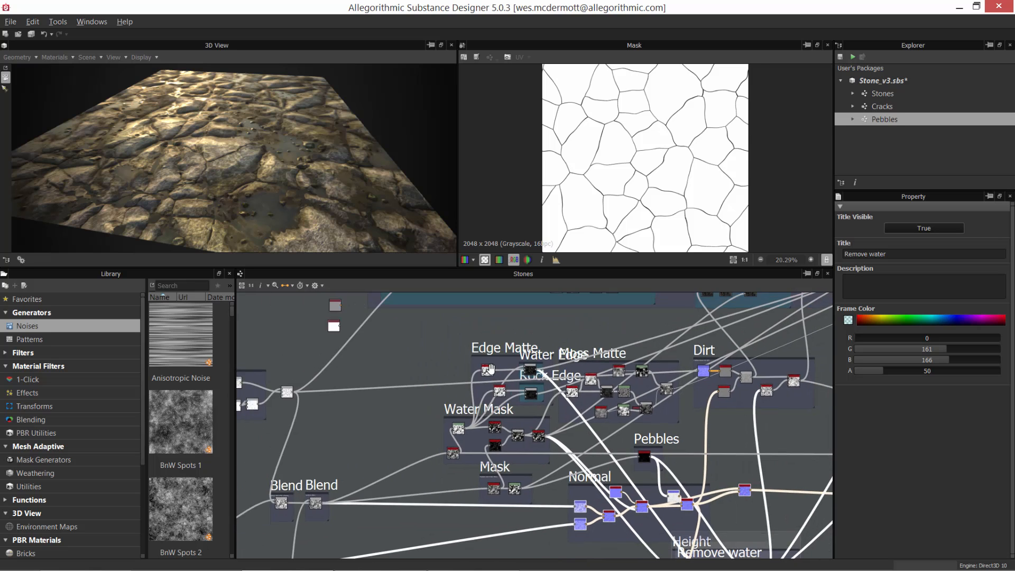
pyautogui.scroll(-3, 553, 422)
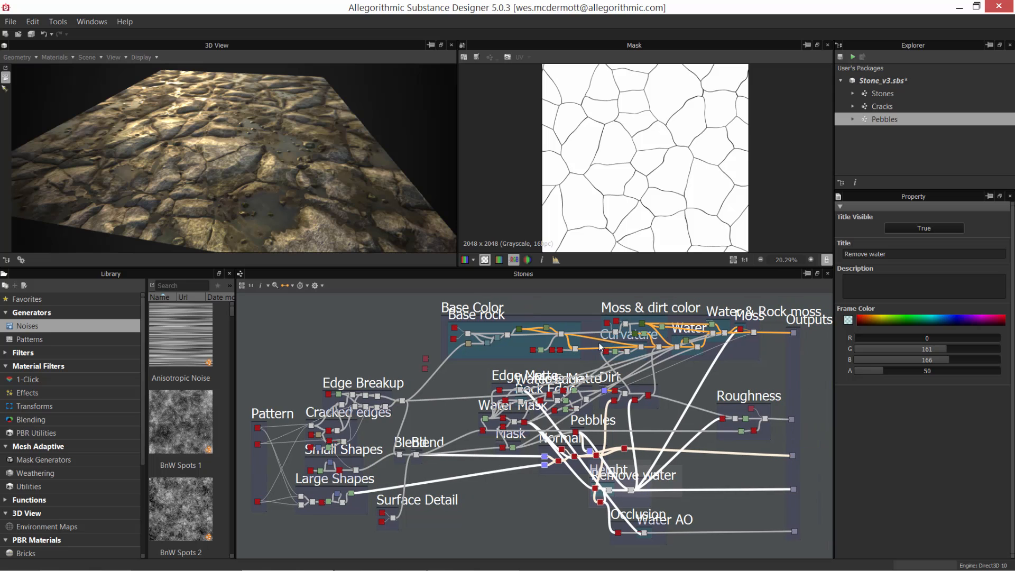
pyautogui.scroll(3, 425, 412)
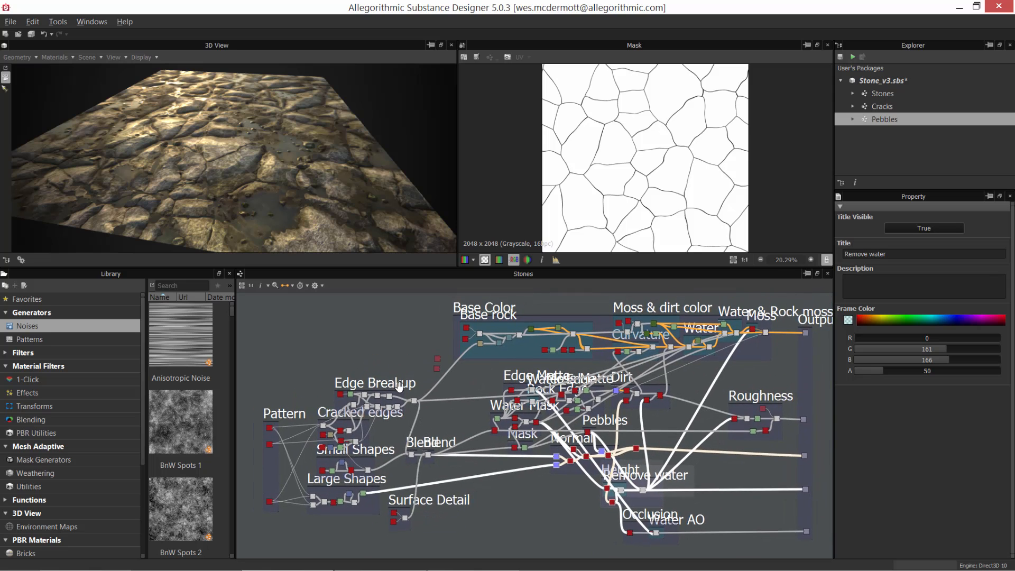
pyautogui.scroll(-3, 427, 416)
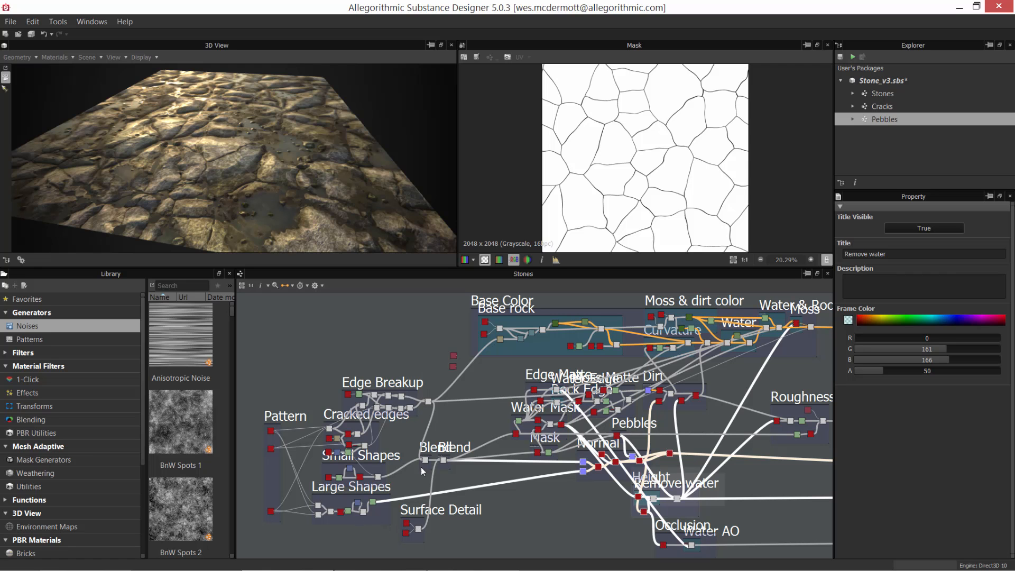
pyautogui.moveTo(489, 414); pyautogui.dragTo(402, 430, button='middle')
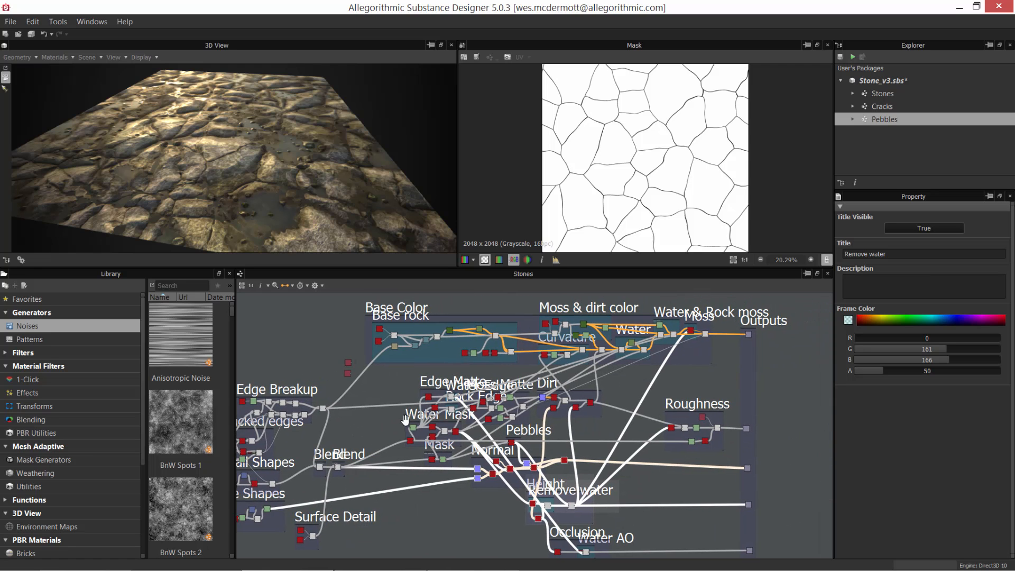
pyautogui.scroll(1, 407, 385)
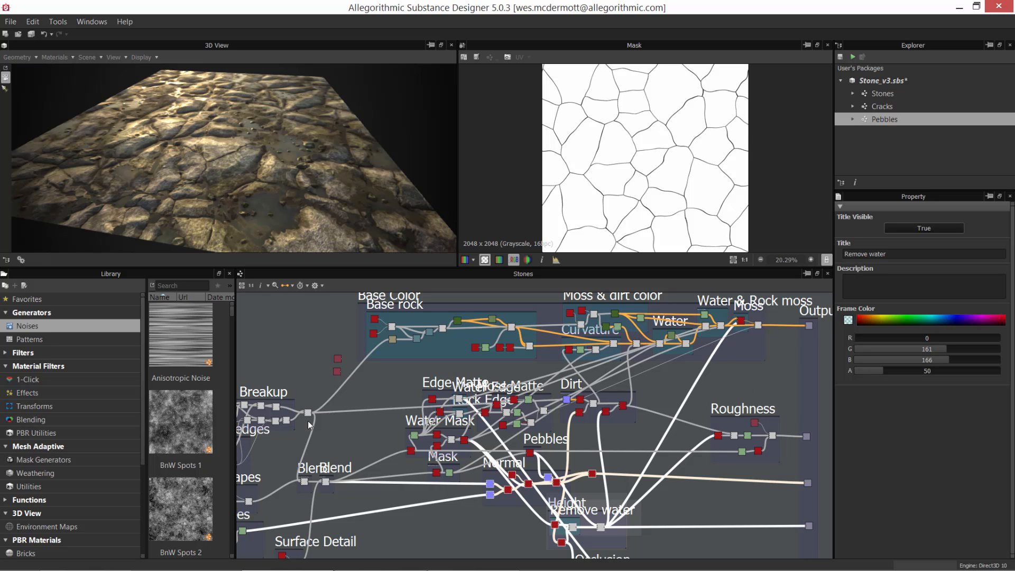
# Step: Select the uppermost Cracks instance in the Pattern frame to show its instance parameters
pyautogui.moveTo(361, 426); pyautogui.dragTo(693, 365, button='middle')
pyautogui.scroll(5, 528, 415)
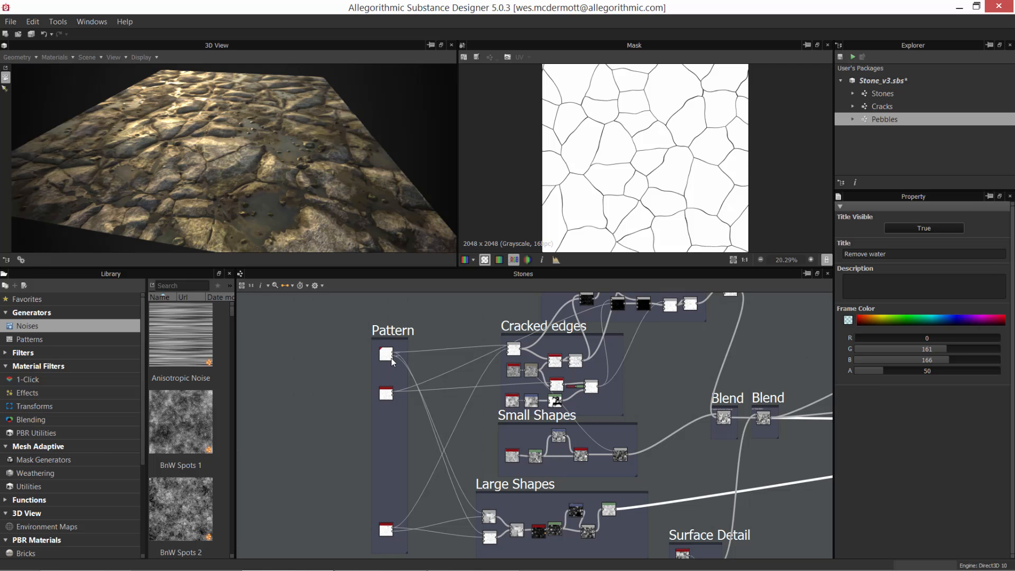
pyautogui.scroll(5, 418, 353)
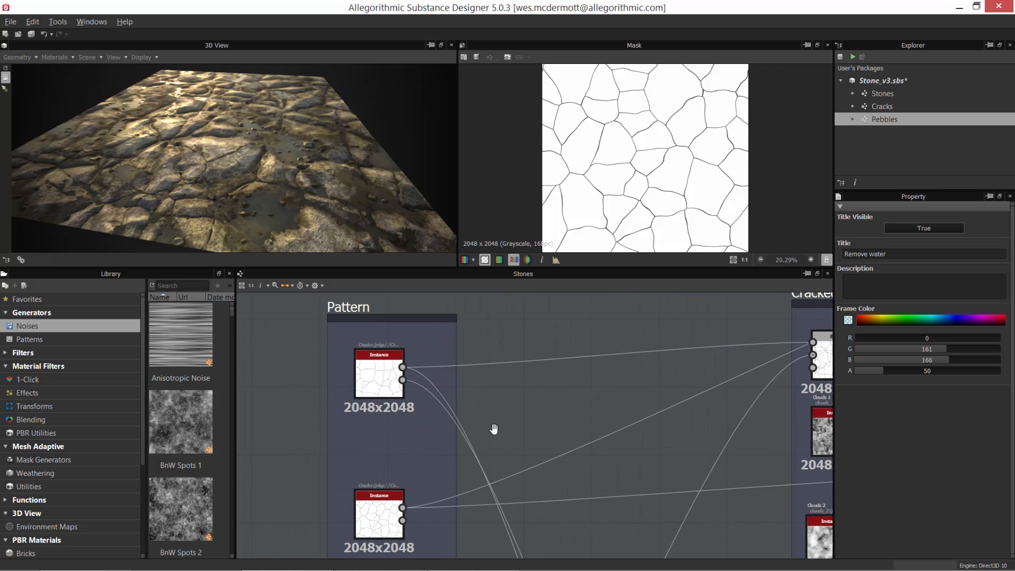
pyautogui.click(372, 380)
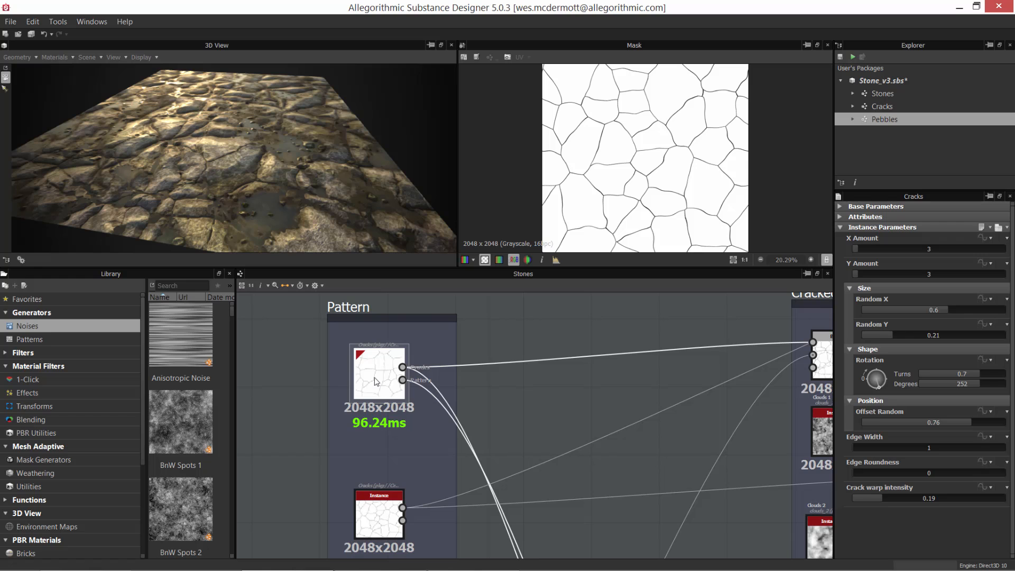
# Step: Open the Cracks graph from the package and inspect its crack mask up close in the 2D view
pyautogui.doubleClick(864, 106)
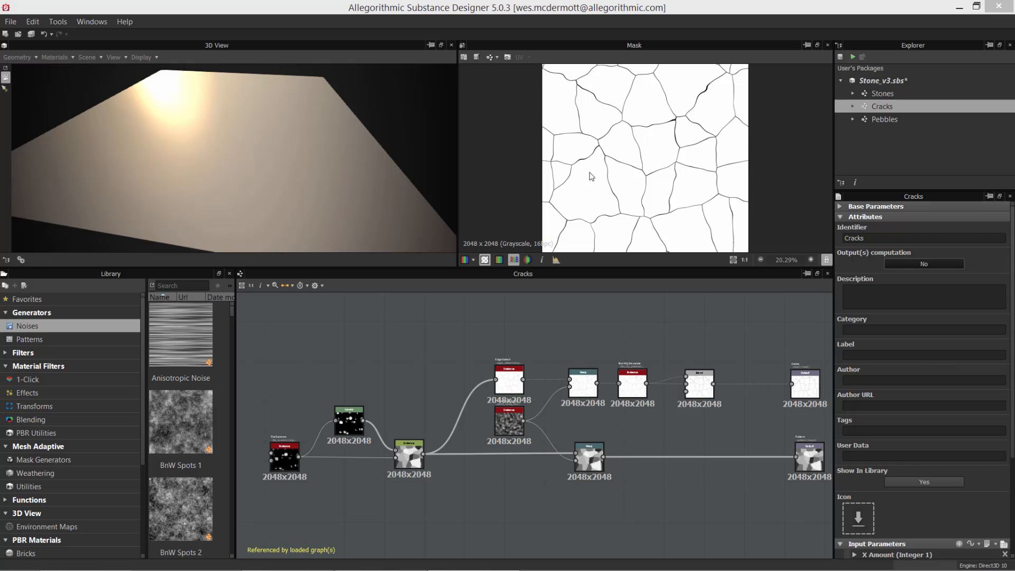
pyautogui.scroll(5, 654, 151)
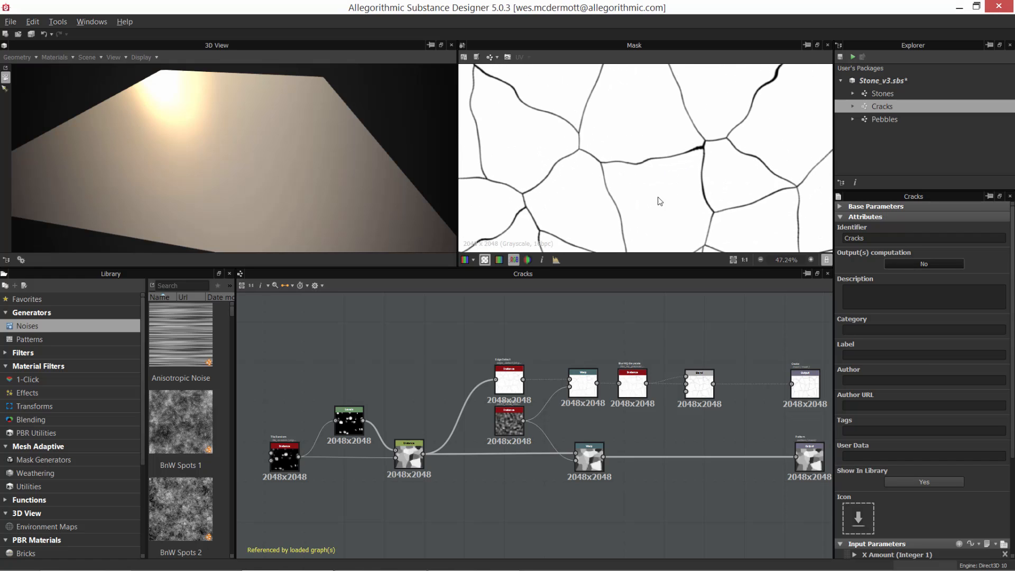
pyautogui.scroll(-2, 660, 201)
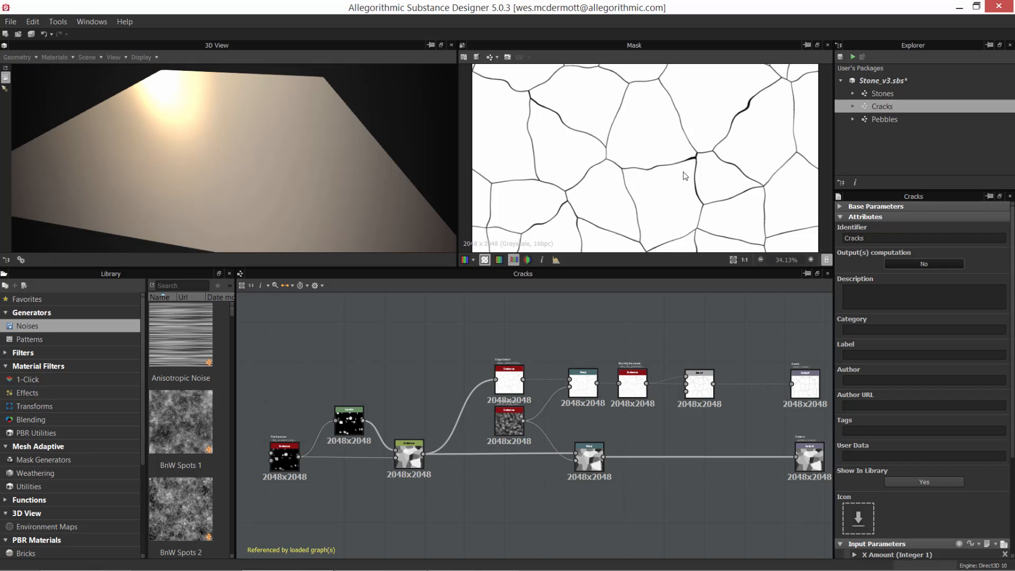
pyautogui.moveTo(492, 360); pyautogui.dragTo(535, 335, button='middle')
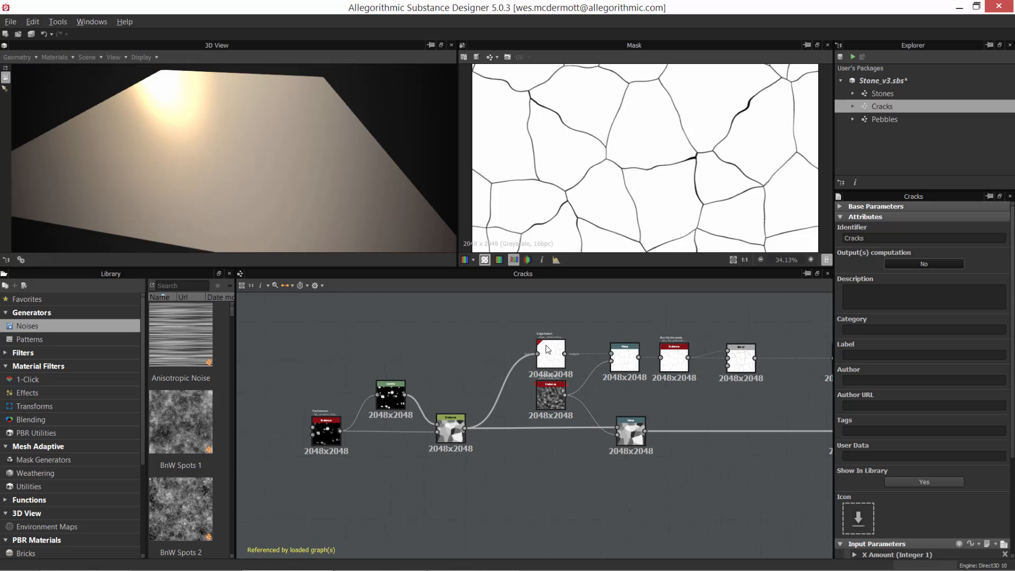
pyautogui.scroll(-3, 676, 172)
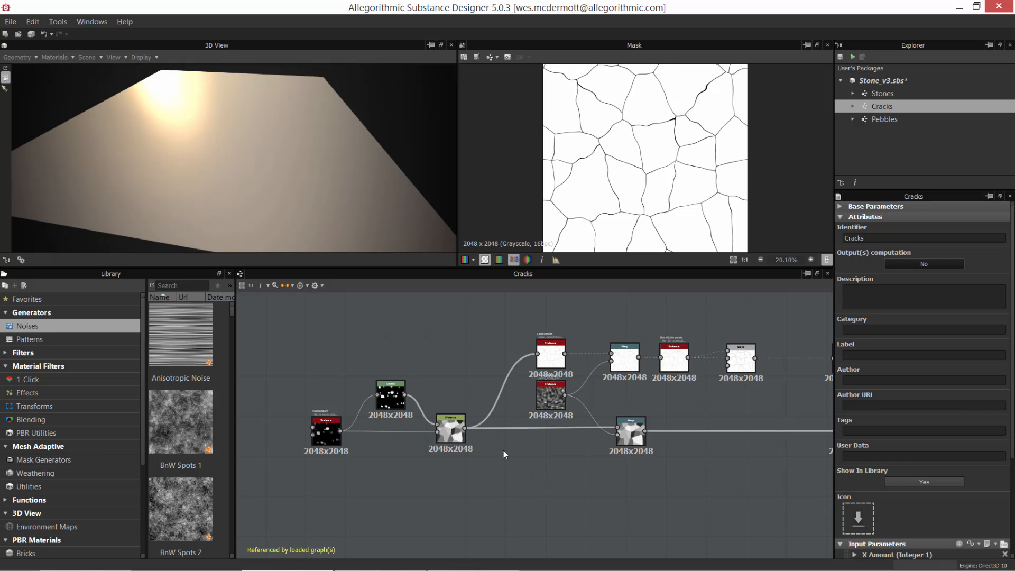
# Step: Examine the Edge Detect node of the Cracks graph and the Tile Random, Levels and Distance nodes that feed it
pyautogui.scroll(3, 478, 423)
pyautogui.moveTo(524, 414); pyautogui.dragTo(458, 516, button='middle')
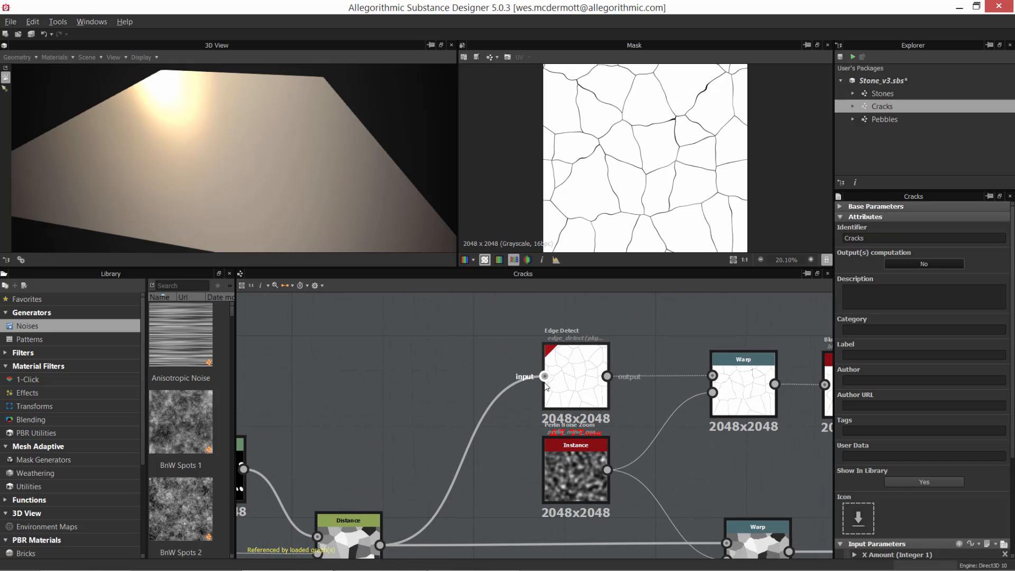
pyautogui.scroll(3, 547, 377)
pyautogui.moveTo(639, 361); pyautogui.dragTo(601, 405, button='middle')
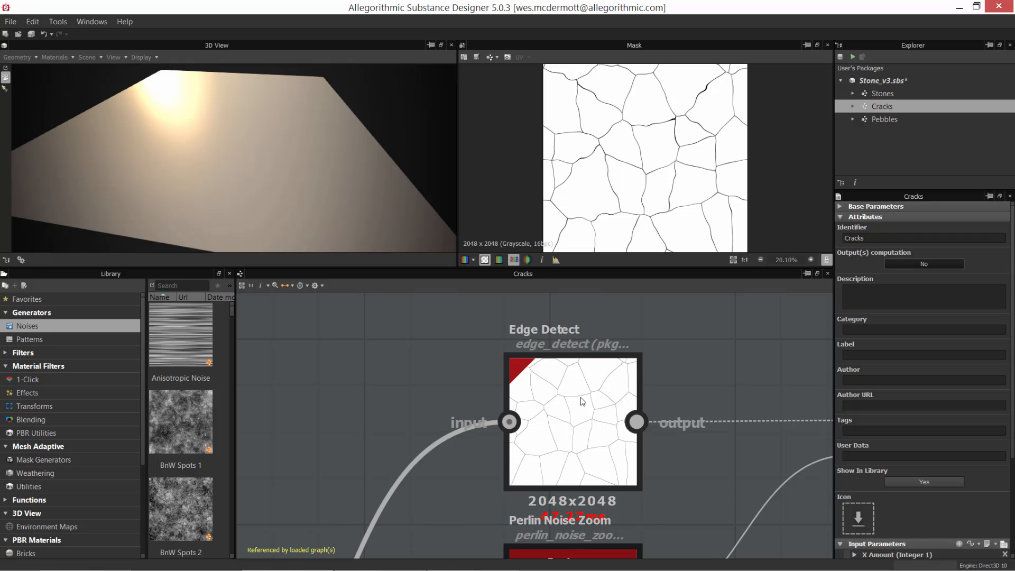
pyautogui.scroll(-3, 603, 402)
pyautogui.moveTo(523, 376); pyautogui.dragTo(591, 349, button='middle')
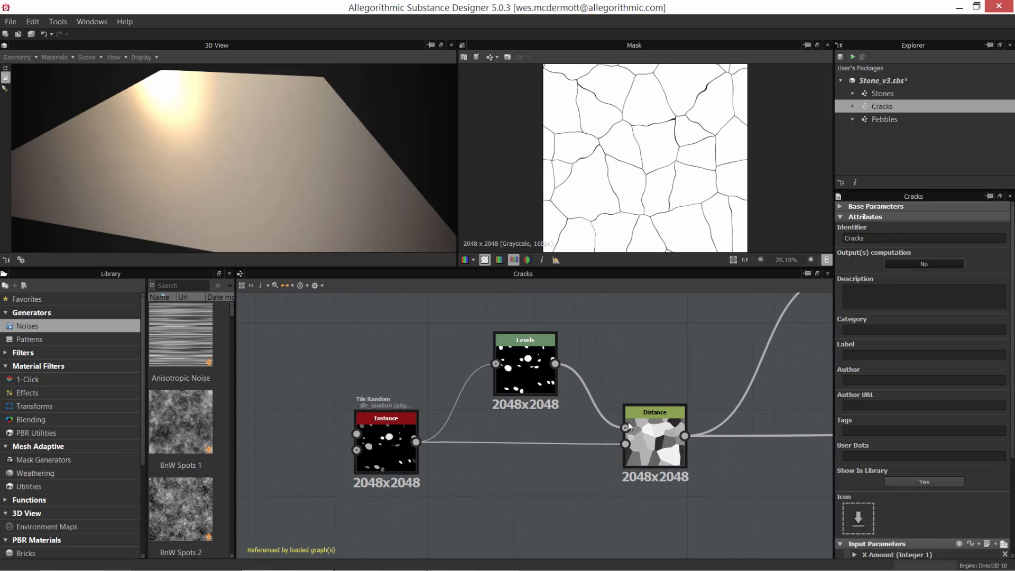
pyautogui.moveTo(714, 399); pyautogui.dragTo(592, 406, button='middle')
pyautogui.scroll(-2, 634, 445)
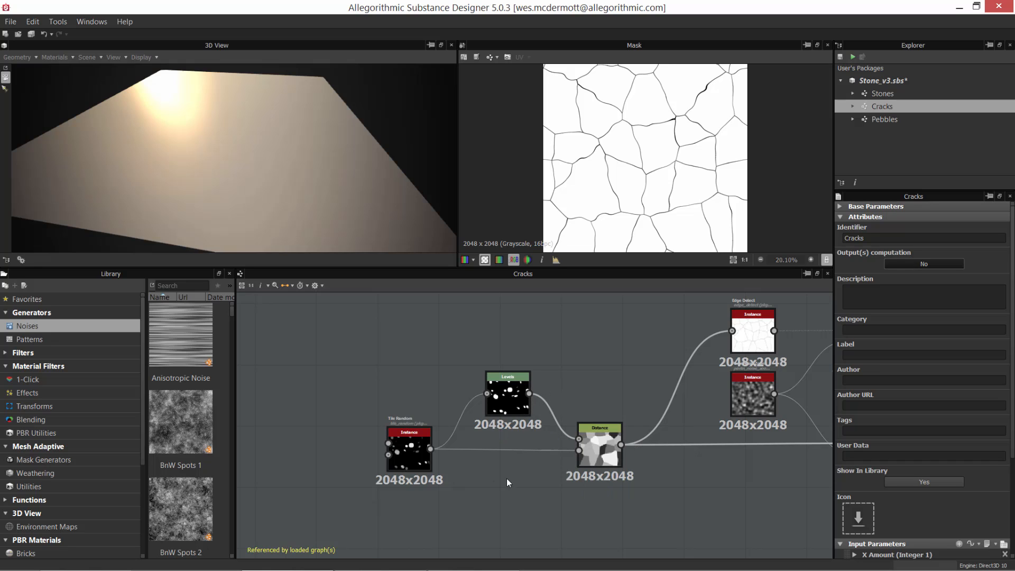
pyautogui.moveTo(506, 478); pyautogui.dragTo(412, 492, button='middle')
pyautogui.scroll(-1, 412, 492)
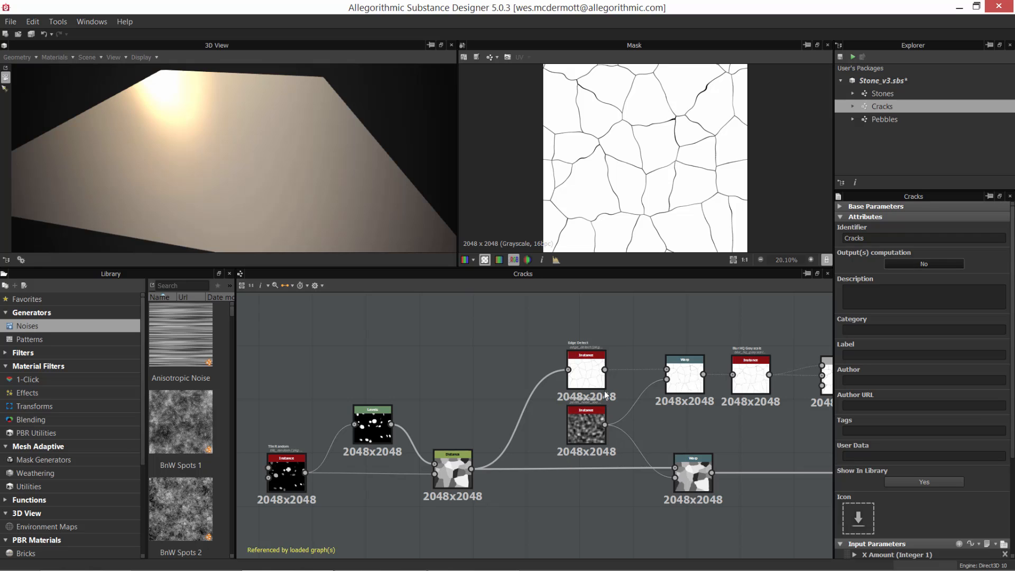
# Step: Preview the output of the Distance node in the 2D view, followed by that of the Tile Random node
pyautogui.moveTo(471, 373); pyautogui.dragTo(479, 374, button='middle')
pyautogui.doubleClick(466, 455)
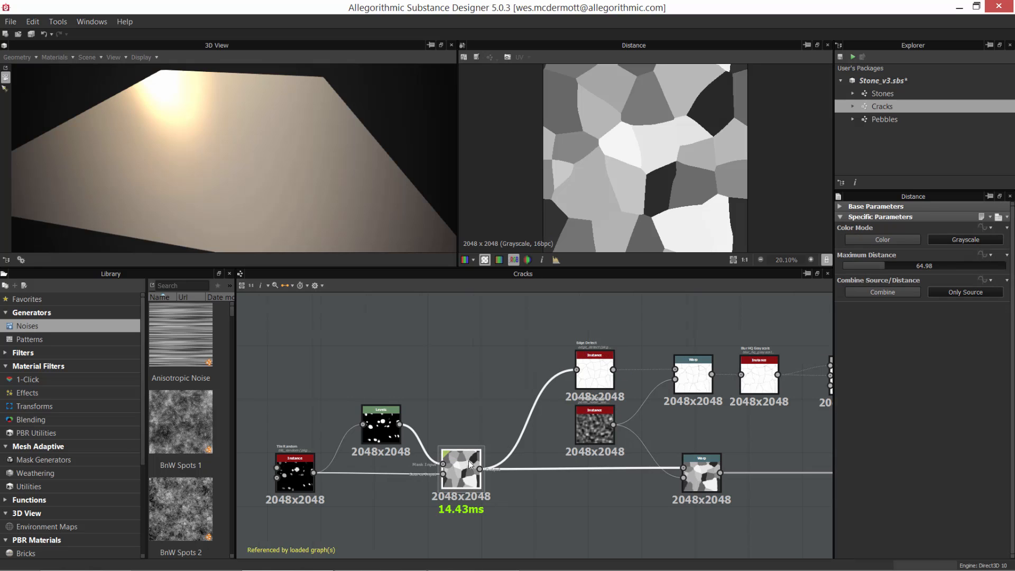
pyautogui.scroll(-1, 682, 116)
pyautogui.moveTo(446, 437); pyautogui.dragTo(629, 357, button='middle')
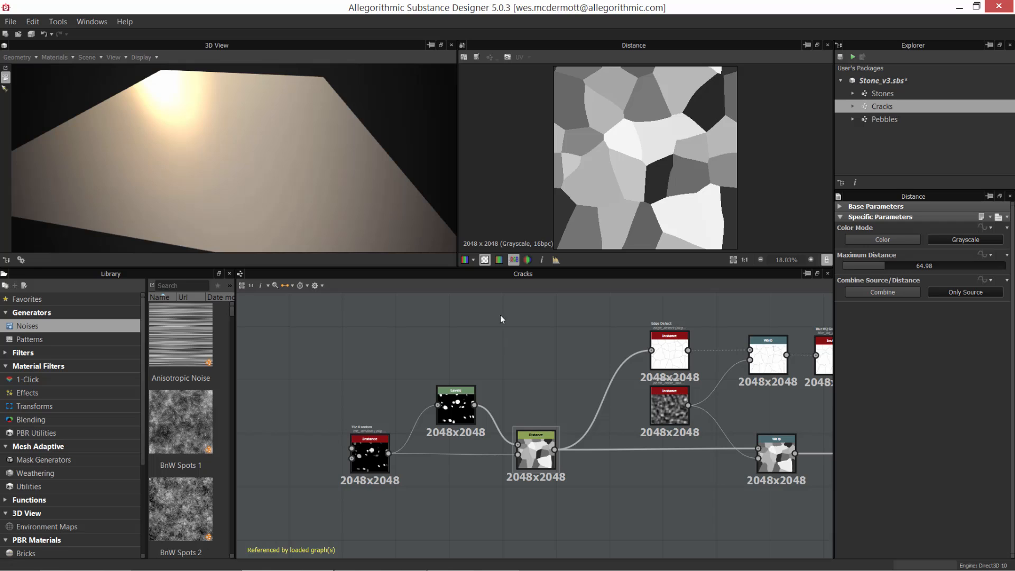
pyautogui.scroll(2, 360, 426)
pyautogui.doubleClick(360, 427)
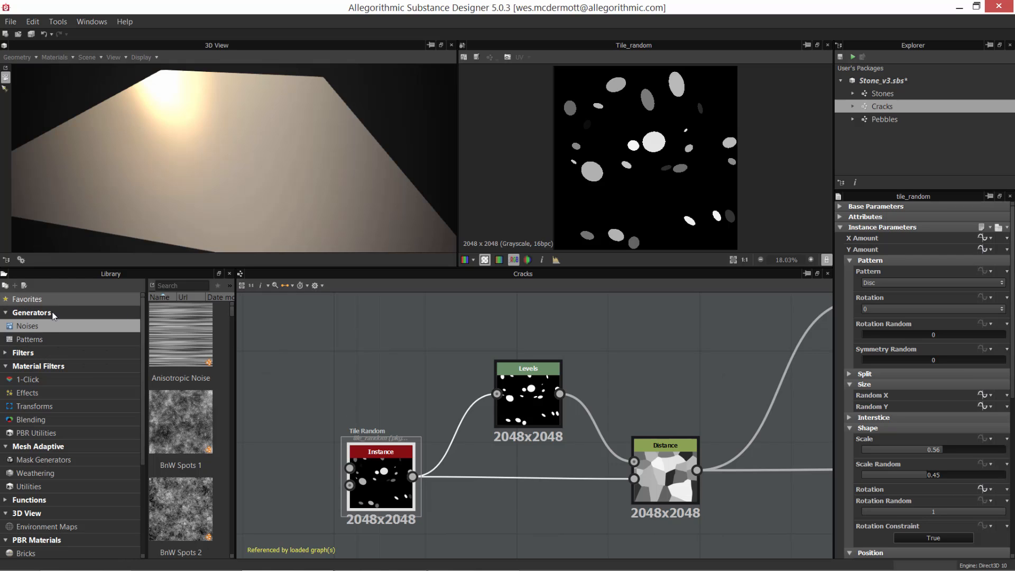
# Step: Look over the library categories and the list of nodes that can be added to the Cracks graph, adding none
pyautogui.moveTo(143, 367); pyautogui.dragTo(140, 385)
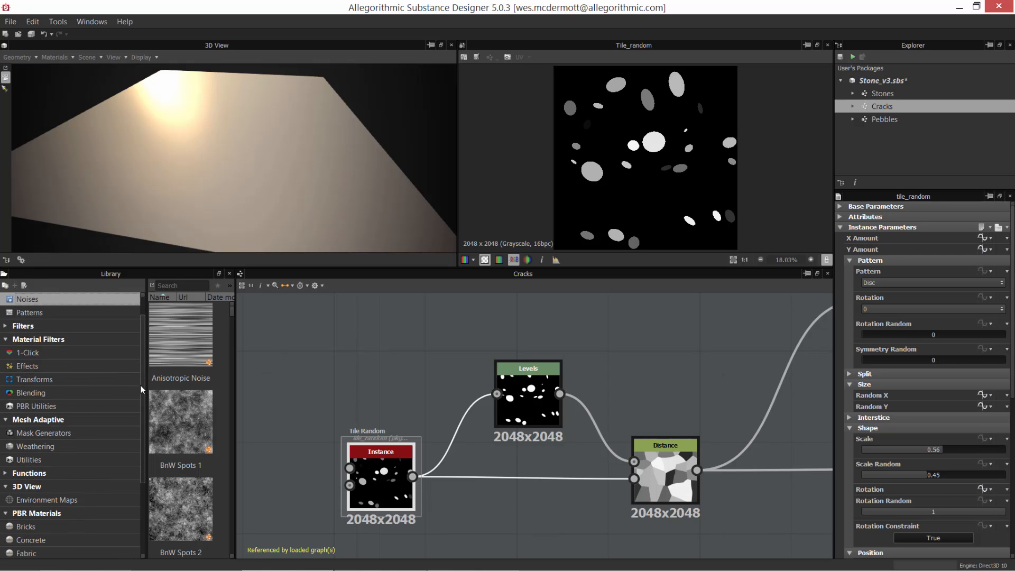
pyautogui.scroll(-2, 140, 389)
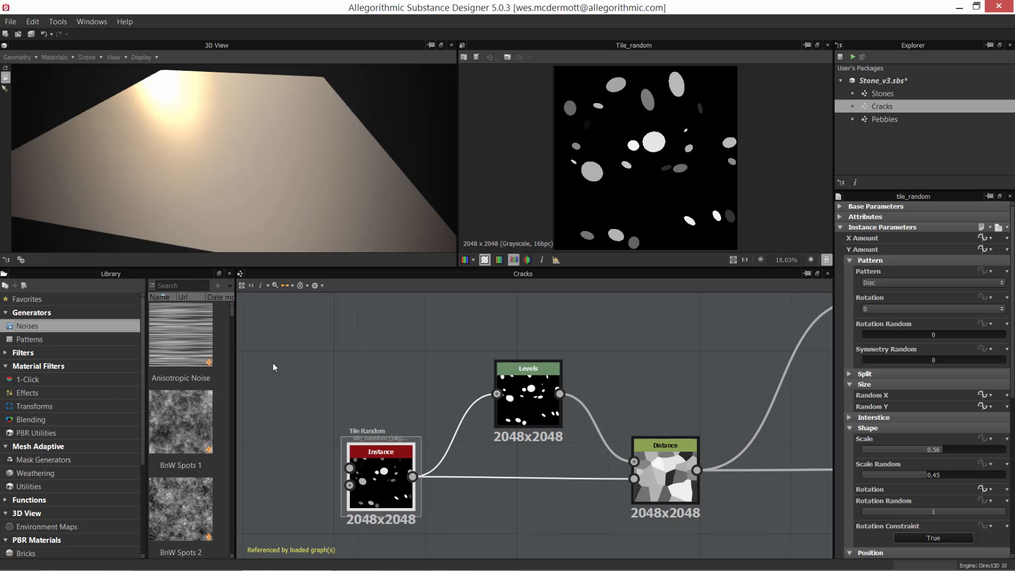
pyautogui.scroll(-2, 376, 372)
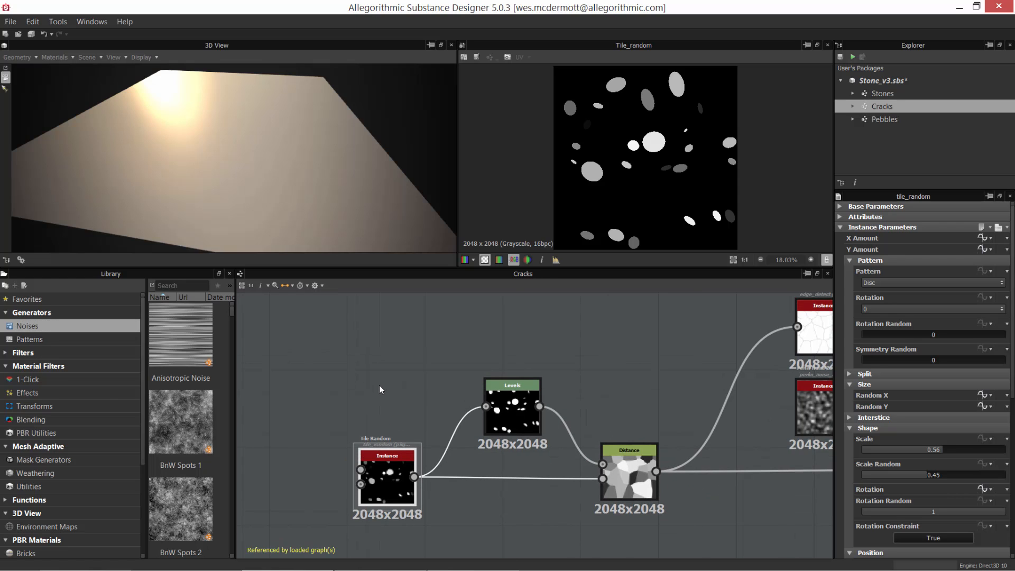
pyautogui.rightClick(372, 317)
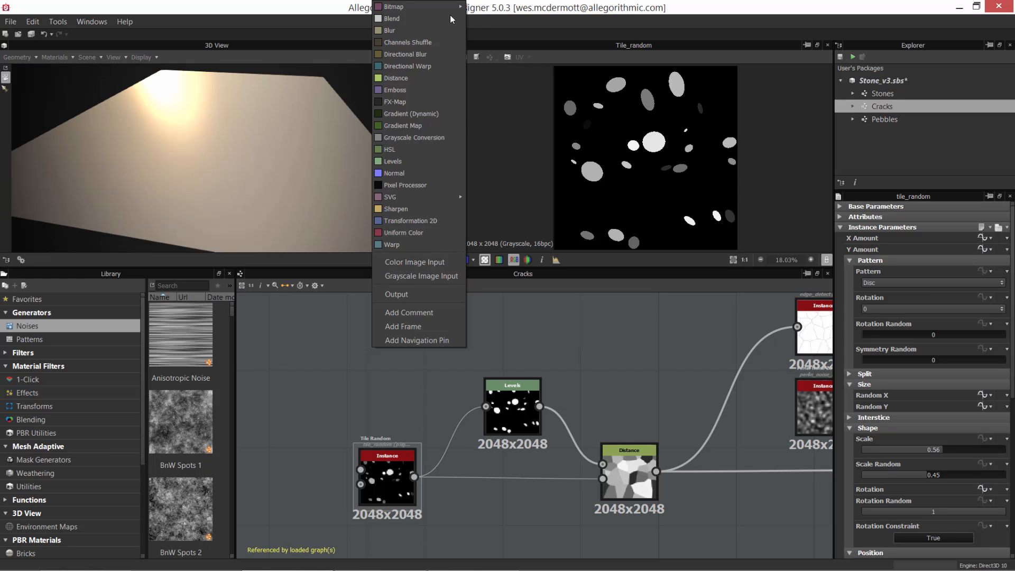
pyautogui.click(624, 352)
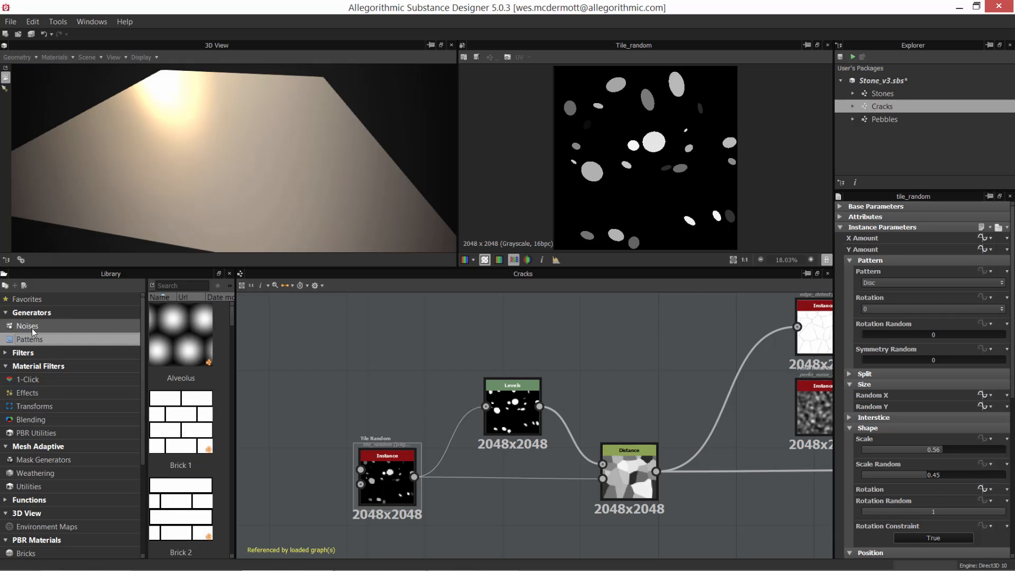
# Step: Browse the library's material filter Transforms and Effects, and expand Filters to view its Adjustments and Blurs
pyautogui.click(34, 406)
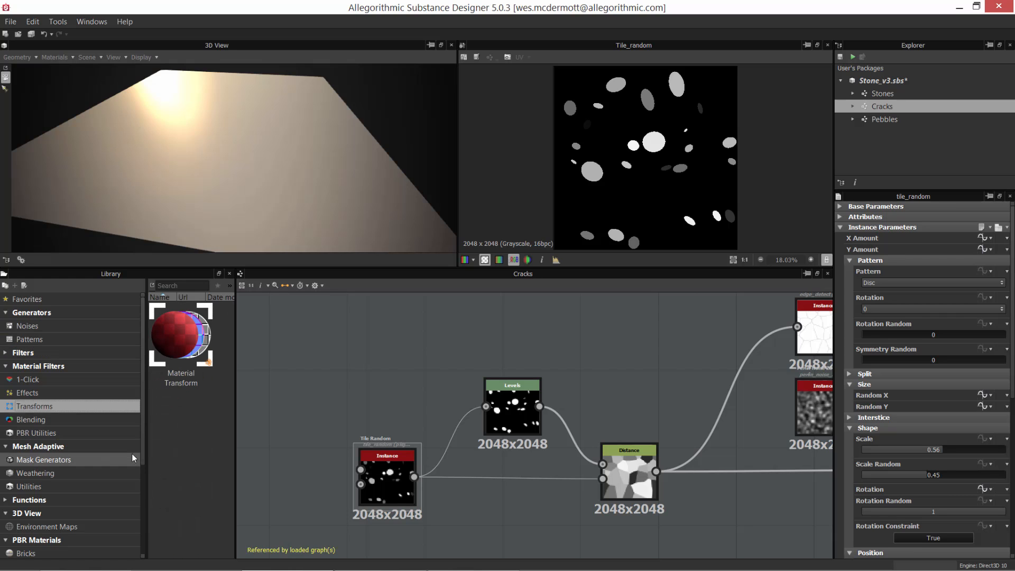
pyautogui.click(53, 394)
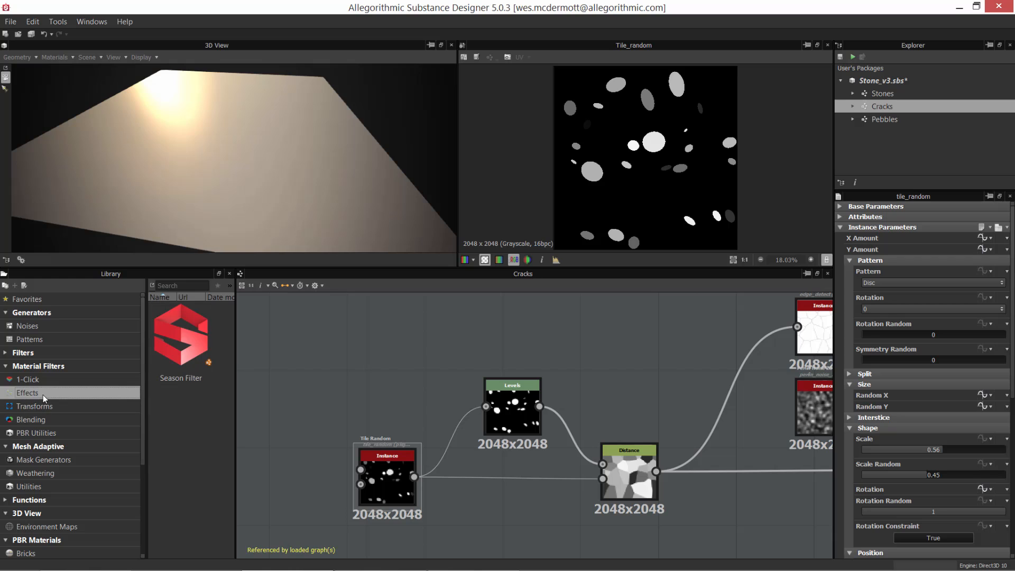
pyautogui.click(6, 352)
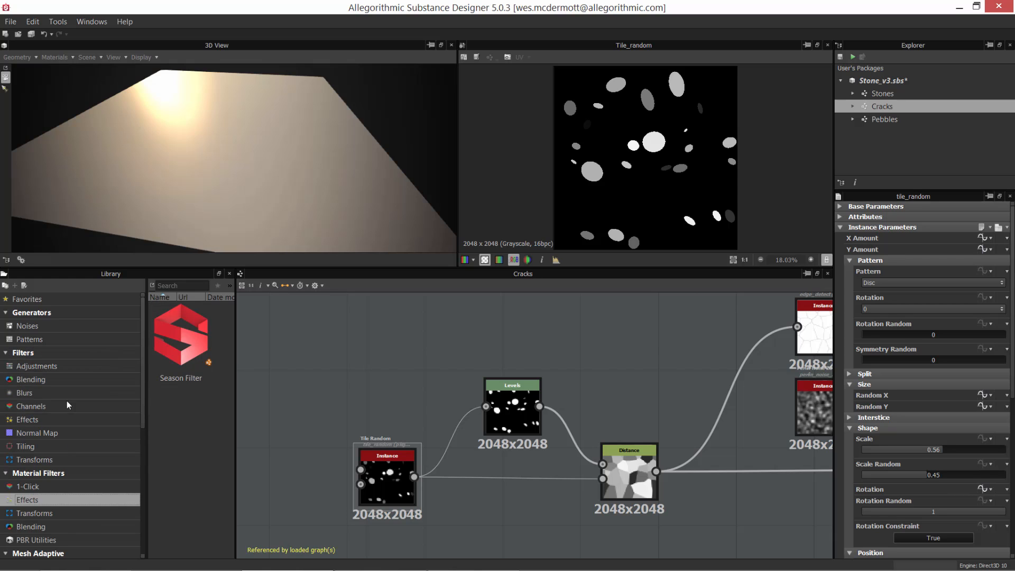
pyautogui.click(69, 368)
pyautogui.click(39, 393)
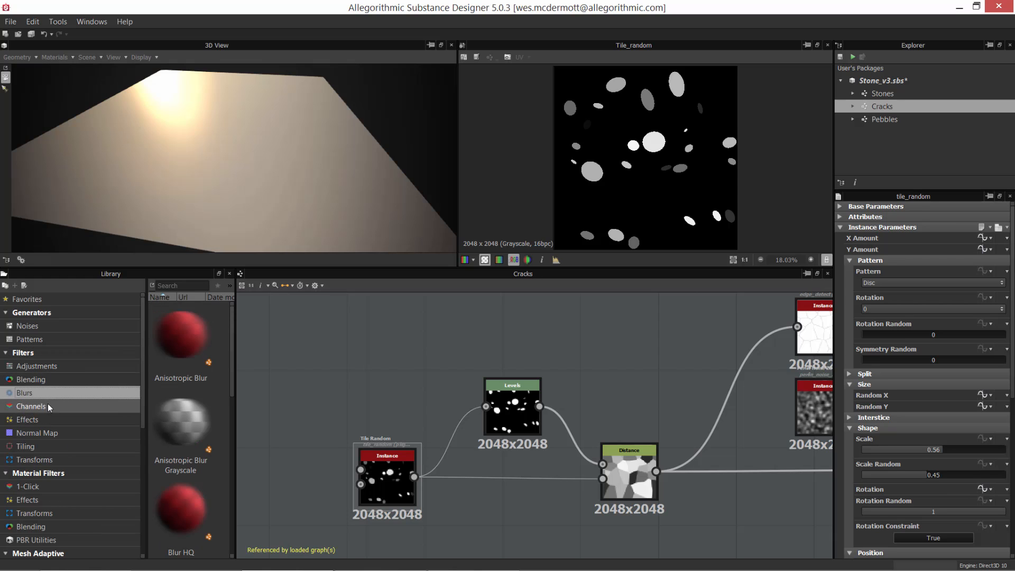
# Step: View the library's Effects filters, and search the library for "tile" to find the Tile Random node
pyautogui.click(47, 420)
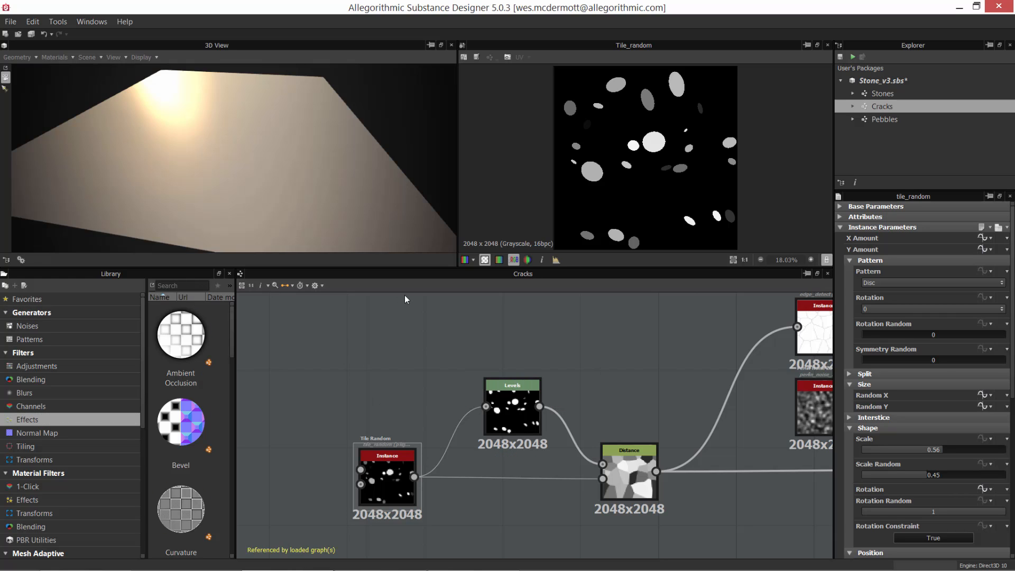
pyautogui.write('tile')
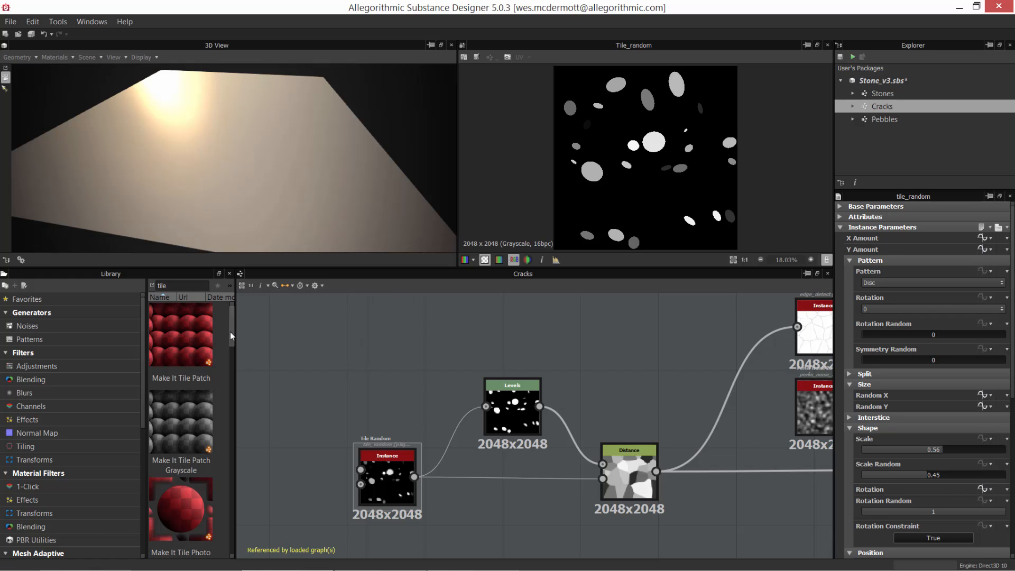
pyautogui.moveTo(231, 335); pyautogui.dragTo(242, 421)
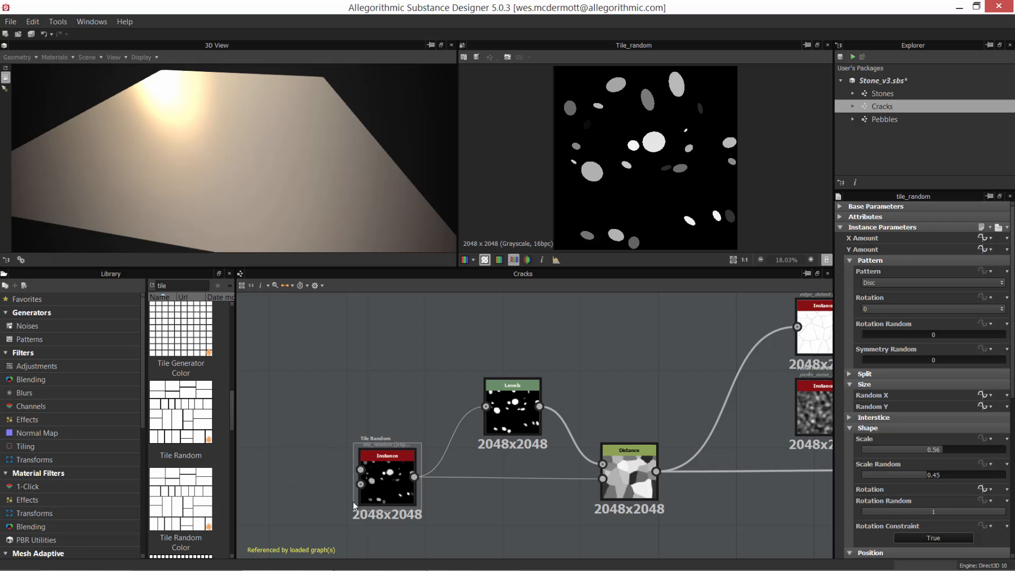
# Step: Select the Tile Random node, enlarge its parameter area and view the available Pattern shapes, keeping Disc
pyautogui.click(396, 476)
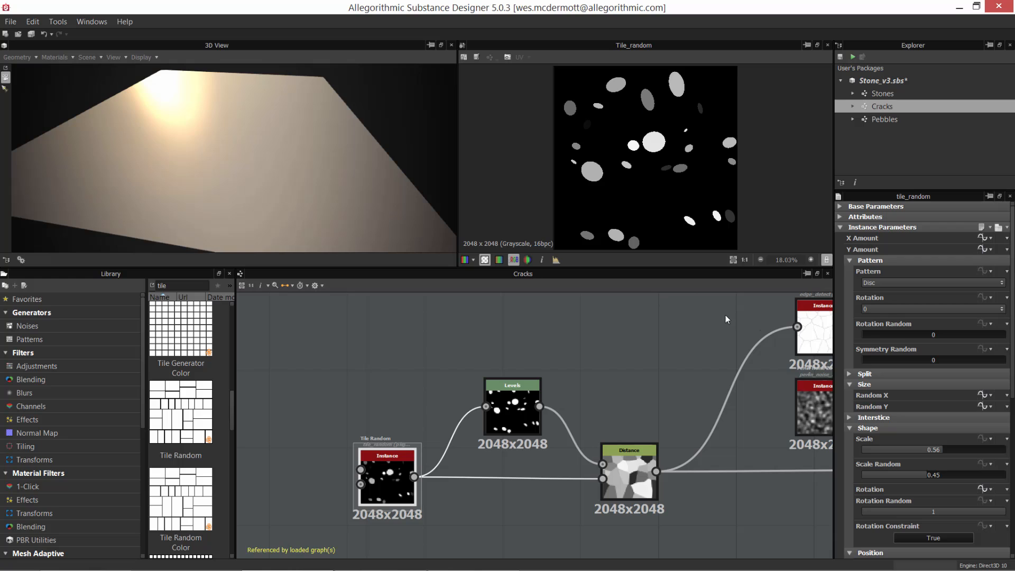
pyautogui.moveTo(902, 191); pyautogui.dragTo(905, 120)
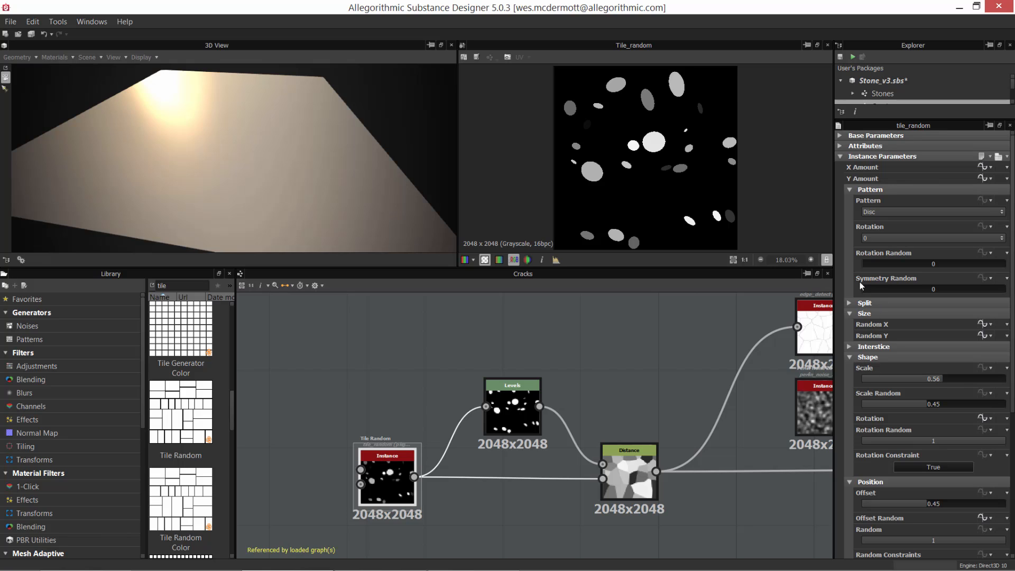
pyautogui.click(873, 213)
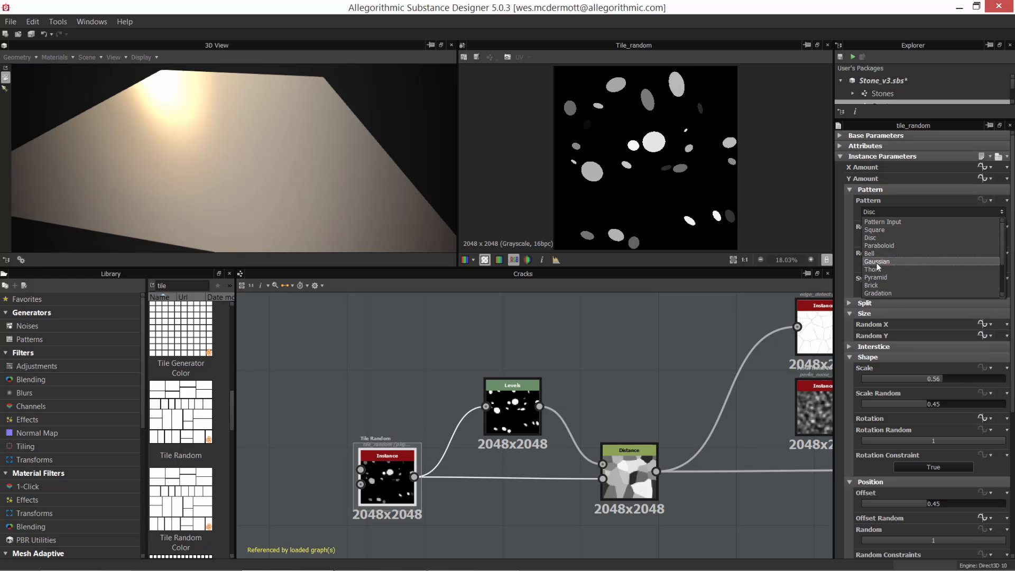
pyautogui.click(850, 229)
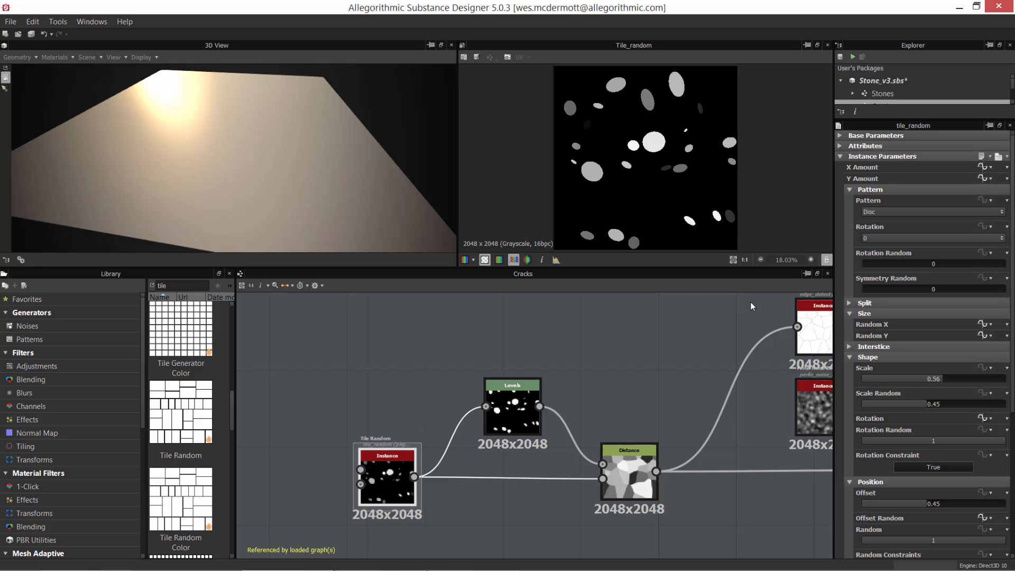
# Step: Search the library for "splatt" and look through the Splatter nodes
pyautogui.doubleClick(162, 284)
pyautogui.write('splatt')
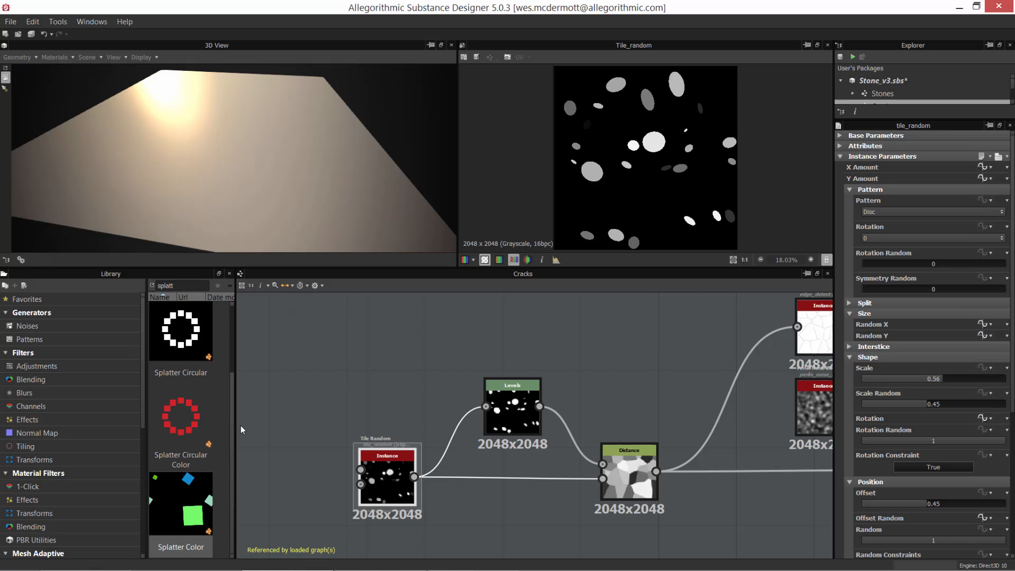
pyautogui.moveTo(235, 391); pyautogui.dragTo(238, 392)
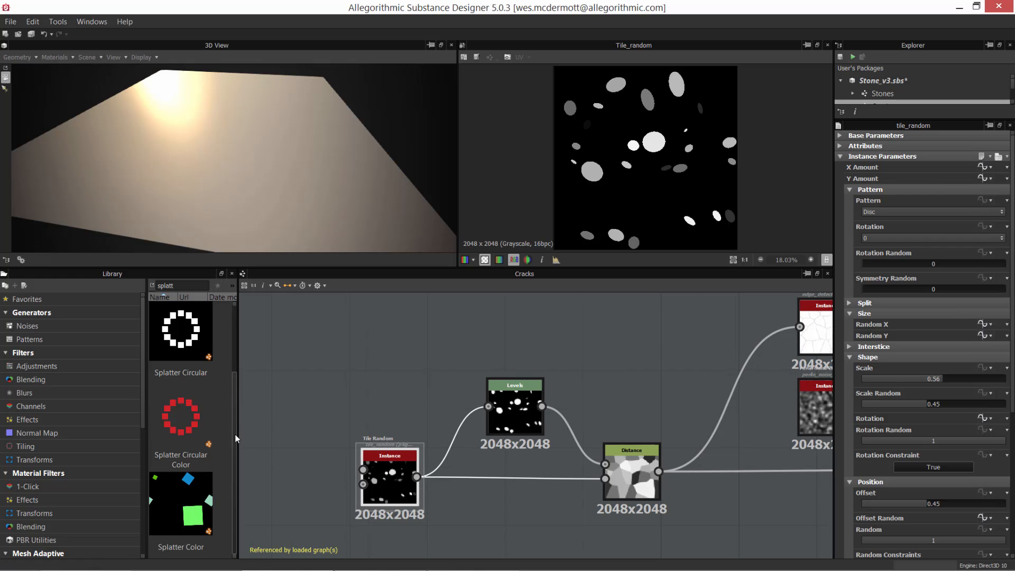
pyautogui.moveTo(235, 431); pyautogui.dragTo(239, 360)
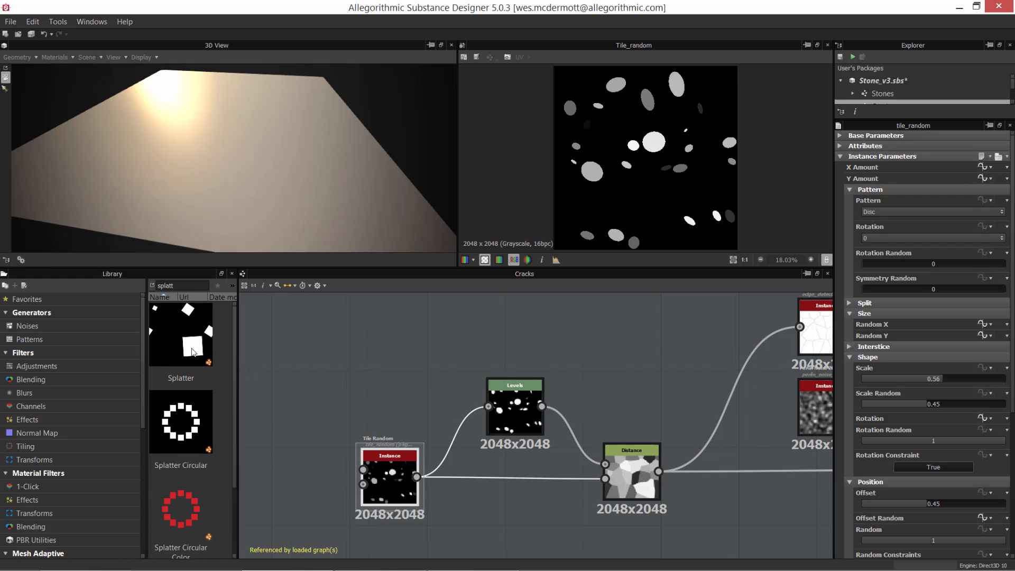
pyautogui.scroll(-1, 233, 411)
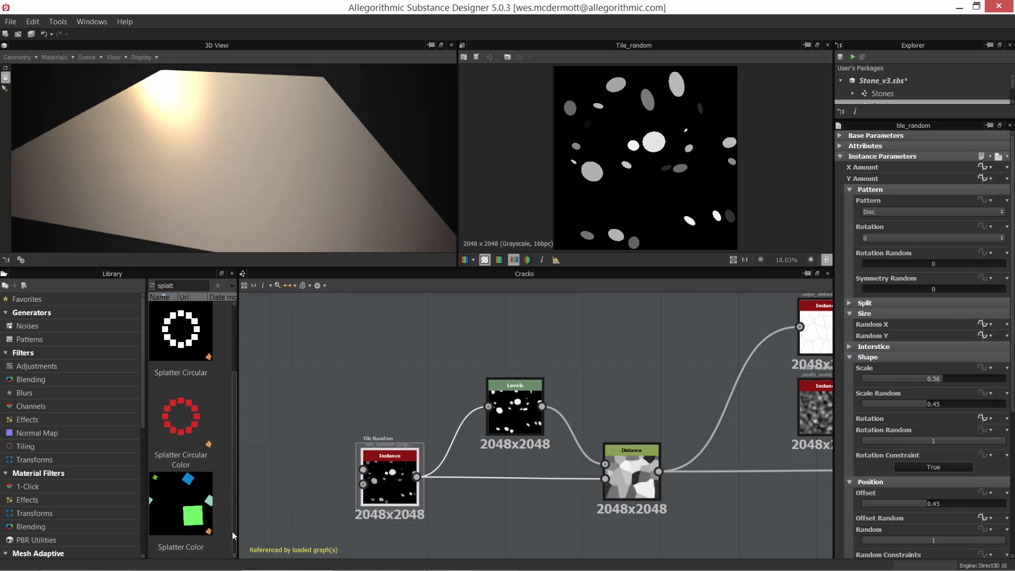
pyautogui.scroll(1, 236, 464)
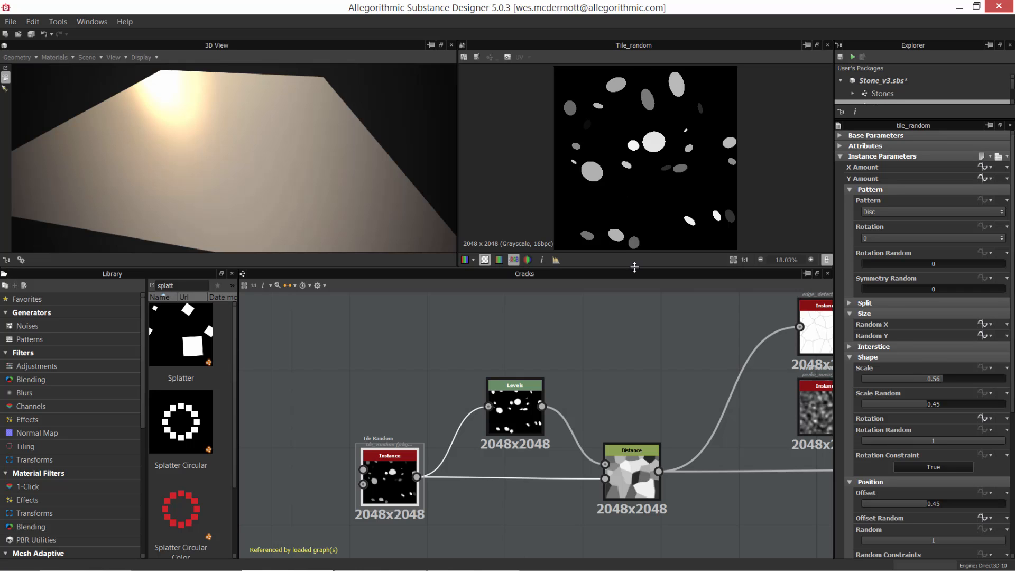
# Step: Enlarge the 2D view and examine the grayscale discs of the Tile Random output up close and as a whole
pyautogui.moveTo(634, 267); pyautogui.dragTo(630, 299)
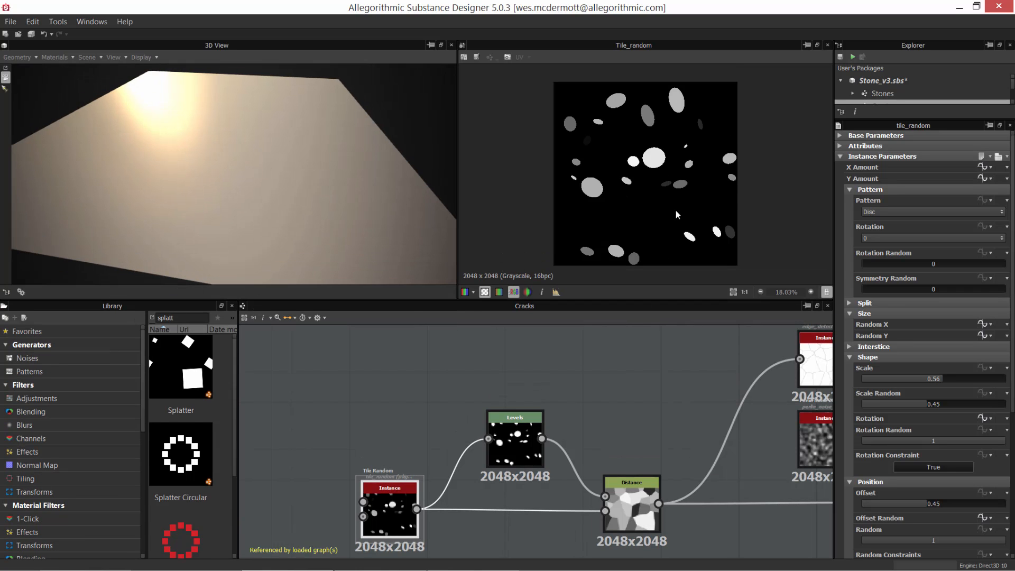
pyautogui.scroll(5, 614, 188)
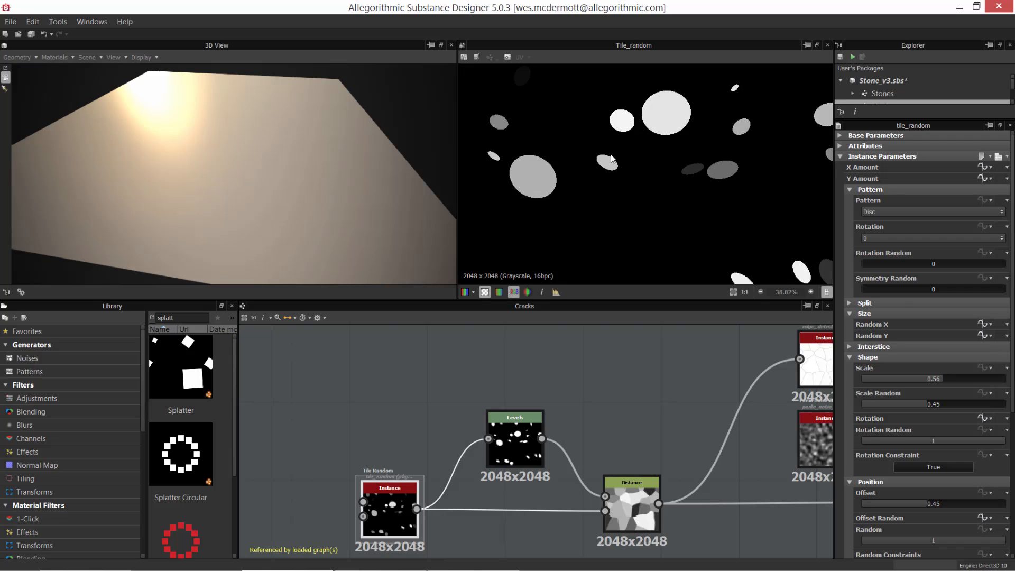
pyautogui.moveTo(664, 159); pyautogui.dragTo(668, 191, button='middle')
pyautogui.scroll(-4, 657, 221)
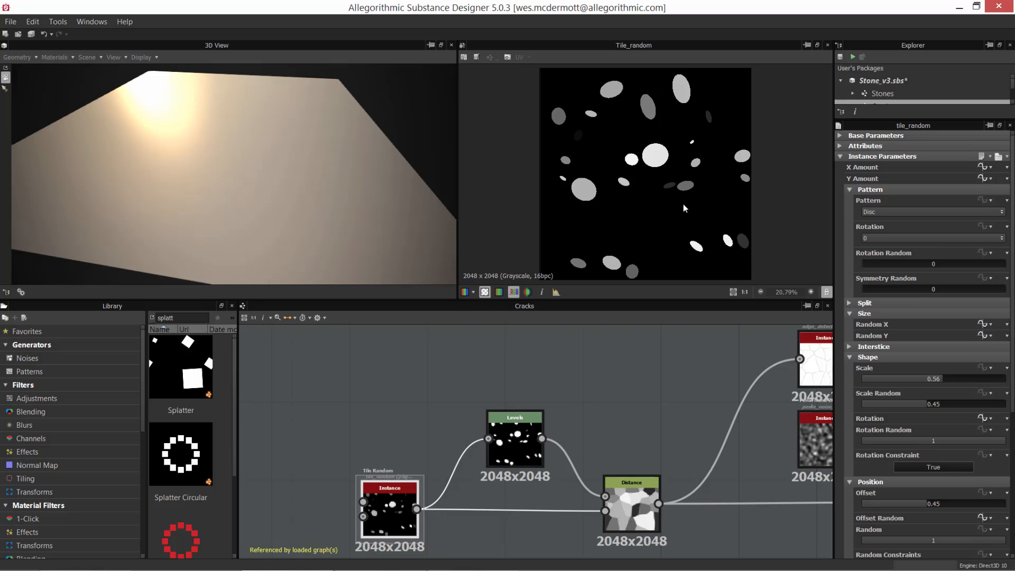
pyautogui.scroll(3, 696, 198)
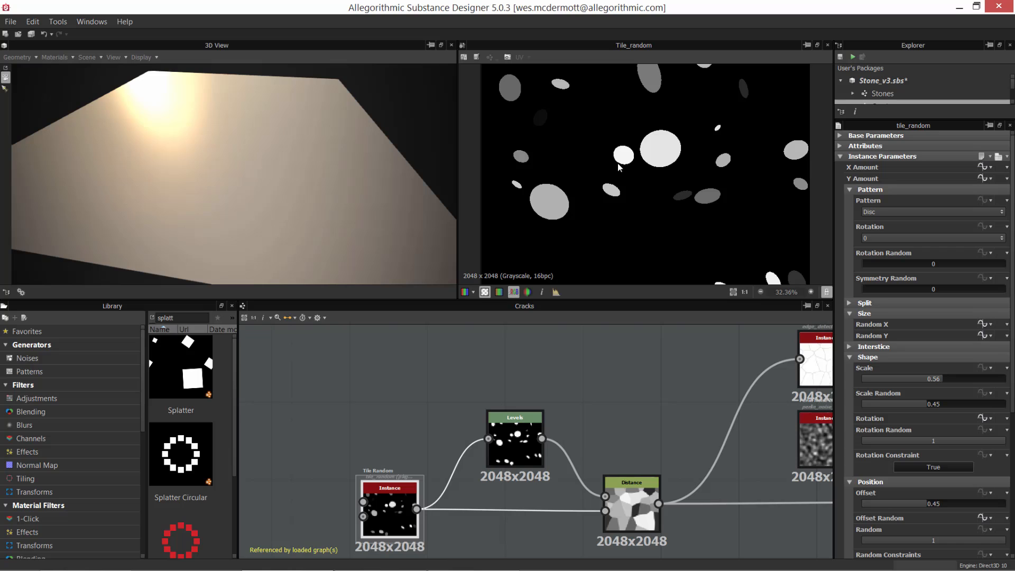
pyautogui.scroll(2, 676, 191)
pyautogui.scroll(-1, 656, 224)
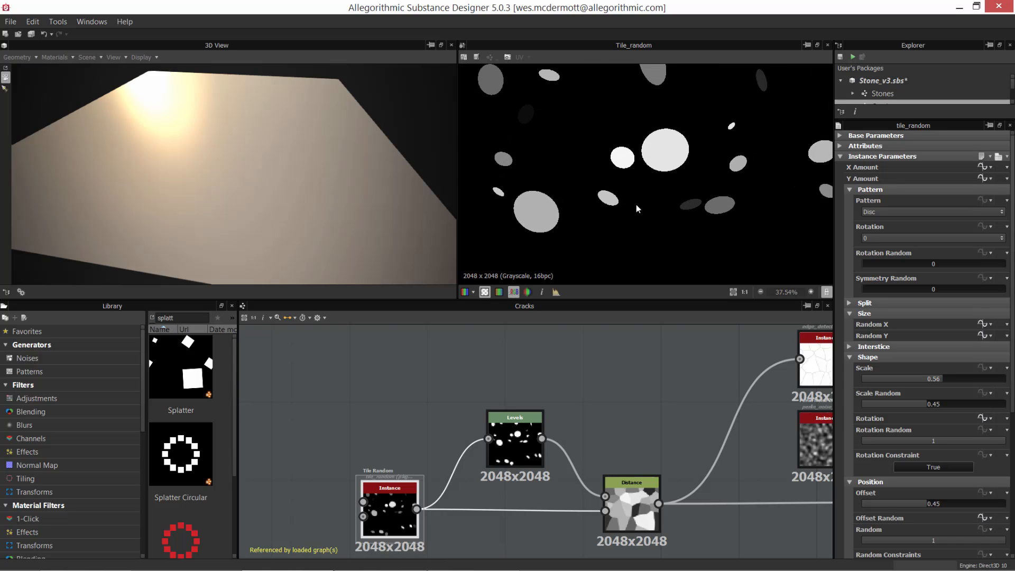
pyautogui.scroll(-3, 636, 206)
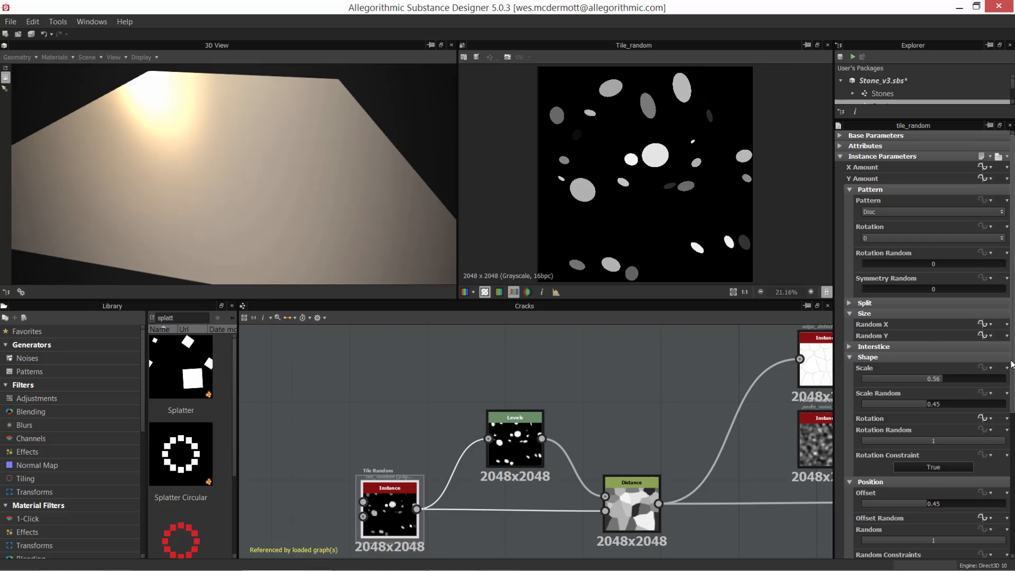
# Step: Try Color Random at 0 on the Tile Random node and return it to 1
pyautogui.scroll(-7, 898, 343)
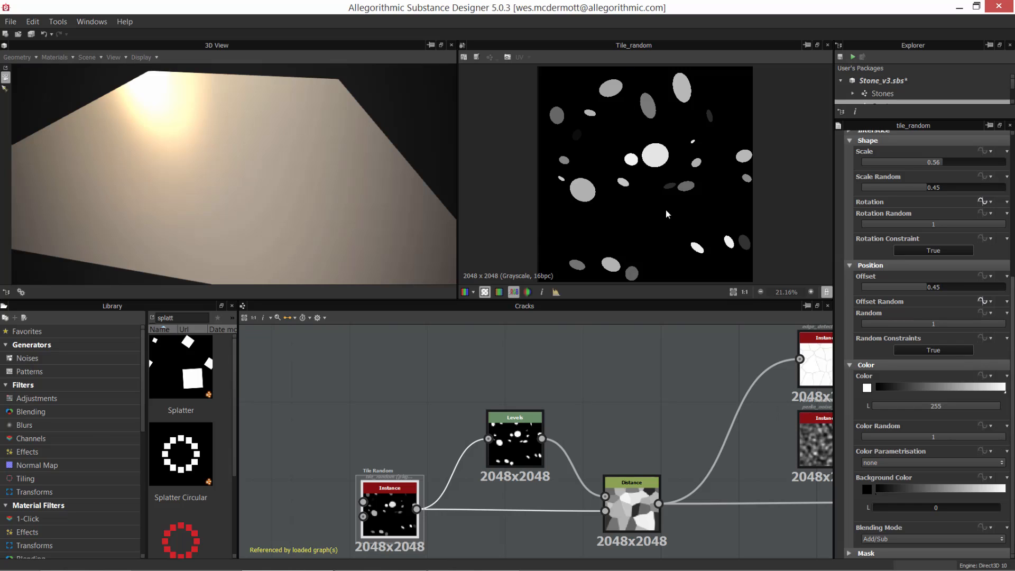
pyautogui.moveTo(997, 436); pyautogui.dragTo(851, 439)
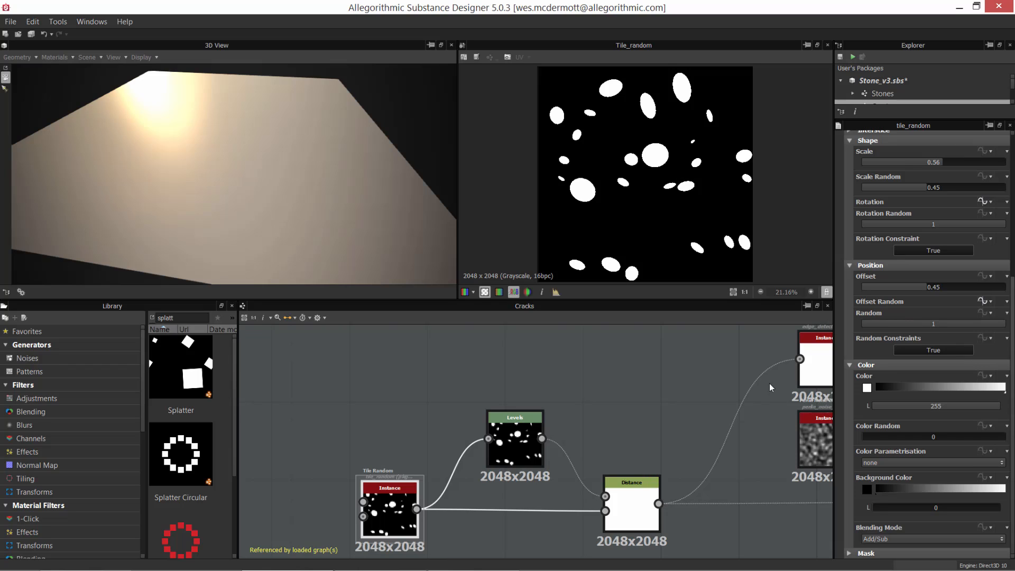
pyautogui.moveTo(883, 436); pyautogui.dragTo(954, 440)
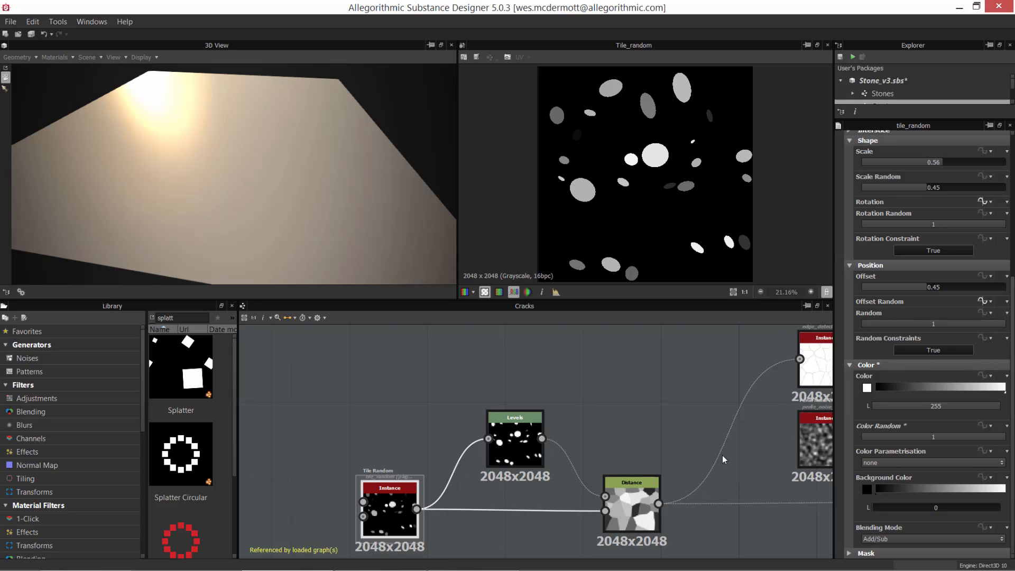
# Step: Compare the Distance node's output with the Tile Random output in the 2D view, ending on Distance
pyautogui.doubleClick(631, 506)
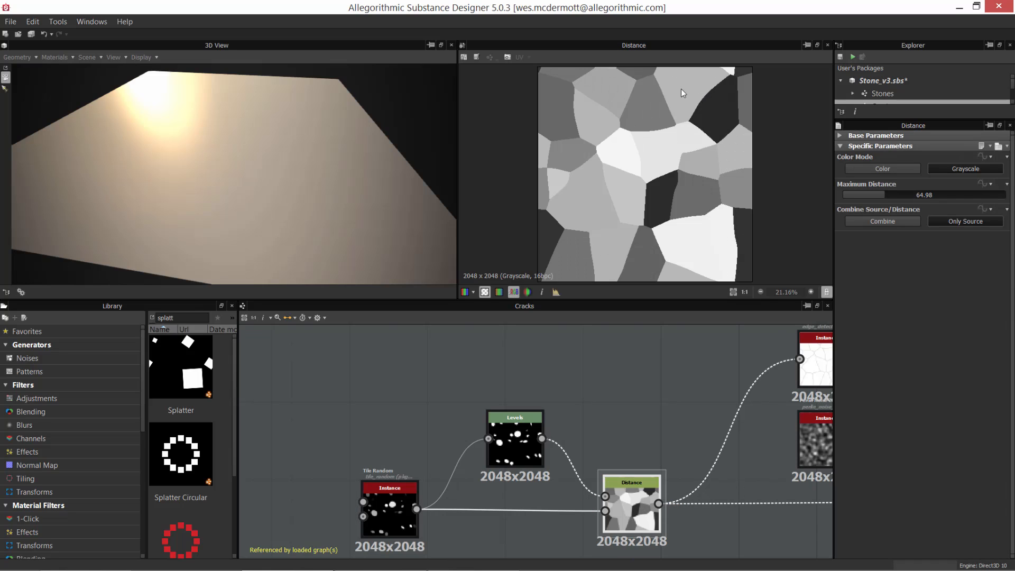
pyautogui.doubleClick(381, 513)
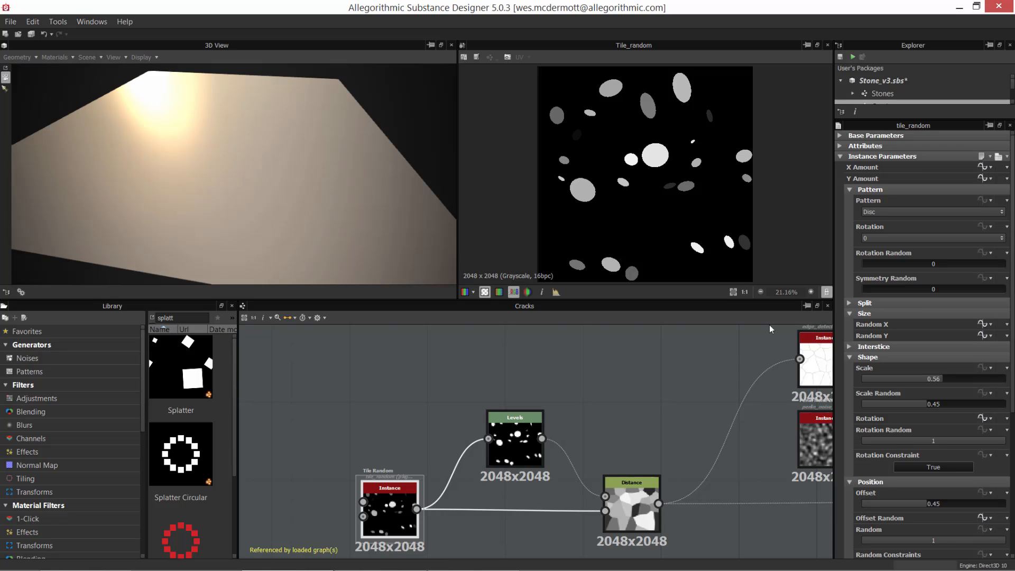
pyautogui.moveTo(618, 392); pyautogui.dragTo(531, 380, button='middle')
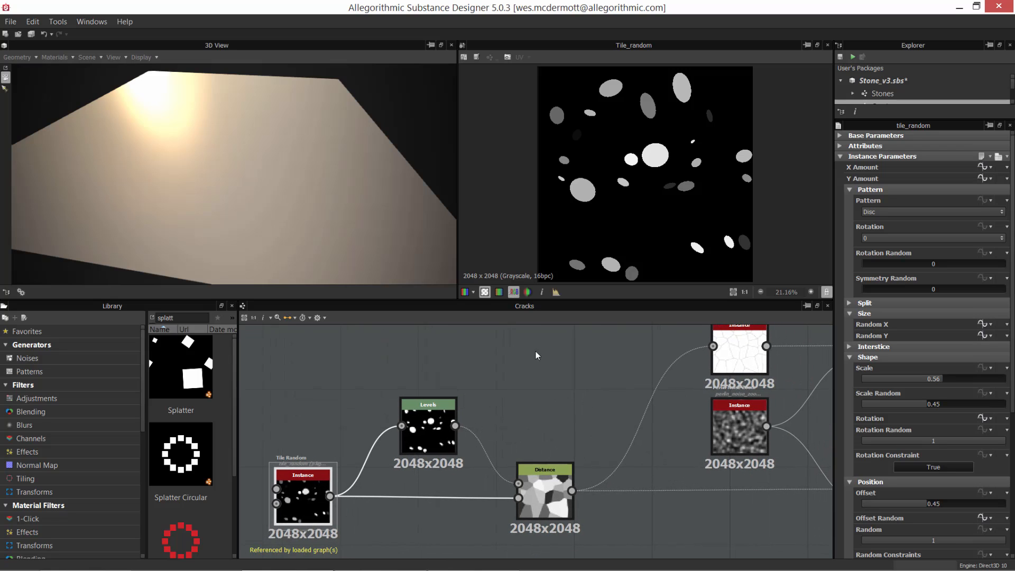
pyautogui.doubleClick(550, 480)
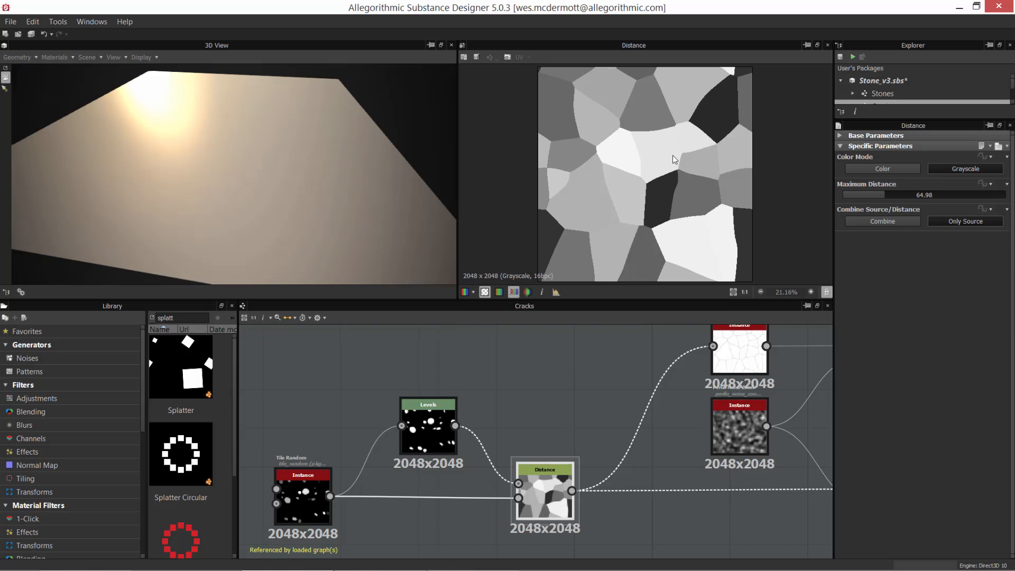
# Step: Find Distance in the list of nodes that can be added, adding none, and examine the existing Distance node's mask and source inputs
pyautogui.click(534, 414)
pyautogui.rightClick(512, 363)
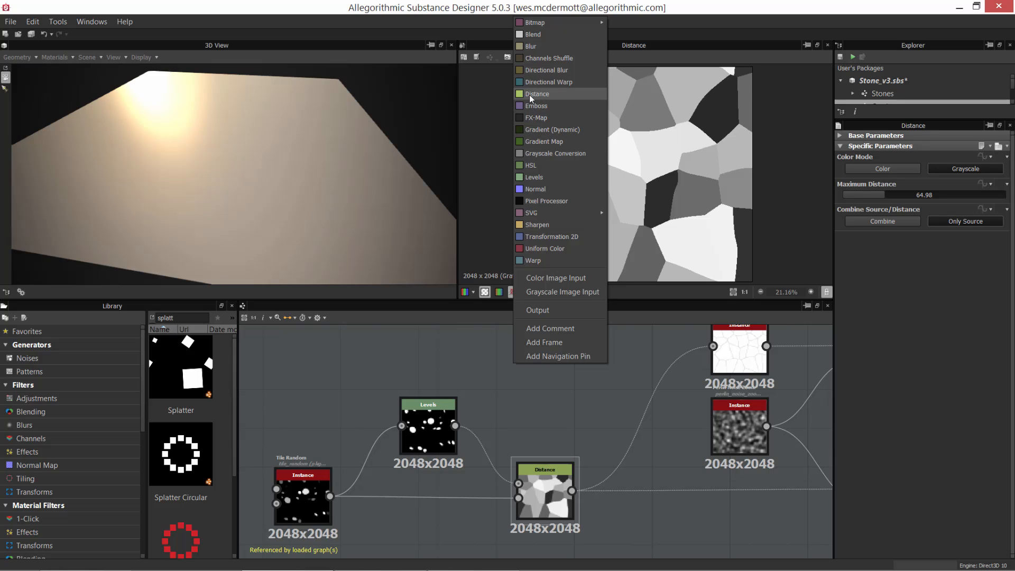
pyautogui.click(494, 363)
pyautogui.moveTo(547, 489)
pyautogui.mouseDown()
pyautogui.moveTo(569, 486)
pyautogui.moveTo(566, 494)
pyautogui.mouseUp()
pyautogui.scroll(5, 591, 487)
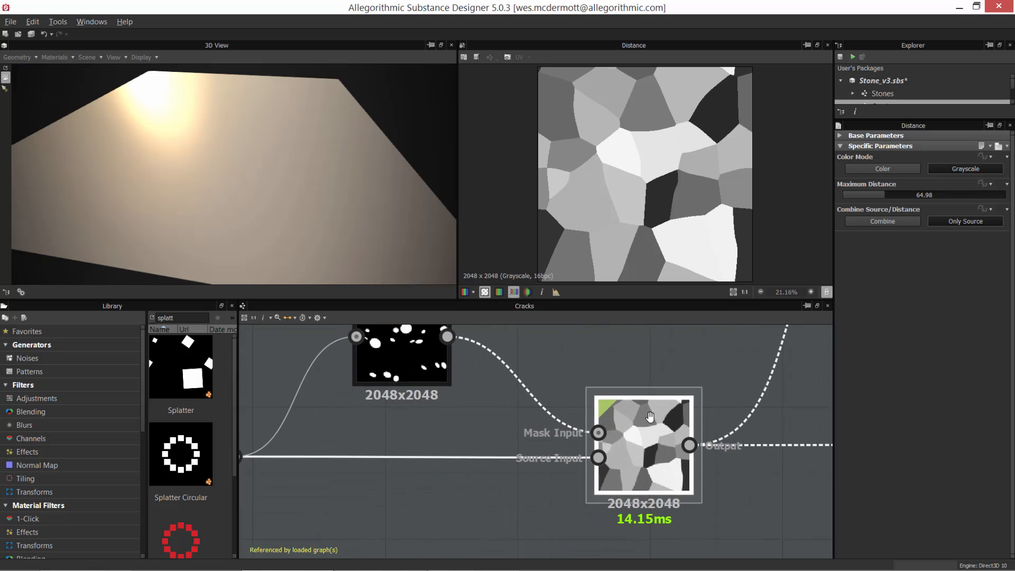
pyautogui.scroll(-3, 550, 506)
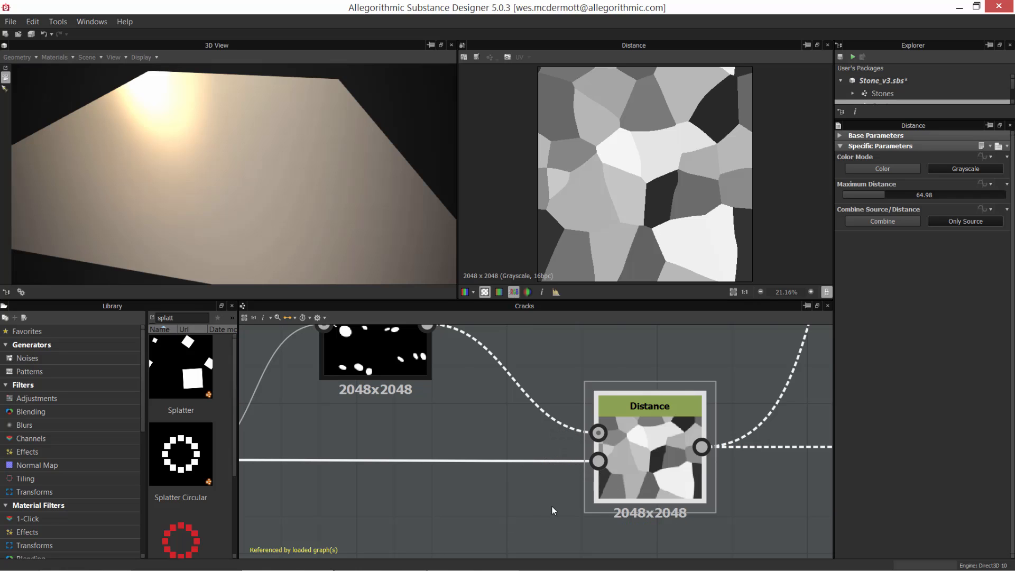
# Step: Compare the outputs of the Tile Random, Levels and Distance nodes in the 2D view, ending on Tile Random
pyautogui.doubleClick(316, 475)
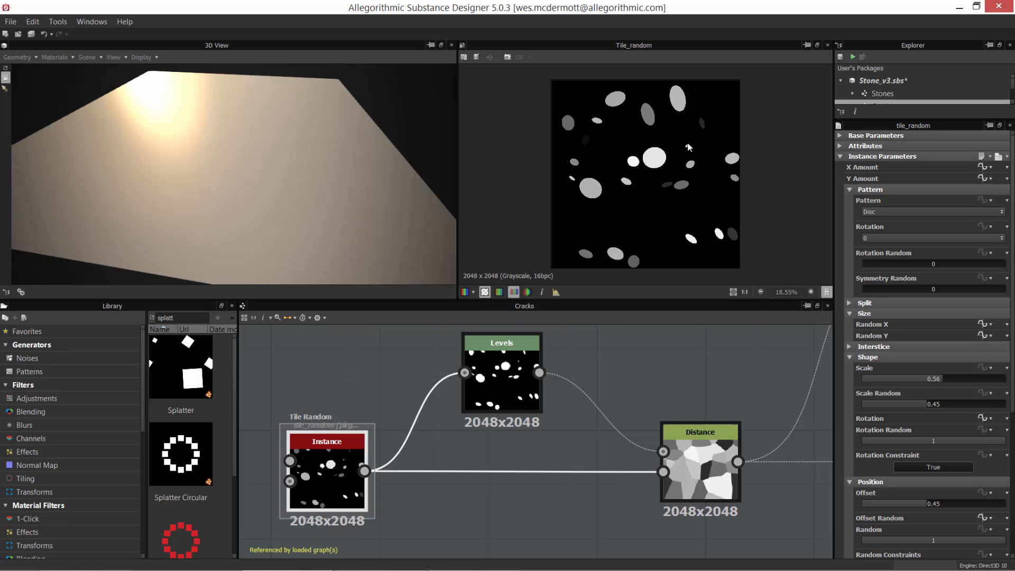
pyautogui.doubleClick(700, 452)
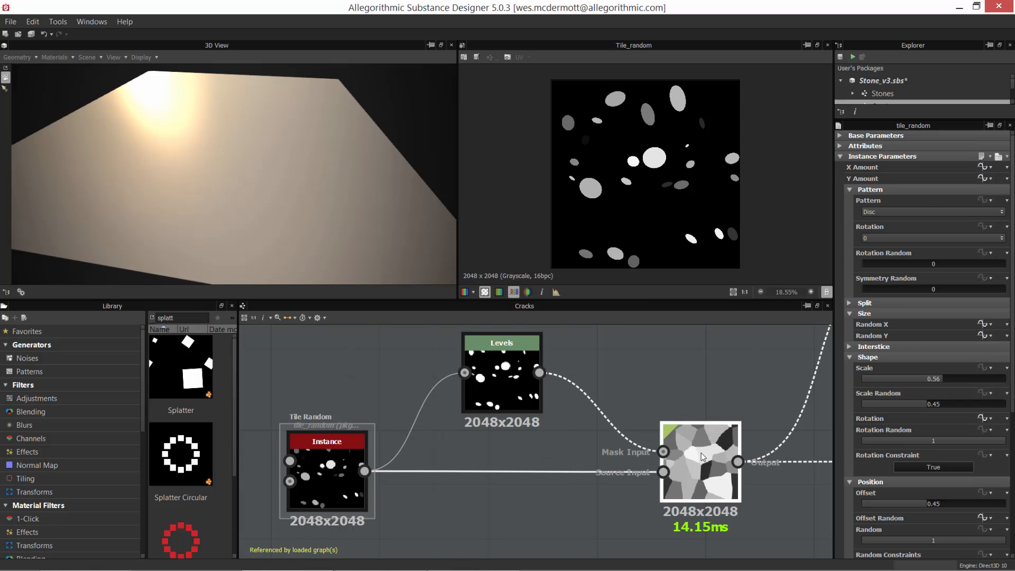
pyautogui.doubleClick(500, 378)
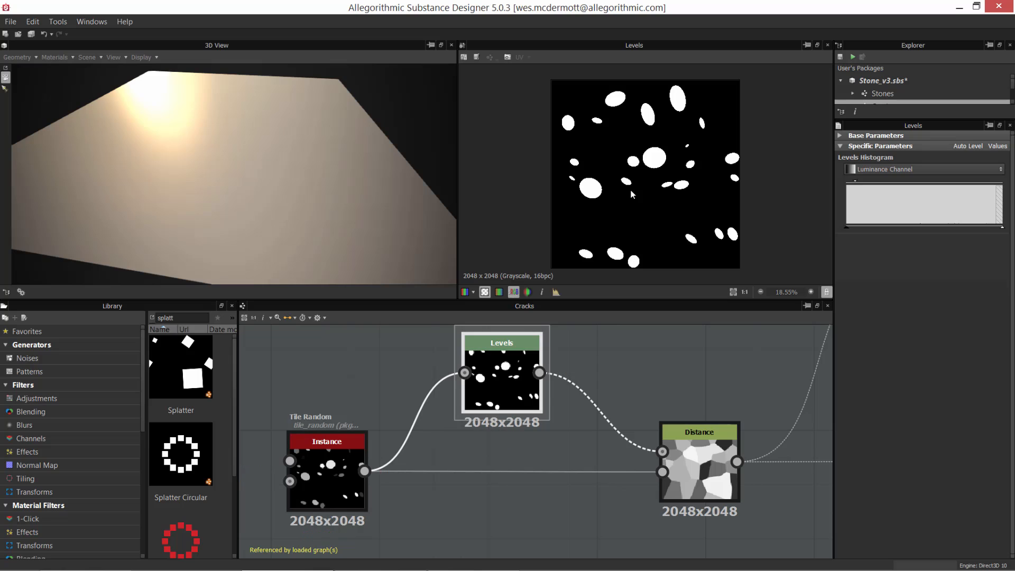
pyautogui.doubleClick(697, 464)
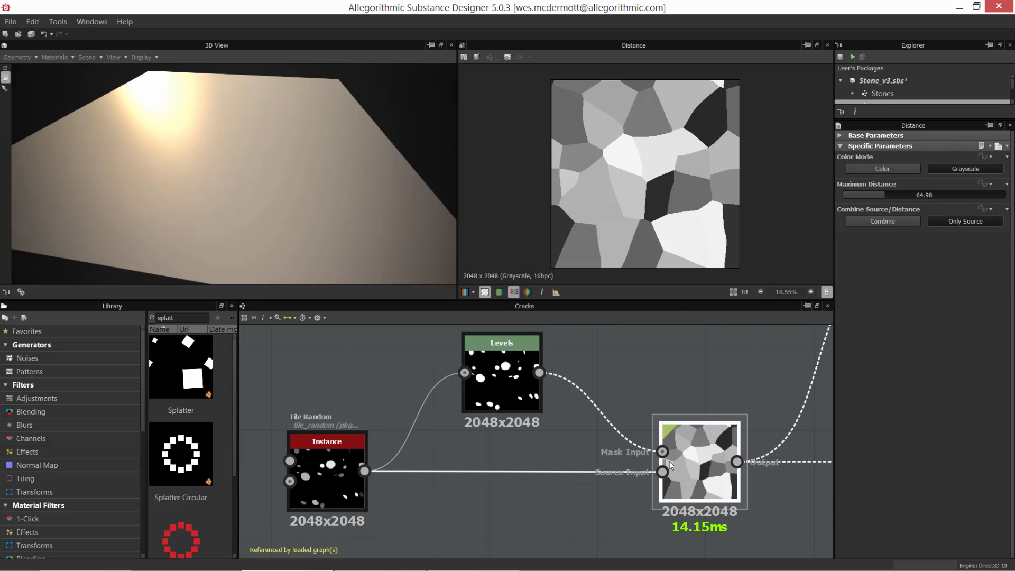
pyautogui.doubleClick(322, 497)
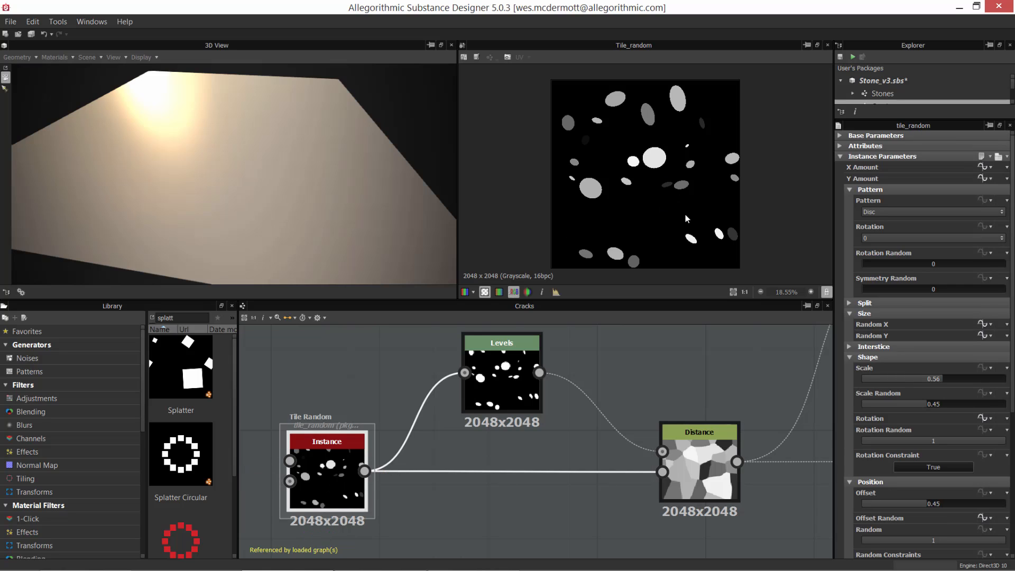
pyautogui.doubleClick(690, 461)
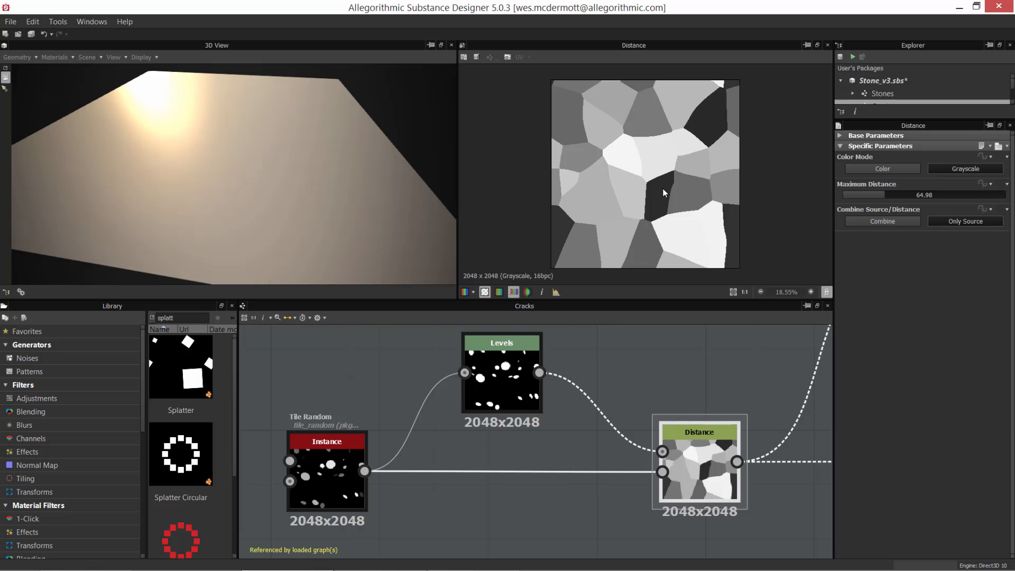
pyautogui.doubleClick(338, 491)
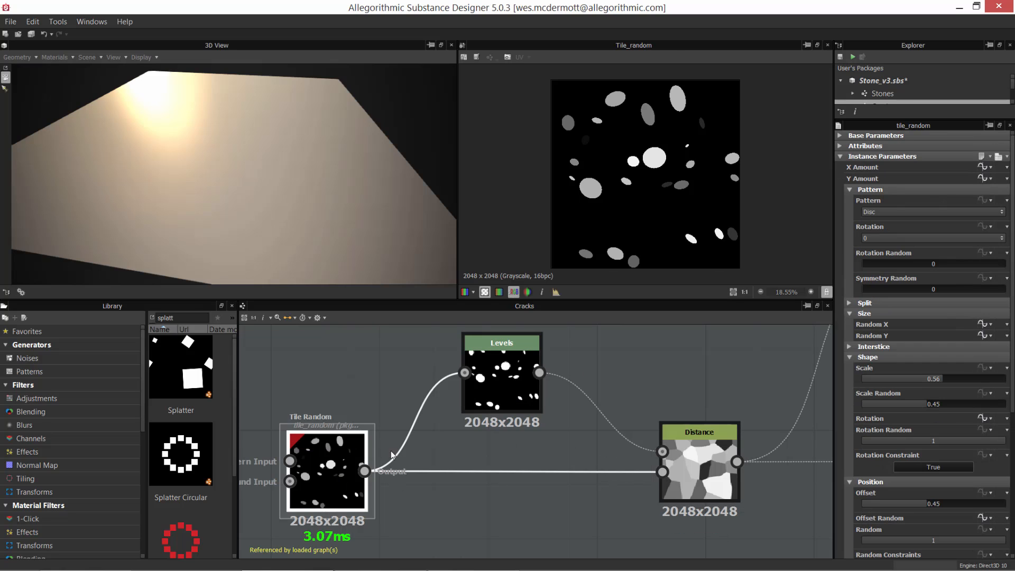
# Step: View the Levels output, then on the Distance node try Maximum Distance at 0 and set it to 61.85
pyautogui.doubleClick(487, 385)
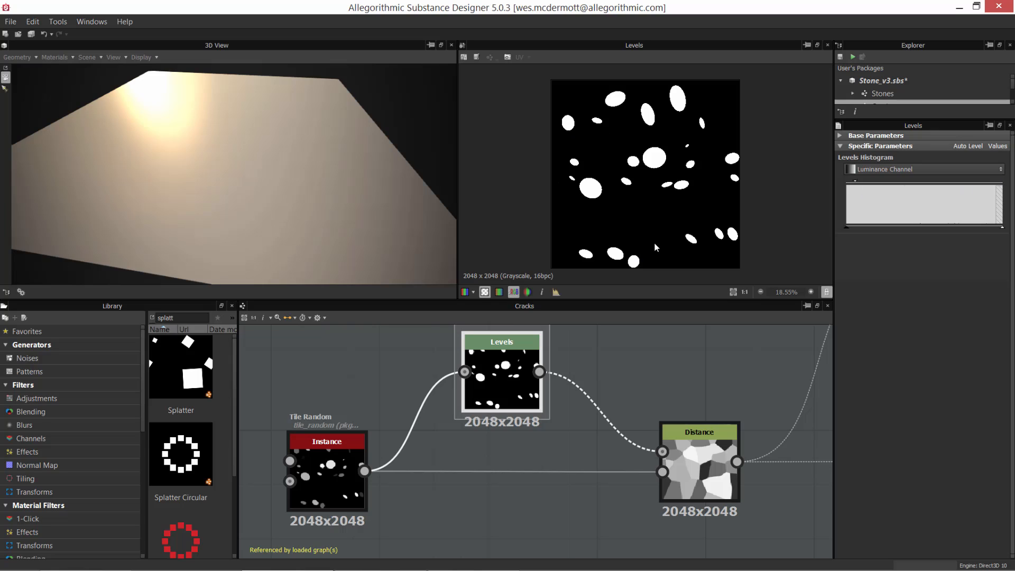
pyautogui.click(704, 460)
pyautogui.scroll(2, 707, 462)
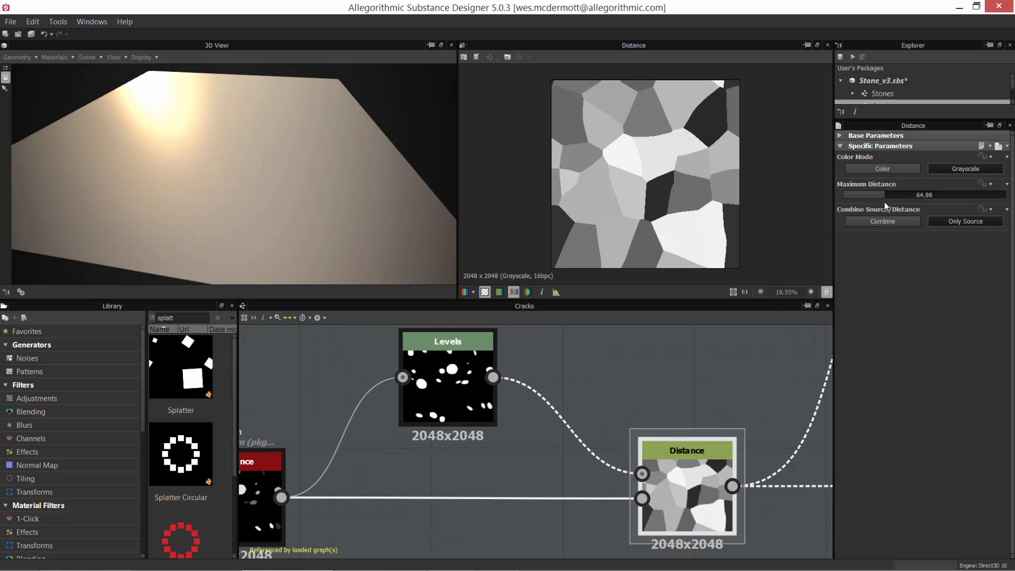
pyautogui.moveTo(878, 195); pyautogui.dragTo(839, 197)
pyautogui.moveTo(553, 525); pyautogui.dragTo(626, 502, button='middle')
pyautogui.moveTo(816, 334); pyautogui.dragTo(776, 343, button='middle')
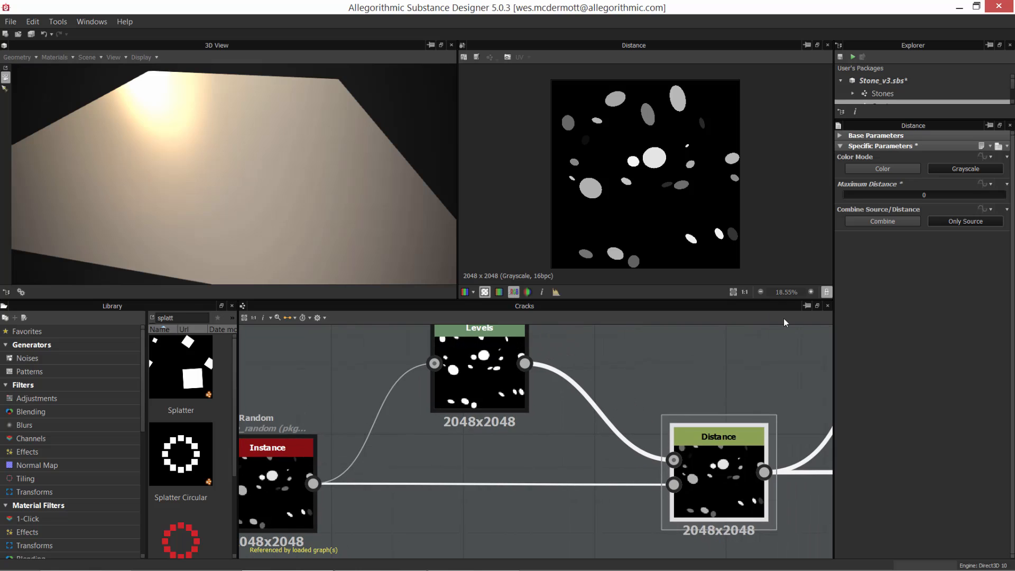
pyautogui.moveTo(846, 195); pyautogui.dragTo(883, 202)
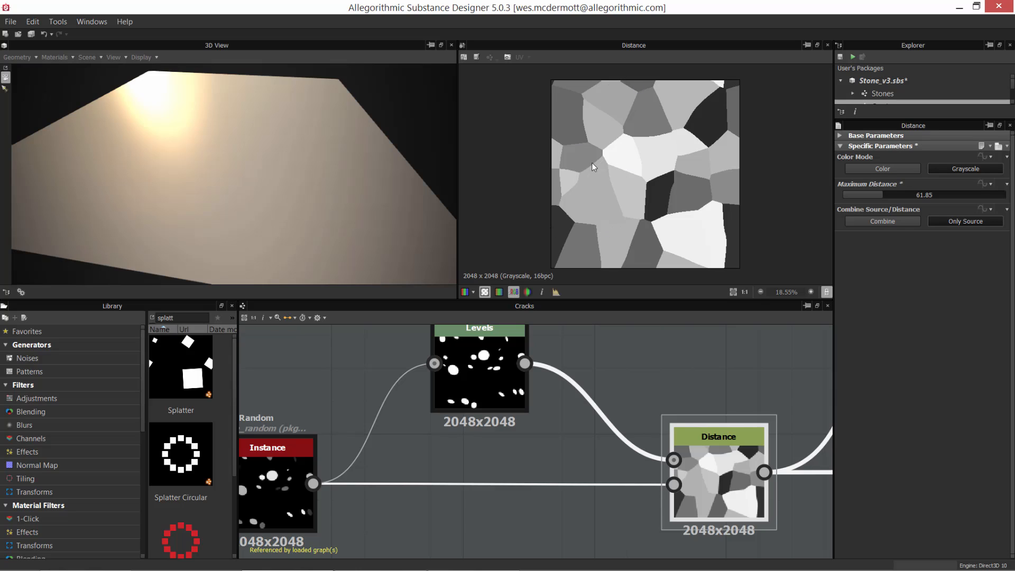
# Step: Try the Combine option for Combine Source/Distance on the Distance node and return it to Only Source
pyautogui.scroll(-2, 614, 461)
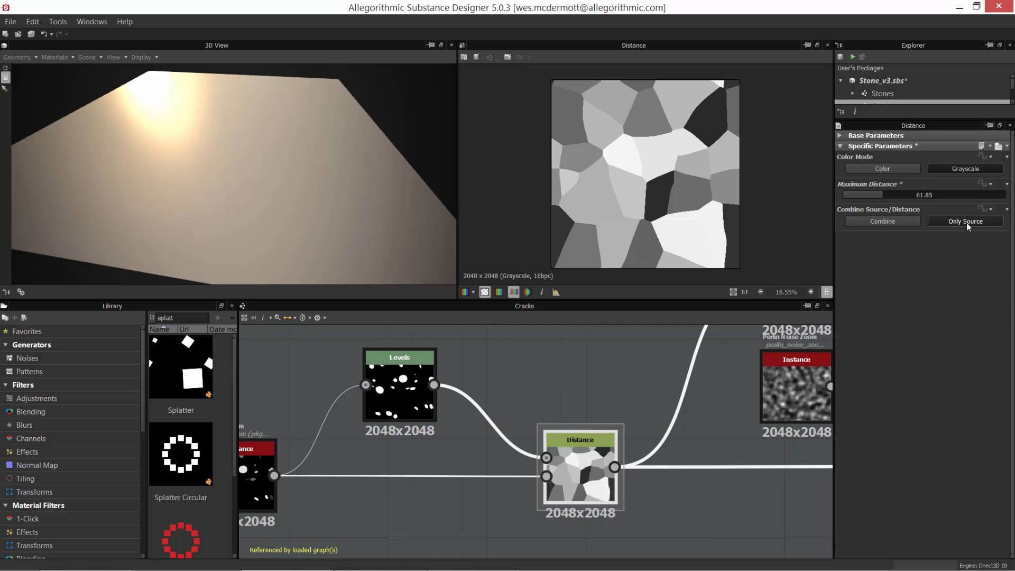
pyautogui.click(877, 221)
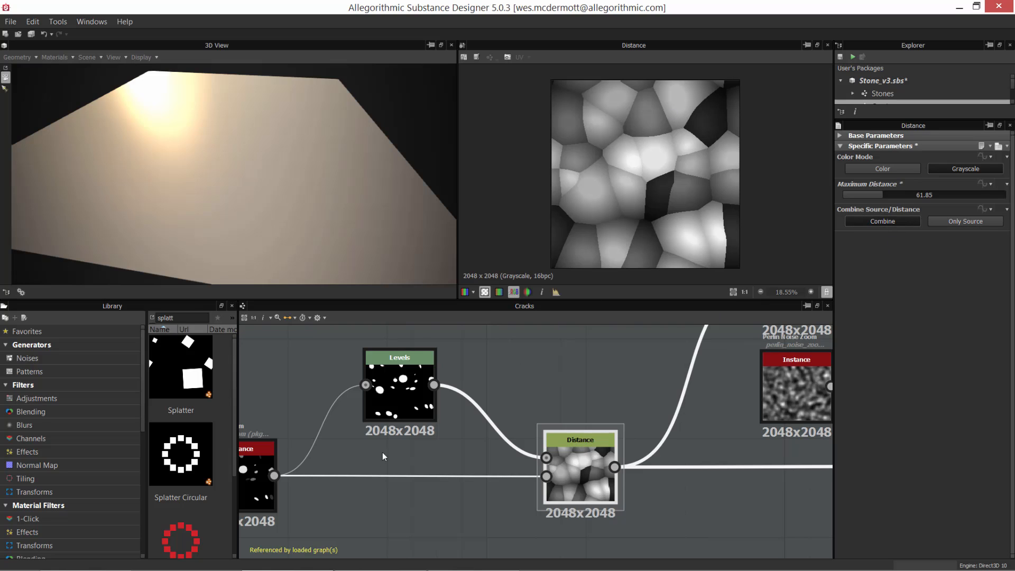
pyautogui.moveTo(427, 444); pyautogui.dragTo(454, 443, button='middle')
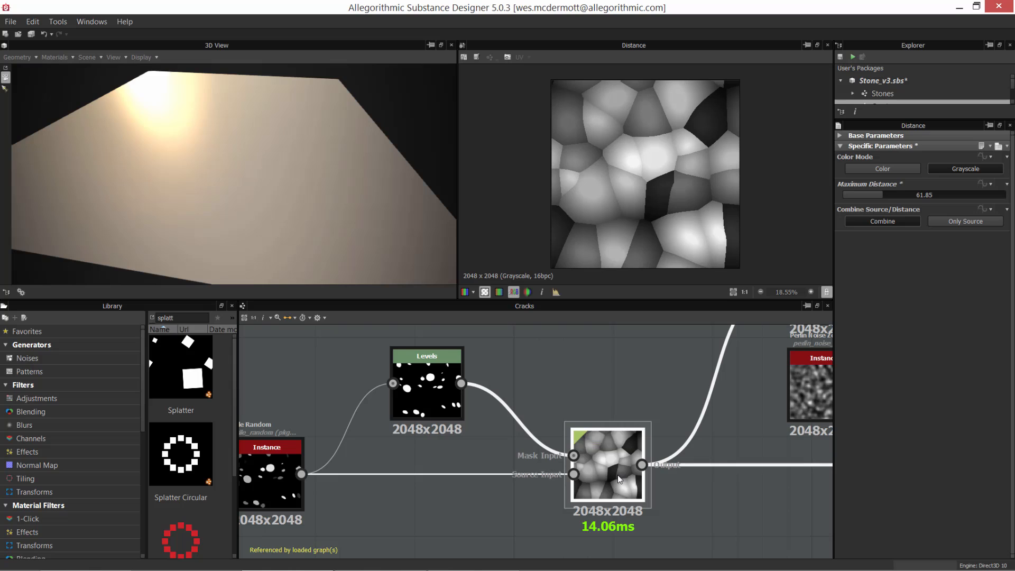
pyautogui.click(953, 223)
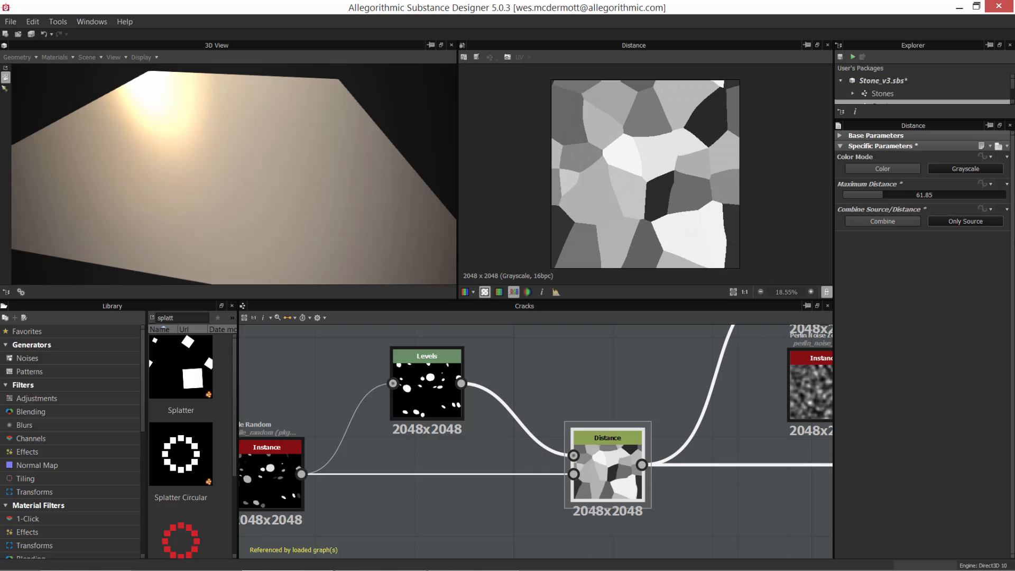
# Step: Follow the Distance node's output to the existing Edge Detect node and show that node's parameters
pyautogui.scroll(-2, 675, 361)
pyautogui.moveTo(675, 361); pyautogui.dragTo(490, 394, button='middle')
pyautogui.scroll(-1, 486, 441)
pyautogui.scroll(3, 490, 394)
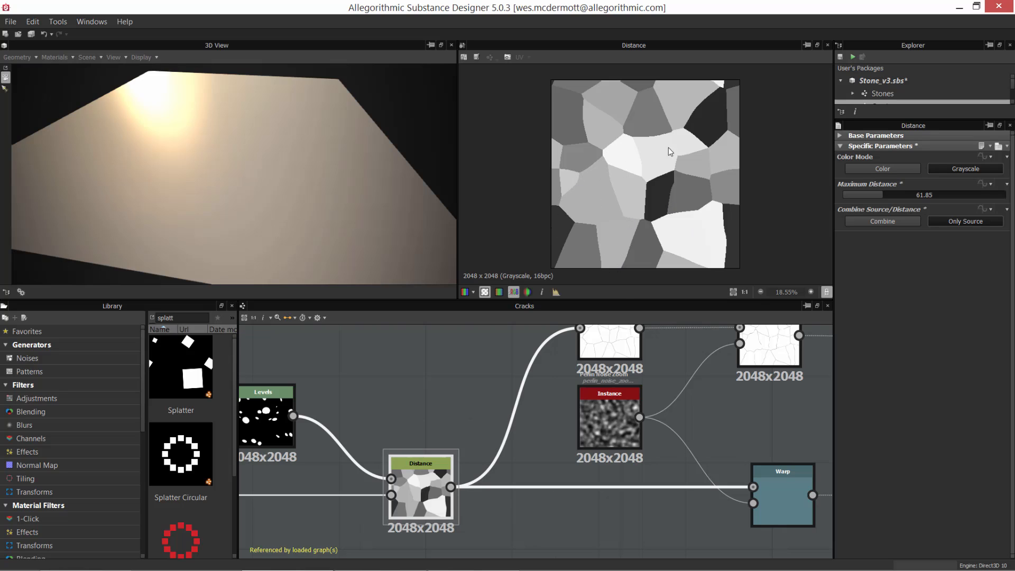
pyautogui.moveTo(515, 416); pyautogui.dragTo(464, 498, button='middle')
pyautogui.scroll(3, 513, 431)
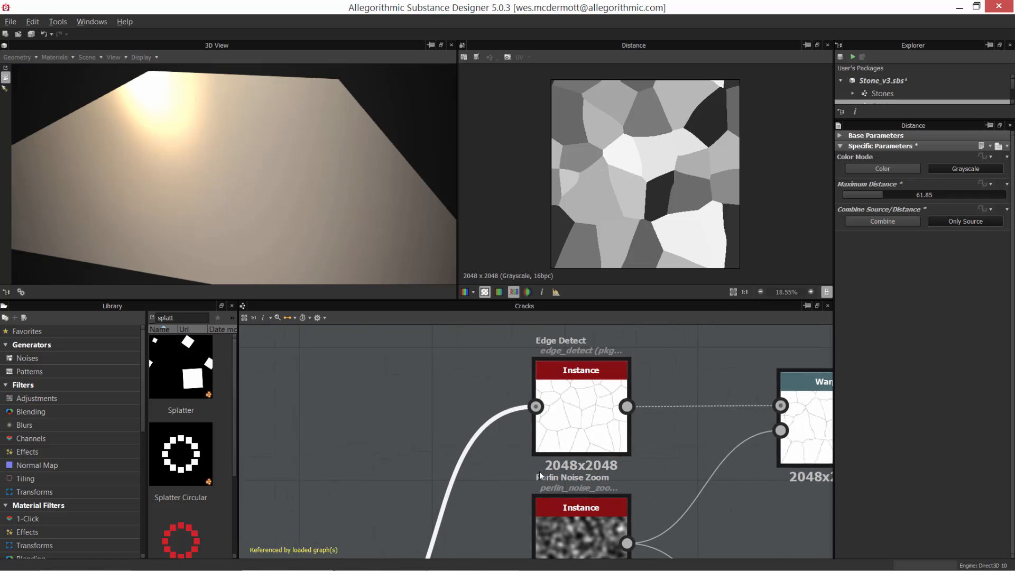
pyautogui.click(569, 423)
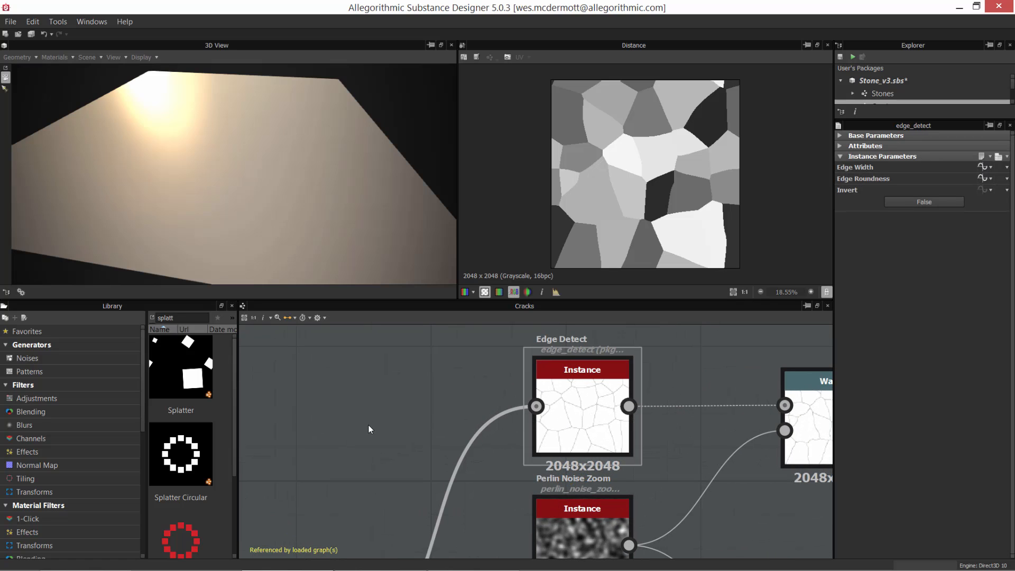
# Step: Search the library for "edge" and add a second Edge Detect node beside the existing one in the Cracks graph
pyautogui.moveTo(369, 426); pyautogui.dragTo(393, 408, button='middle')
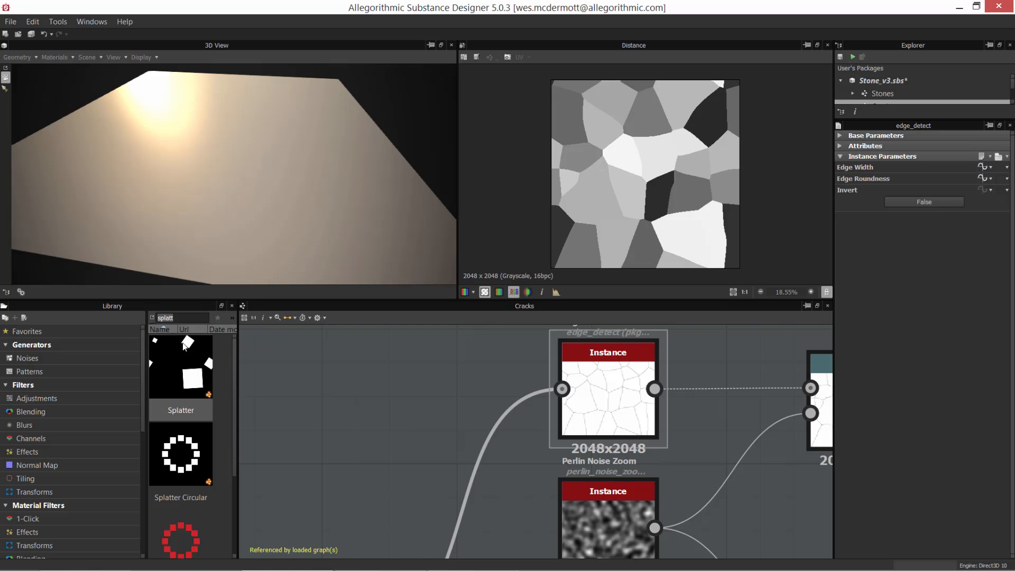
pyautogui.write('edge')
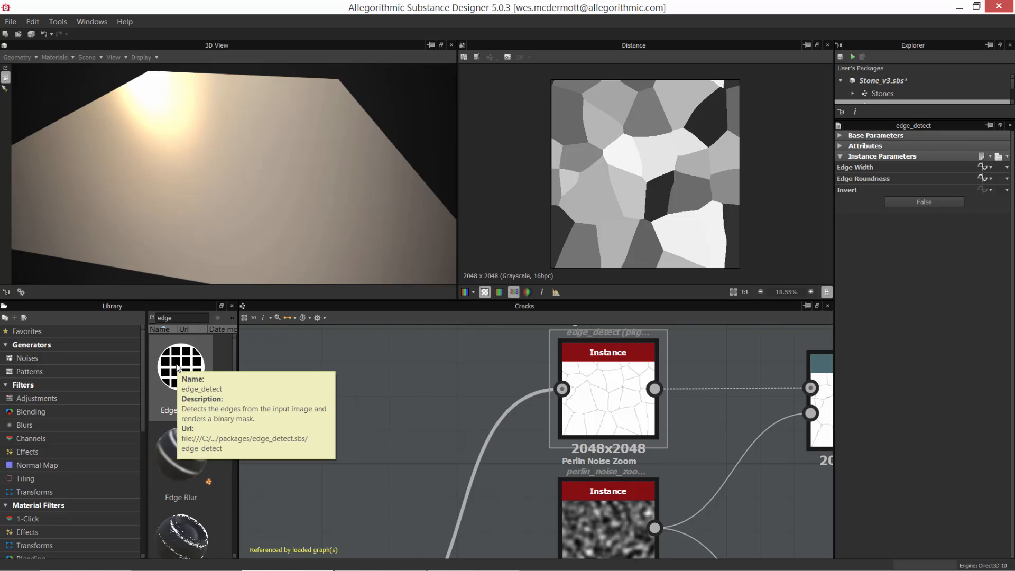
pyautogui.click(621, 391)
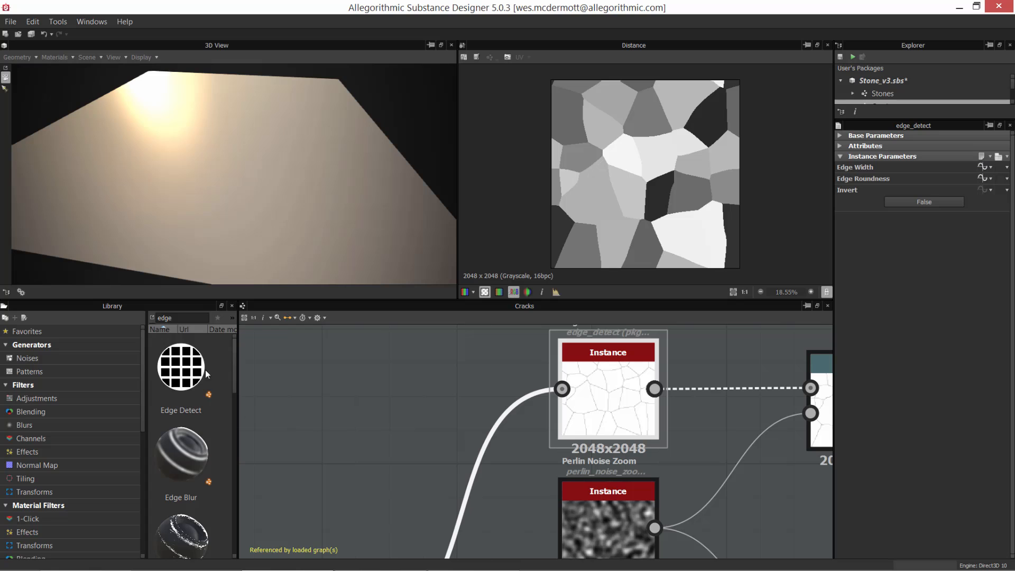
pyautogui.moveTo(205, 373); pyautogui.dragTo(419, 396)
pyautogui.moveTo(413, 458); pyautogui.dragTo(436, 384, button='middle')
pyautogui.scroll(-4, 522, 450)
pyautogui.moveTo(478, 371); pyautogui.dragTo(492, 384)
pyautogui.moveTo(492, 385); pyautogui.dragTo(493, 383, button='middle')
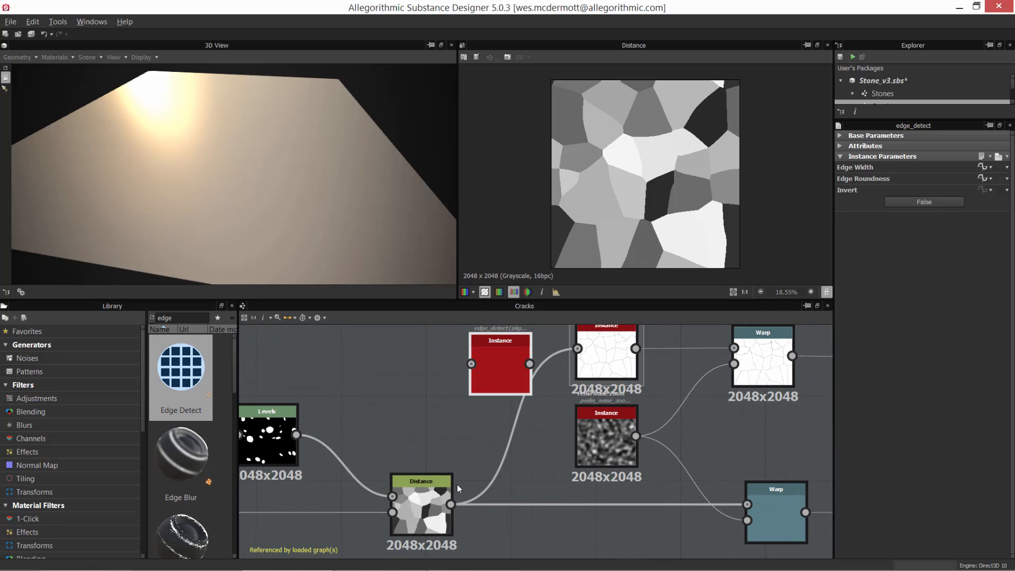
# Step: Connect the Distance node's output to the new Edge Detect node's input and show its result in the 2D view
pyautogui.moveTo(451, 505); pyautogui.dragTo(410, 403)
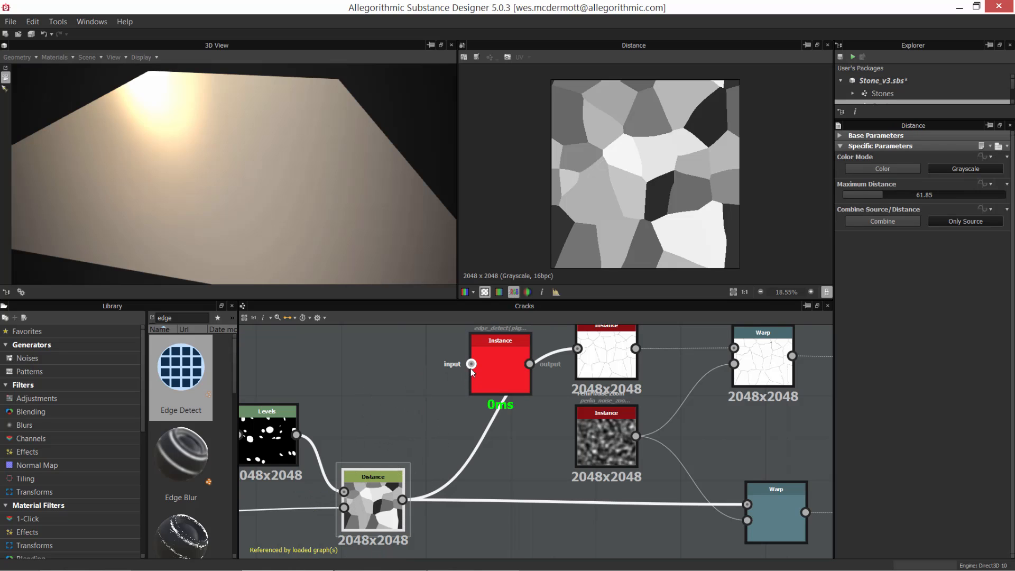
pyautogui.moveTo(470, 365); pyautogui.dragTo(417, 343)
pyautogui.moveTo(417, 459); pyautogui.dragTo(403, 498)
pyautogui.moveTo(471, 363); pyautogui.dragTo(402, 499)
pyautogui.moveTo(470, 364); pyautogui.dragTo(401, 498)
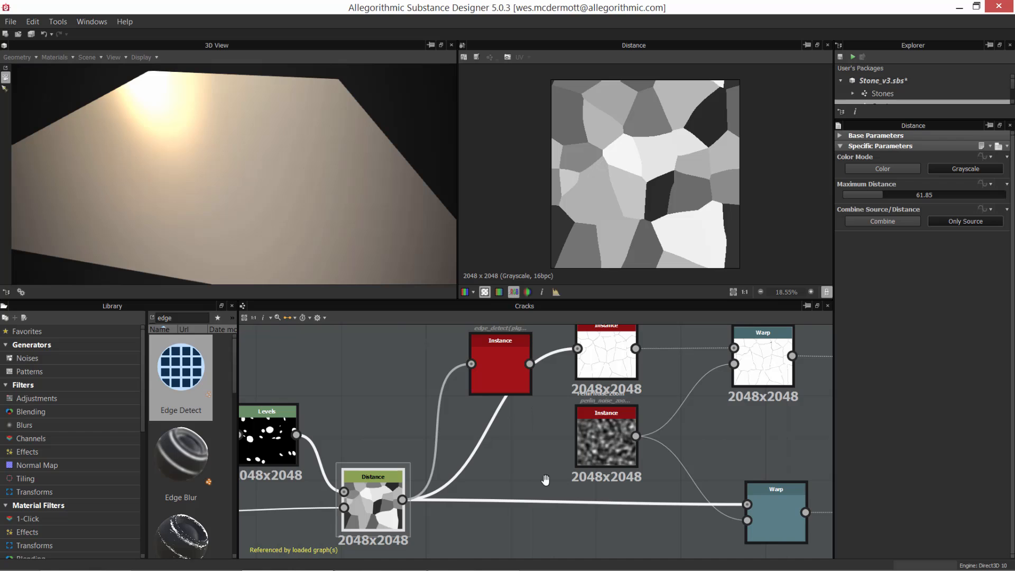
pyautogui.scroll(2, 543, 480)
pyautogui.click(551, 420)
pyautogui.moveTo(535, 432); pyautogui.dragTo(486, 423)
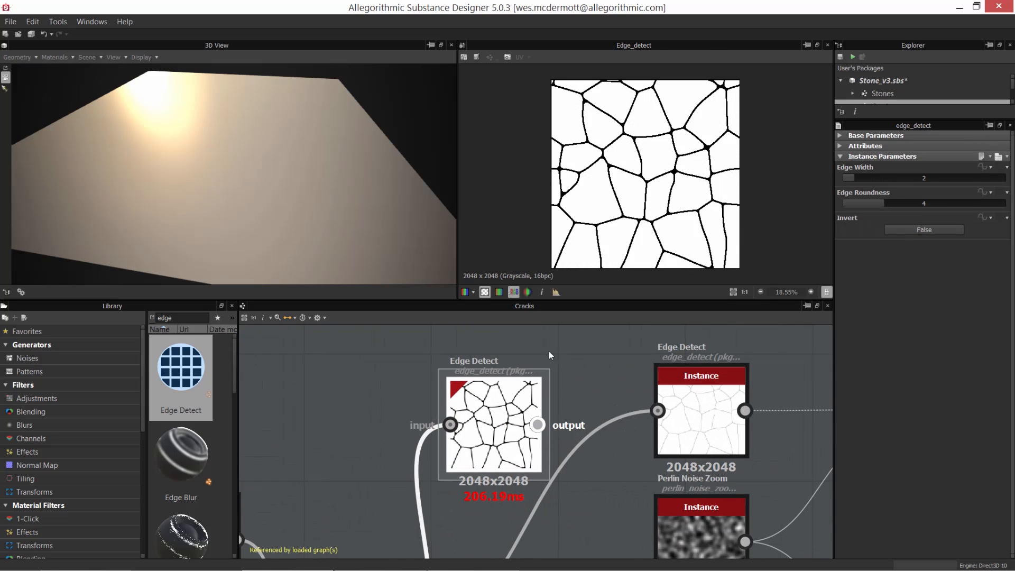
# Step: Set the new Edge Detect node's Edge Width to 1.64 and Edge Roundness to 7.24, and compare it with the original Edge Detect output
pyautogui.scroll(4, 652, 180)
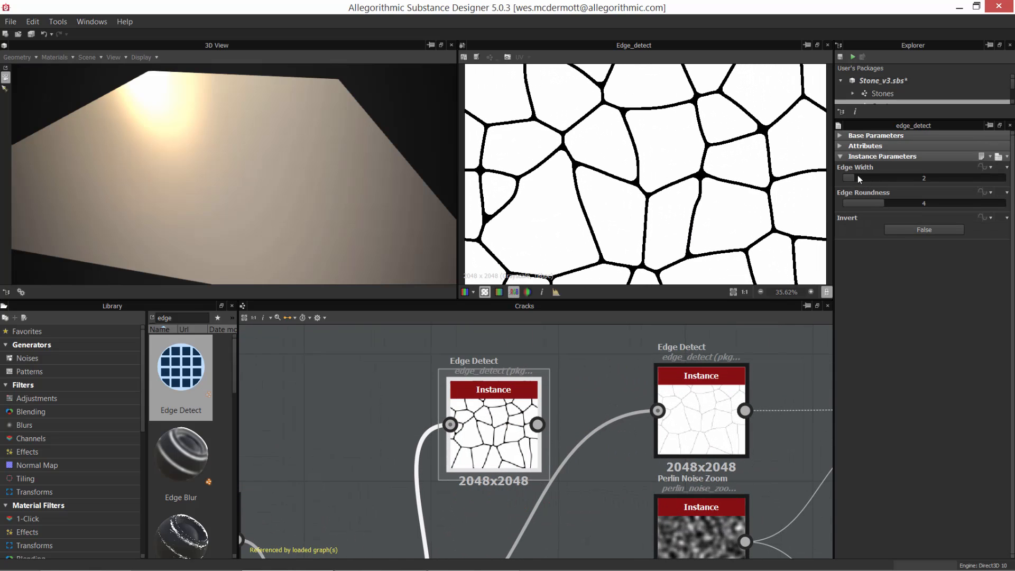
pyautogui.moveTo(858, 175)
pyautogui.mouseDown()
pyautogui.moveTo(901, 179)
pyautogui.moveTo(847, 176)
pyautogui.moveTo(886, 175)
pyautogui.moveTo(949, 204)
pyautogui.moveTo(889, 198)
pyautogui.moveTo(916, 201)
pyautogui.moveTo(849, 179)
pyautogui.mouseUp()
pyautogui.scroll(-3, 806, 159)
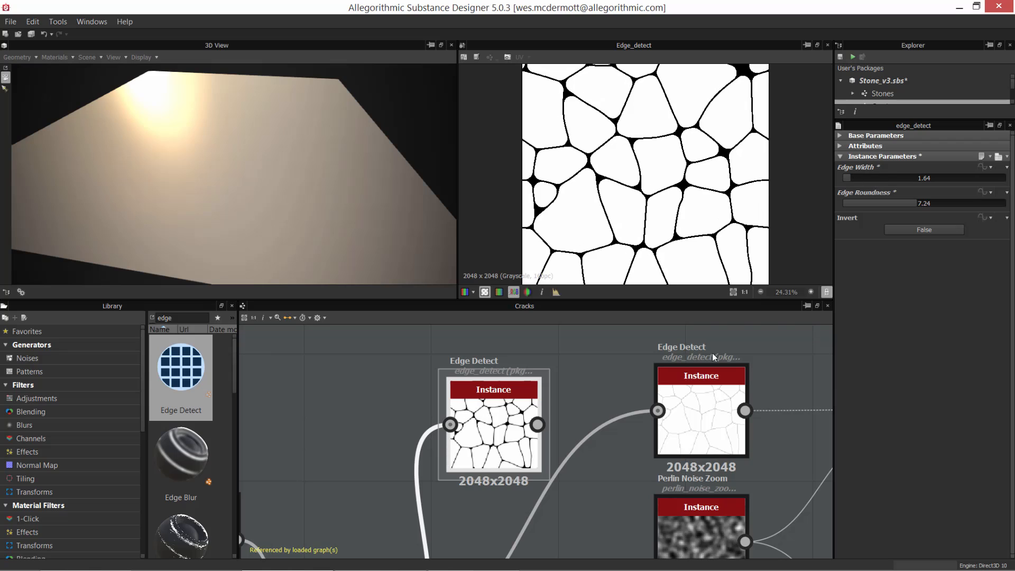
pyautogui.doubleClick(665, 451)
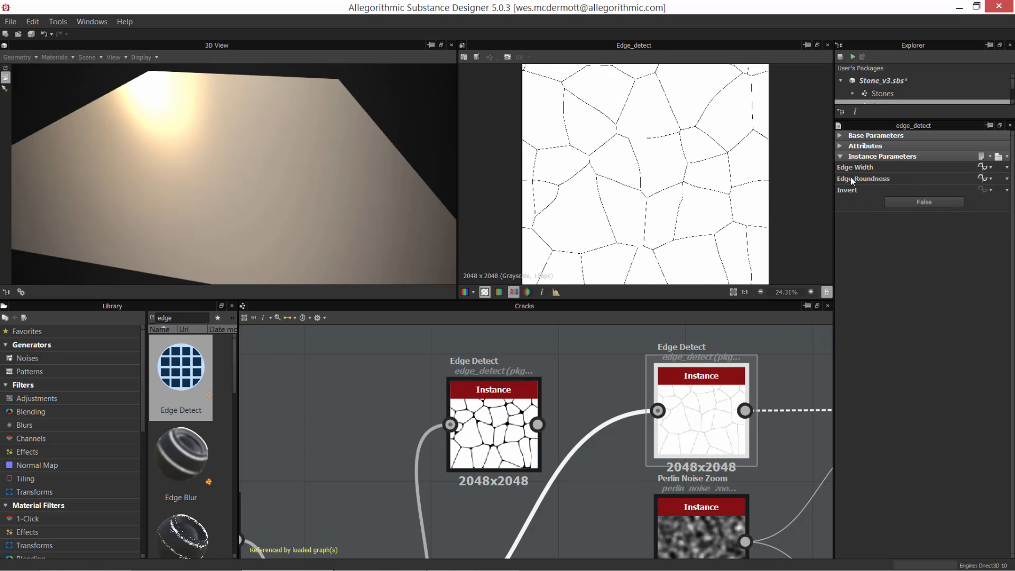
pyautogui.doubleClick(493, 433)
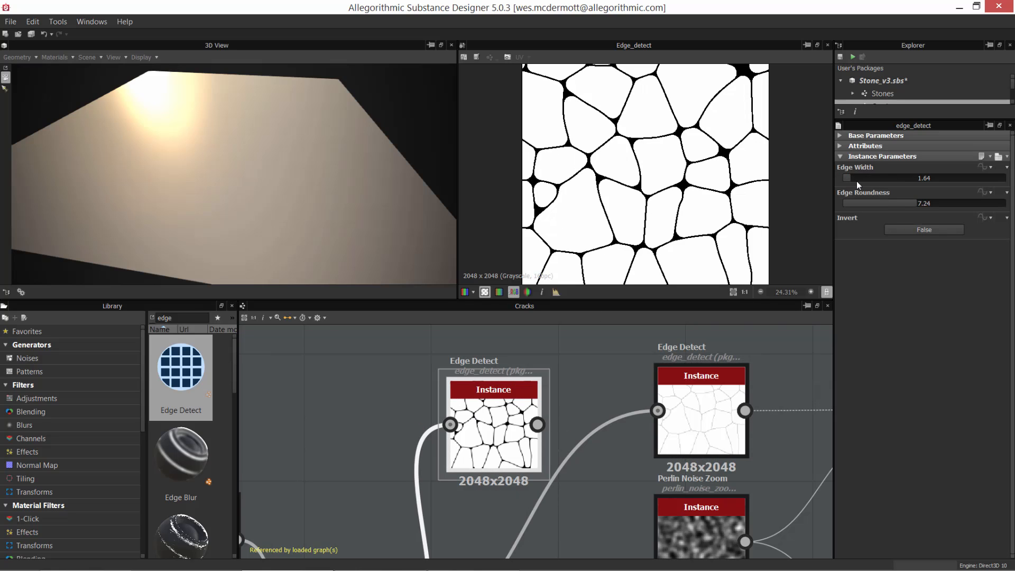
# Step: Try other edge settings on the new Edge Detect node, ending at Edge Width 5.5 and Edge Roundness 5.04, and delete the node
pyautogui.moveTo(856, 181)
pyautogui.mouseDown()
pyautogui.moveTo(873, 179)
pyautogui.moveTo(857, 180)
pyautogui.mouseUp()
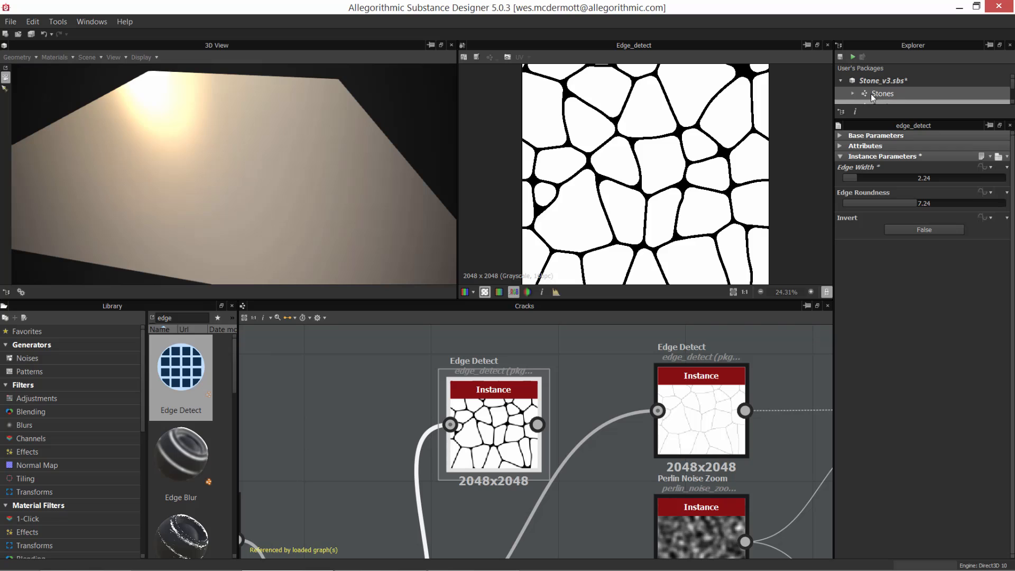
pyautogui.moveTo(890, 179); pyautogui.dragTo(866, 204)
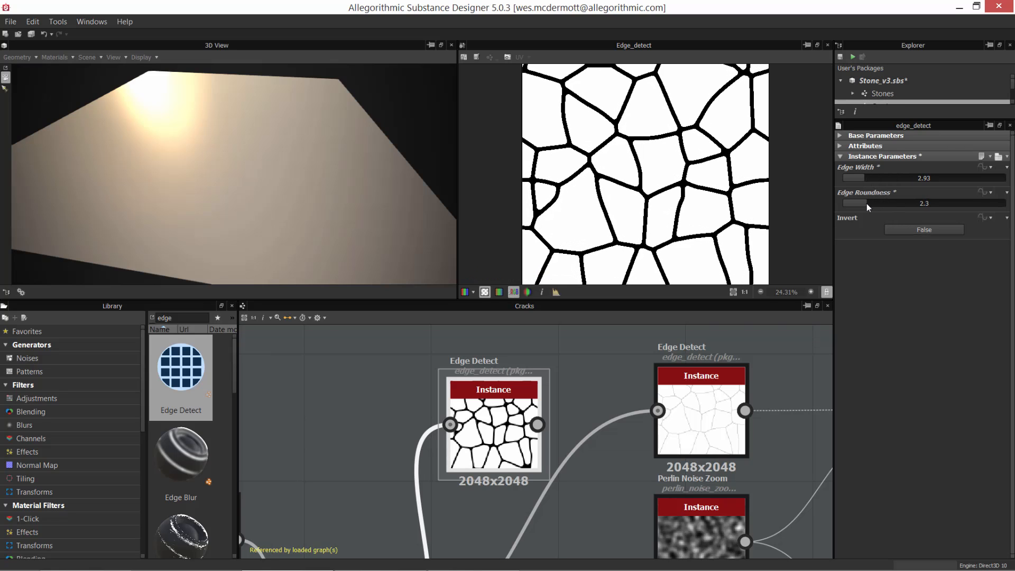
pyautogui.click(894, 204)
pyautogui.click(892, 178)
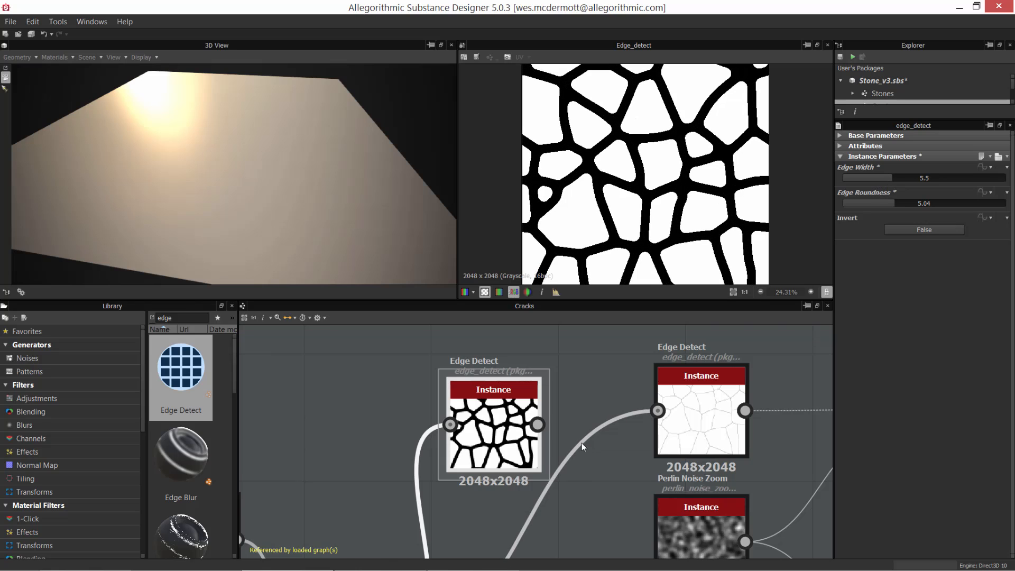
pyautogui.scroll(-2, 581, 447)
pyautogui.click(477, 435)
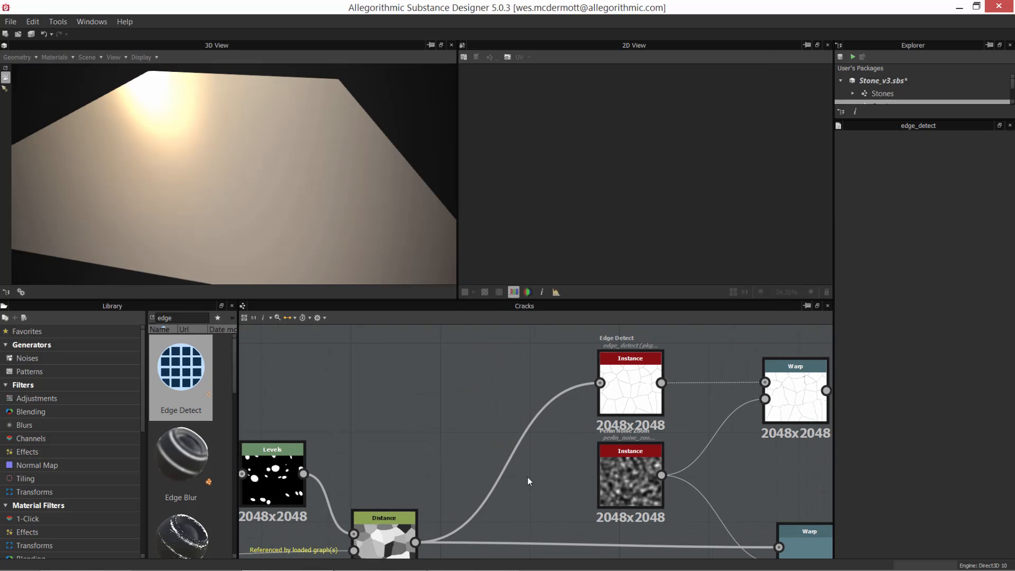
# Step: Show the original Edge Detect node's output in the 2D view and examine its crack lines up close
pyautogui.moveTo(527, 476); pyautogui.dragTo(455, 482, button='middle')
pyautogui.click(532, 416)
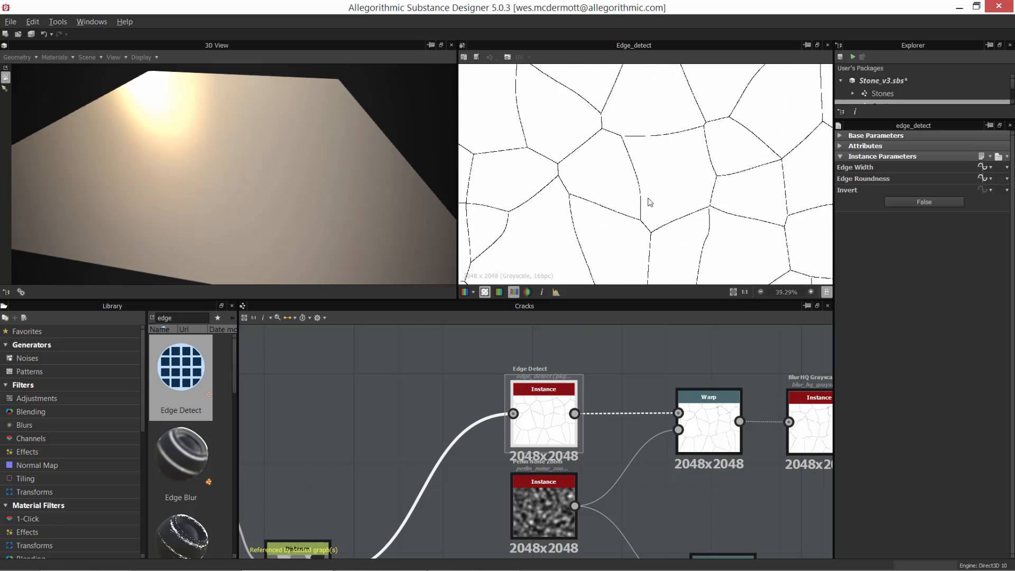
pyautogui.scroll(2, 635, 174)
pyautogui.scroll(2, 585, 148)
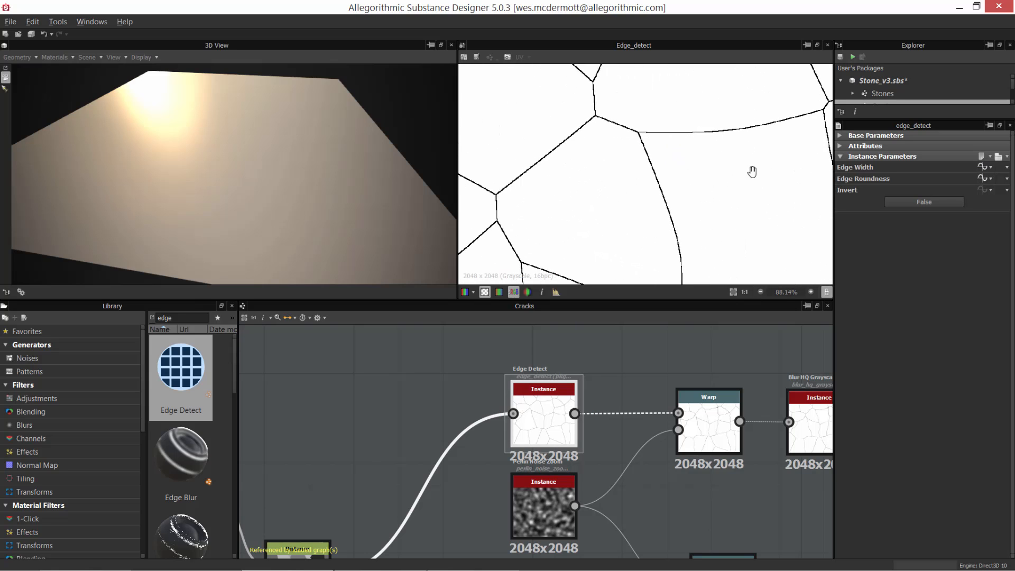
pyautogui.scroll(-6, 711, 164)
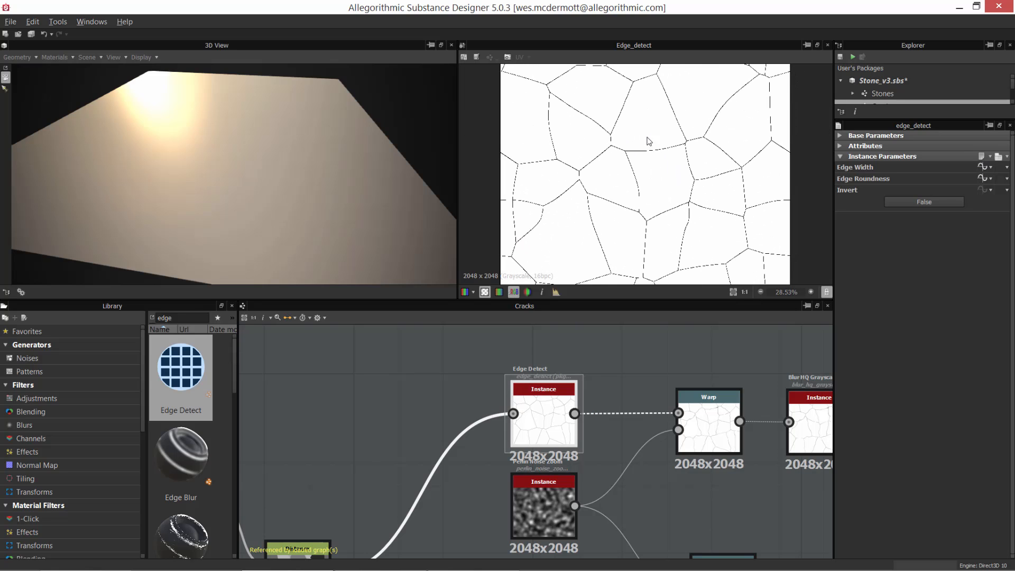
pyautogui.scroll(1, 667, 161)
pyautogui.scroll(-1, 646, 156)
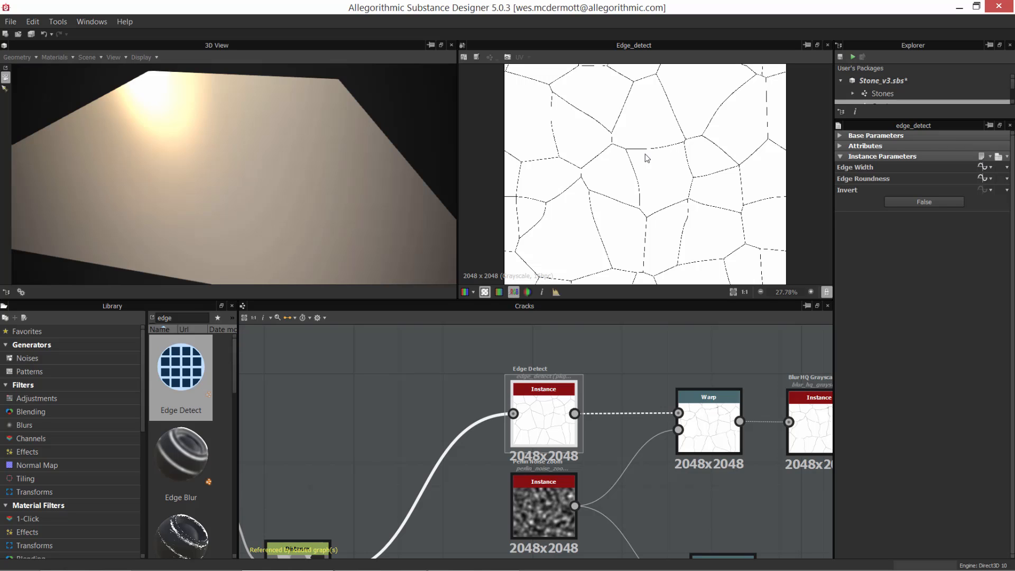
# Step: Review the outputs of the Tile Random, Distance and Edge Detect nodes in order in the 2D view, ending on the crack lines
pyautogui.moveTo(420, 482); pyautogui.dragTo(612, 392, button='middle')
pyautogui.scroll(-3, 443, 405)
pyautogui.doubleClick(403, 471)
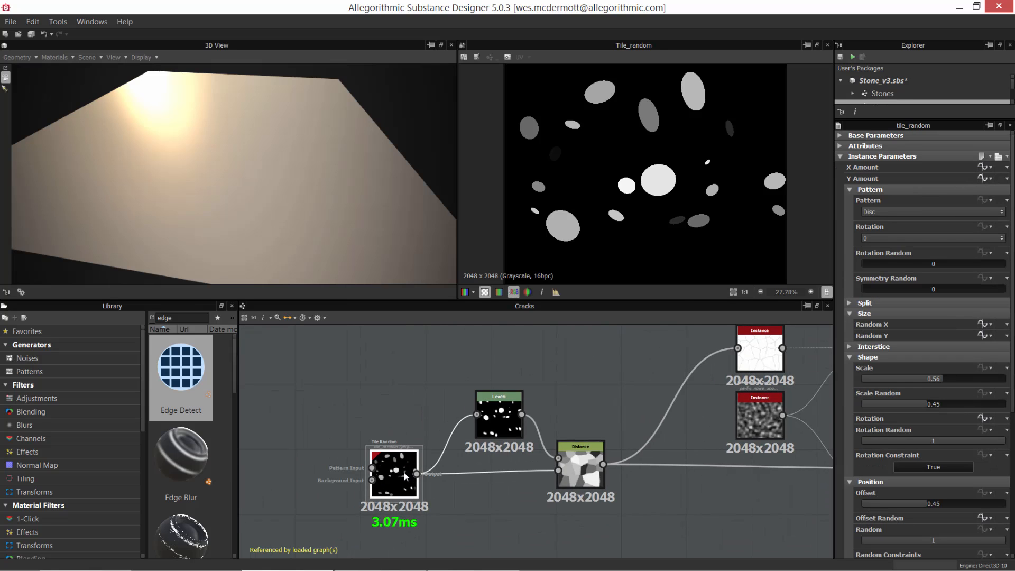
pyautogui.scroll(2, 585, 472)
pyautogui.moveTo(585, 472); pyautogui.dragTo(459, 469, button='middle')
pyautogui.doubleClick(460, 469)
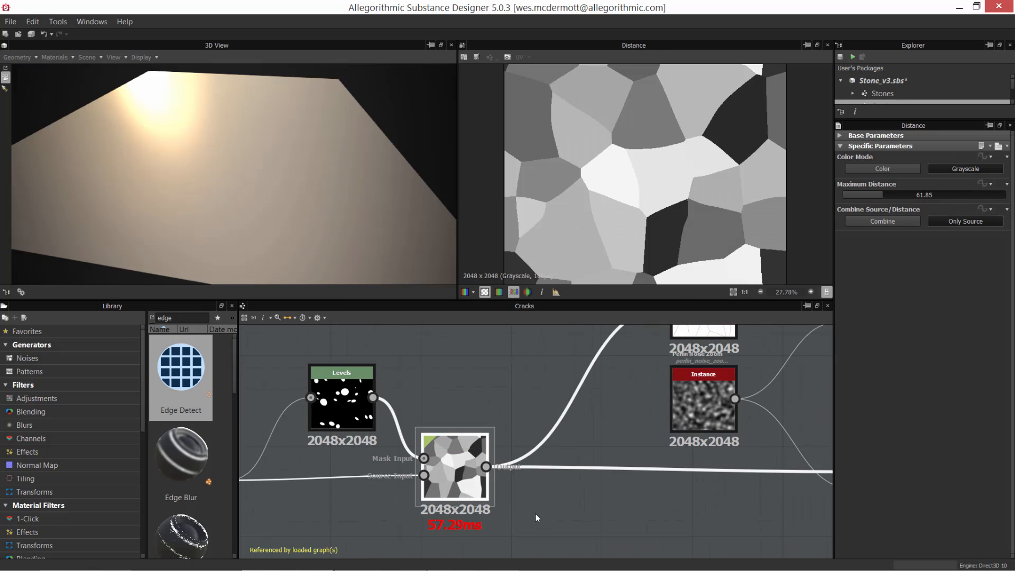
pyautogui.moveTo(527, 439); pyautogui.dragTo(416, 443, button='middle')
pyautogui.doubleClick(510, 431)
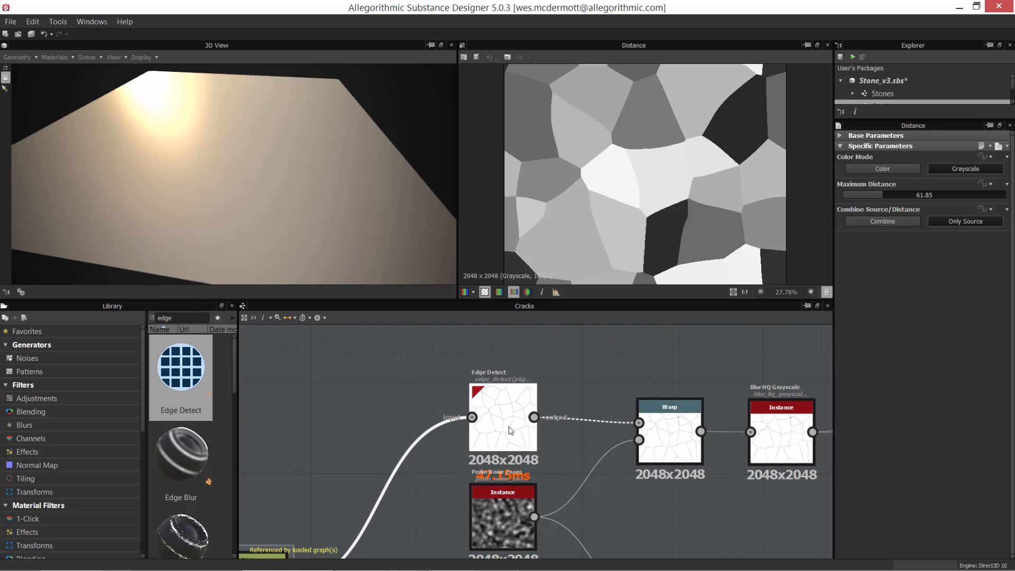
pyautogui.scroll(4, 655, 182)
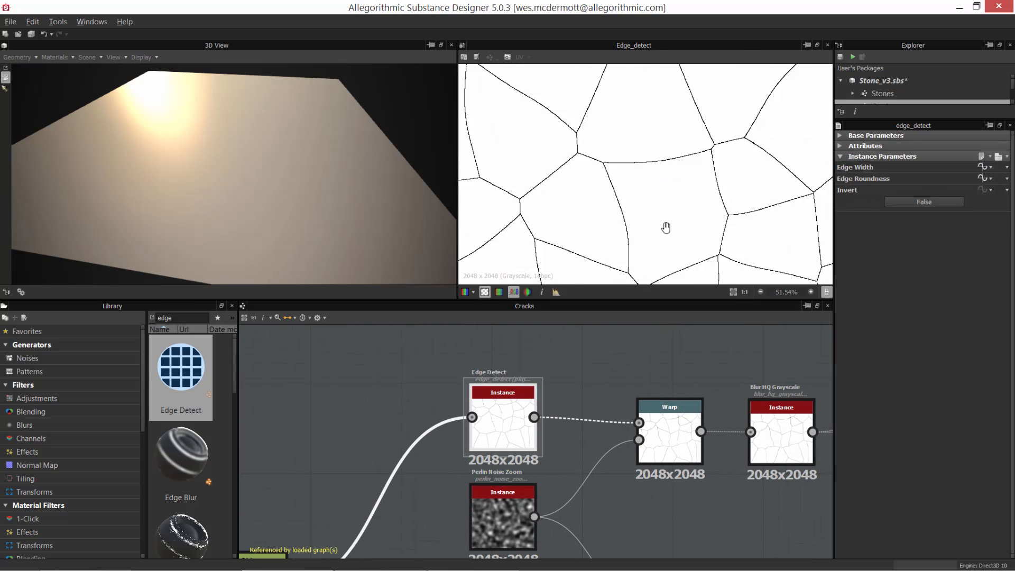
pyautogui.scroll(-1, 682, 219)
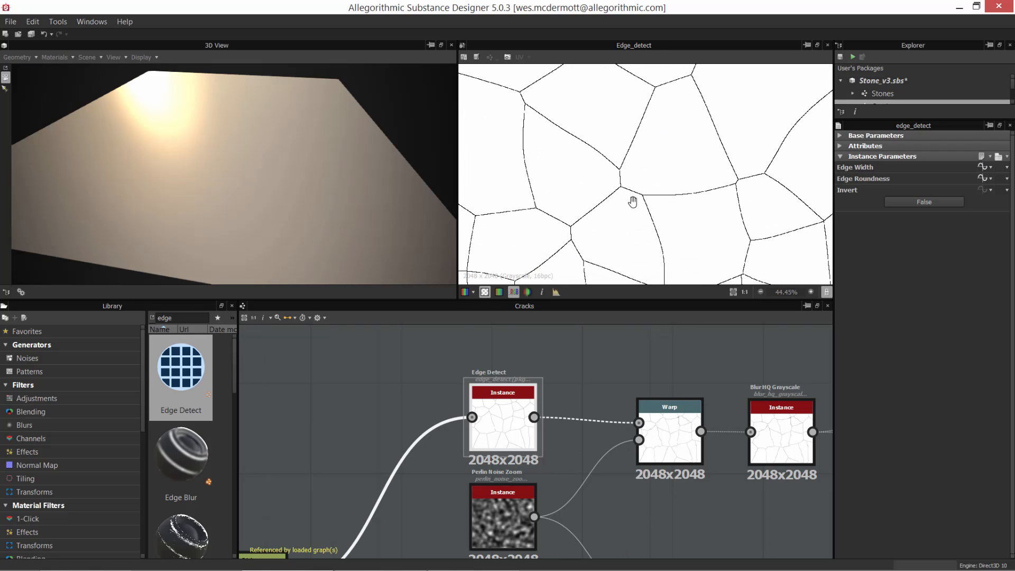
# Step: Examine the Edge Detect node's crack lines in the 2D view, both up close and across the whole texture
pyautogui.moveTo(632, 199); pyautogui.dragTo(652, 140, button='middle')
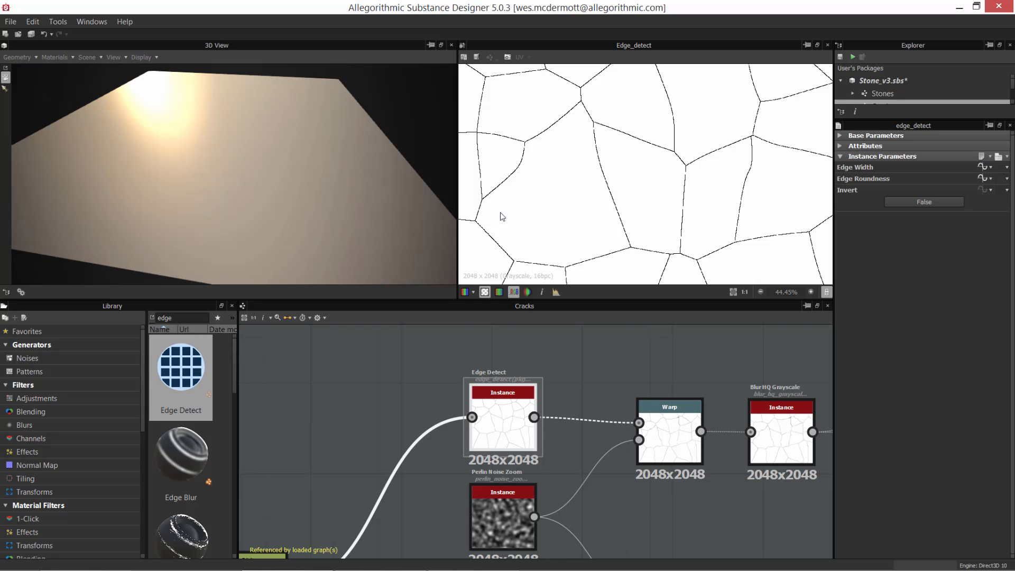
pyautogui.scroll(-2, 713, 201)
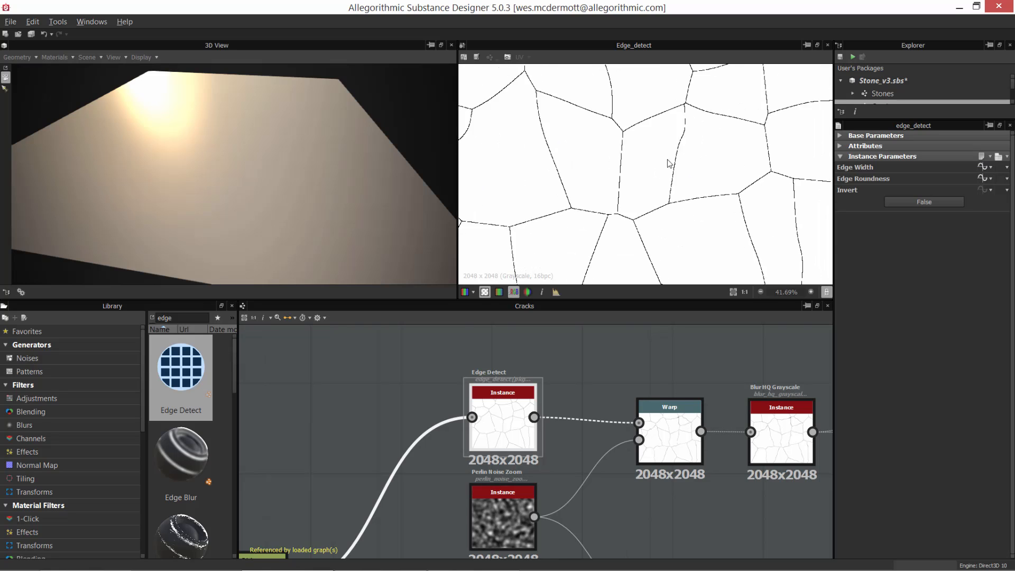
pyautogui.scroll(6, 596, 138)
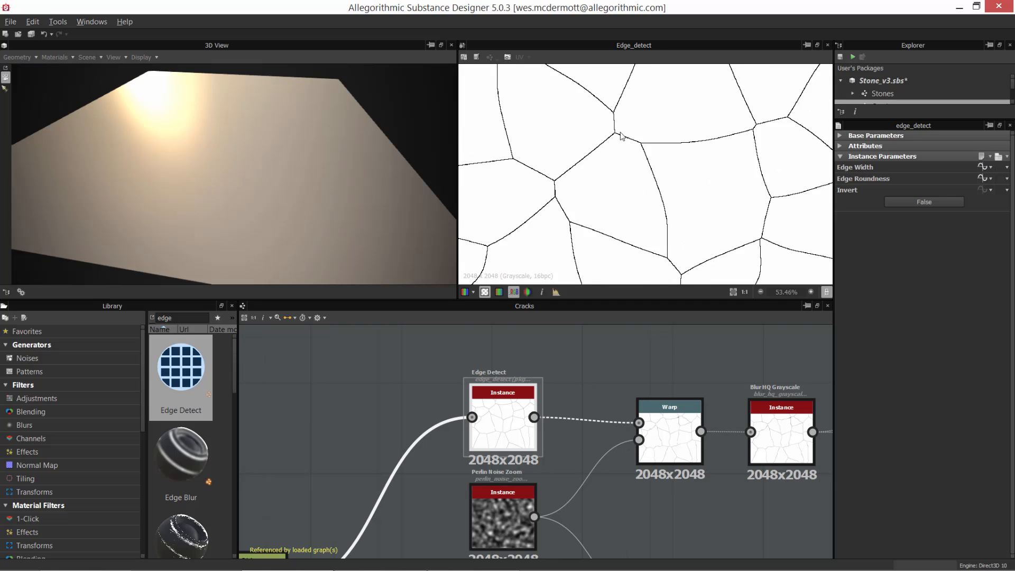
pyautogui.moveTo(677, 190); pyautogui.dragTo(694, 278, button='middle')
pyautogui.scroll(-2, 679, 170)
pyautogui.moveTo(680, 170); pyautogui.dragTo(643, 218, button='middle')
pyautogui.moveTo(634, 172); pyautogui.dragTo(677, 143, button='middle')
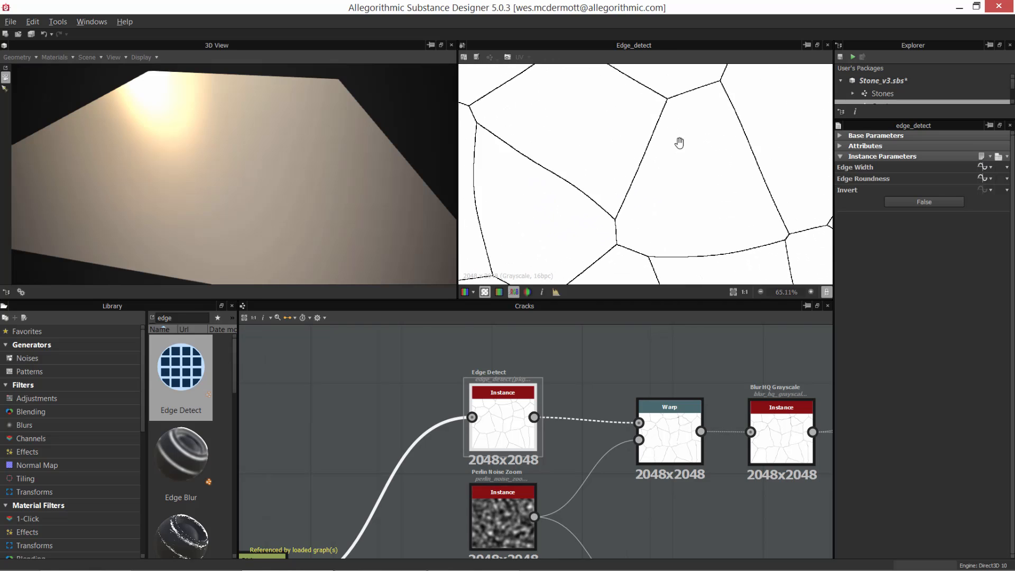
pyautogui.scroll(-1, 656, 148)
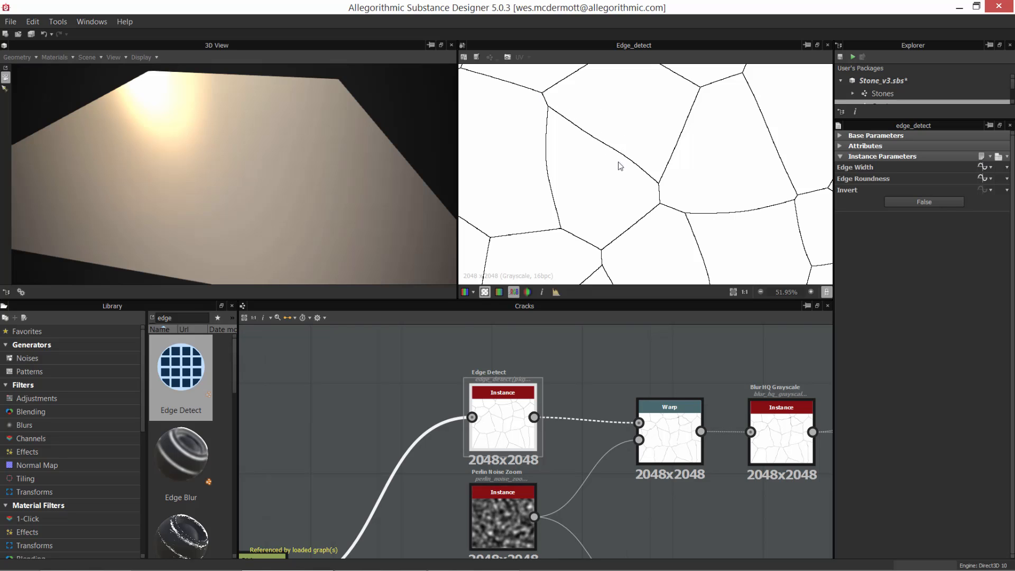
pyautogui.moveTo(589, 194); pyautogui.dragTo(652, 118, button='middle')
pyautogui.scroll(-3, 650, 170)
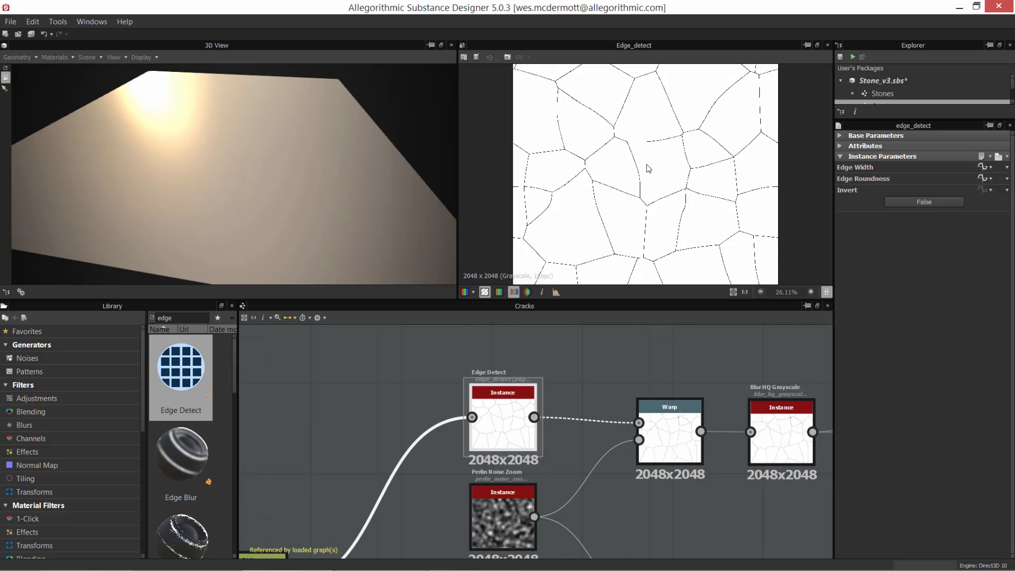
pyautogui.scroll(4, 648, 168)
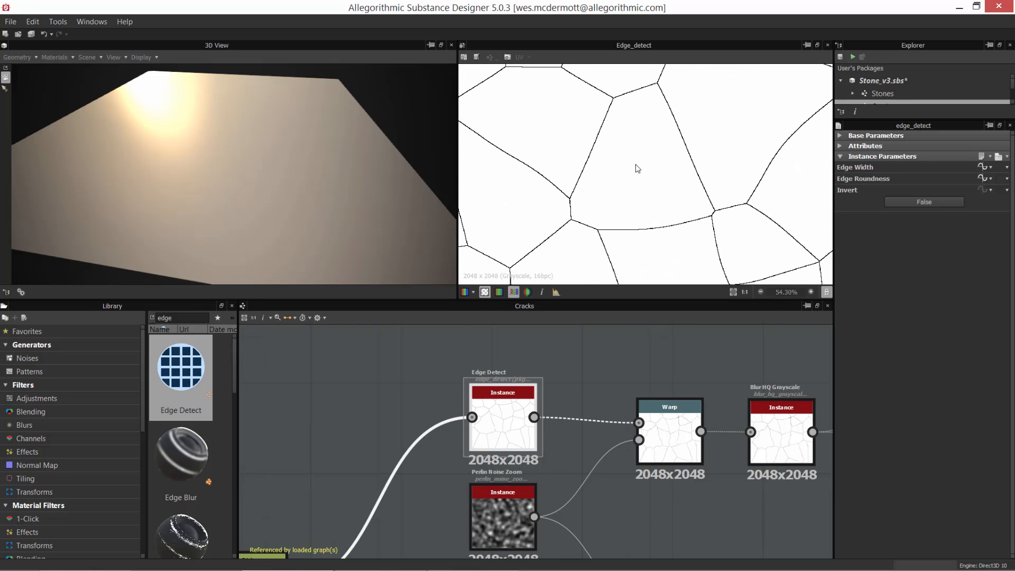
# Step: Show the existing Warp node's output in the 2D view and examine its distorted crack lines
pyautogui.moveTo(601, 451); pyautogui.dragTo(503, 471, button='middle')
pyautogui.scroll(1, 506, 472)
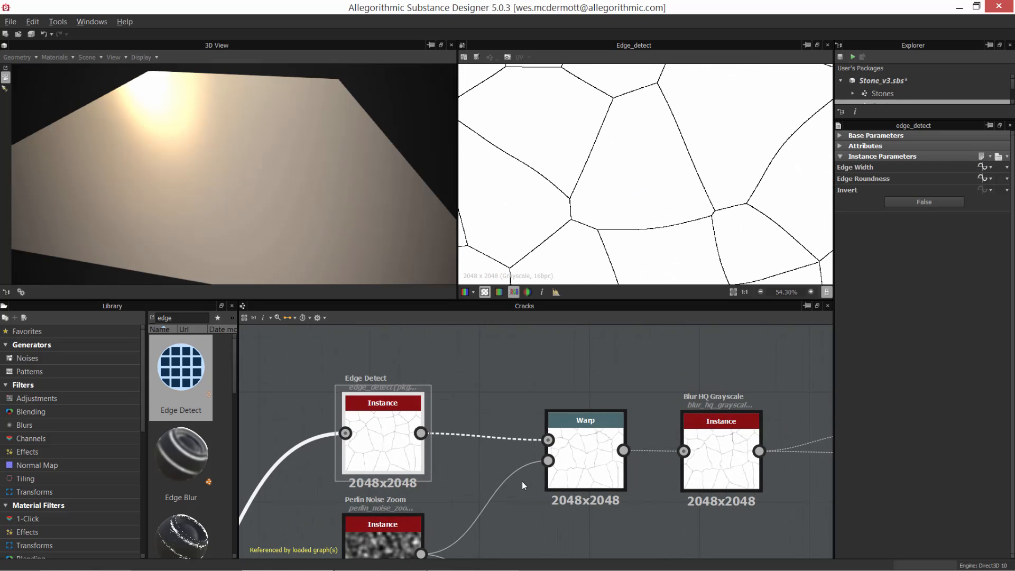
pyautogui.doubleClick(599, 455)
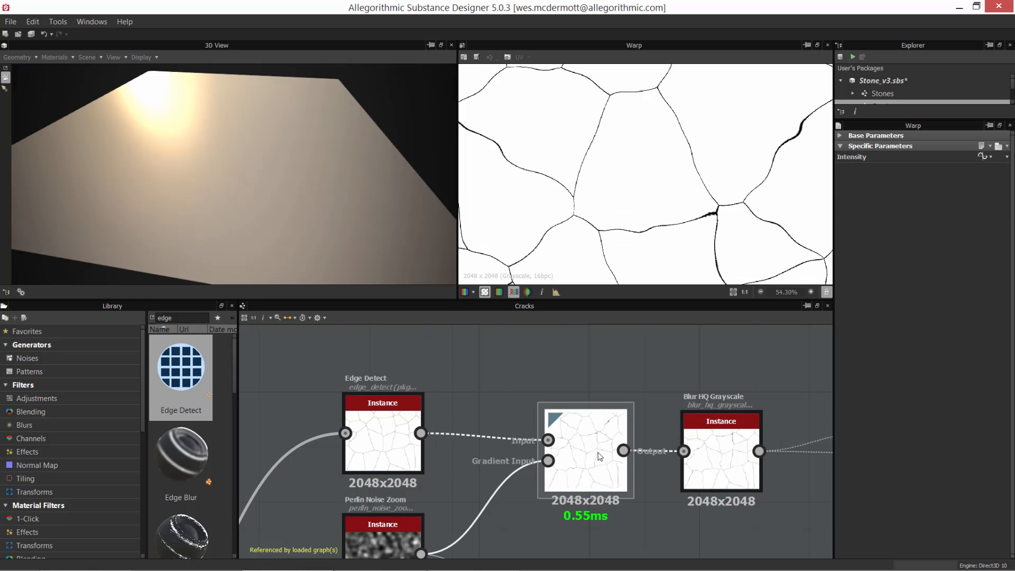
pyautogui.scroll(-2, 623, 154)
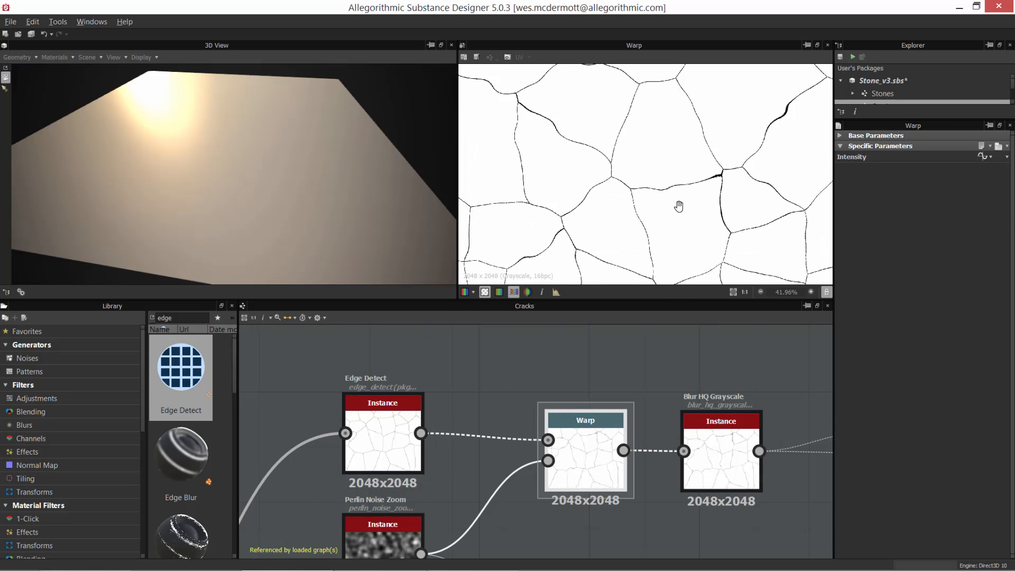
# Step: Add a new Warp node above the existing one and connect the Edge Detect output to its Input
pyautogui.moveTo(549, 426); pyautogui.dragTo(615, 440, button='middle')
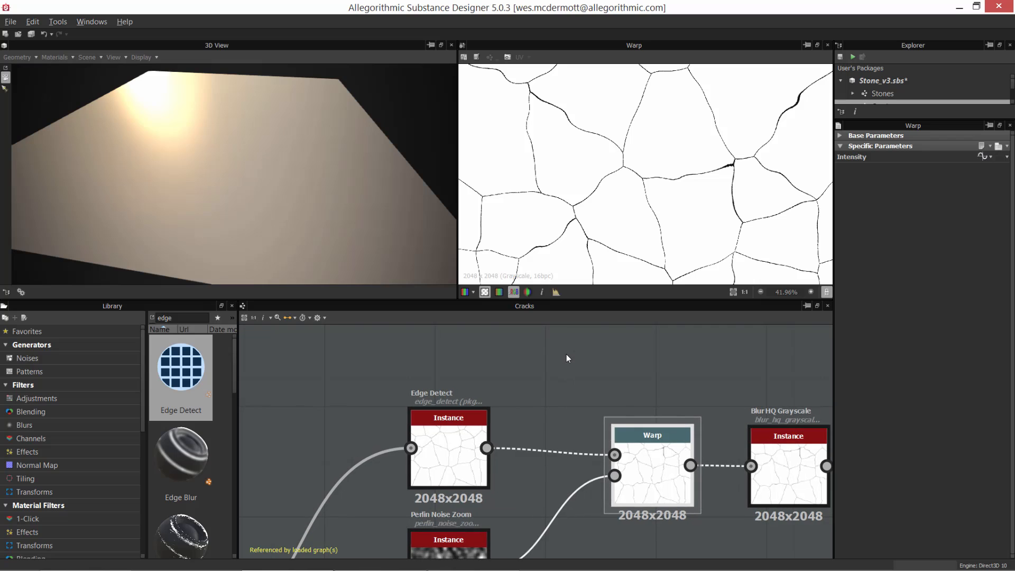
pyautogui.click(565, 355)
pyautogui.rightClick(566, 357)
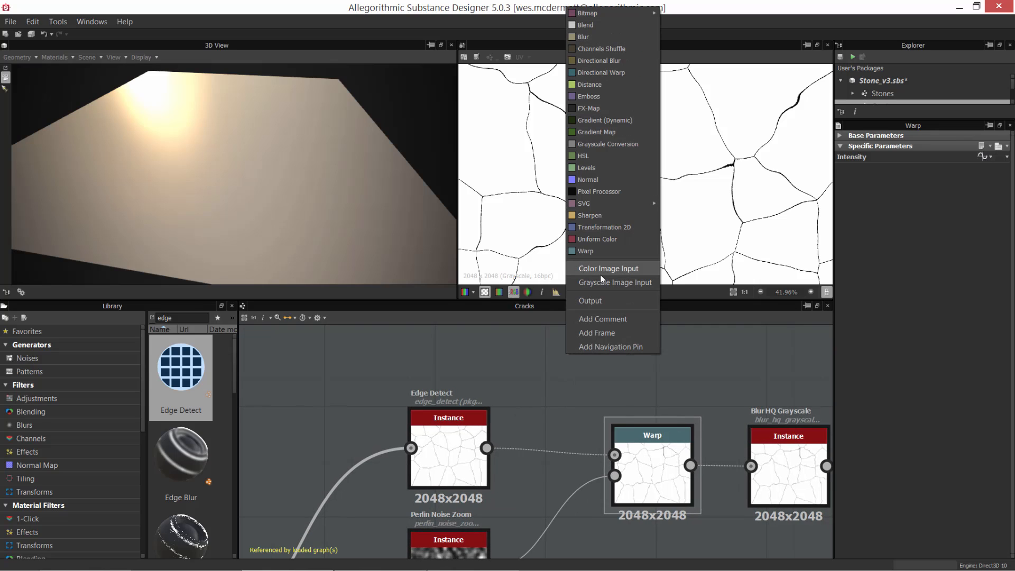
pyautogui.click(596, 252)
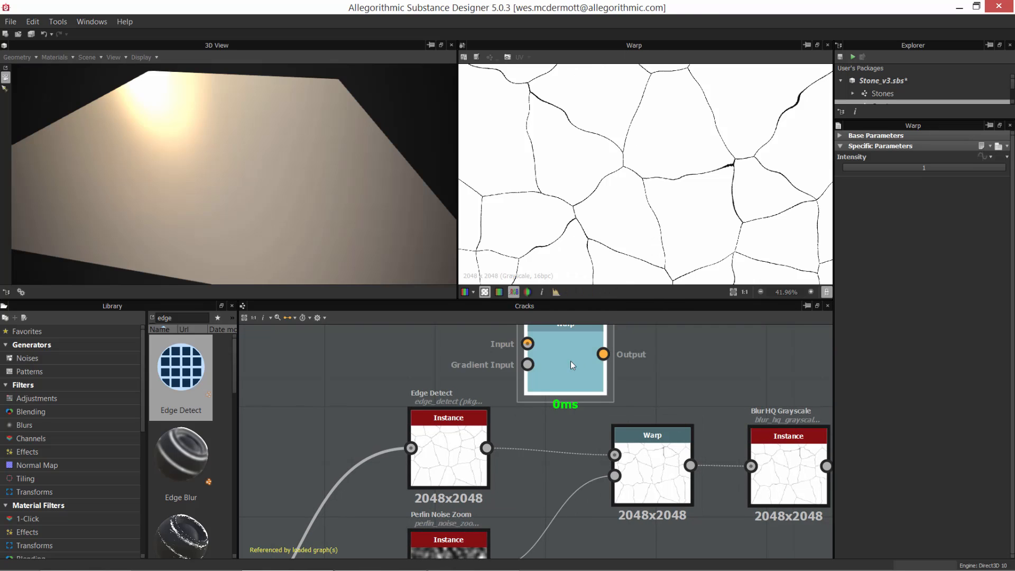
pyautogui.moveTo(459, 431); pyautogui.dragTo(444, 431)
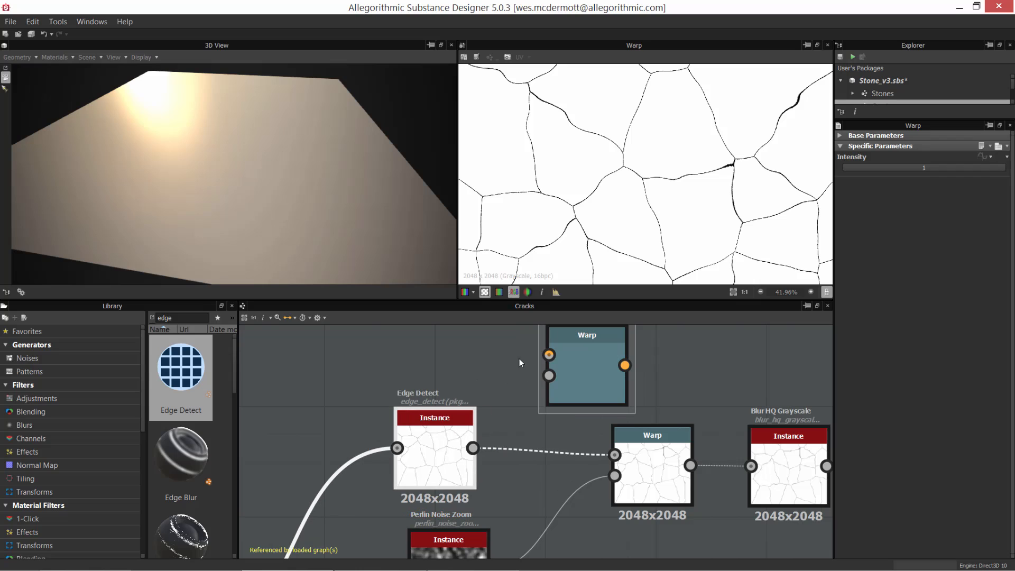
pyautogui.click(457, 443)
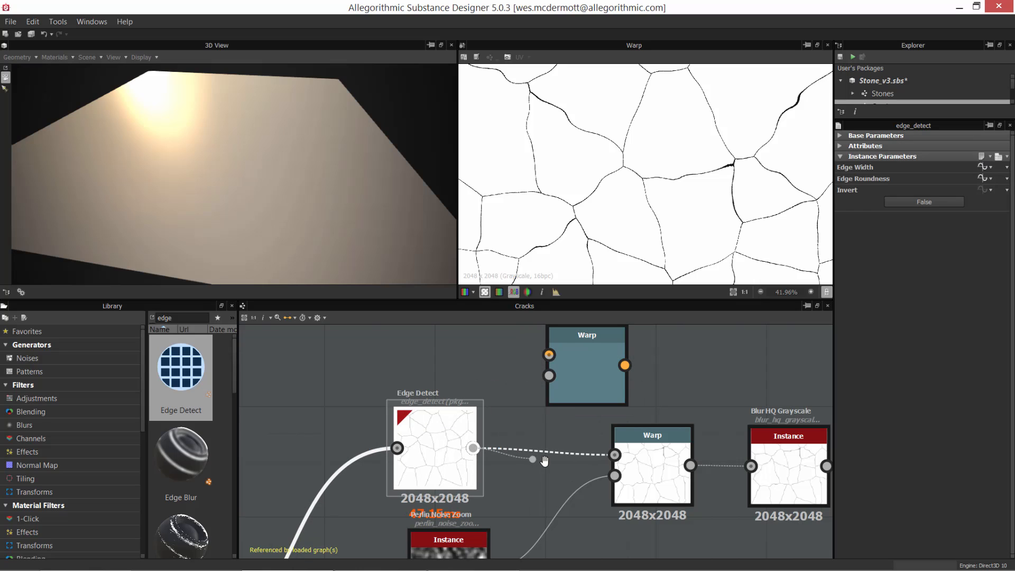
pyautogui.moveTo(540, 459); pyautogui.dragTo(544, 481, button='middle')
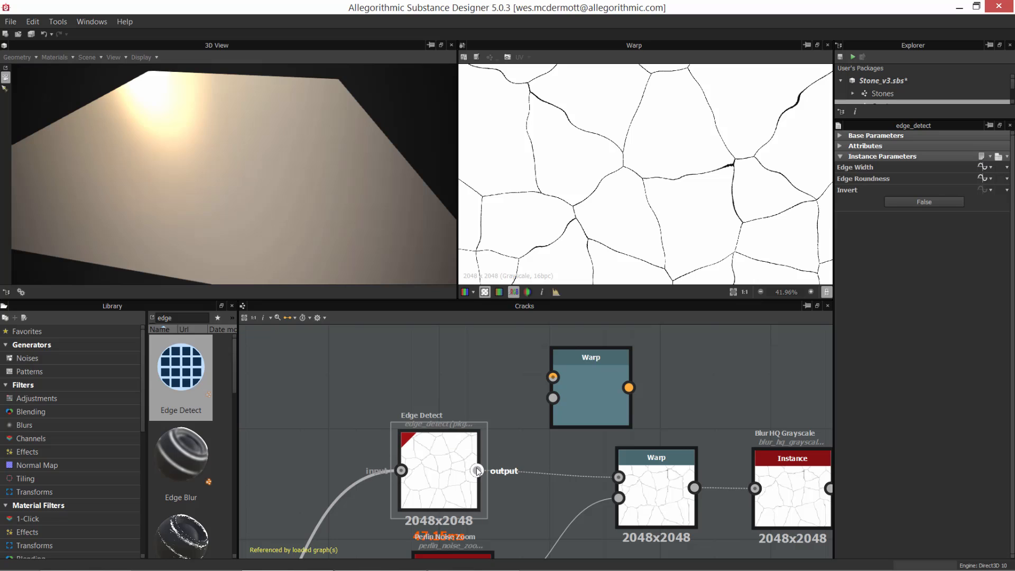
pyautogui.moveTo(477, 470); pyautogui.dragTo(553, 377)
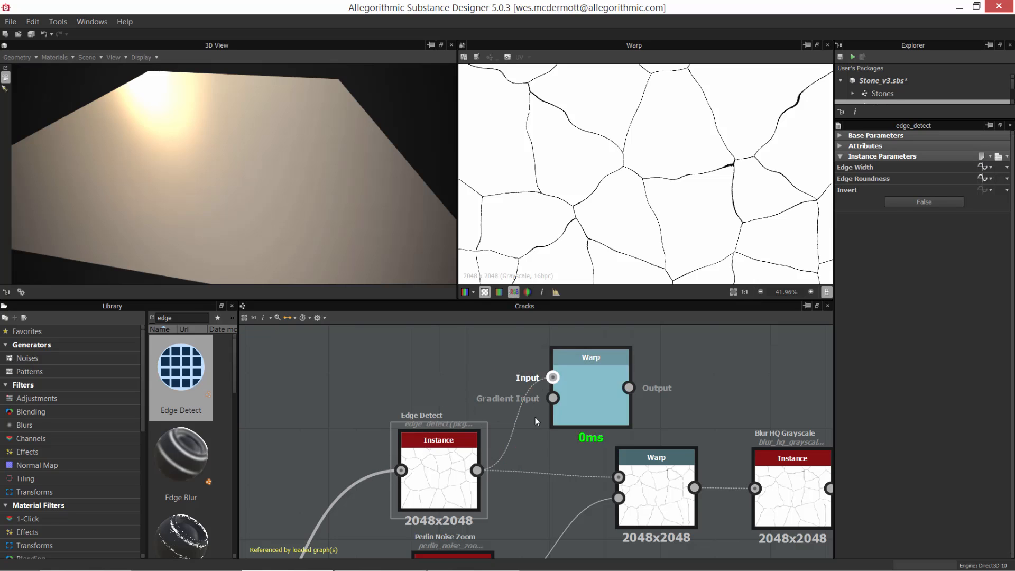
# Step: Show the Perlin Noise Zoom node's output in the 2D view
pyautogui.scroll(-2, 511, 398)
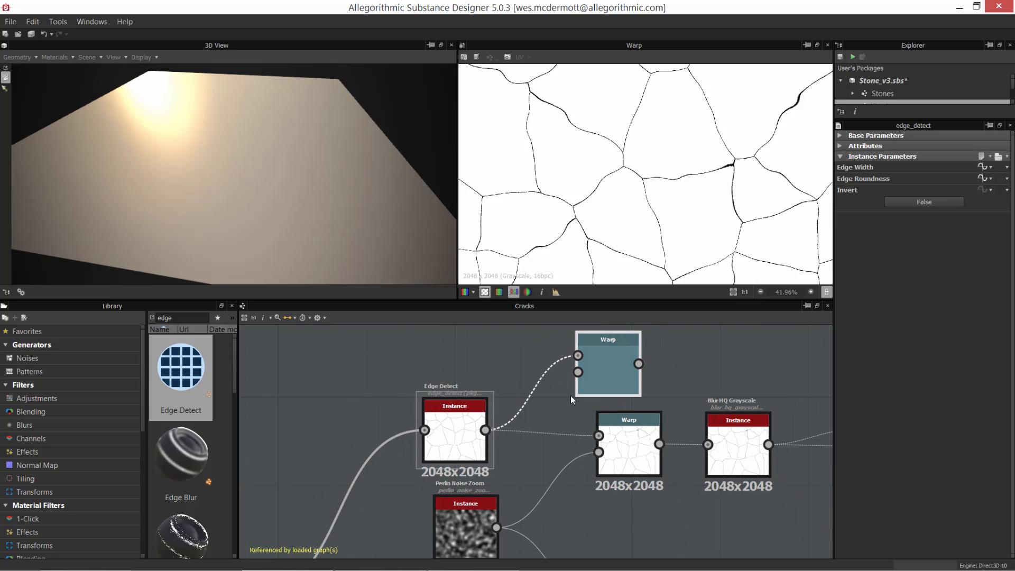
pyautogui.scroll(2, 586, 381)
pyautogui.moveTo(534, 516); pyautogui.dragTo(539, 435, button='middle')
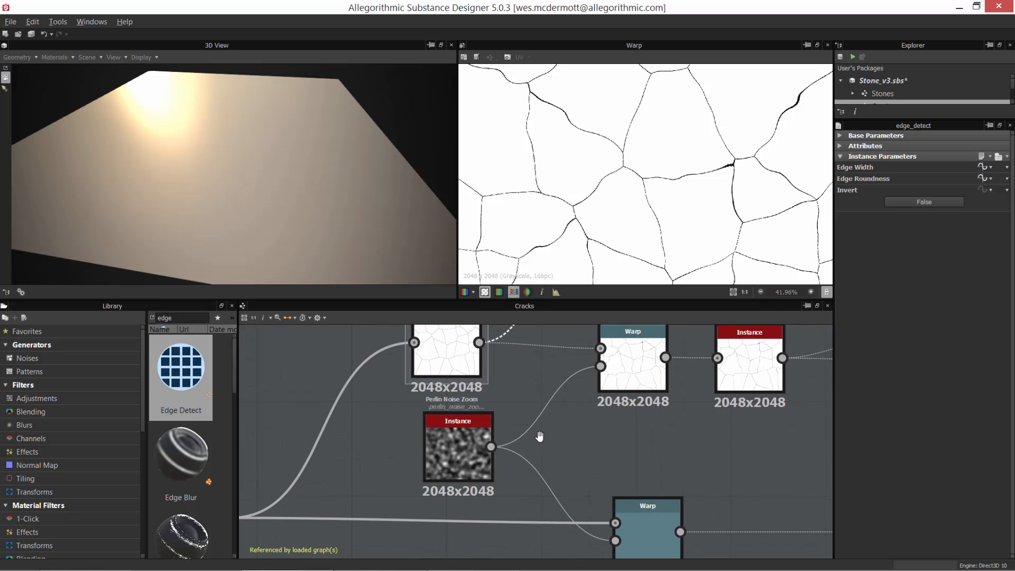
pyautogui.doubleClick(450, 465)
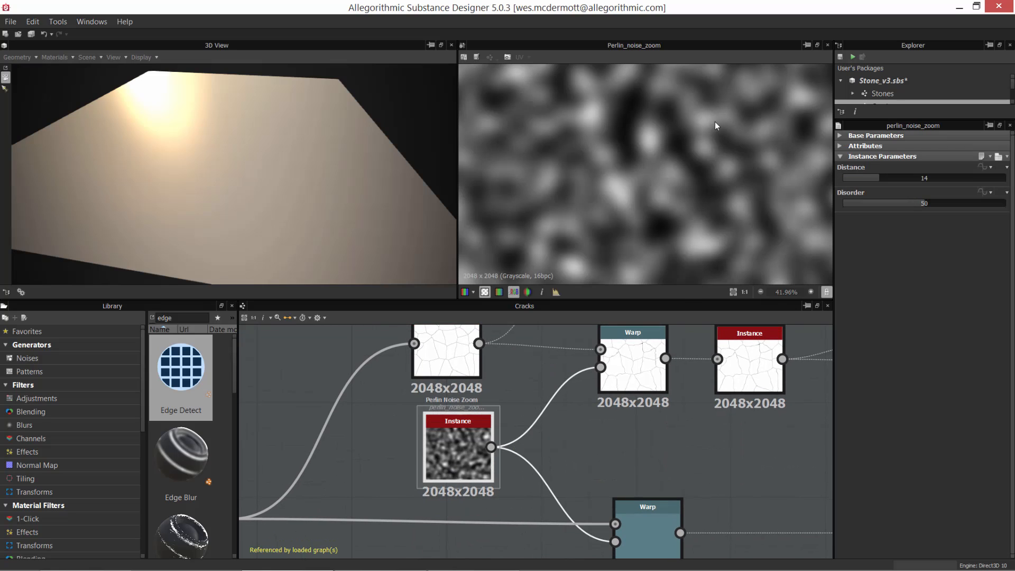
# Step: Browse the library's Noises generators and examine the Perlin noise's light and dark areas up close
pyautogui.click(39, 358)
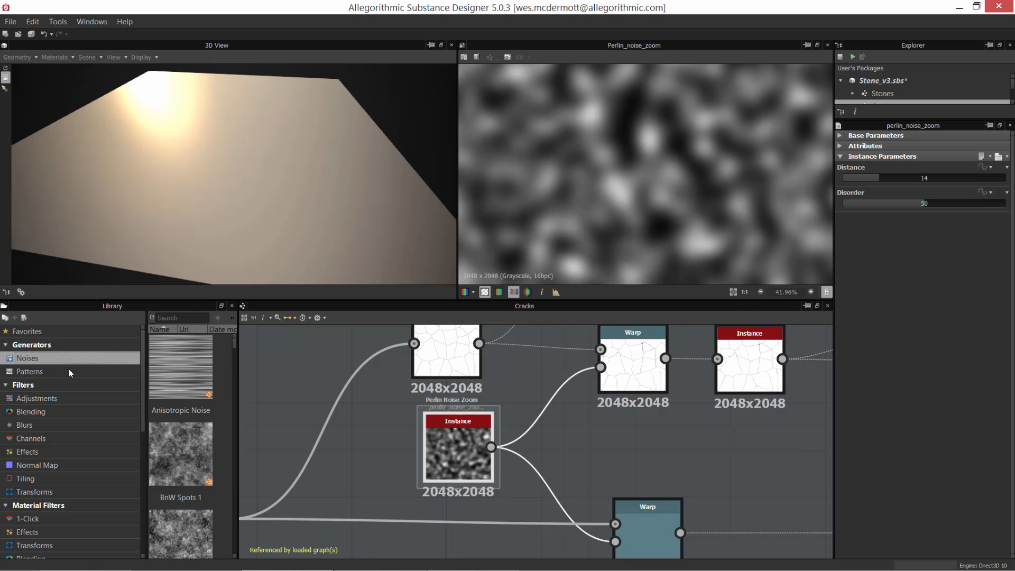
pyautogui.moveTo(235, 351)
pyautogui.mouseDown()
pyautogui.moveTo(231, 406)
pyautogui.moveTo(230, 354)
pyautogui.mouseUp()
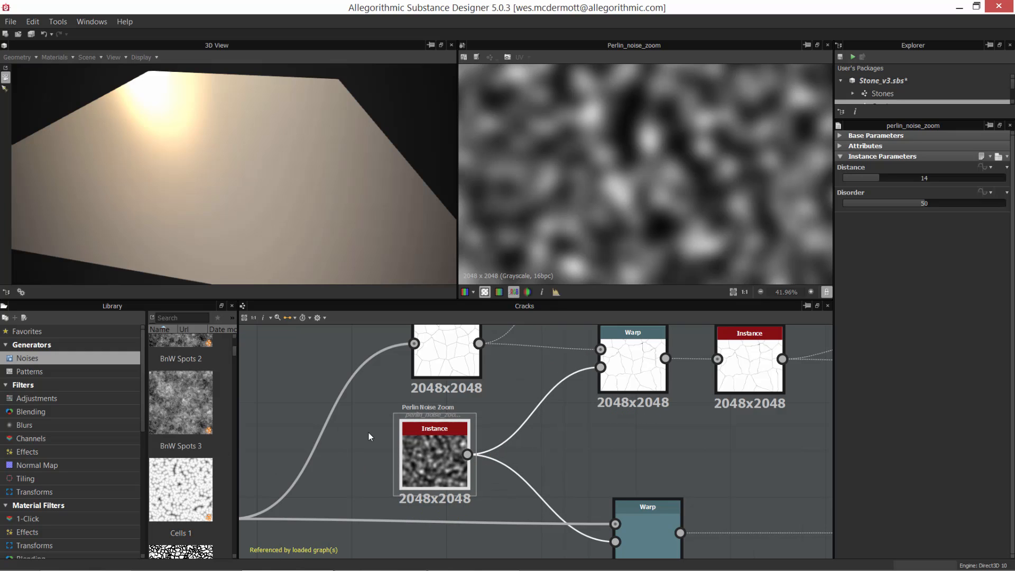
pyautogui.scroll(3, 611, 172)
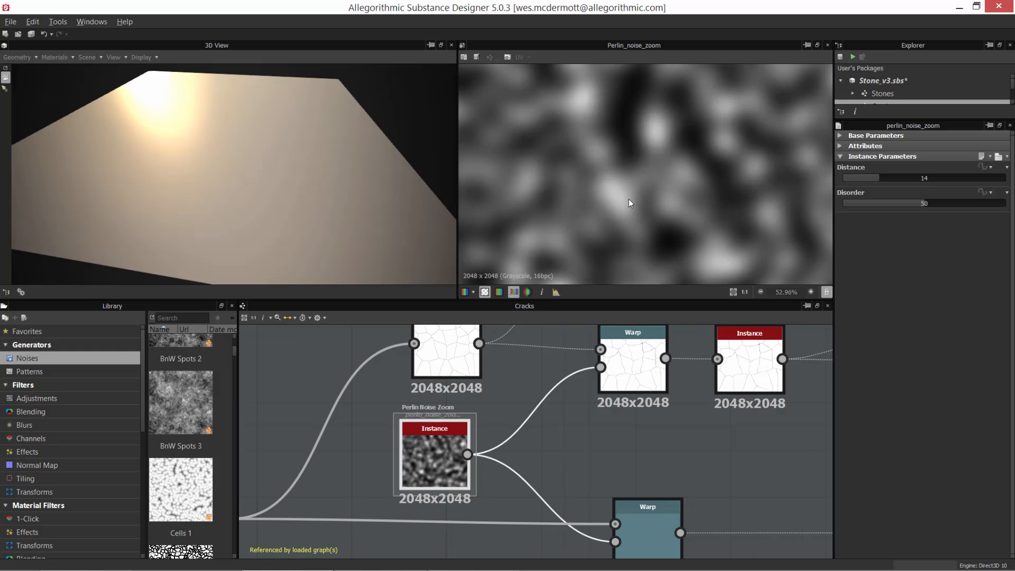
pyautogui.moveTo(660, 196); pyautogui.dragTo(631, 174, button='middle')
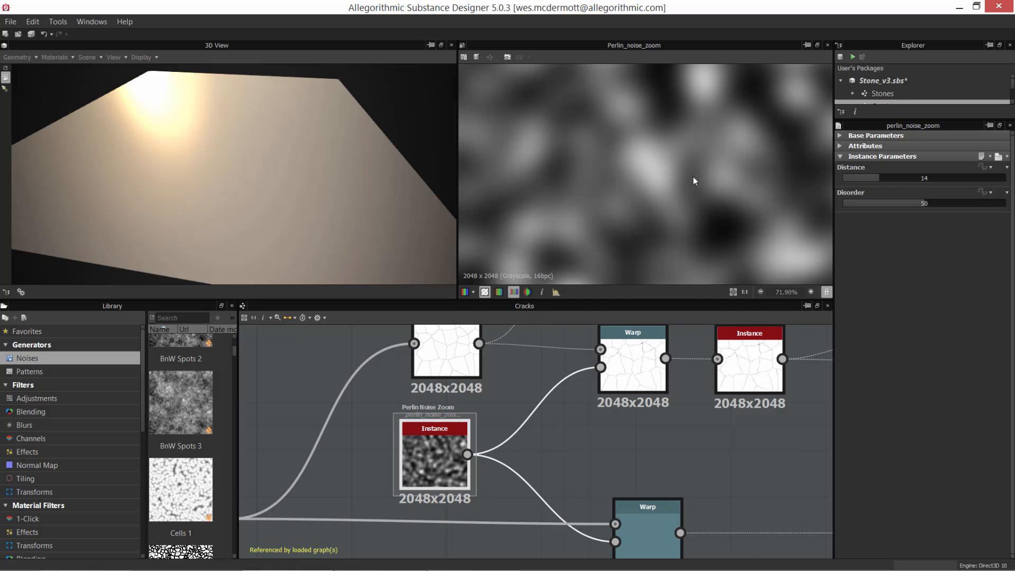
pyautogui.moveTo(738, 212); pyautogui.dragTo(657, 148, button='middle')
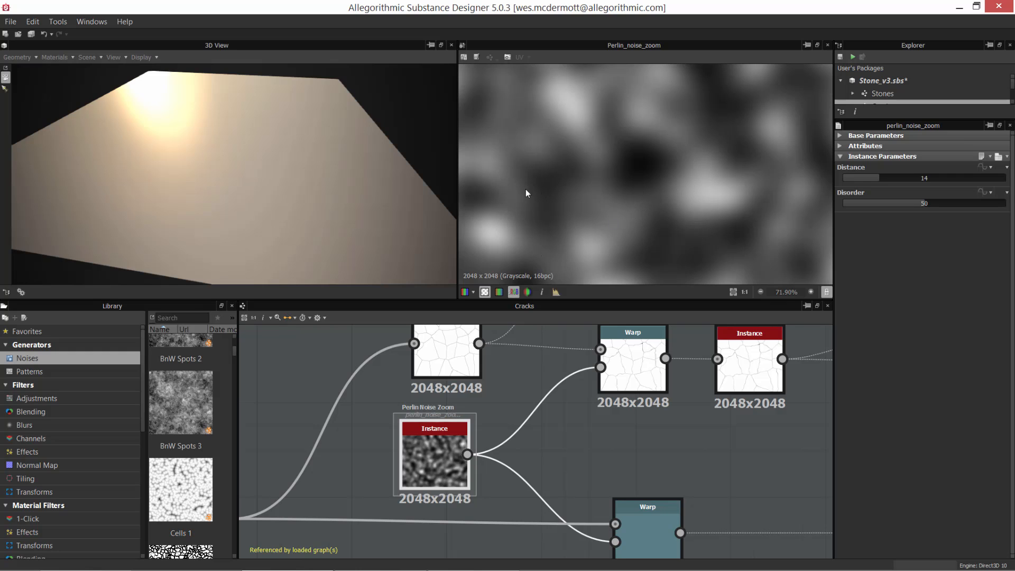
# Step: Show the new Warp node's output in the 2D view and connect Perlin Noise Zoom to its Gradient Input
pyautogui.moveTo(582, 397); pyautogui.dragTo(558, 477, button='middle')
pyautogui.scroll(1, 522, 430)
pyautogui.moveTo(497, 422); pyautogui.dragTo(445, 524, button='middle')
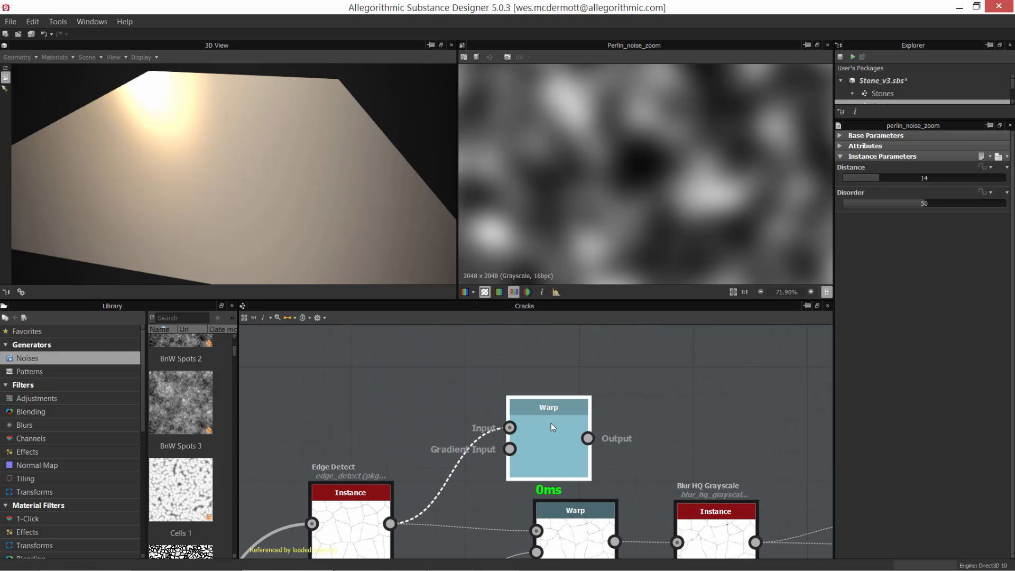
pyautogui.doubleClick(551, 423)
pyautogui.moveTo(536, 454); pyautogui.dragTo(600, 338, button='middle')
pyautogui.scroll(-1, 566, 411)
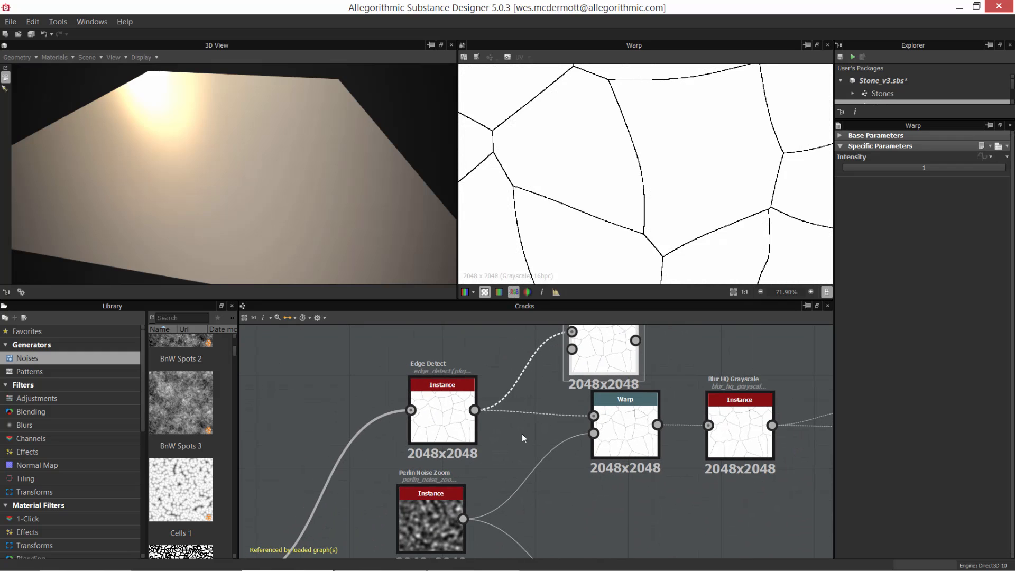
pyautogui.moveTo(463, 519); pyautogui.dragTo(572, 350)
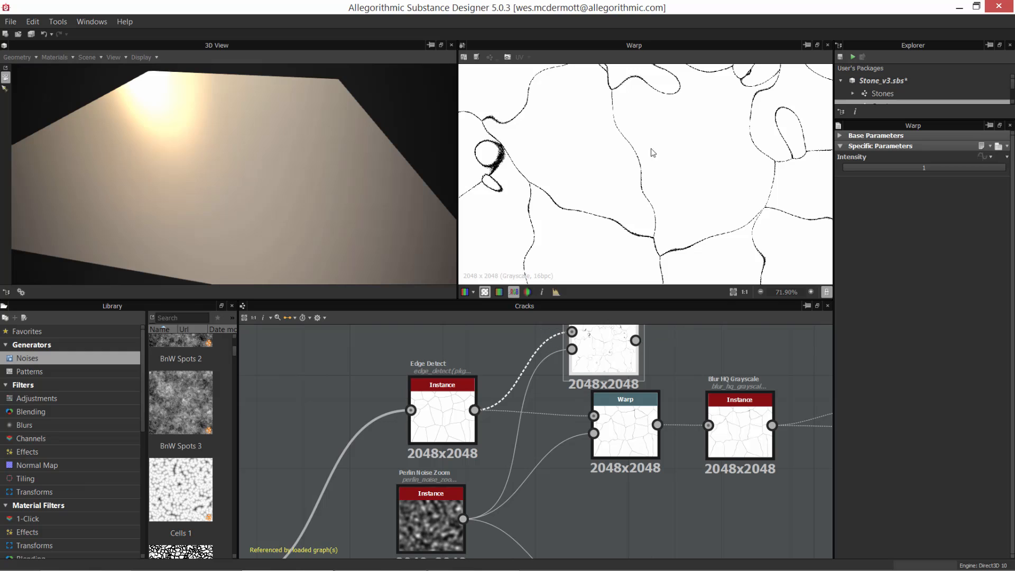
# Step: Examine how the Perlin noise distorts the crack lines in the new Warp node's output
pyautogui.scroll(-2, 659, 170)
pyautogui.scroll(-1, 660, 170)
pyautogui.scroll(2, 664, 170)
pyautogui.moveTo(624, 189); pyautogui.dragTo(637, 233, button='middle')
pyautogui.scroll(1, 664, 212)
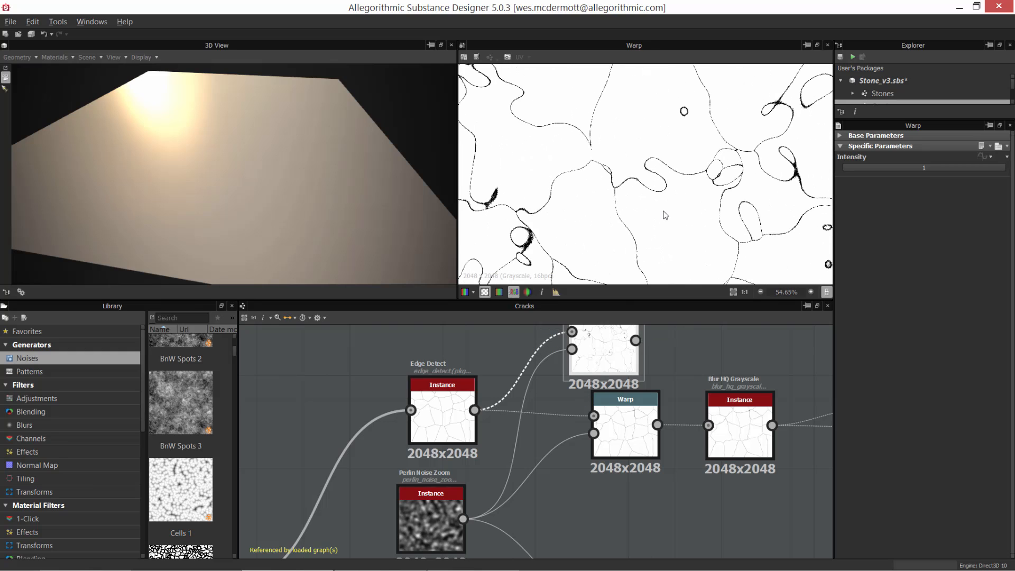
pyautogui.moveTo(651, 192); pyautogui.dragTo(675, 187, button='middle')
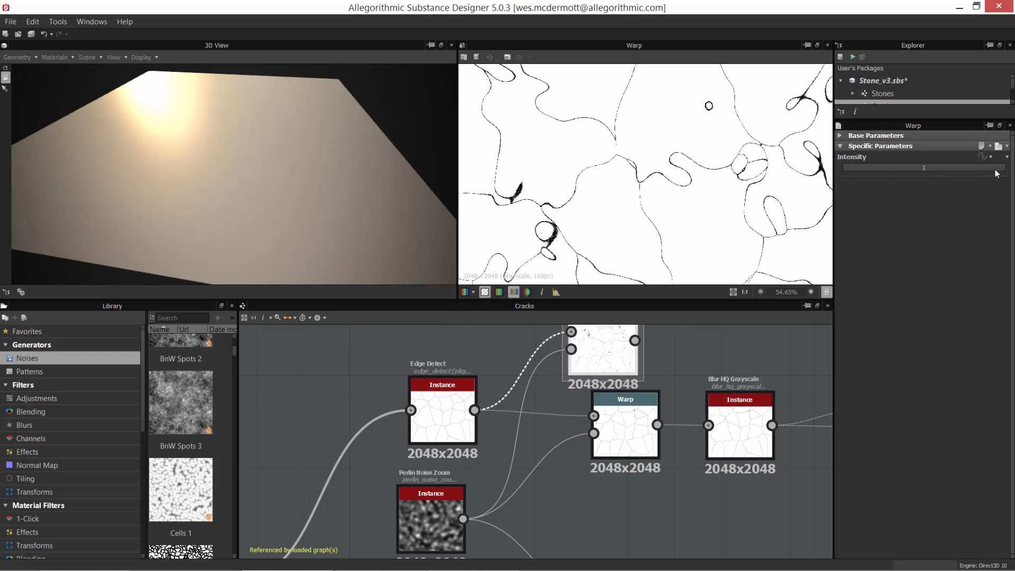
# Step: Set the new Warp node's Intensity to 0.3
pyautogui.moveTo(995, 169); pyautogui.dragTo(897, 175)
pyautogui.scroll(-3, 654, 186)
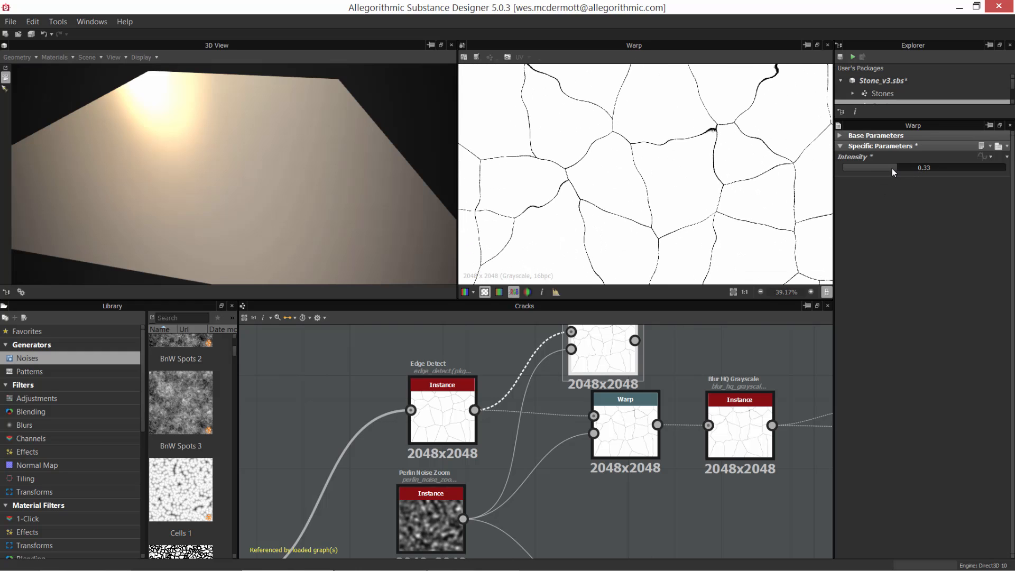
pyautogui.moveTo(892, 168)
pyautogui.mouseDown()
pyautogui.moveTo(860, 171)
pyautogui.moveTo(892, 176)
pyautogui.mouseUp()
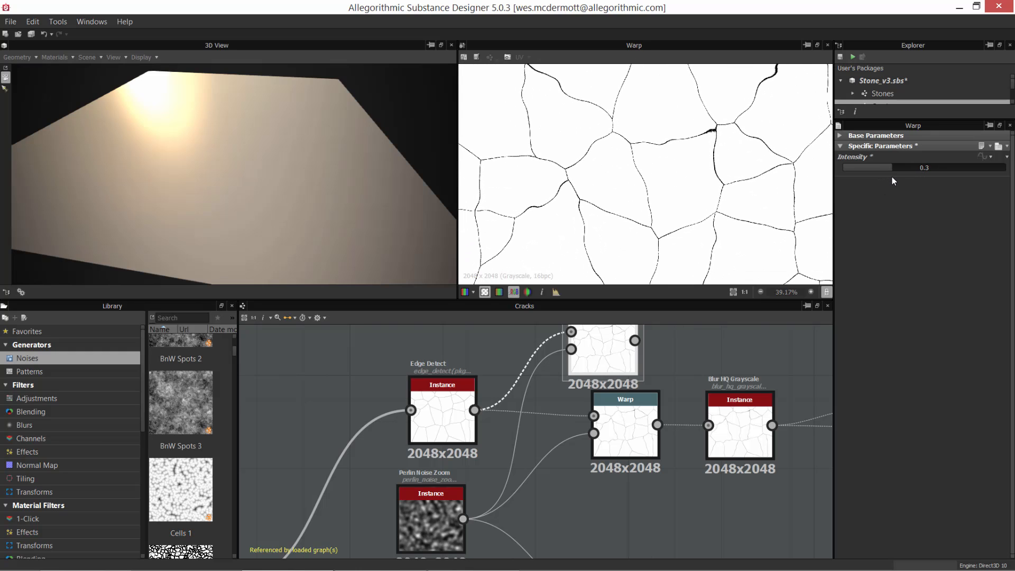
# Step: Compare the Edge Detect output with the new Warp node's output in the 2D view
pyautogui.moveTo(609, 454); pyautogui.dragTo(559, 486, button='middle')
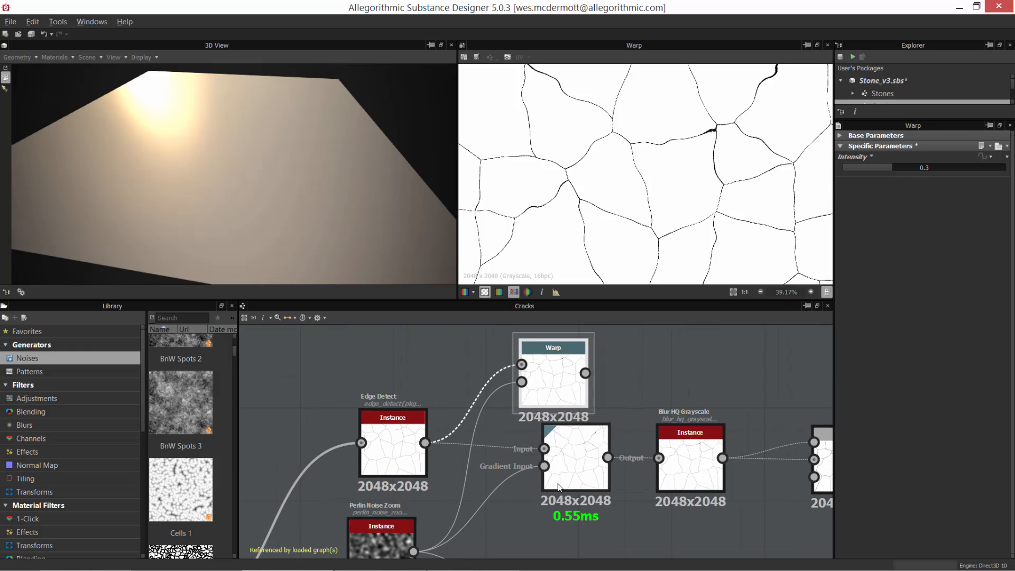
pyautogui.doubleClick(393, 436)
pyautogui.doubleClick(553, 384)
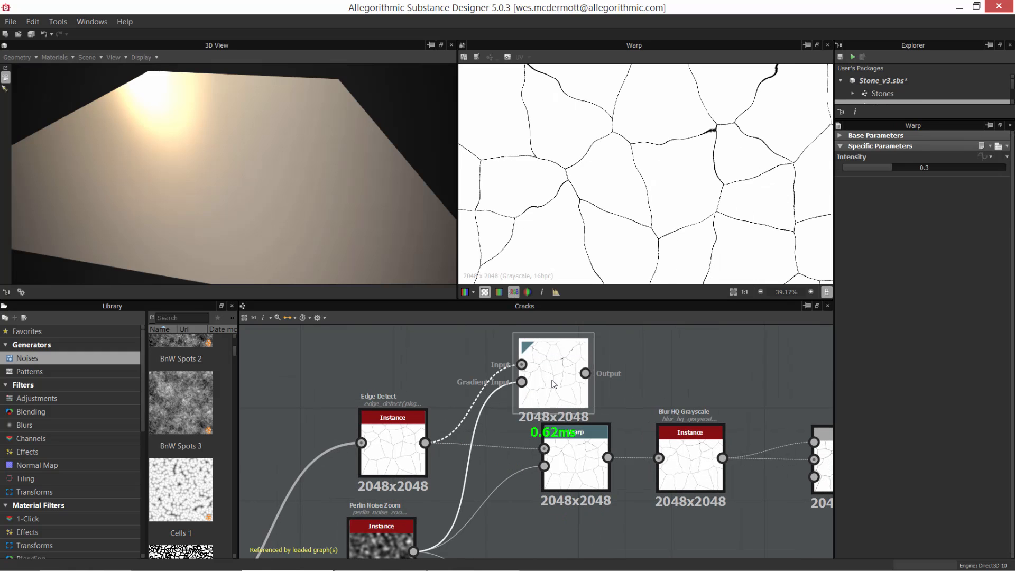
pyautogui.scroll(1, 689, 176)
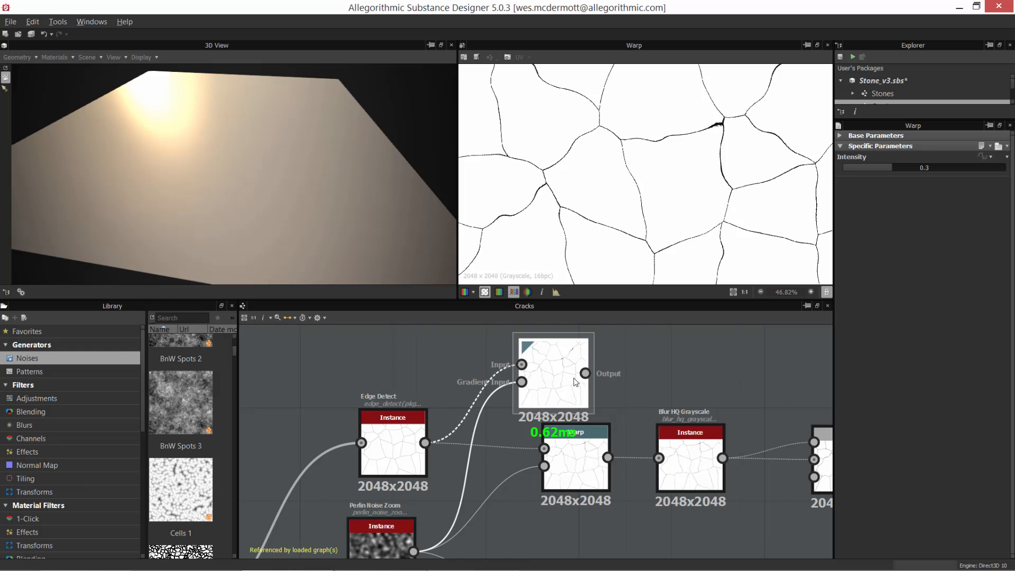
# Step: Delete the extra Warp node and show the original Warp node's output in the 2D view
pyautogui.press('Delete')
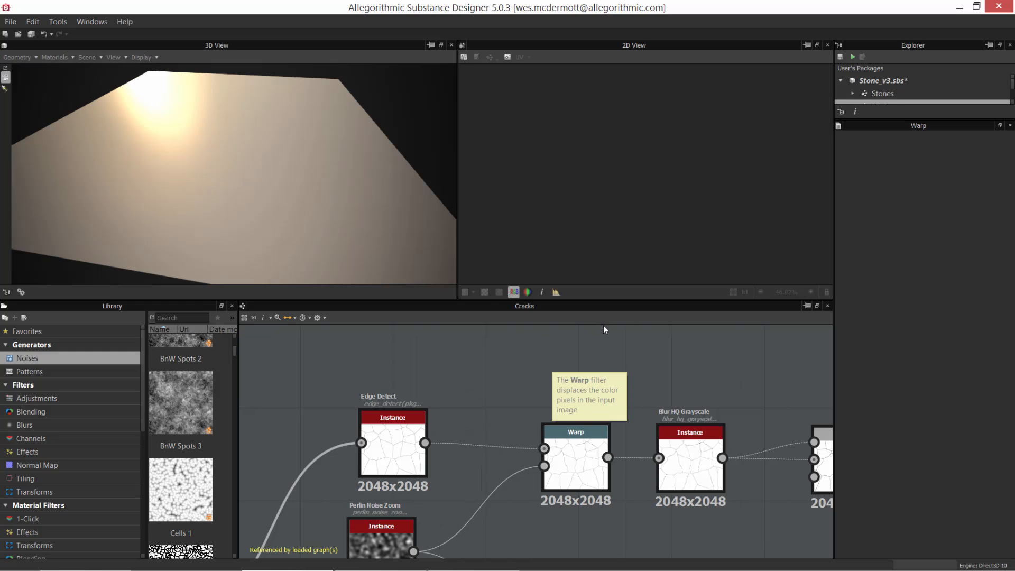
pyautogui.click(529, 413)
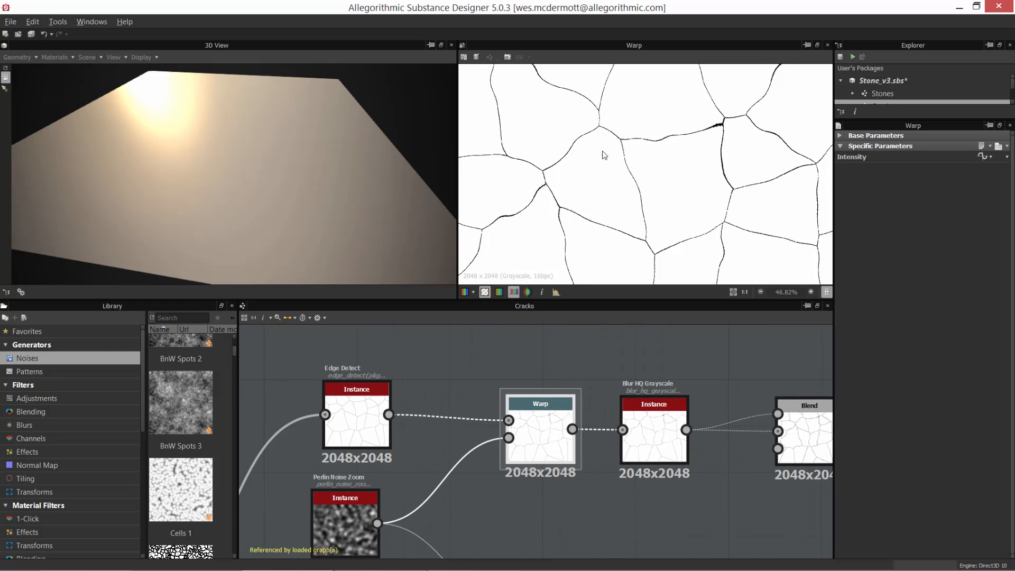
# Step: Examine the edge quality of the crack lines in the original Warp node's output at close range and across the pattern
pyautogui.scroll(2, 593, 141)
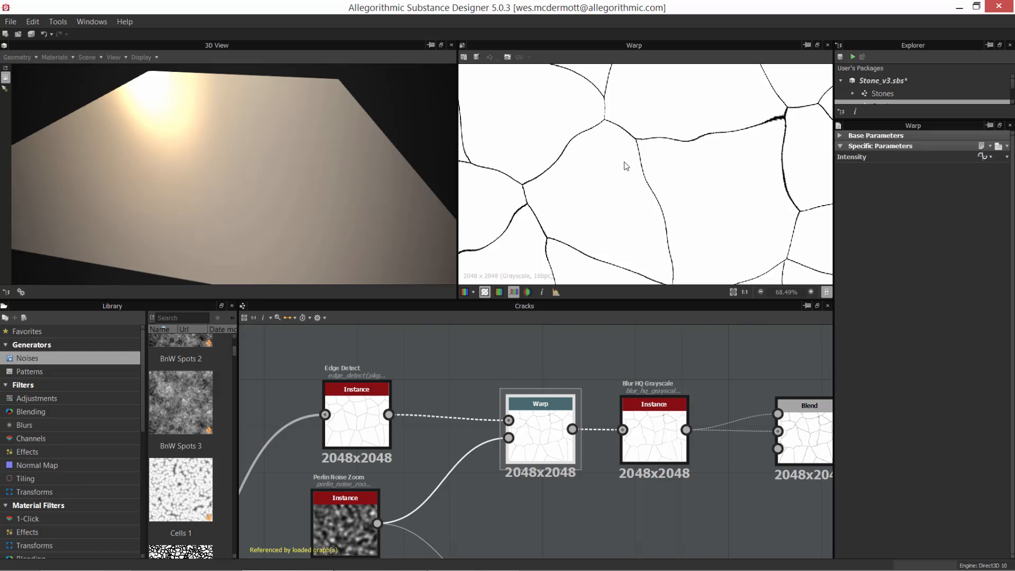
pyautogui.scroll(2, 603, 136)
pyautogui.scroll(4, 648, 140)
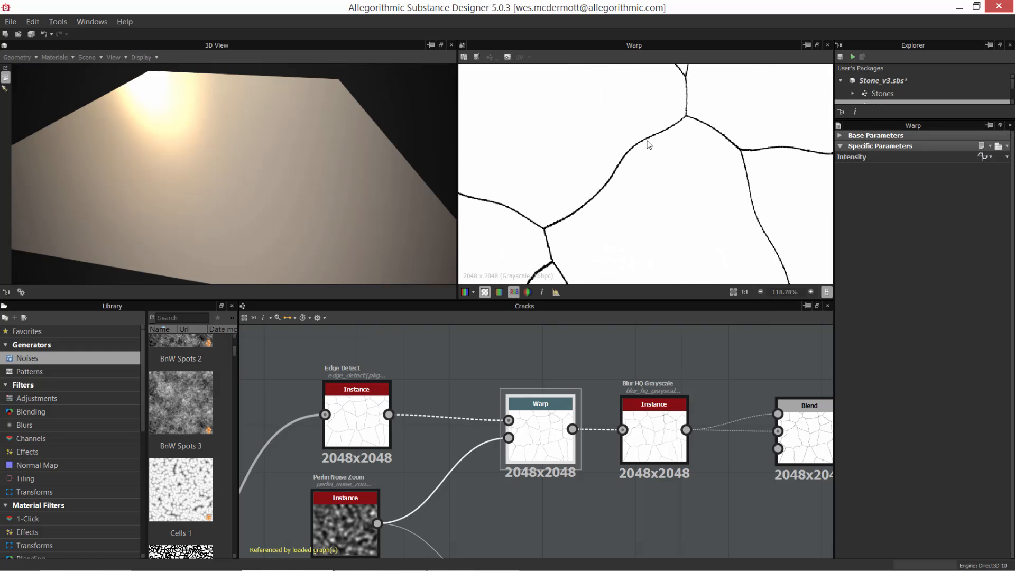
pyautogui.scroll(-1, 733, 216)
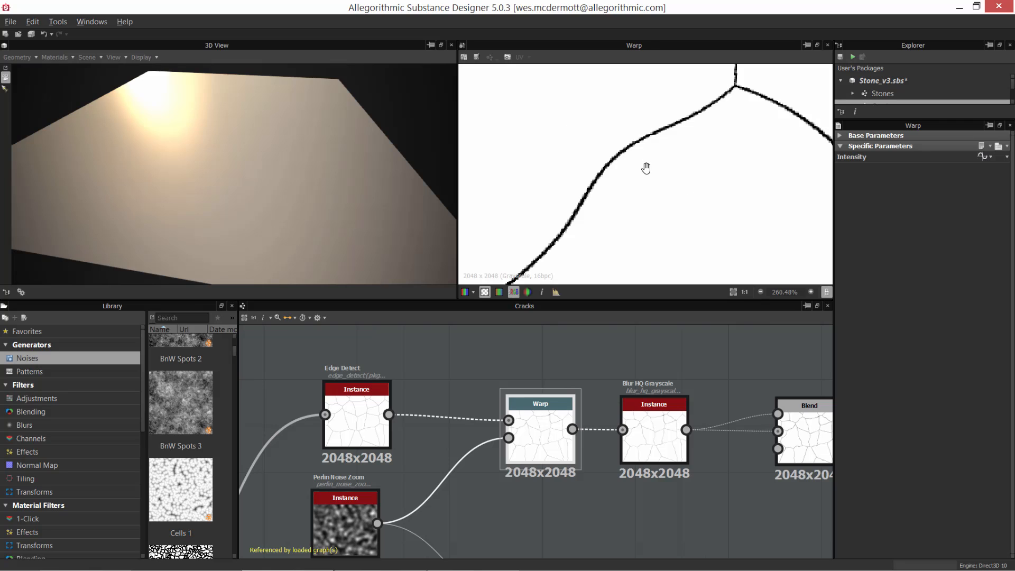
pyautogui.moveTo(650, 175); pyautogui.dragTo(585, 174, button='middle')
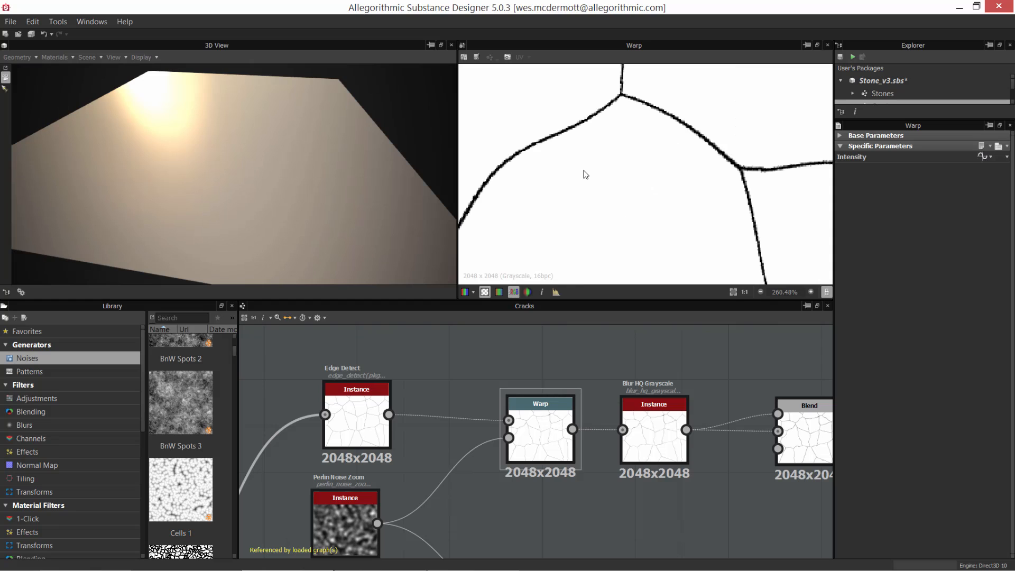
pyautogui.keyDown('alt'); pyautogui.moveTo(528, 145); pyautogui.dragTo(560, 183, button='right'); pyautogui.keyUp('alt')
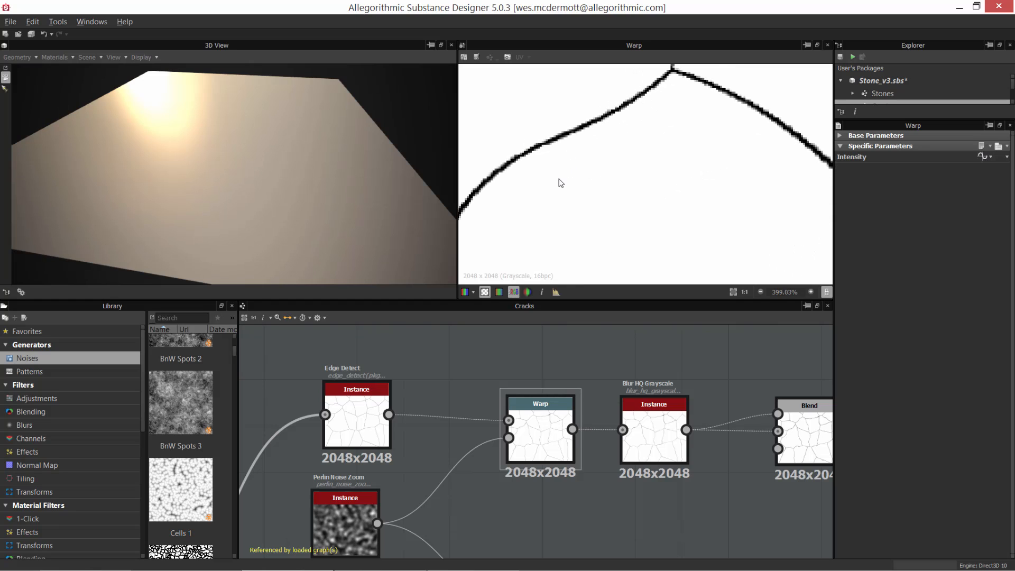
pyautogui.moveTo(560, 183); pyautogui.dragTo(684, 130, button='middle')
pyautogui.keyDown('alt'); pyautogui.moveTo(684, 130); pyautogui.dragTo(678, 90, button='right'); pyautogui.keyUp('alt')
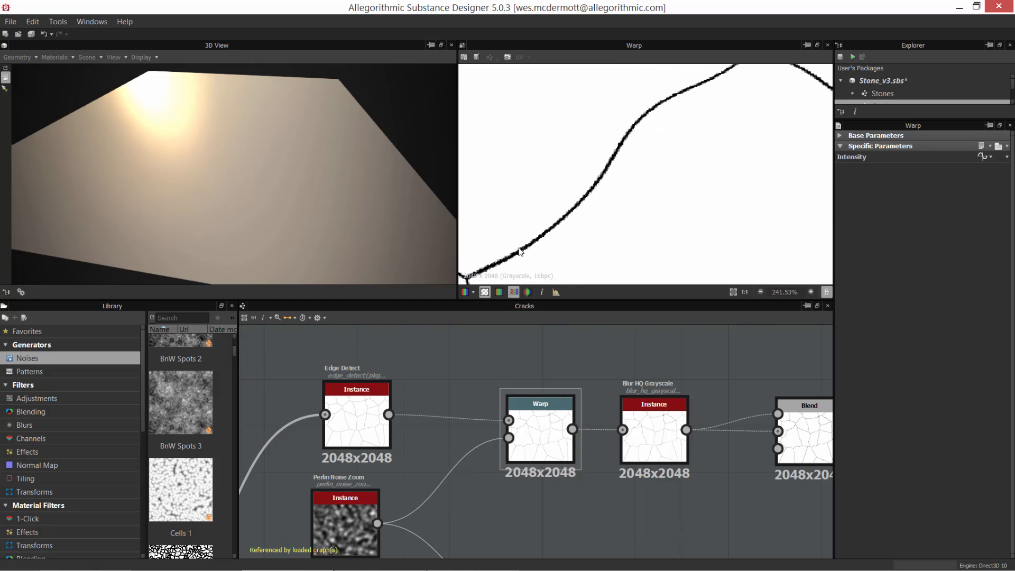
pyautogui.scroll(-5, 680, 150)
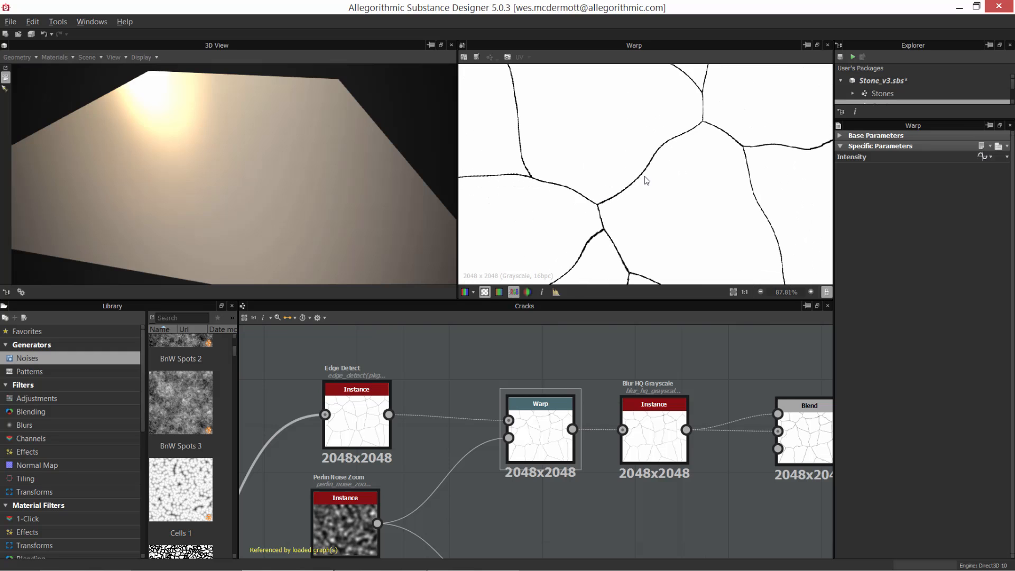
pyautogui.moveTo(529, 150); pyautogui.dragTo(598, 220, button='middle')
pyautogui.scroll(4, 585, 141)
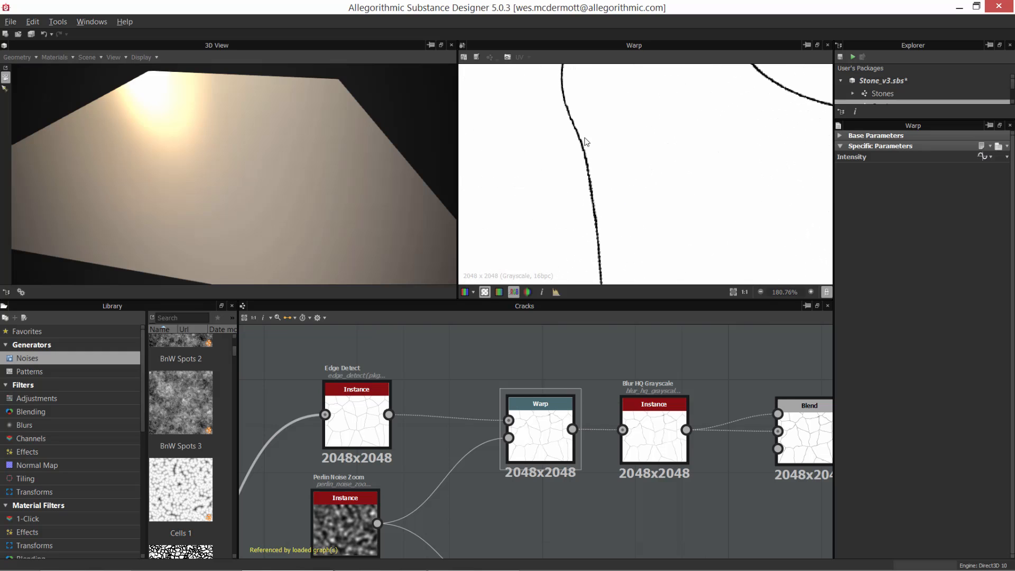
pyautogui.scroll(-5, 618, 173)
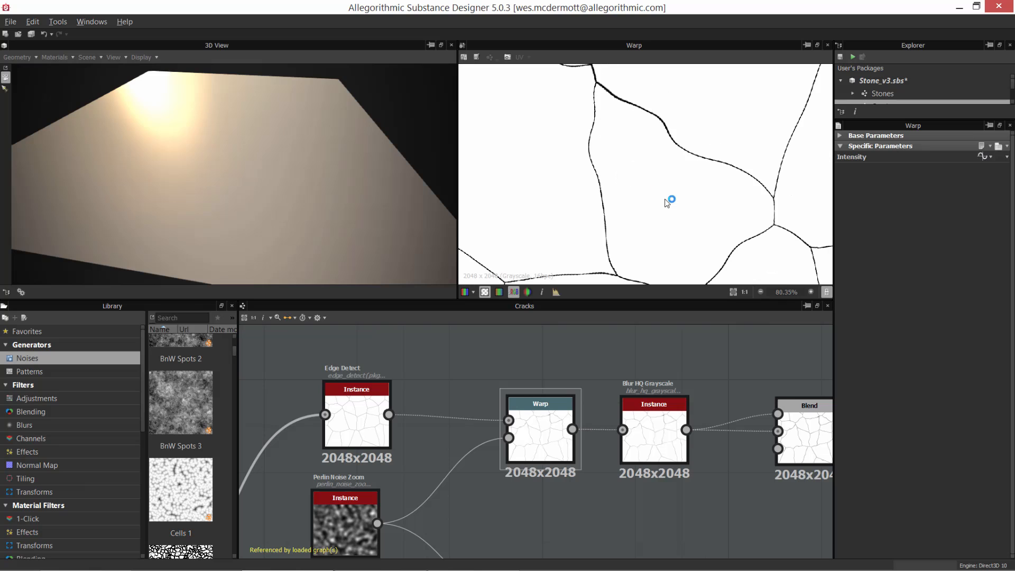
pyautogui.moveTo(668, 204); pyautogui.dragTo(595, 140, button='middle')
pyautogui.scroll(-1, 625, 197)
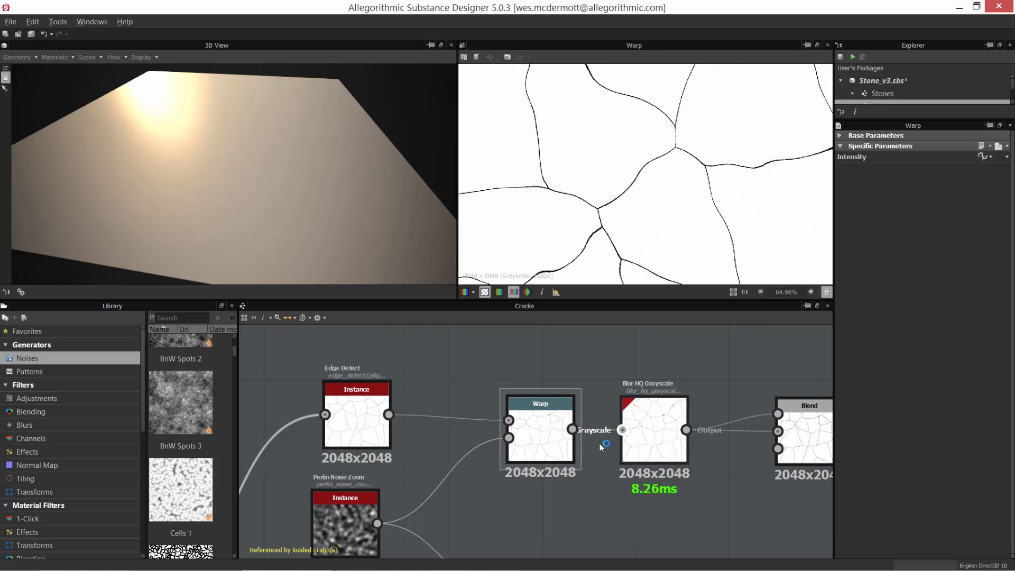
# Step: Show the output and parameters of the Blur HQ Grayscale node that follows the Warp node
pyautogui.scroll(1, 599, 442)
pyautogui.moveTo(610, 469); pyautogui.dragTo(533, 488, button='middle')
pyautogui.scroll(1, 531, 491)
pyautogui.moveTo(443, 435); pyautogui.dragTo(390, 439)
pyautogui.moveTo(588, 442); pyautogui.dragTo(551, 448)
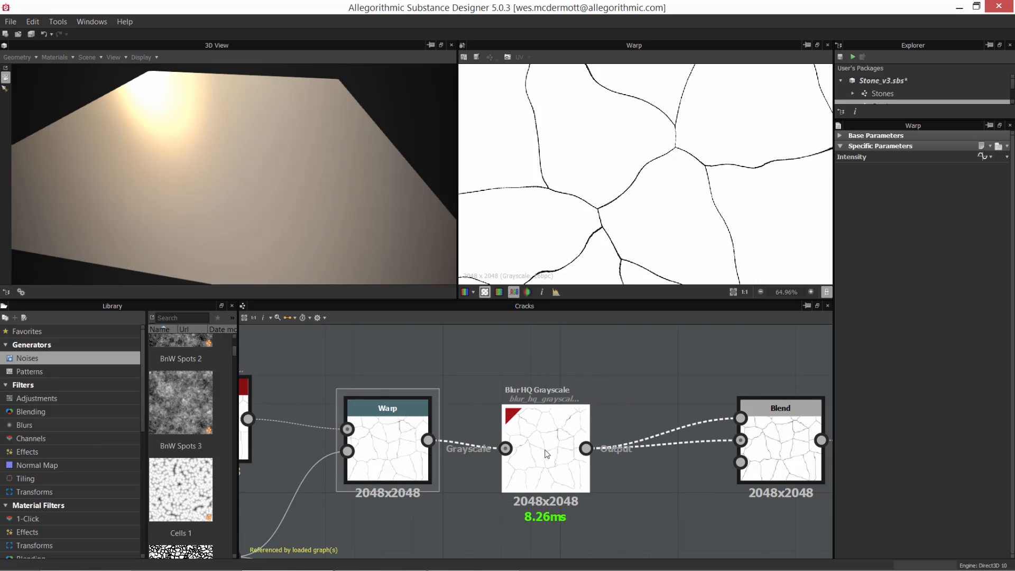
pyautogui.doubleClick(547, 444)
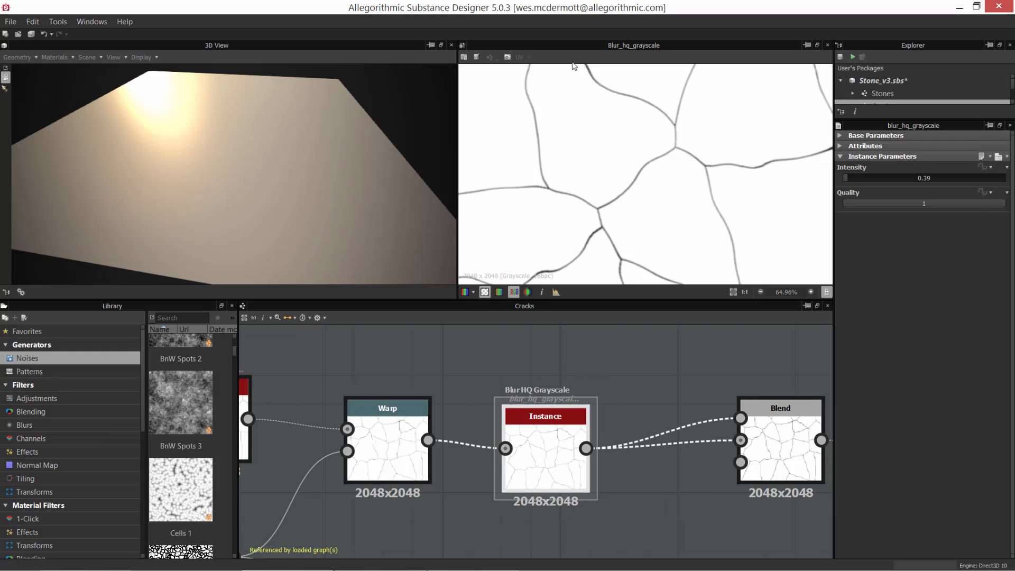
# Step: Compare the crack line edges in the Warp output with those in the Blur HQ Grayscale output at close range
pyautogui.scroll(4, 542, 104)
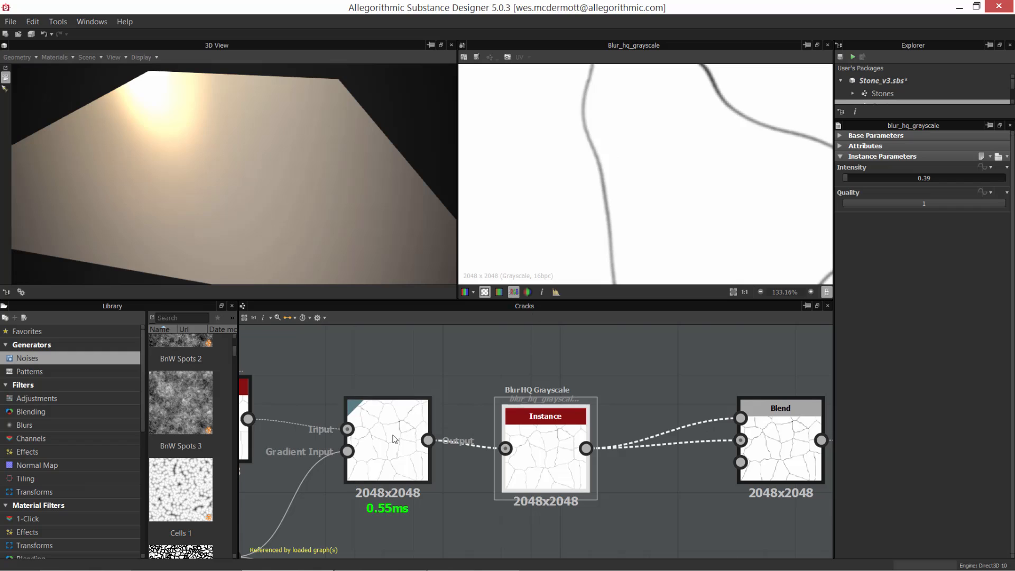
pyautogui.doubleClick(400, 434)
pyautogui.scroll(4, 611, 164)
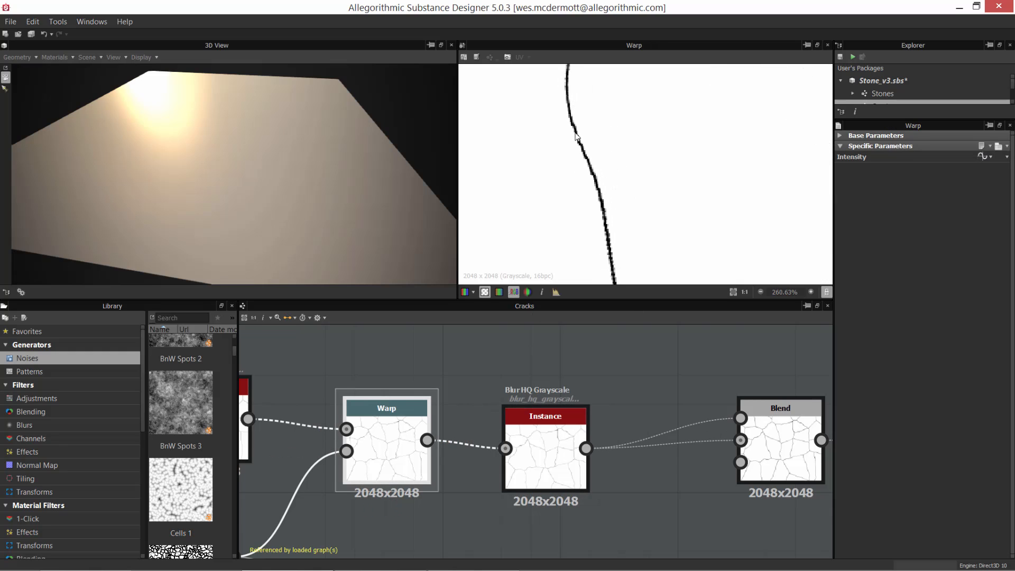
pyautogui.doubleClick(535, 440)
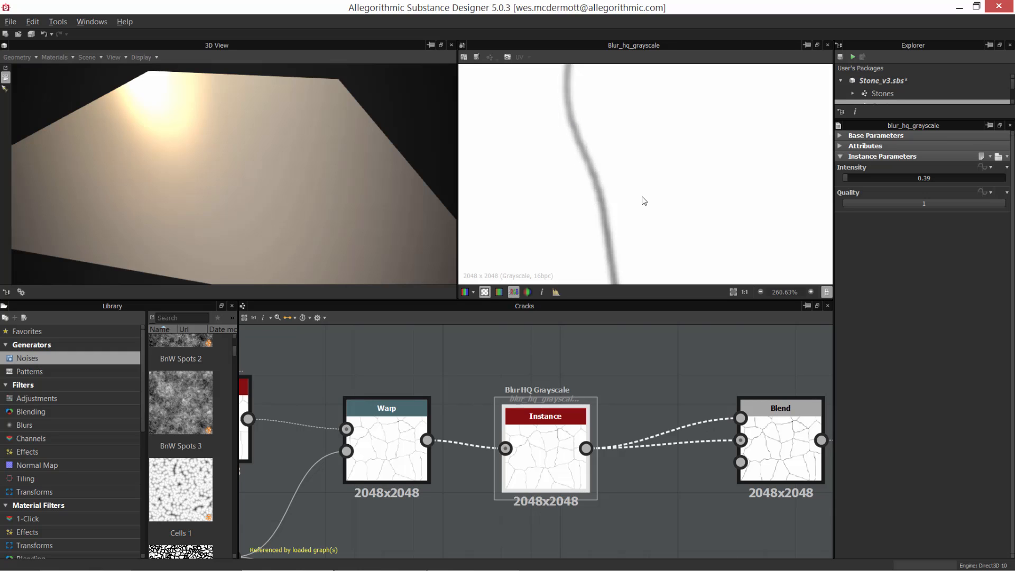
pyautogui.scroll(-8, 643, 201)
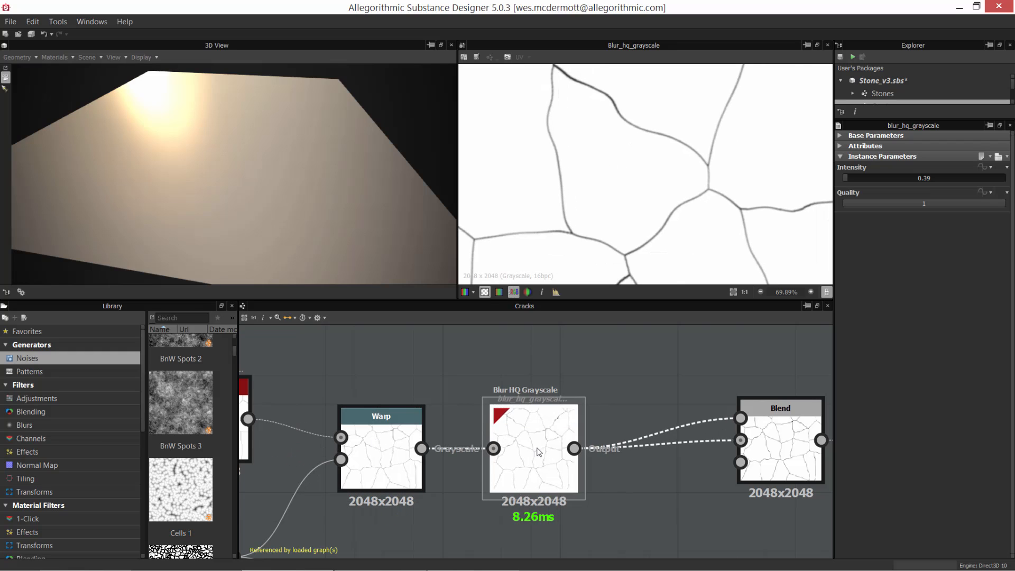
pyautogui.moveTo(551, 360); pyautogui.dragTo(526, 369, button='middle')
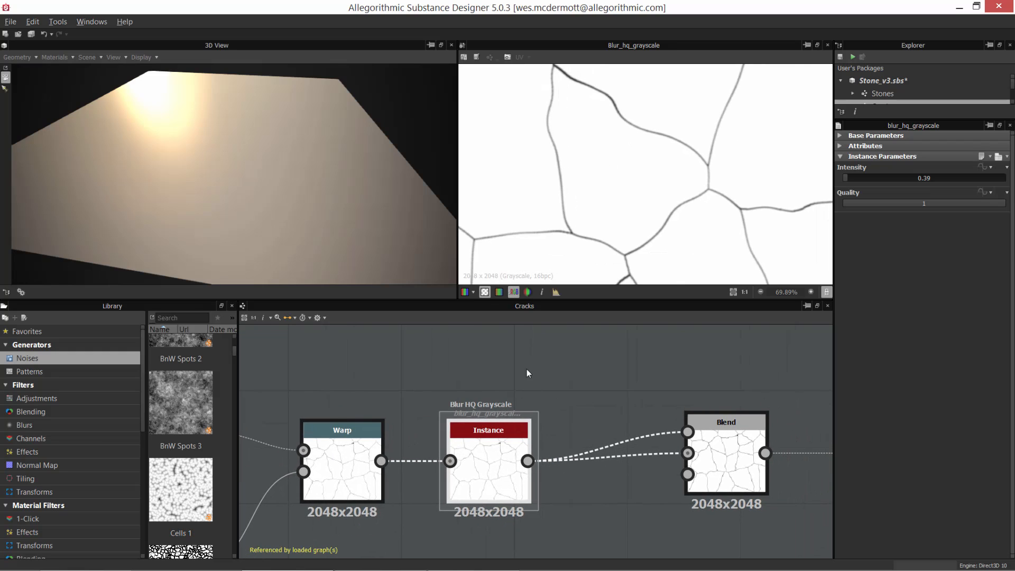
pyautogui.rightClick(534, 358)
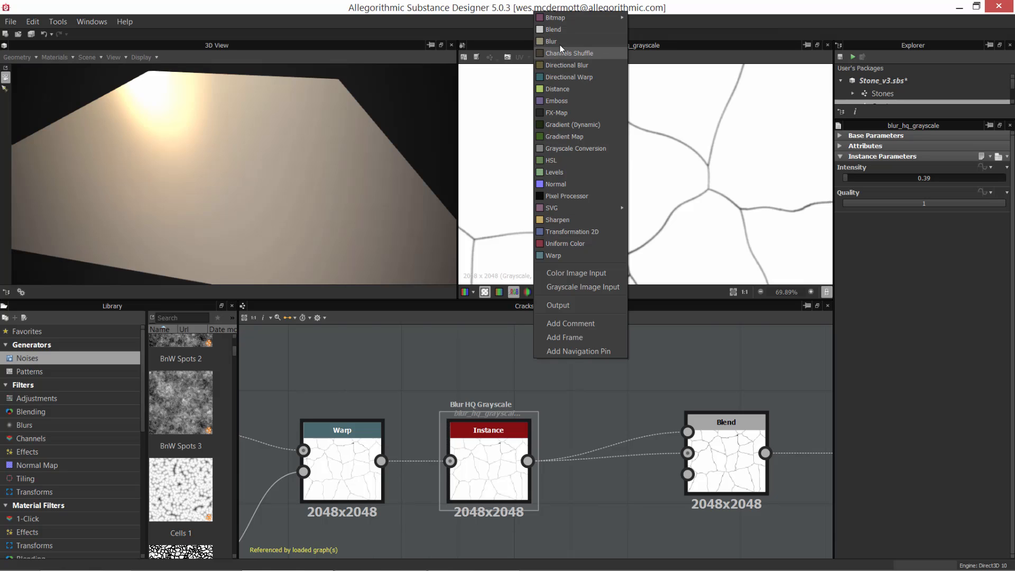
pyautogui.click(453, 354)
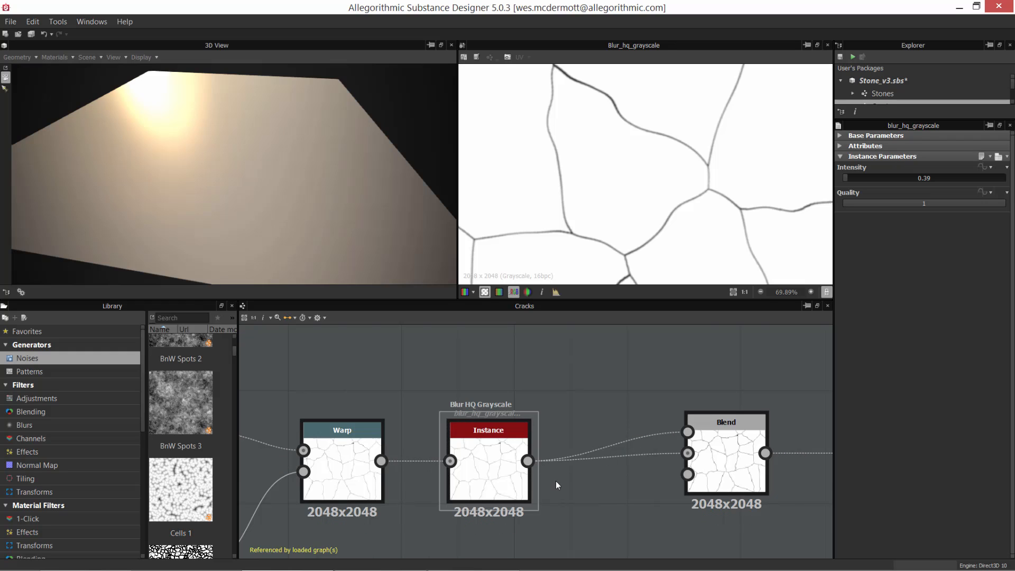
# Step: Locate Blur HQ Grayscale among the library's Blurs filters and set the existing blur node's Quality to 1
pyautogui.scroll(1, 495, 453)
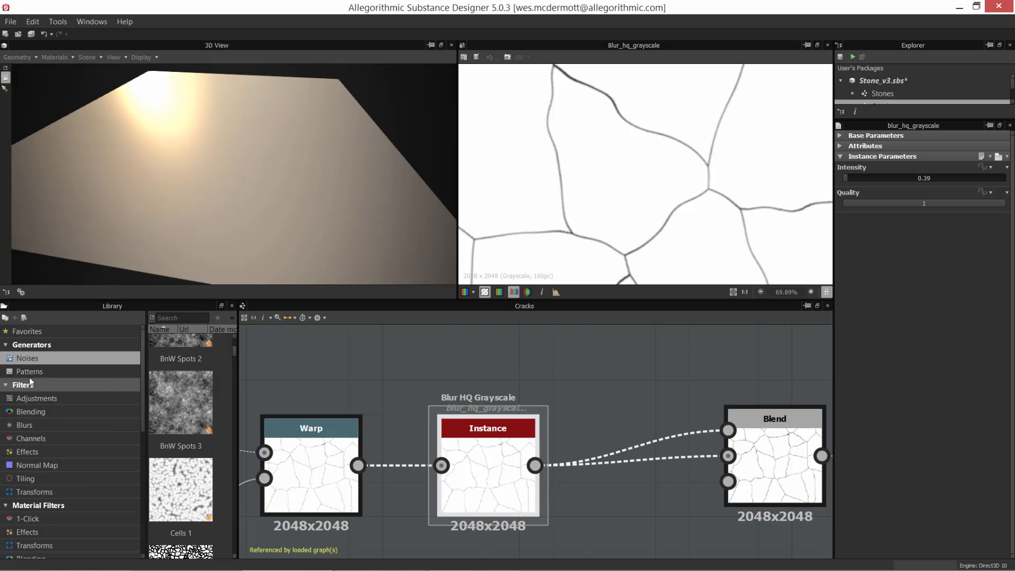
pyautogui.click(34, 426)
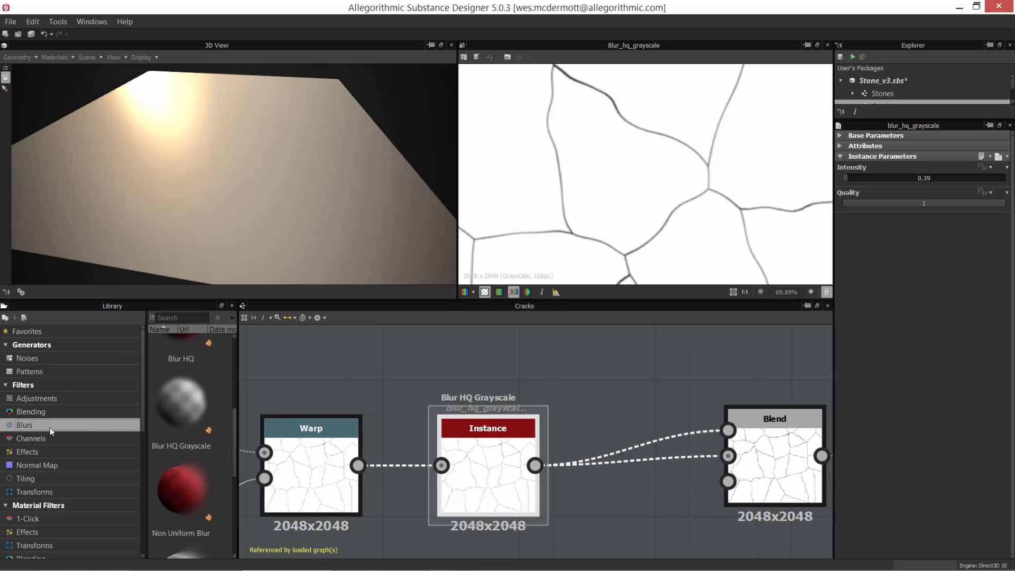
pyautogui.moveTo(236, 431); pyautogui.dragTo(233, 427)
pyautogui.moveTo(162, 439); pyautogui.dragTo(459, 407)
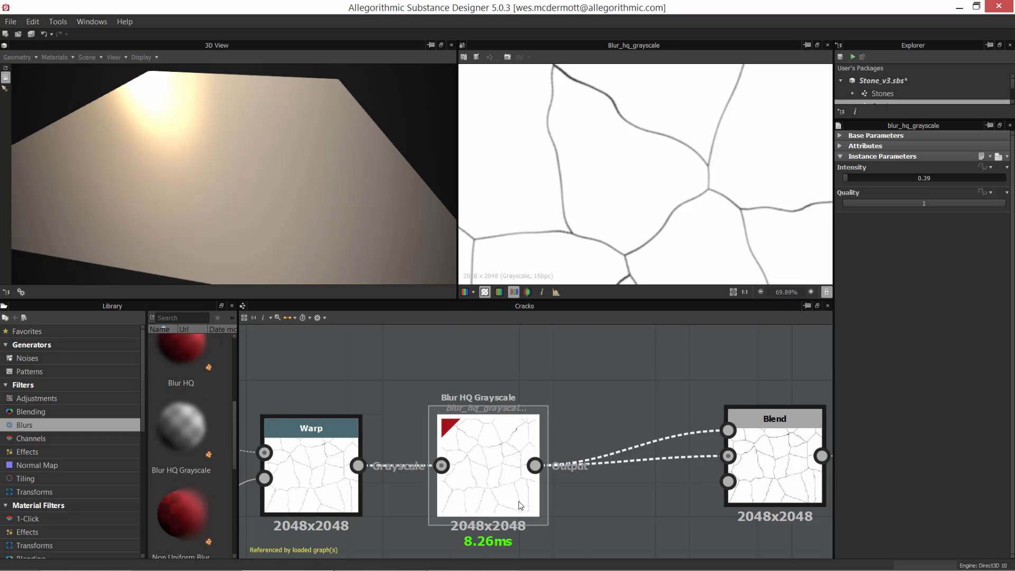
pyautogui.moveTo(939, 205); pyautogui.dragTo(1013, 205)
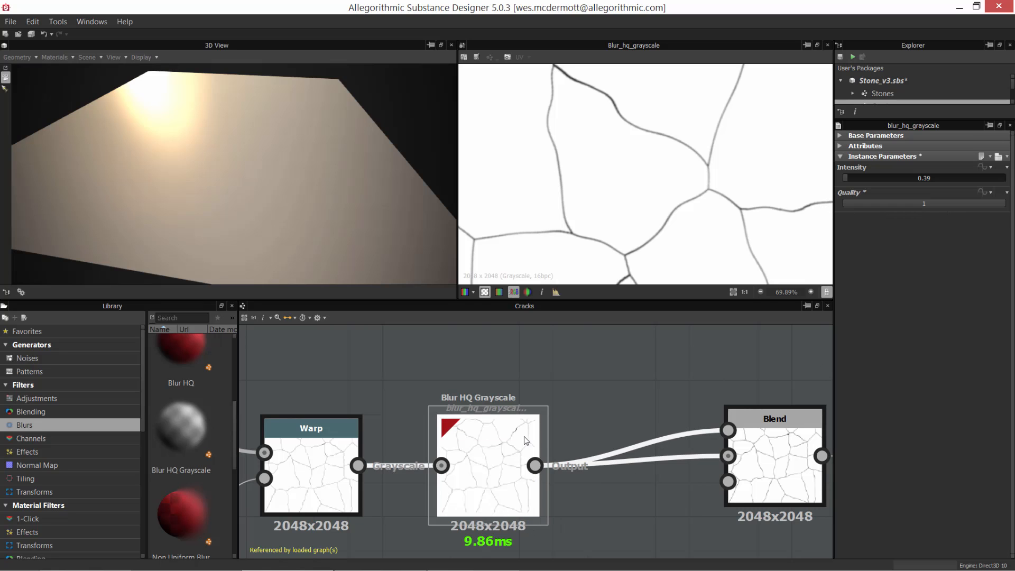
# Step: Examine the softened crack lines of the Blur HQ Grayscale output at close range and compare them with the unblurred Warp output
pyautogui.scroll(-3, 533, 430)
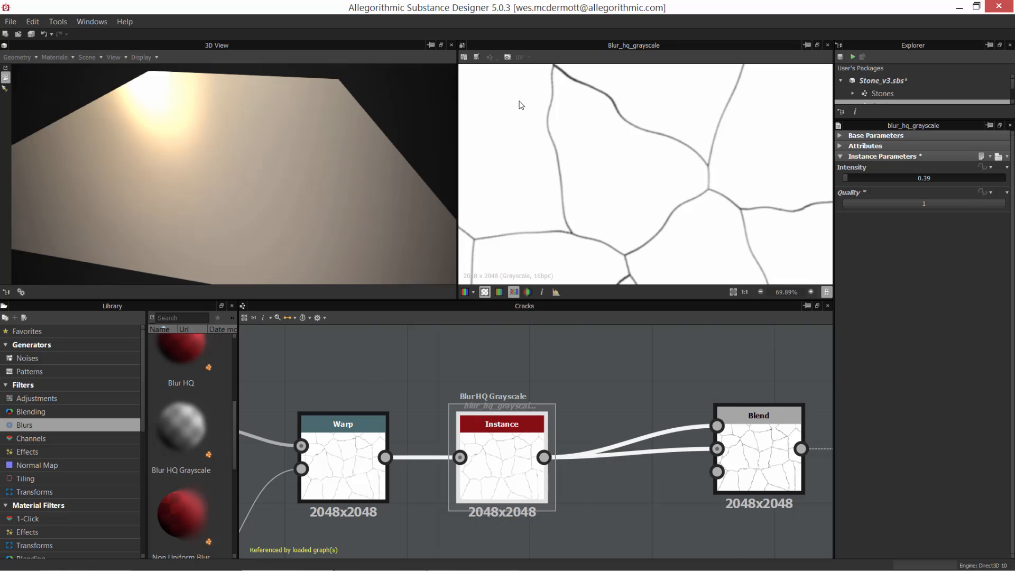
pyautogui.scroll(4, 562, 187)
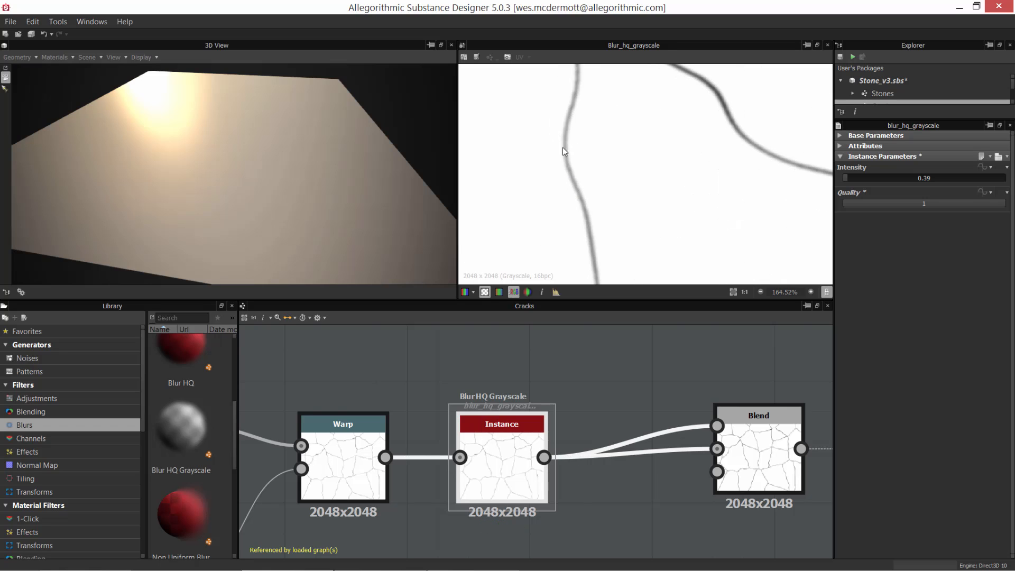
pyautogui.scroll(-3, 585, 154)
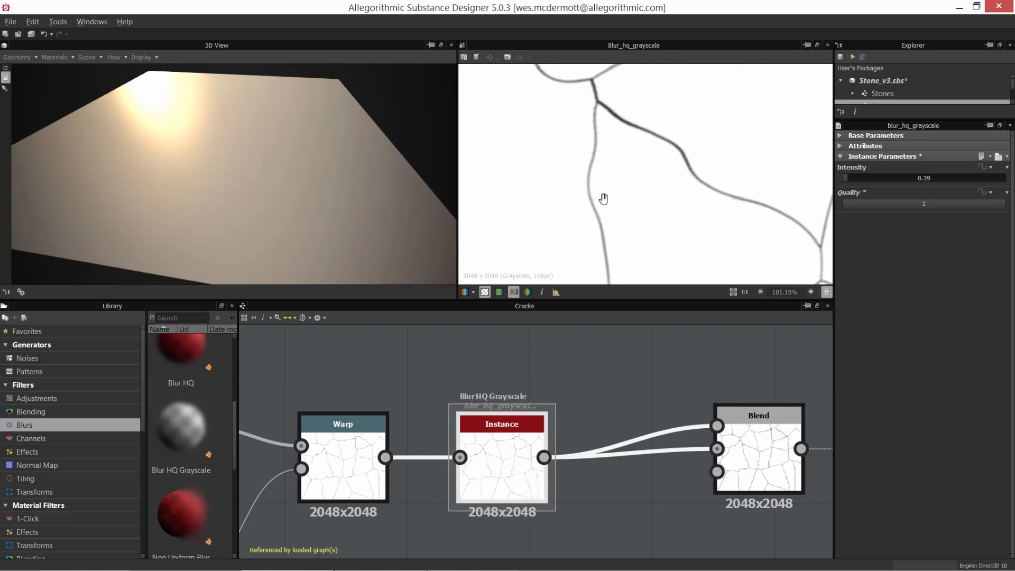
pyautogui.moveTo(600, 199); pyautogui.dragTo(638, 92, button='middle')
pyautogui.scroll(-3, 631, 133)
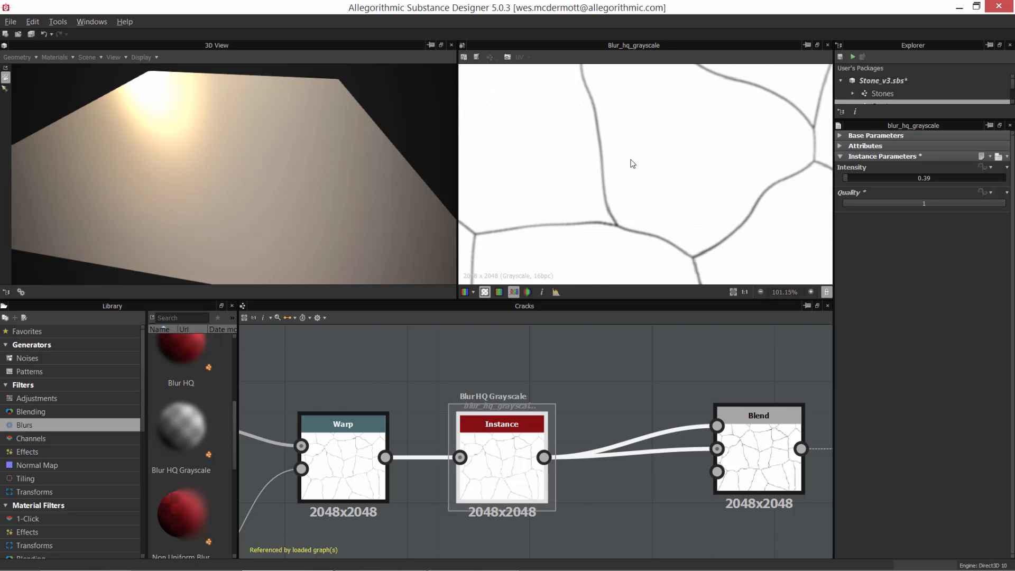
pyautogui.scroll(5, 628, 138)
pyautogui.click(344, 475)
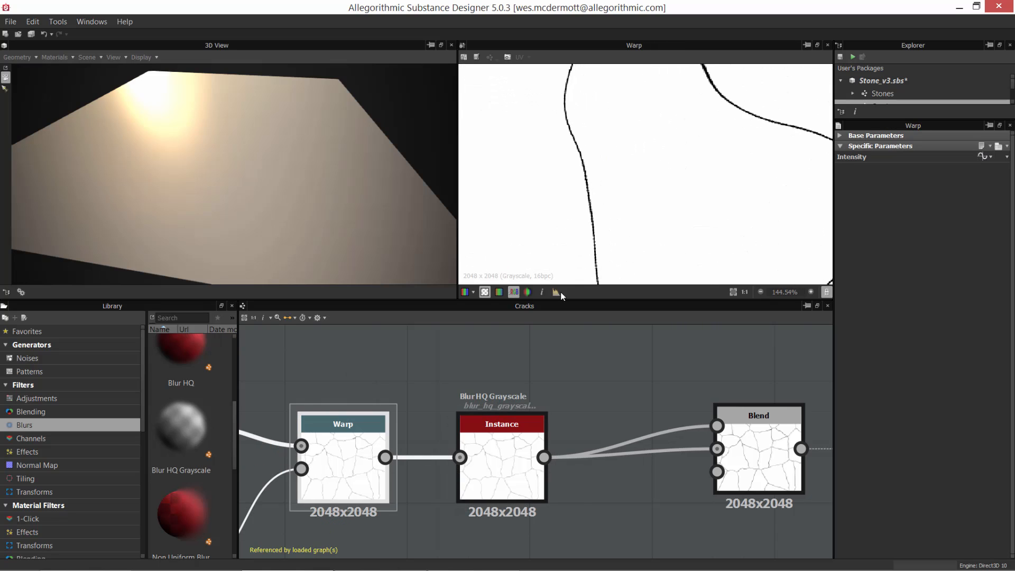
pyautogui.click(505, 454)
# Step: Nudge the Blur HQ Grayscale node toward the Blend node and show the Blend node's output and parameters
pyautogui.scroll(-2, 591, 493)
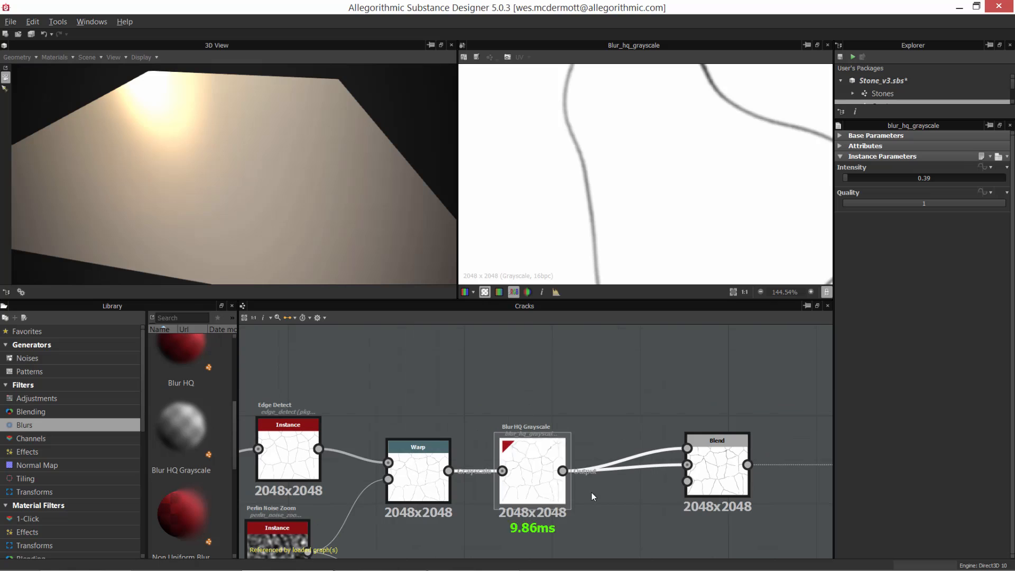
pyautogui.moveTo(592, 492); pyautogui.dragTo(484, 454, button='middle')
pyautogui.moveTo(430, 445); pyautogui.dragTo(437, 439)
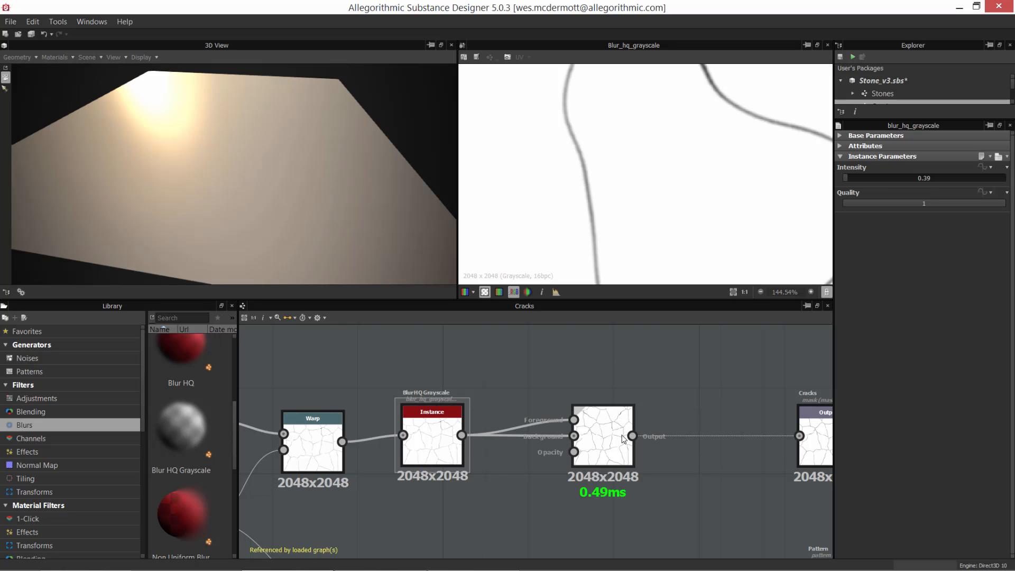
pyautogui.click(603, 423)
pyautogui.scroll(3, 610, 382)
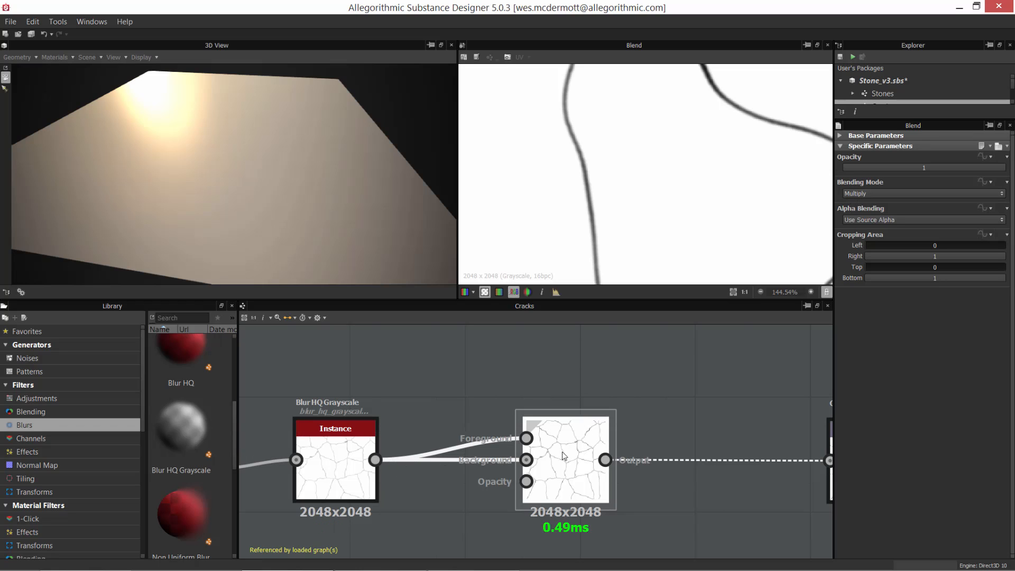
# Step: Compare the darkness of the crack lines in the Blur HQ Grayscale output with those in the Multiply Blend output
pyautogui.click(334, 449)
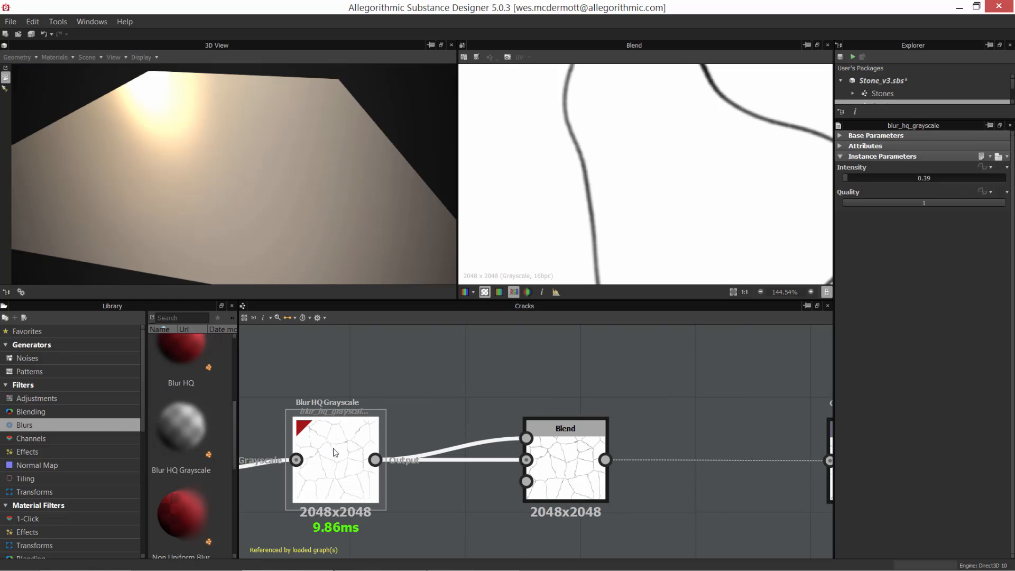
pyautogui.click(581, 449)
pyautogui.scroll(-3, 611, 160)
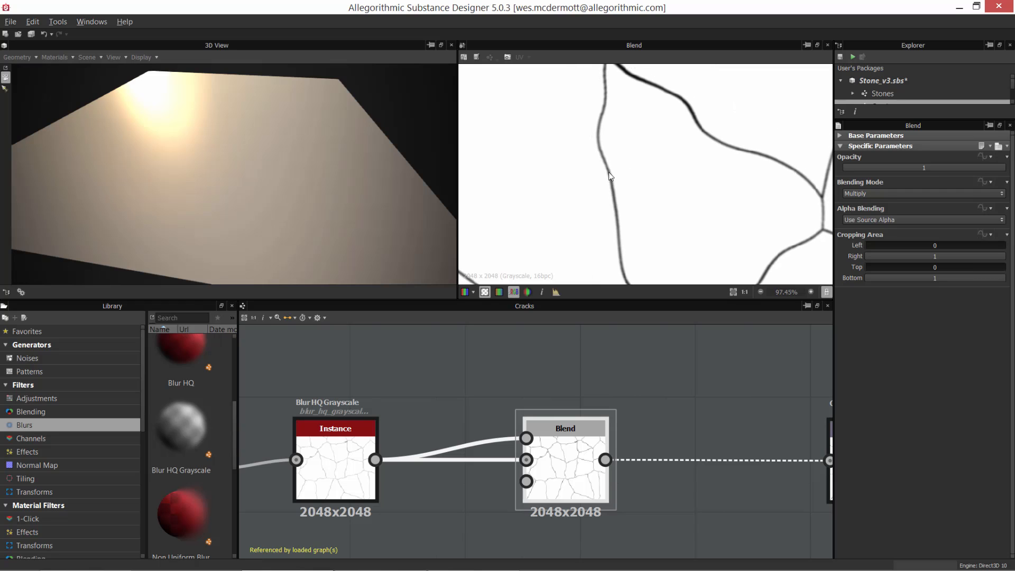
pyautogui.scroll(3, 608, 172)
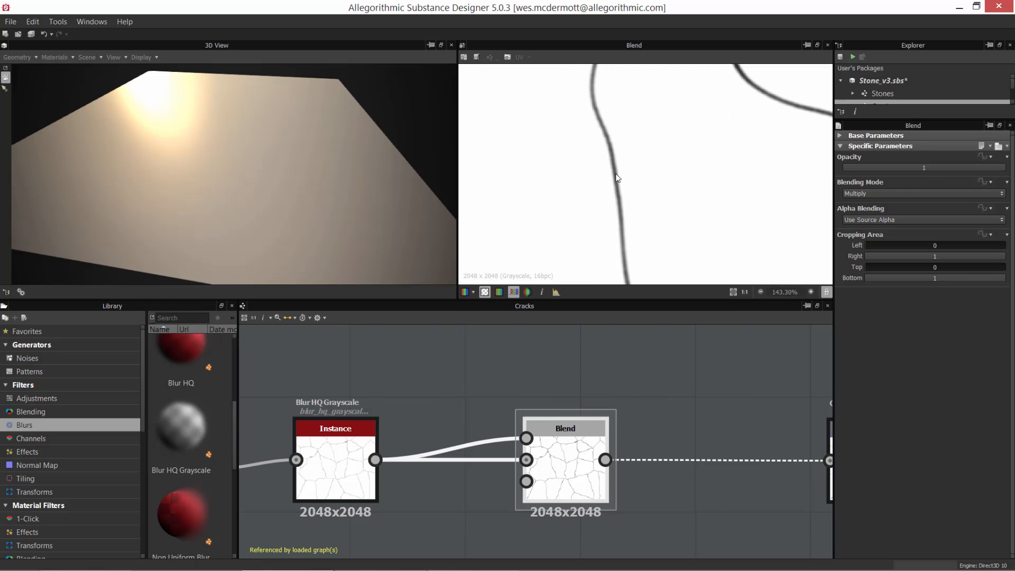
# Step: Compare the crack lines in the Warp node's output with those in the Blend node's output
pyautogui.moveTo(544, 392); pyautogui.dragTo(693, 394, button='middle')
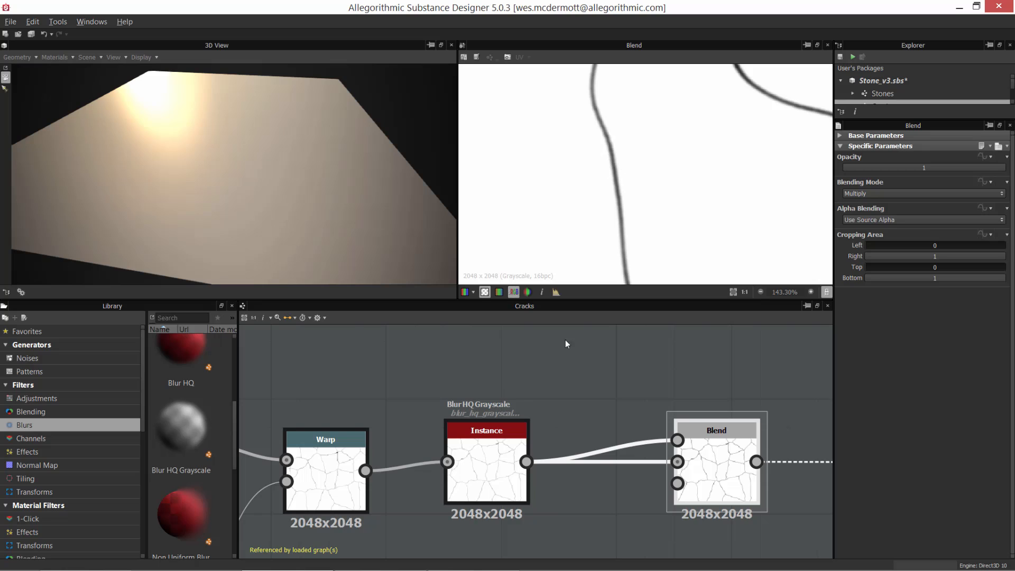
pyautogui.moveTo(565, 341); pyautogui.dragTo(585, 321, button='middle')
pyautogui.doubleClick(351, 446)
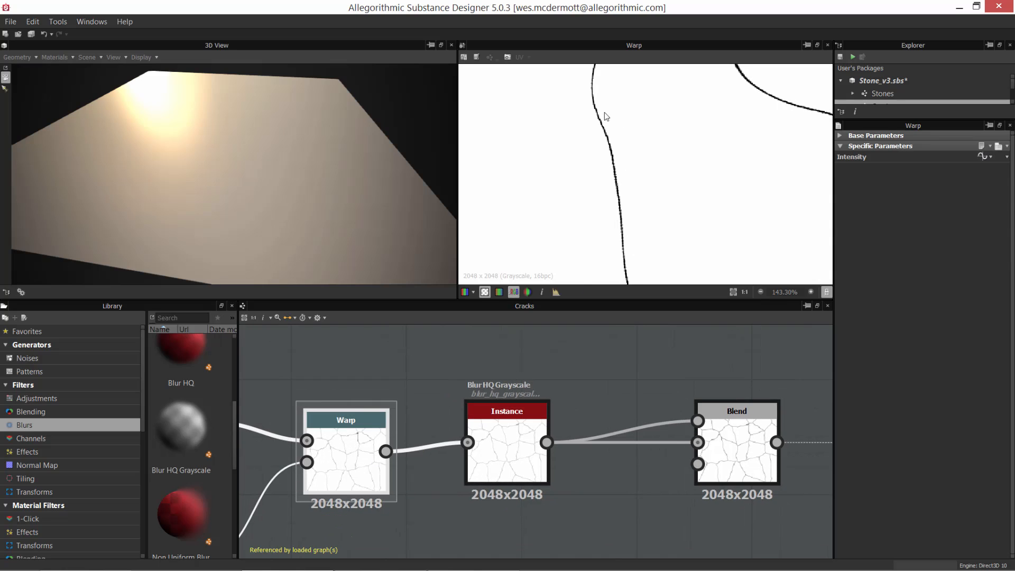
pyautogui.doubleClick(738, 441)
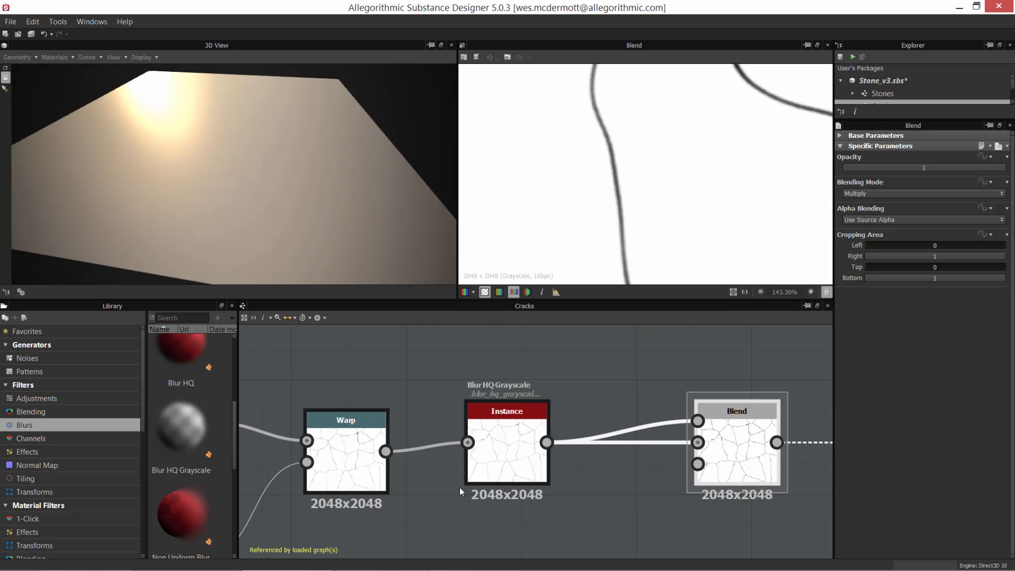
# Step: Shift the Warp and Blur HQ Grayscale nodes closer to the Blend node and examine the Warp output's crack edges
pyautogui.scroll(-3, 545, 497)
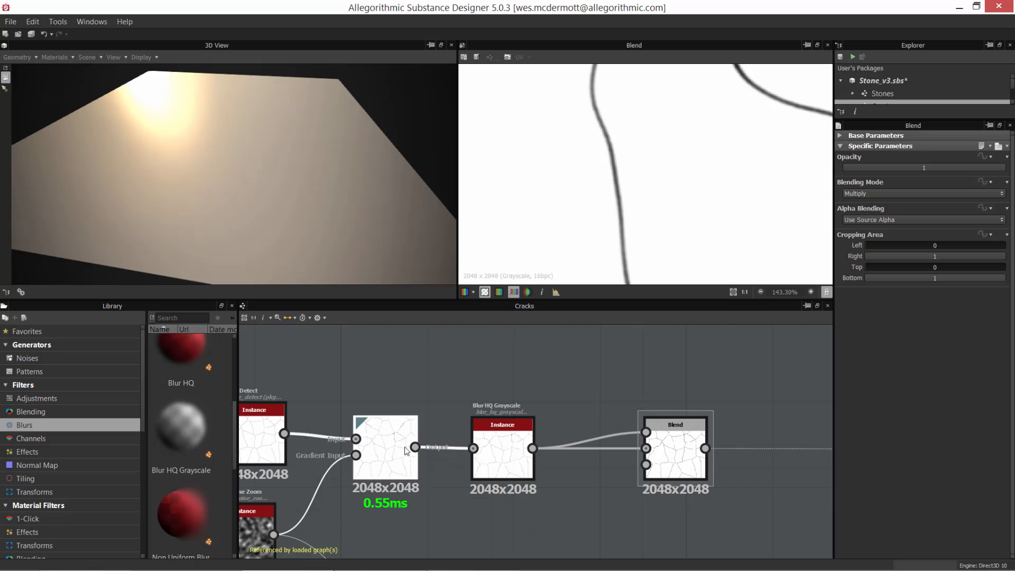
pyautogui.moveTo(517, 453); pyautogui.dragTo(539, 451)
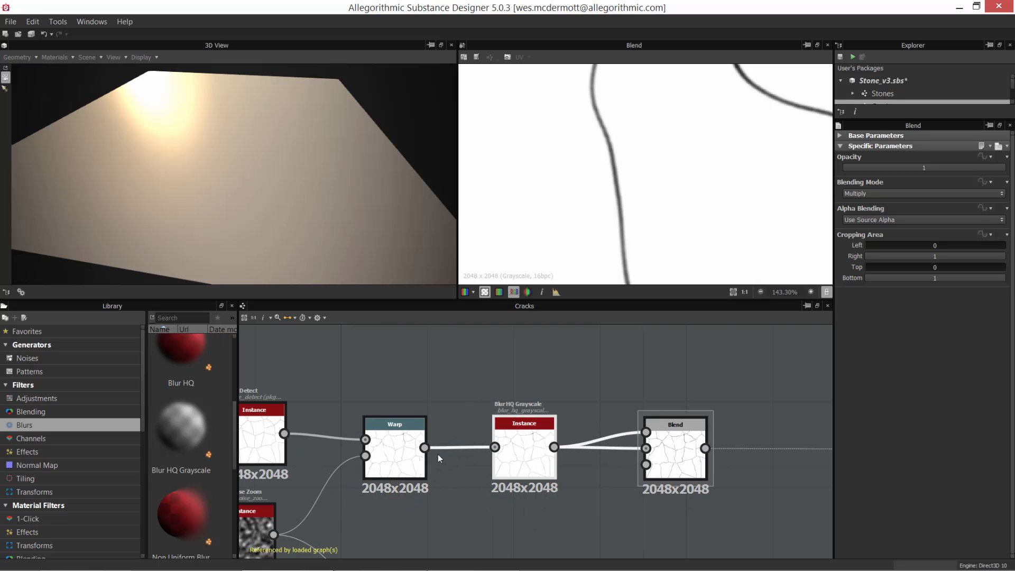
pyautogui.doubleClick(407, 456)
pyautogui.scroll(-3, 634, 163)
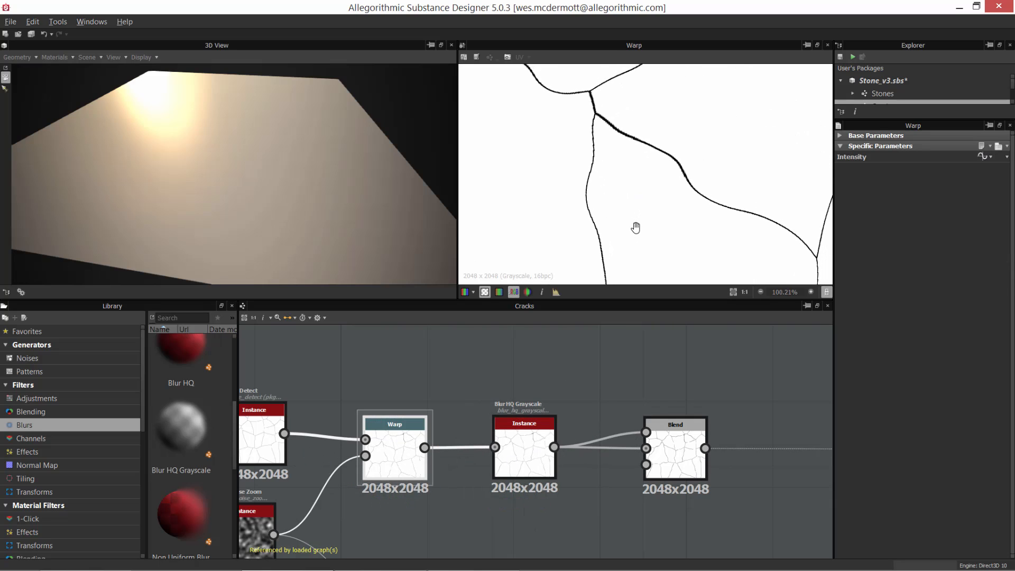
pyautogui.scroll(5, 623, 130)
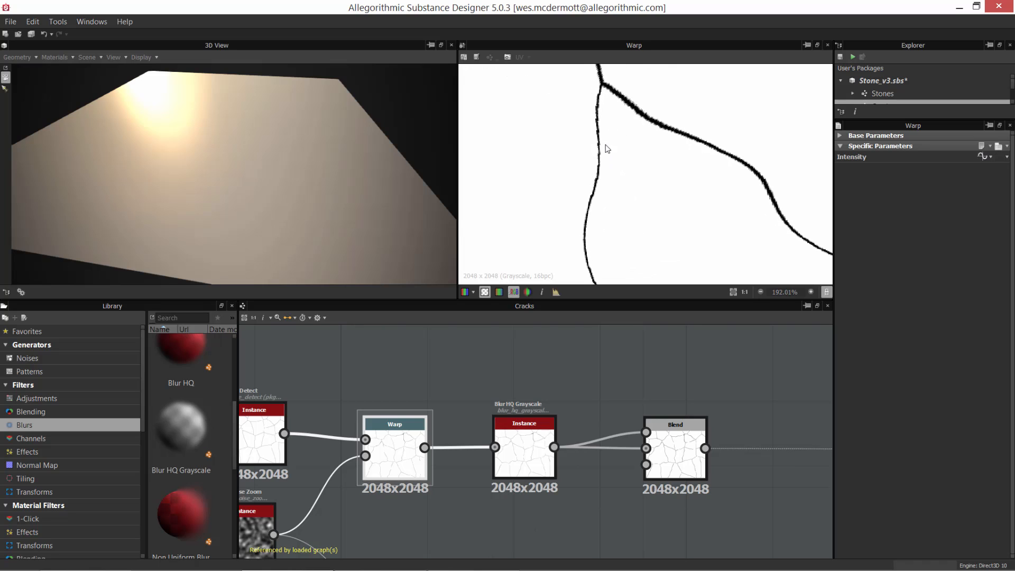
# Step: Show the Blur HQ Grayscale output followed by the Blend output, and examine the blended cracks up close and across the pattern
pyautogui.doubleClick(524, 452)
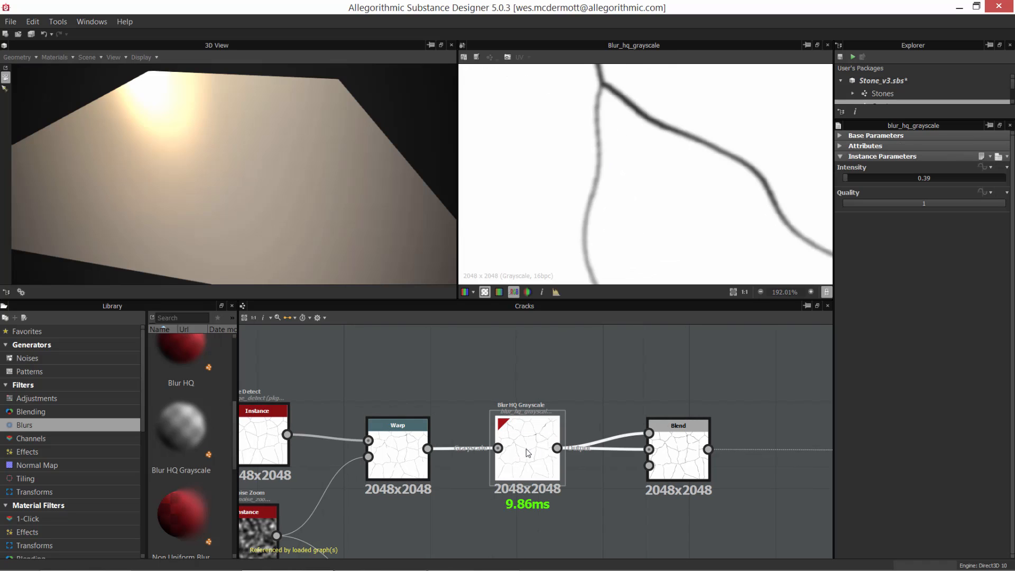
pyautogui.doubleClick(681, 444)
pyautogui.scroll(-5, 648, 183)
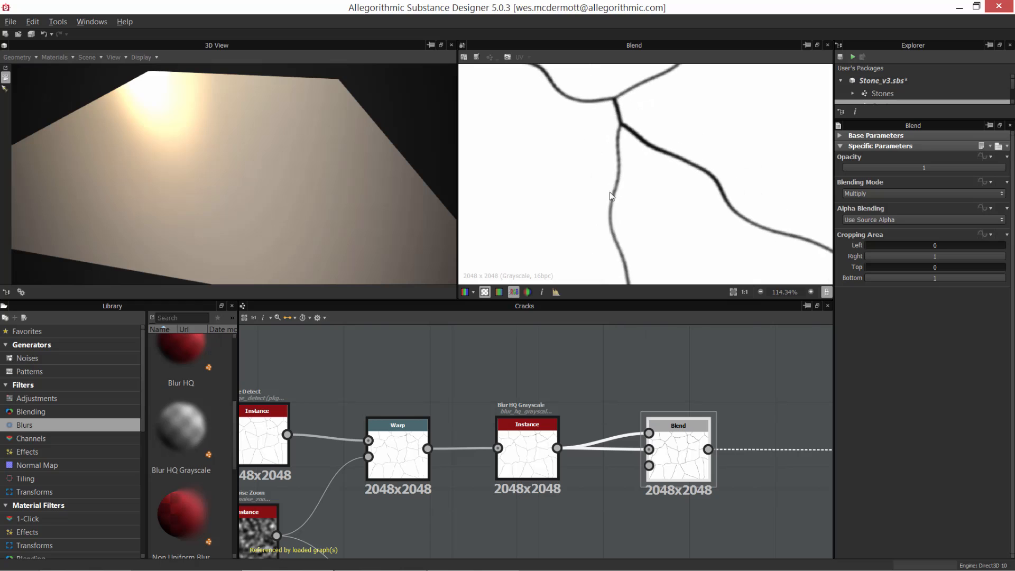
pyautogui.scroll(-1, 632, 138)
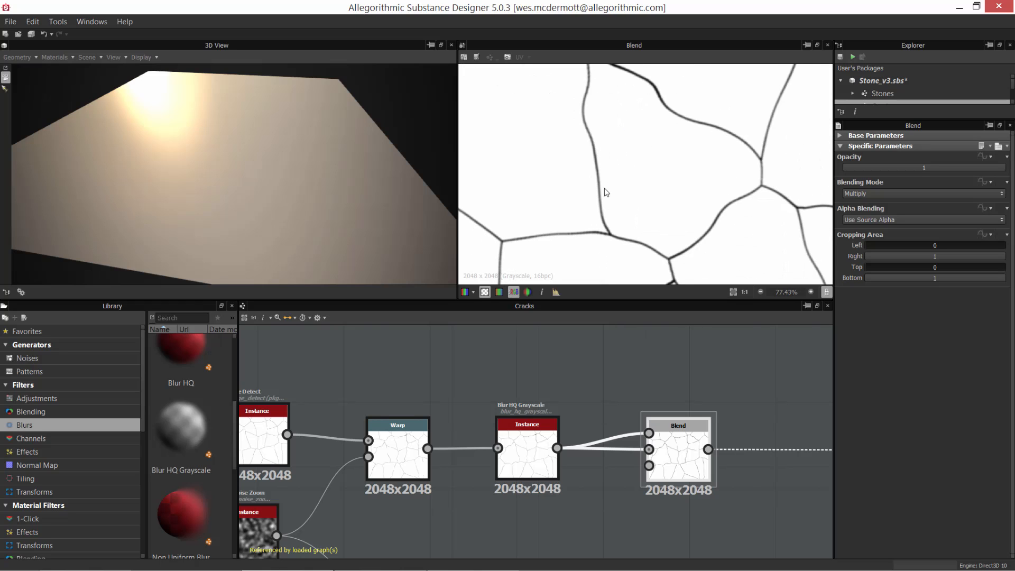
# Step: Show the Cracks output node's mask in the 2D view together with its attributes
pyautogui.moveTo(626, 445); pyautogui.dragTo(390, 436, button='middle')
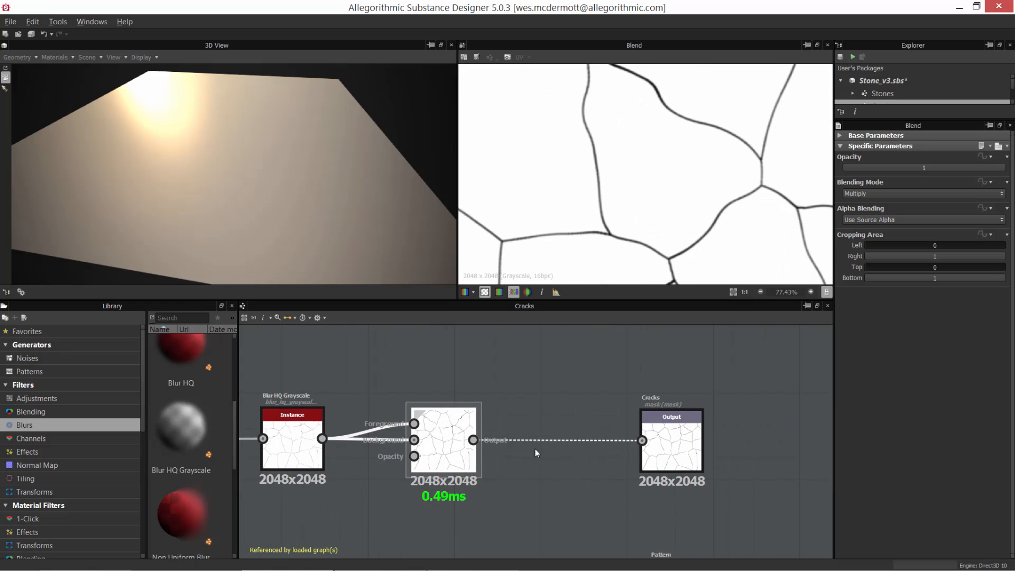
pyautogui.scroll(-1, 581, 464)
pyautogui.moveTo(596, 470); pyautogui.dragTo(573, 439, button='middle')
pyautogui.doubleClick(640, 414)
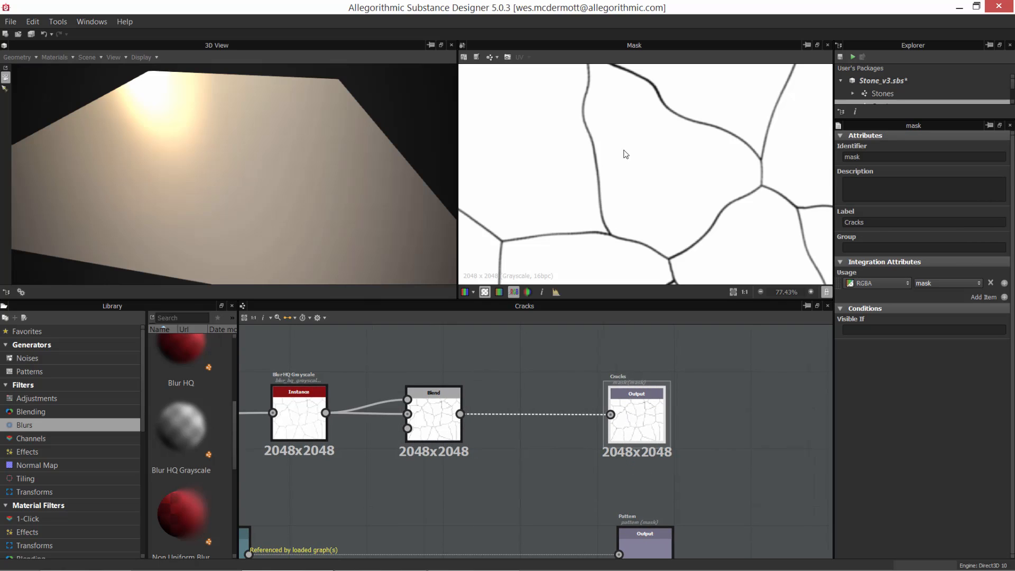
pyautogui.scroll(-1, 623, 153)
# Step: Bring both output branches of the Cracks graph into view and enlarge the Explorer to list all graphs in the package
pyautogui.moveTo(632, 418); pyautogui.dragTo(641, 420)
pyautogui.scroll(-4, 499, 456)
pyautogui.moveTo(530, 443); pyautogui.dragTo(647, 448, button='middle')
pyautogui.scroll(-1, 586, 452)
pyautogui.moveTo(553, 470); pyautogui.dragTo(585, 462, button='middle')
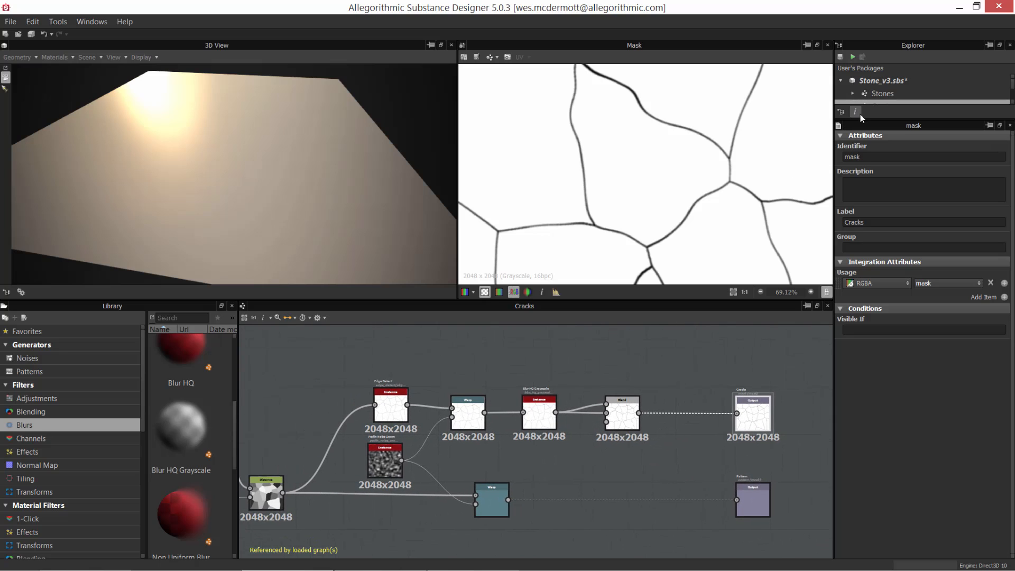
pyautogui.moveTo(860, 112); pyautogui.dragTo(859, 245)
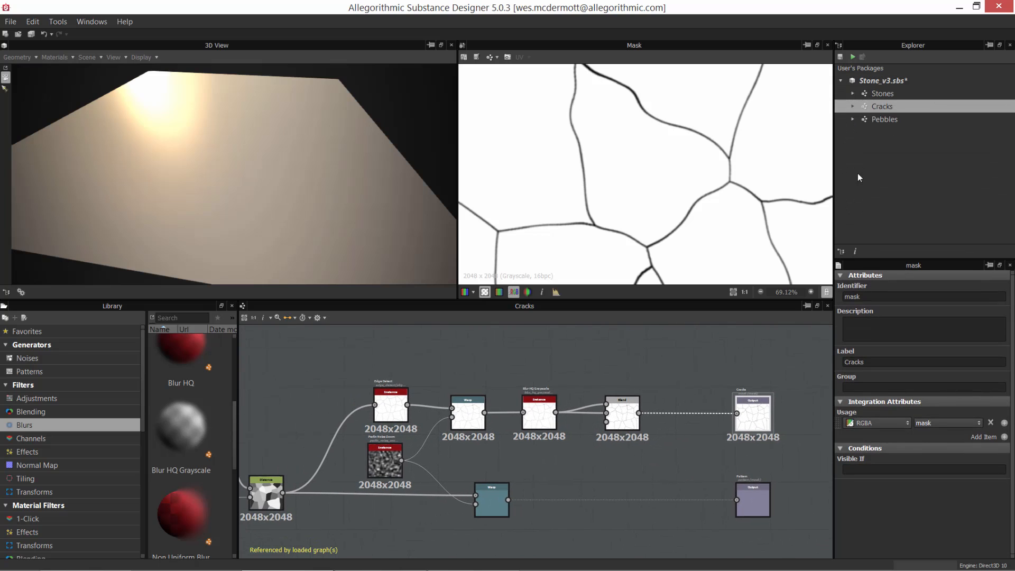
# Step: Display the list of nodes that can be added to the graph, including Output, and close it without adding one
pyautogui.moveTo(667, 455); pyautogui.dragTo(526, 454, button='middle')
pyautogui.scroll(1, 705, 415)
pyautogui.click(677, 386)
pyautogui.press('space')
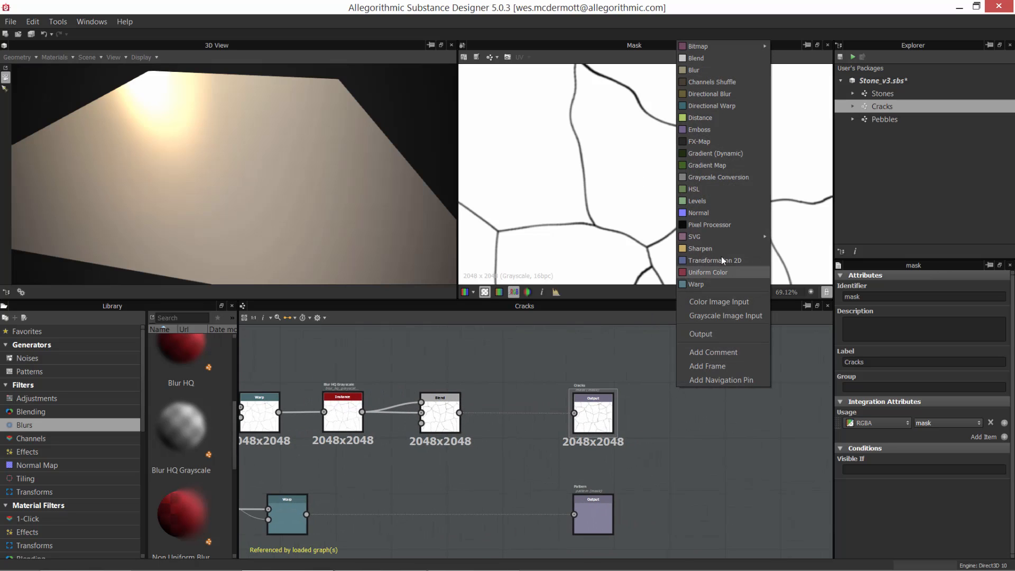
pyautogui.click(668, 461)
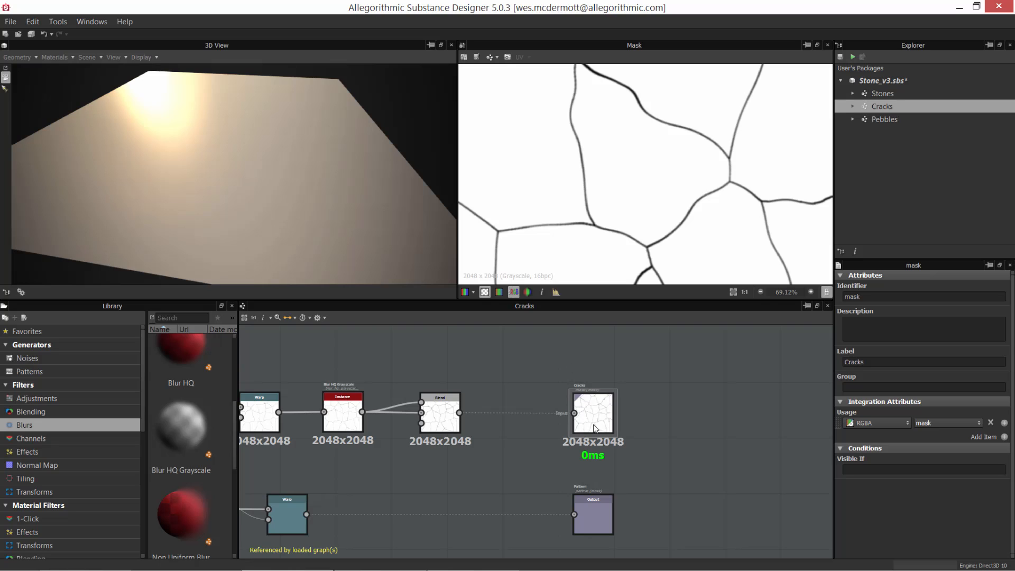
# Step: Review the usage options available for the Cracks output node, keeping its usage as mask
pyautogui.click(598, 404)
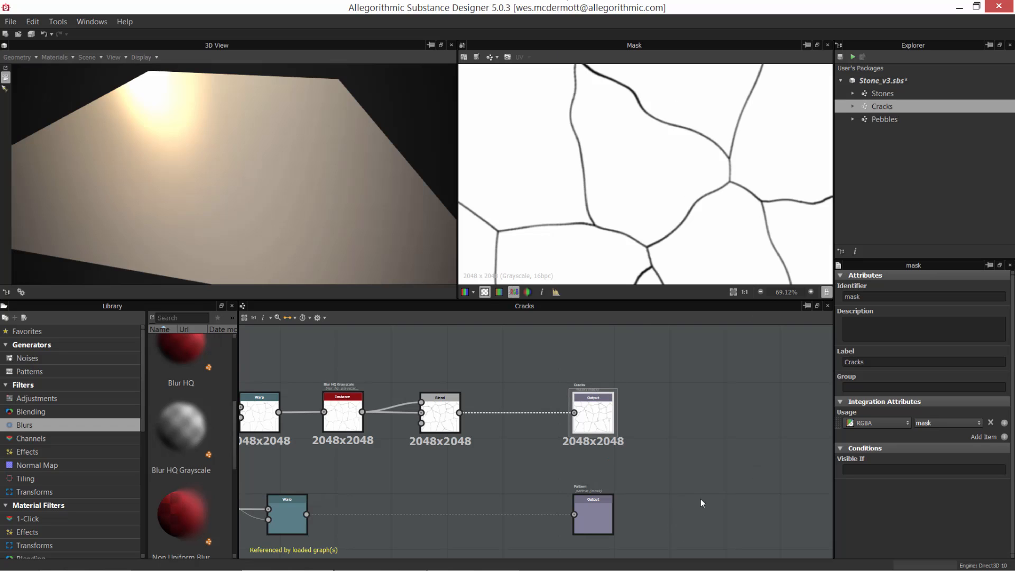
pyautogui.moveTo(702, 503); pyautogui.dragTo(736, 454, button='middle')
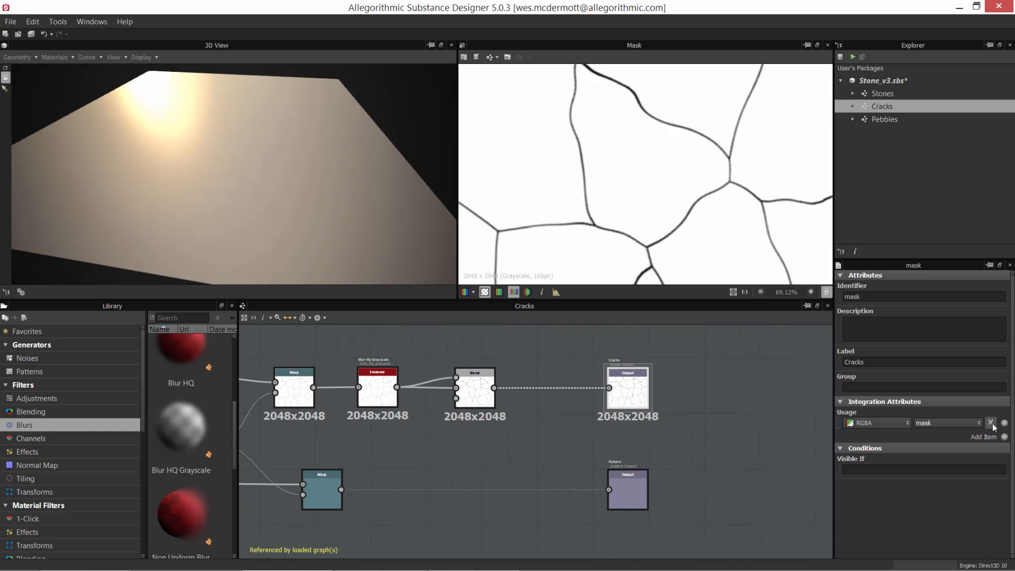
pyautogui.click(938, 423)
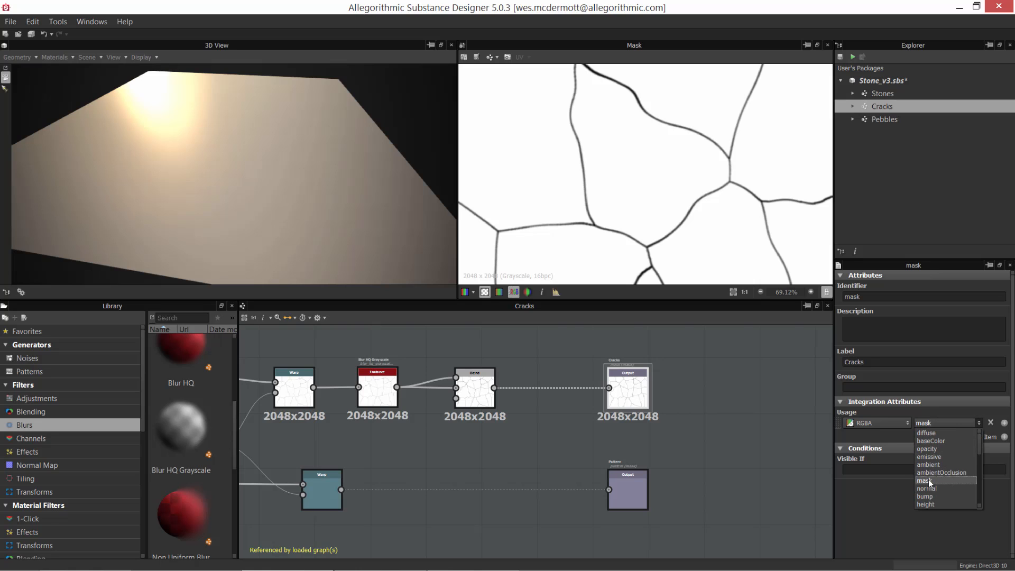
pyautogui.click(870, 526)
pyautogui.moveTo(669, 479); pyautogui.dragTo(731, 483, button='middle')
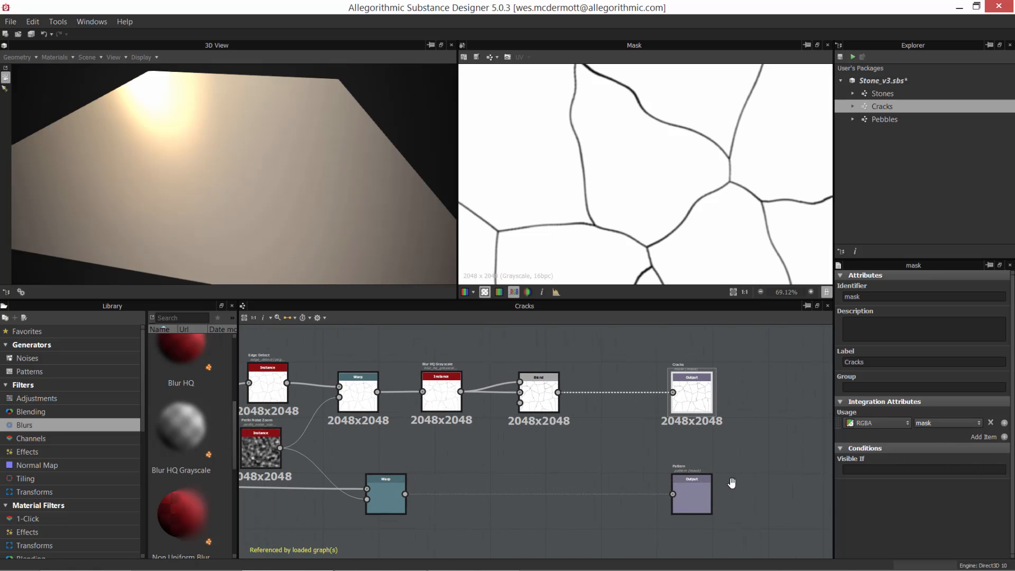
# Step: Compare the Distance node's grayscale cell pattern with the Blend node's crack lines in the 2D view
pyautogui.keyDown('alt'); pyautogui.moveTo(565, 501); pyautogui.dragTo(440, 463, button='right'); pyautogui.keyUp('alt')
pyautogui.moveTo(410, 470); pyautogui.dragTo(541, 452, button='middle')
pyautogui.scroll(1, 356, 499)
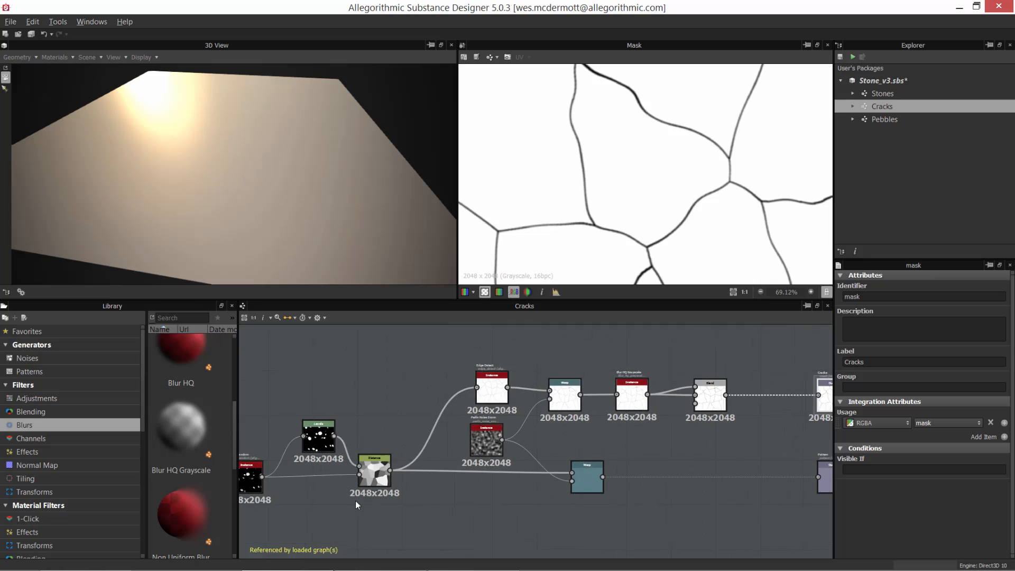
pyautogui.moveTo(355, 500); pyautogui.dragTo(419, 499, button='middle')
pyautogui.doubleClick(427, 475)
pyautogui.scroll(-4, 608, 210)
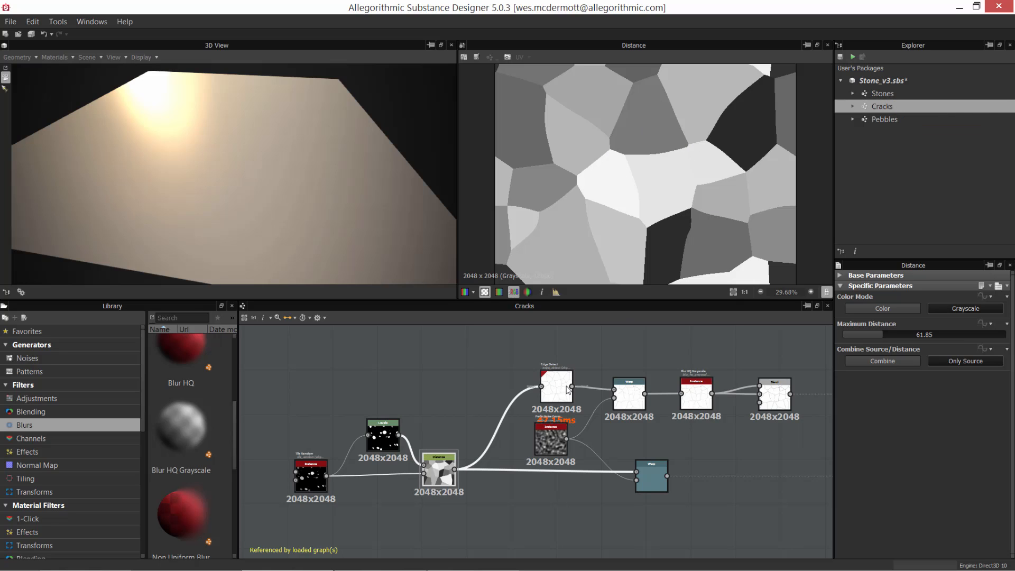
pyautogui.doubleClick(775, 398)
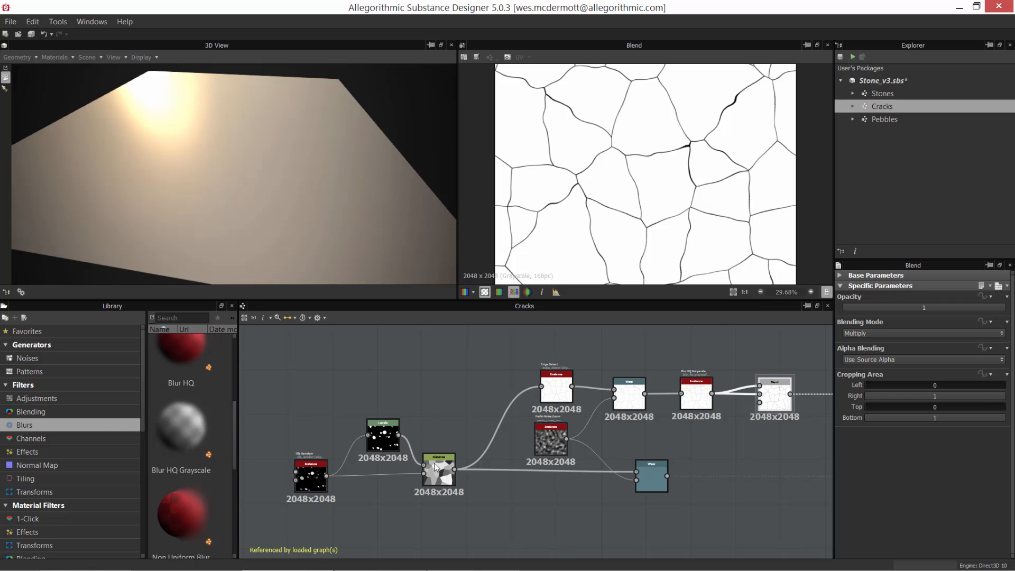
pyautogui.doubleClick(435, 466)
# Step: Move the Edge Detect, Perlin Noise Zoom, upper Warp, Blur HQ Grayscale and Blend nodes together slightly up in the graph
pyautogui.moveTo(530, 436); pyautogui.dragTo(465, 463, button='middle')
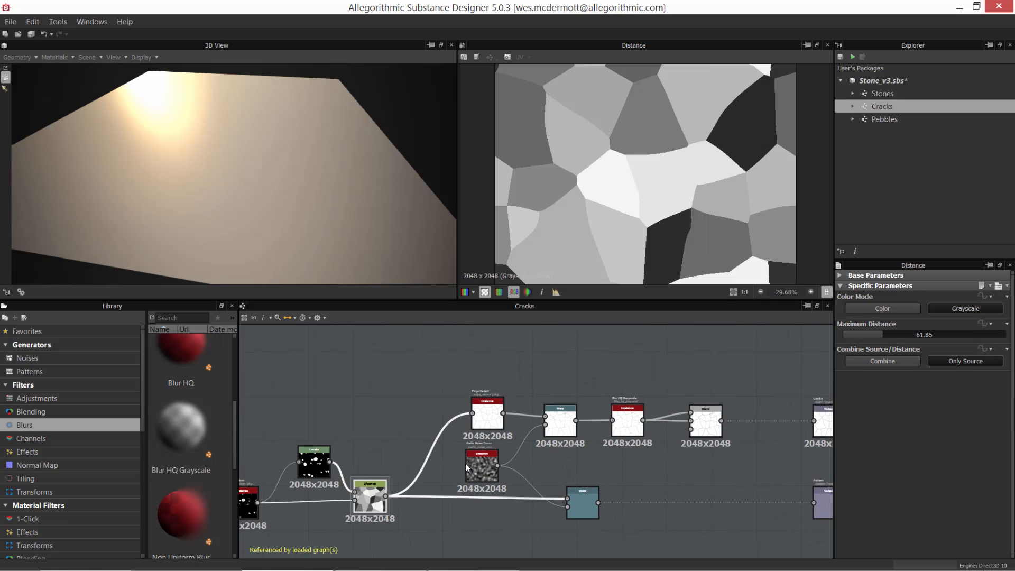
pyautogui.scroll(1, 465, 462)
pyautogui.moveTo(431, 360); pyautogui.dragTo(726, 457)
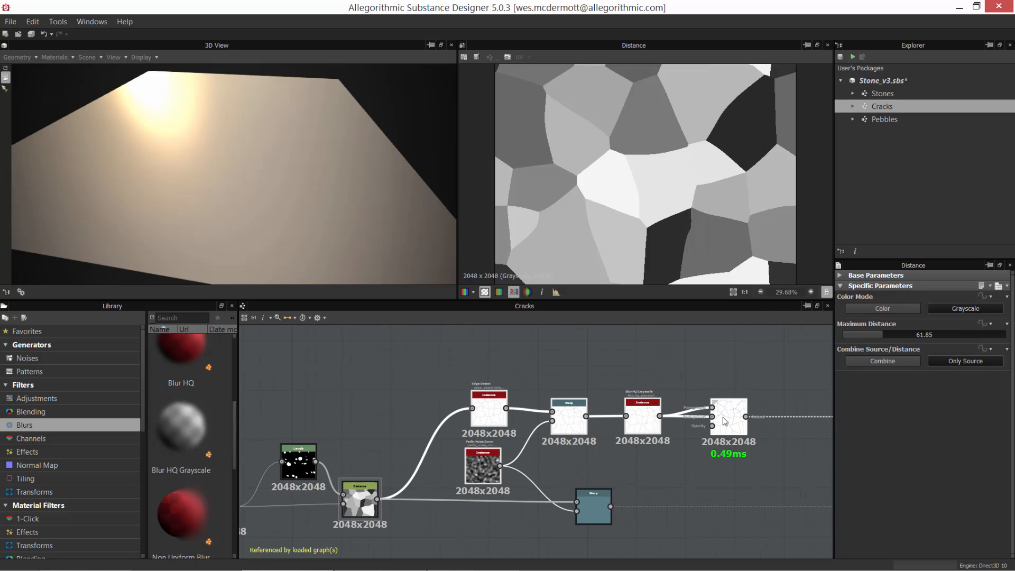
pyautogui.moveTo(730, 420); pyautogui.dragTo(724, 406)
# Step: View the Blend and Distance results again and move the Distance node slightly closer to the lower Warp node
pyautogui.doubleClick(723, 402)
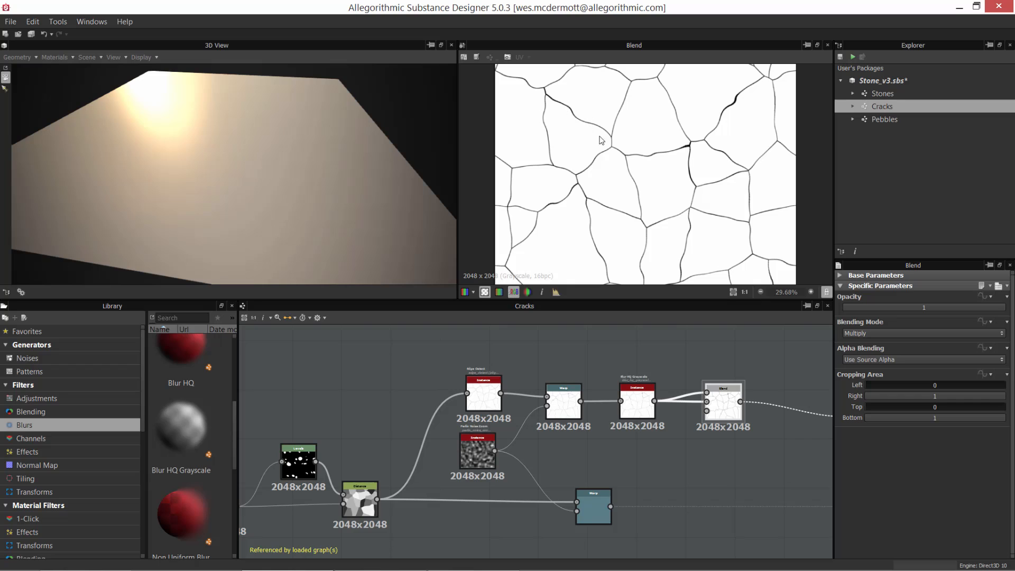
pyautogui.doubleClick(353, 488)
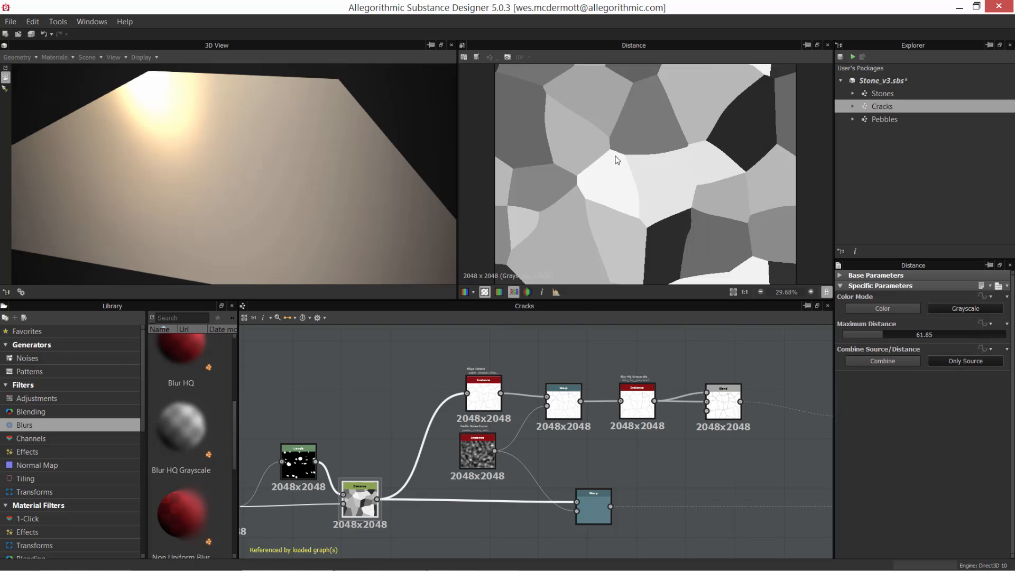
pyautogui.moveTo(434, 513); pyautogui.dragTo(448, 464, button='middle')
pyautogui.scroll(1, 407, 479)
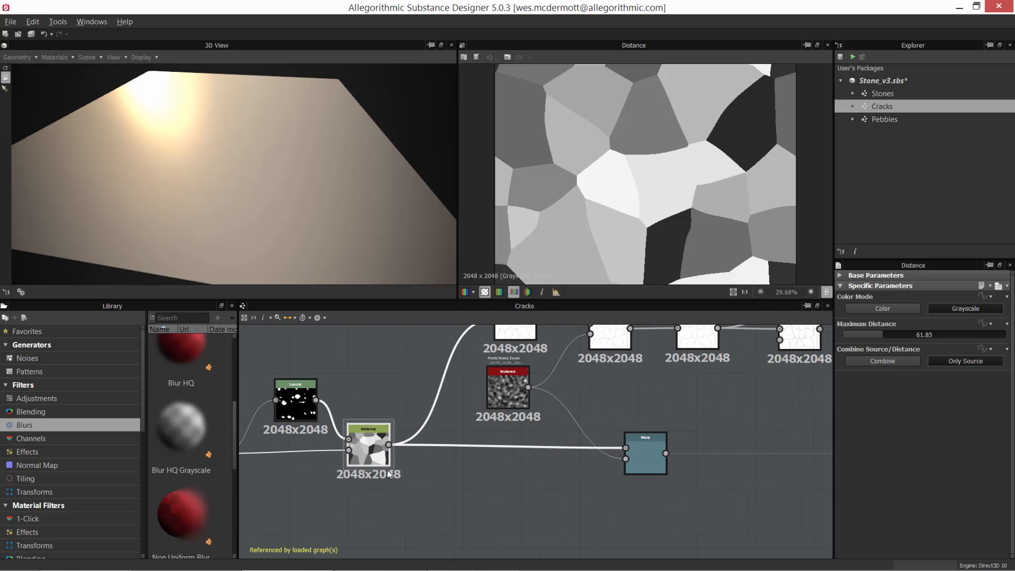
pyautogui.moveTo(376, 456); pyautogui.dragTo(399, 463)
pyautogui.moveTo(524, 480); pyautogui.dragTo(433, 515, button='middle')
# Step: Compare the warped cell pattern with the warped crack lines, and view the Perlin Noise Zoom that drives both Warp nodes
pyautogui.doubleClick(514, 360)
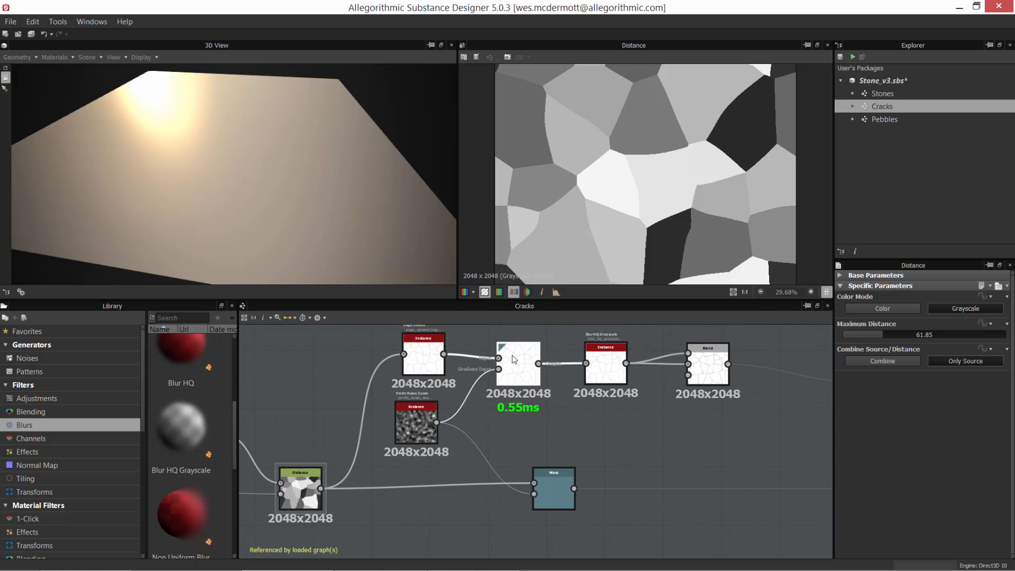
pyautogui.doubleClick(548, 492)
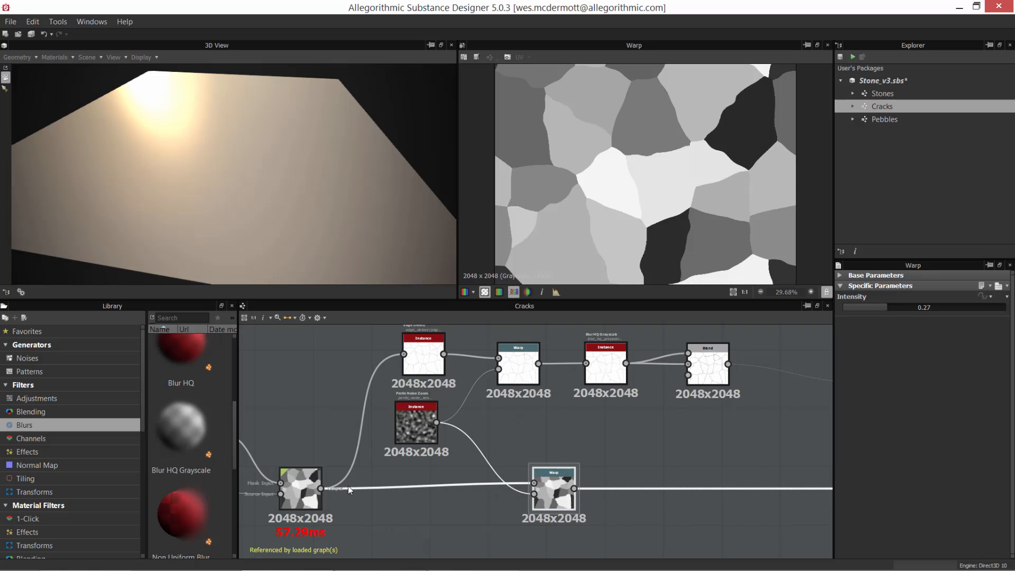
pyautogui.doubleClick(408, 424)
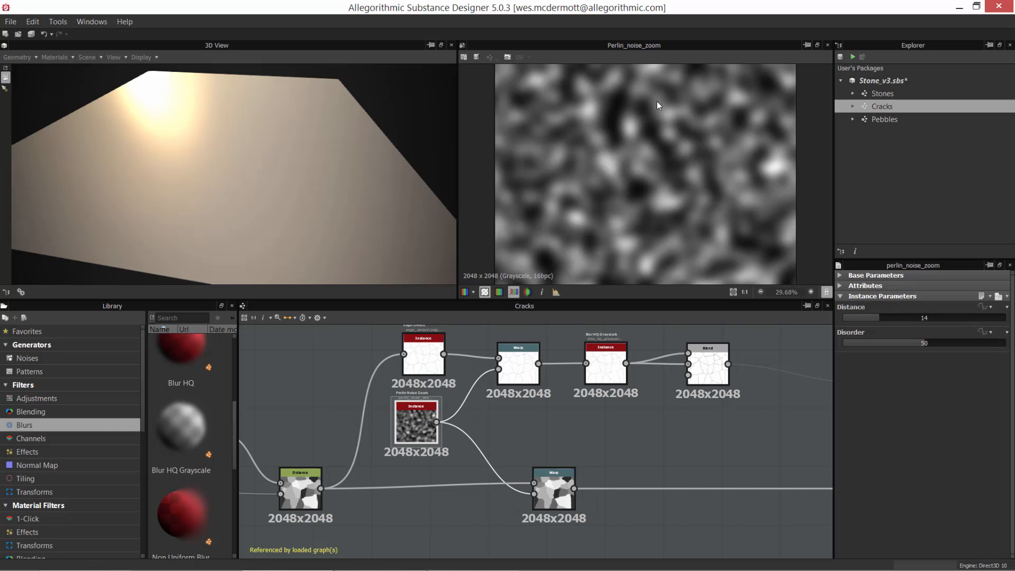
pyautogui.doubleClick(555, 484)
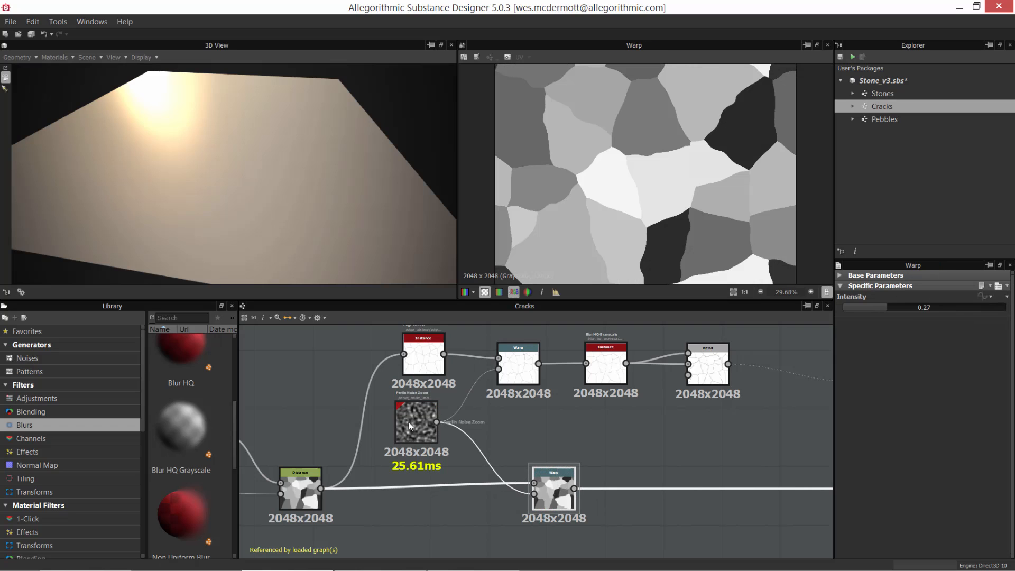
pyautogui.doubleClick(530, 372)
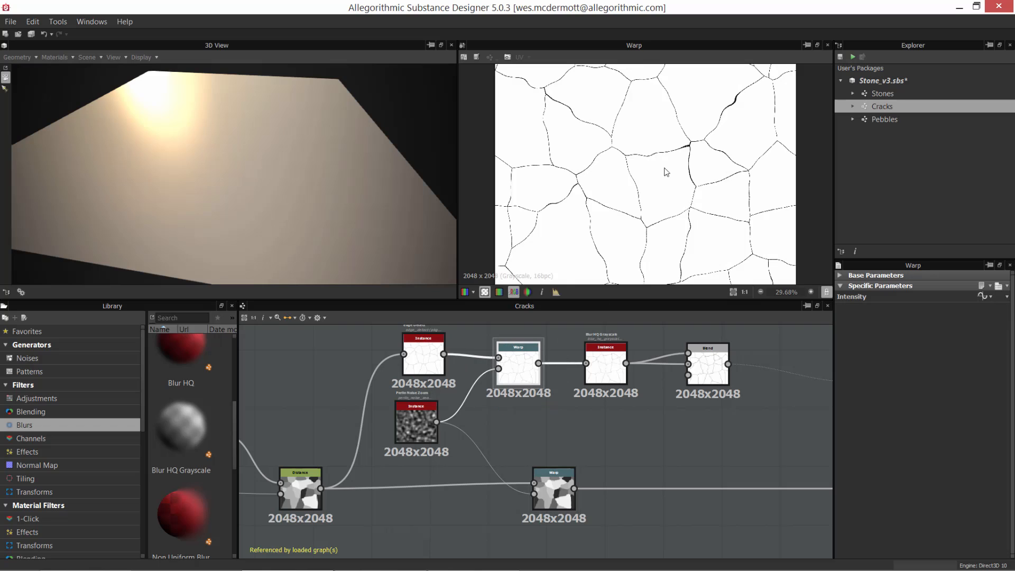
pyautogui.doubleClick(539, 487)
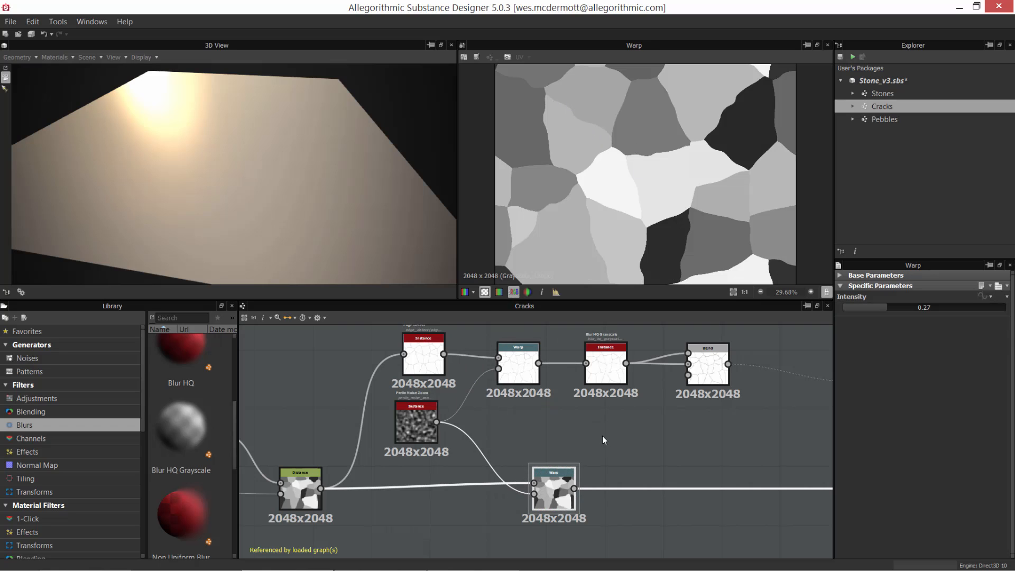
# Step: Show the Pattern output node's result in the 2D view together with its attributes and mask usage
pyautogui.moveTo(604, 440); pyautogui.dragTo(523, 446, button='middle')
pyautogui.moveTo(652, 405); pyautogui.dragTo(631, 377, button='middle')
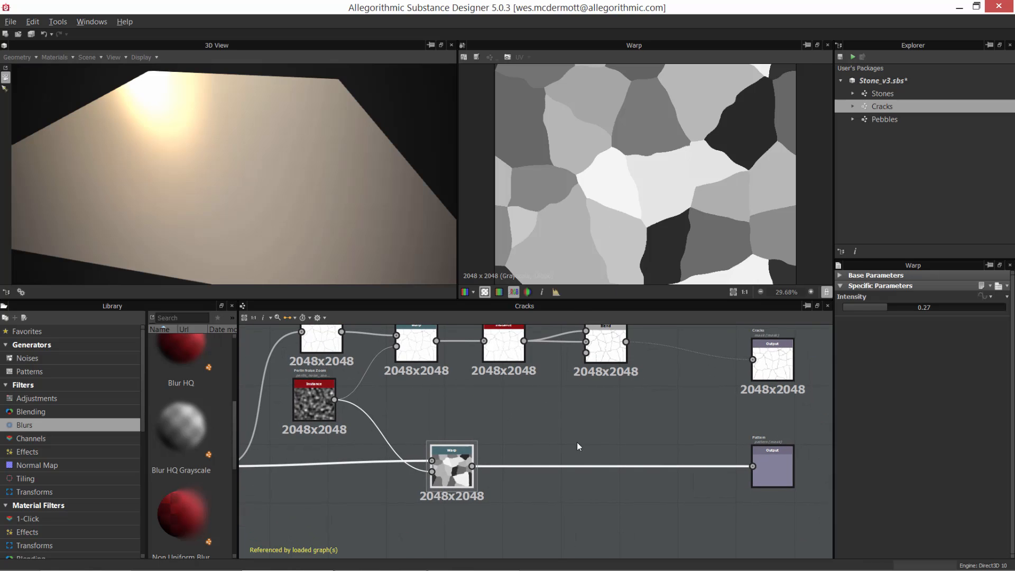
pyautogui.doubleClick(772, 468)
pyautogui.moveTo(713, 432); pyautogui.dragTo(547, 424, button='middle')
pyautogui.scroll(2, 595, 438)
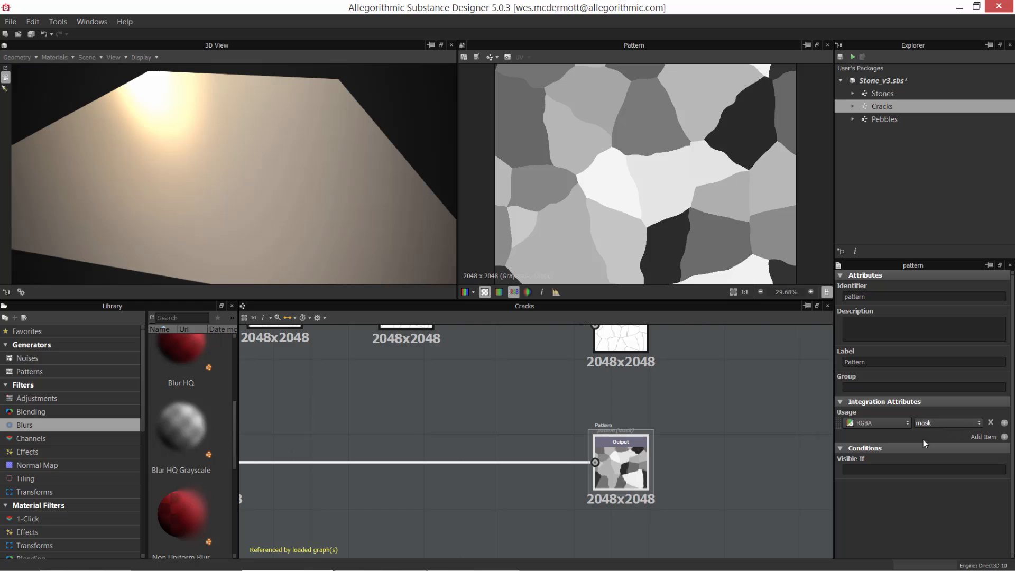
# Step: Move the Cracks output node slightly up and right, and the Pattern output node slightly right in the graph
pyautogui.moveTo(699, 452); pyautogui.dragTo(701, 497, button='middle')
pyautogui.scroll(-2, 716, 461)
pyautogui.moveTo(644, 393); pyautogui.dragTo(660, 372)
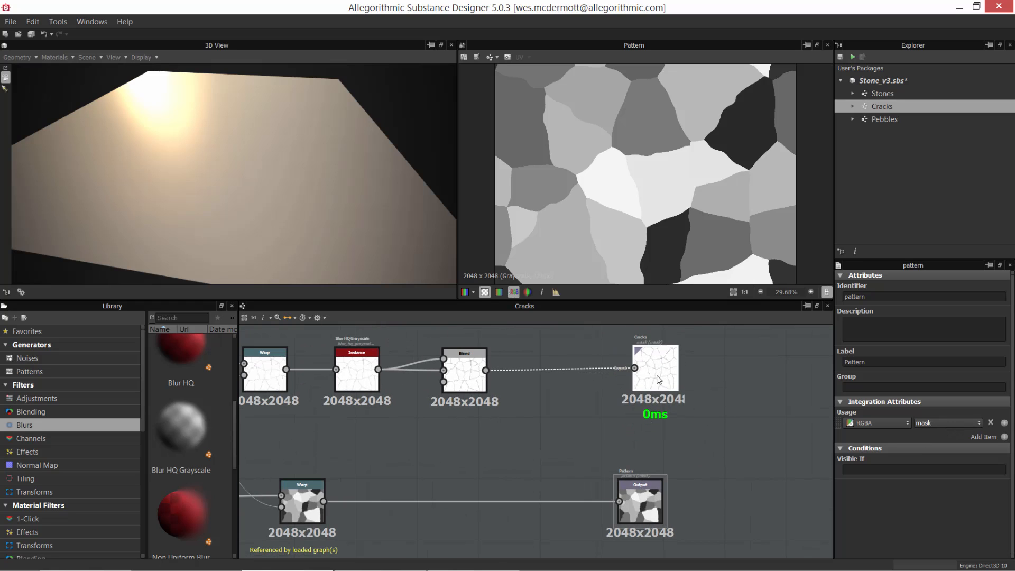
pyautogui.moveTo(637, 496); pyautogui.dragTo(662, 497)
pyautogui.scroll(-2, 579, 443)
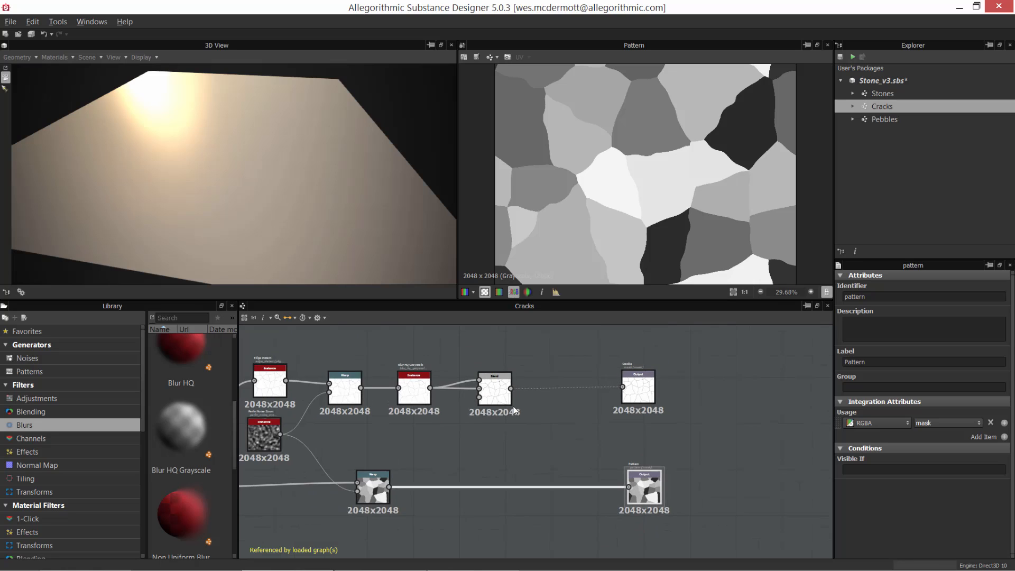
# Step: Preview the Cracks graph's exposed input parameters, with its Attributes section collapsed and the properties area enlarged
pyautogui.moveTo(527, 411); pyautogui.dragTo(730, 410, button='middle')
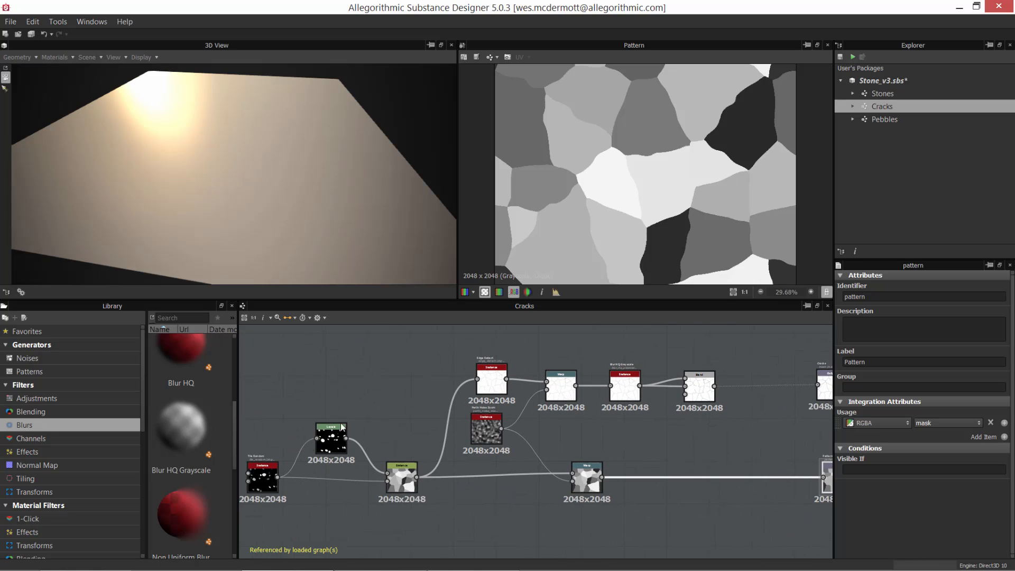
pyautogui.scroll(2, 546, 437)
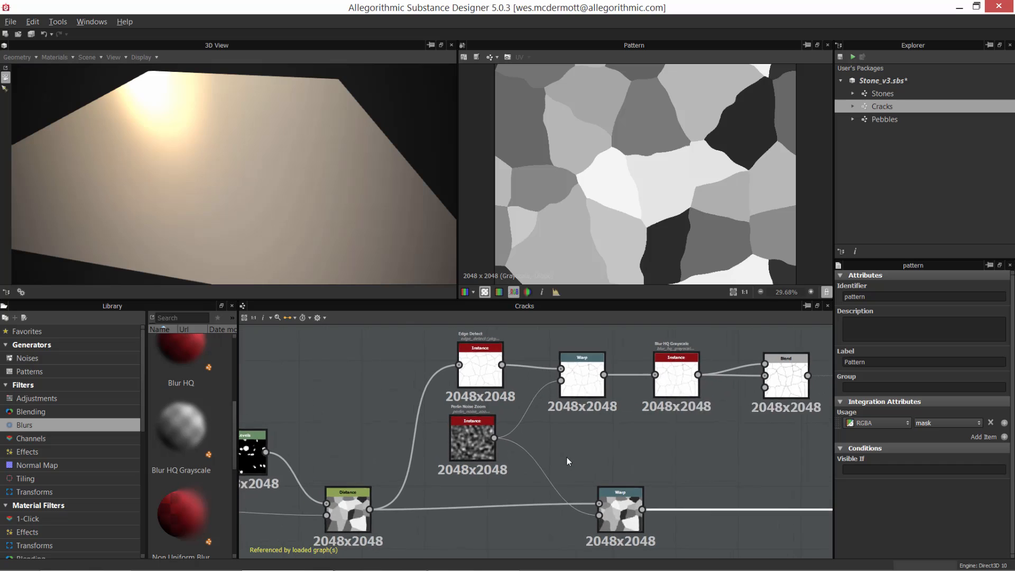
pyautogui.click(586, 384)
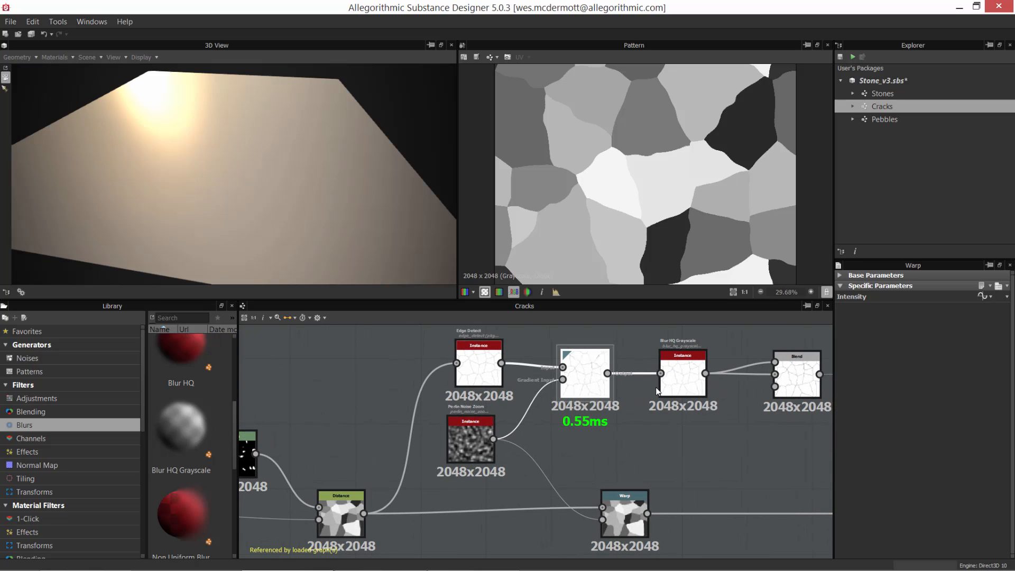
pyautogui.click(735, 446)
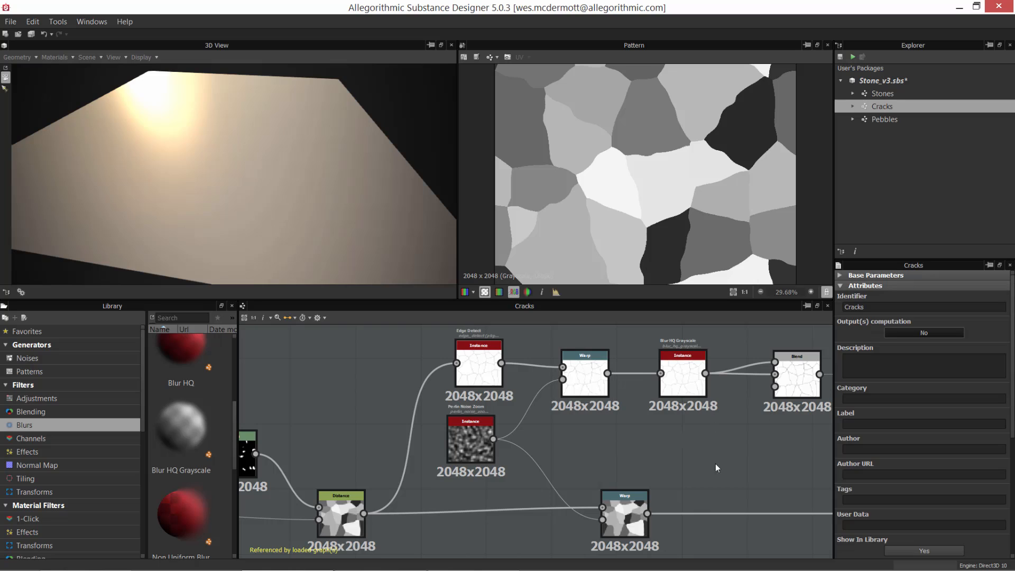
pyautogui.click(841, 285)
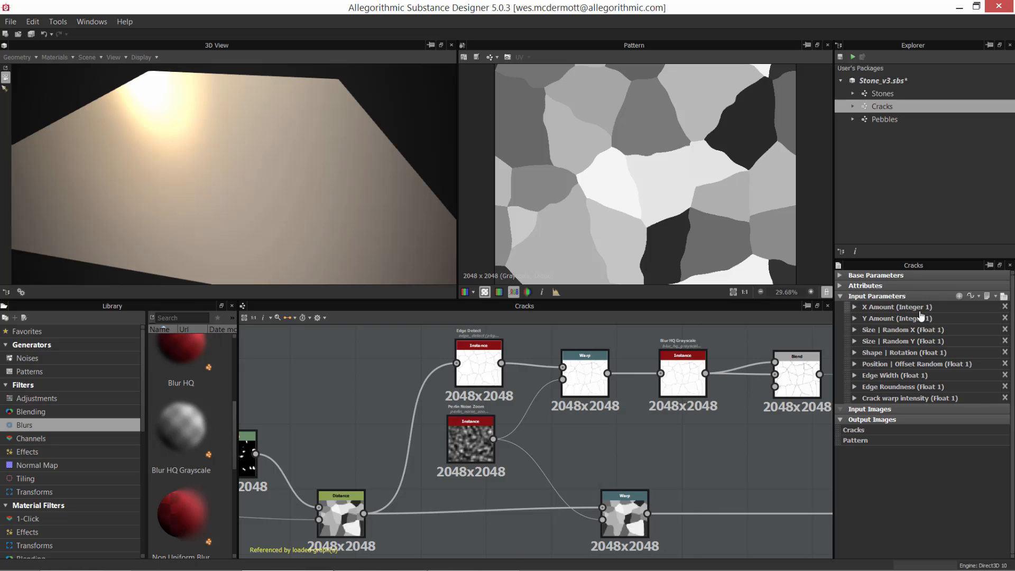
pyautogui.click(1004, 298)
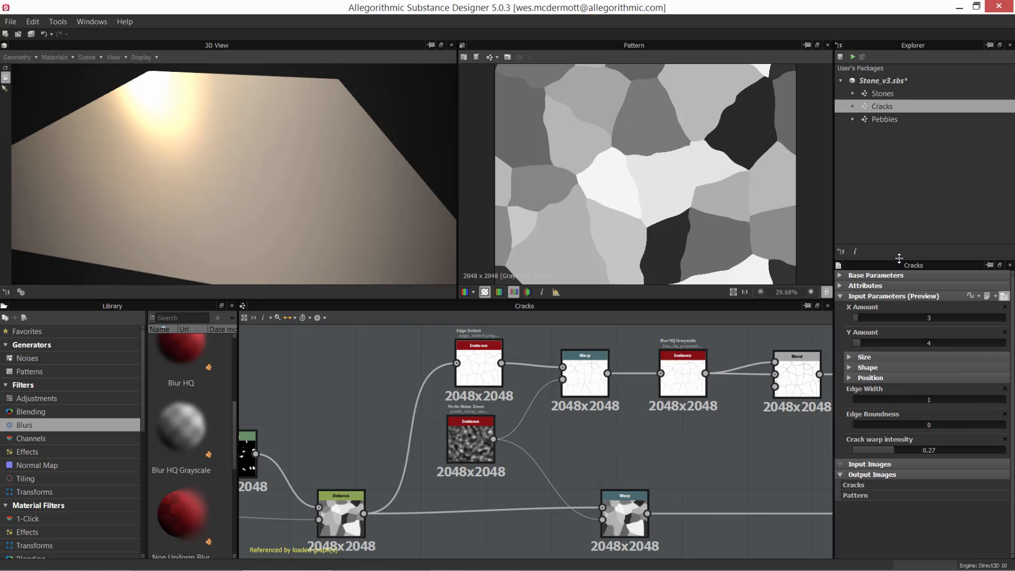
pyautogui.moveTo(898, 258); pyautogui.dragTo(899, 195)
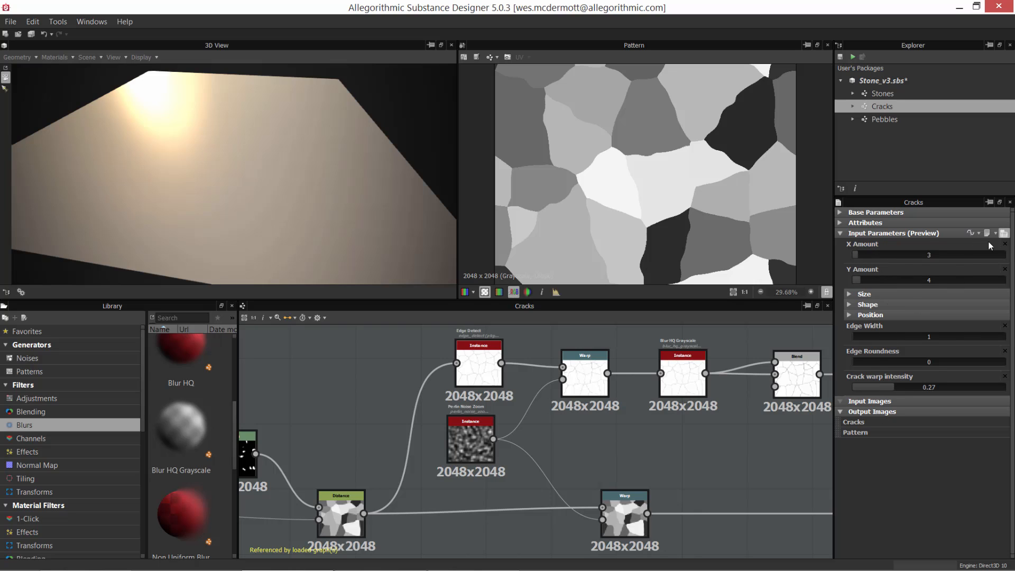
# Step: Leave the parameter preview, inspect the definition of the Size | Random Y input parameter and collapse it again
pyautogui.click(1003, 233)
pyautogui.click(854, 278)
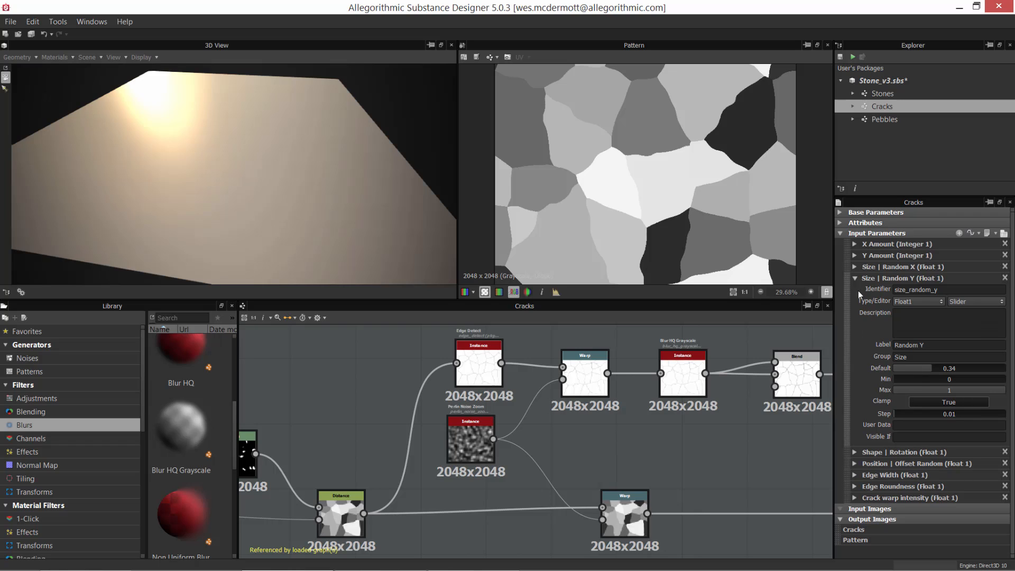
pyautogui.click(855, 279)
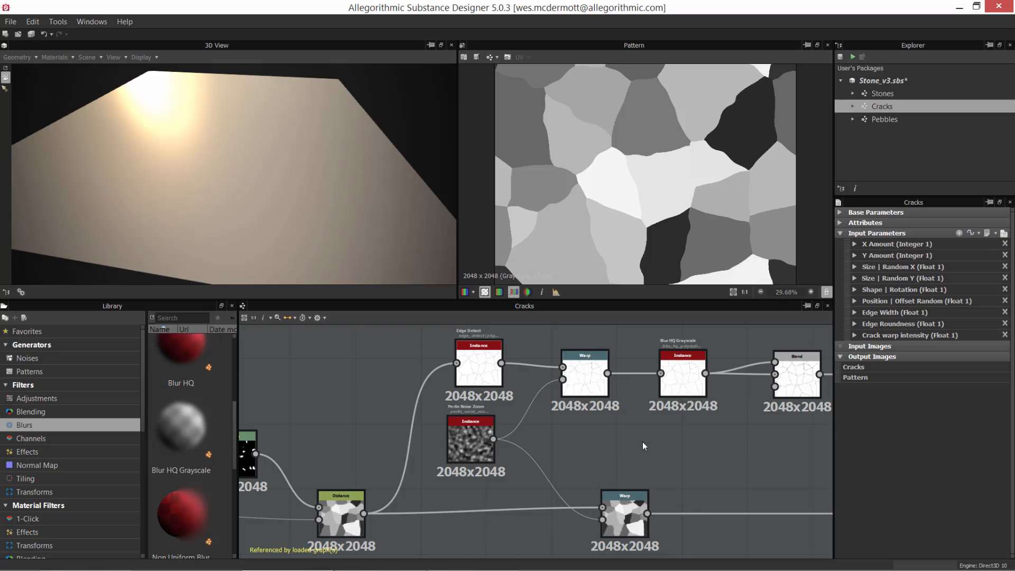
# Step: Display the graph's node finder and look through its node types, keeping Node Type at All
pyautogui.moveTo(648, 448); pyautogui.dragTo(740, 454, button='middle')
pyautogui.scroll(-1, 669, 433)
pyautogui.moveTo(645, 435); pyautogui.dragTo(606, 431, button='middle')
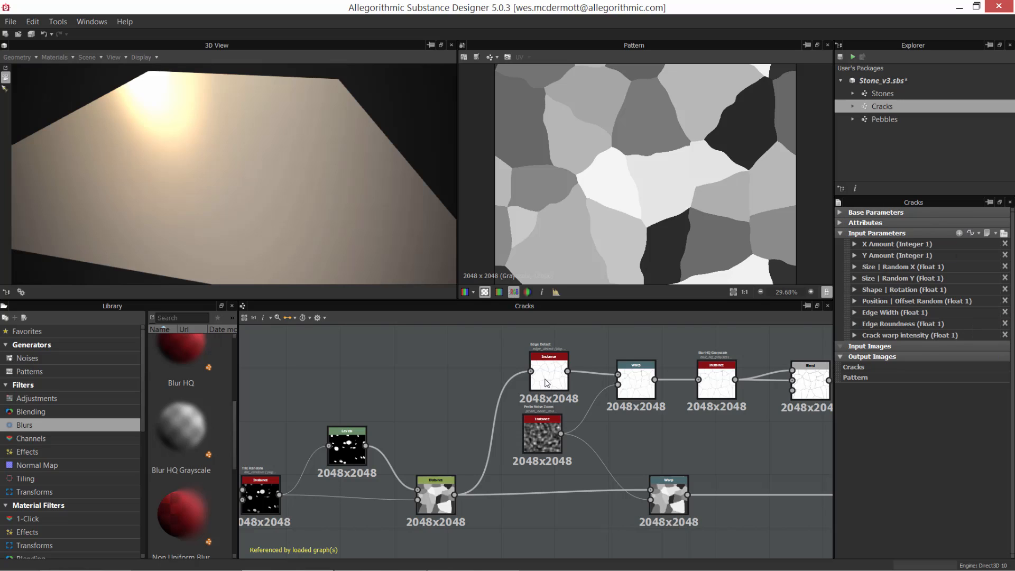
pyautogui.click(277, 317)
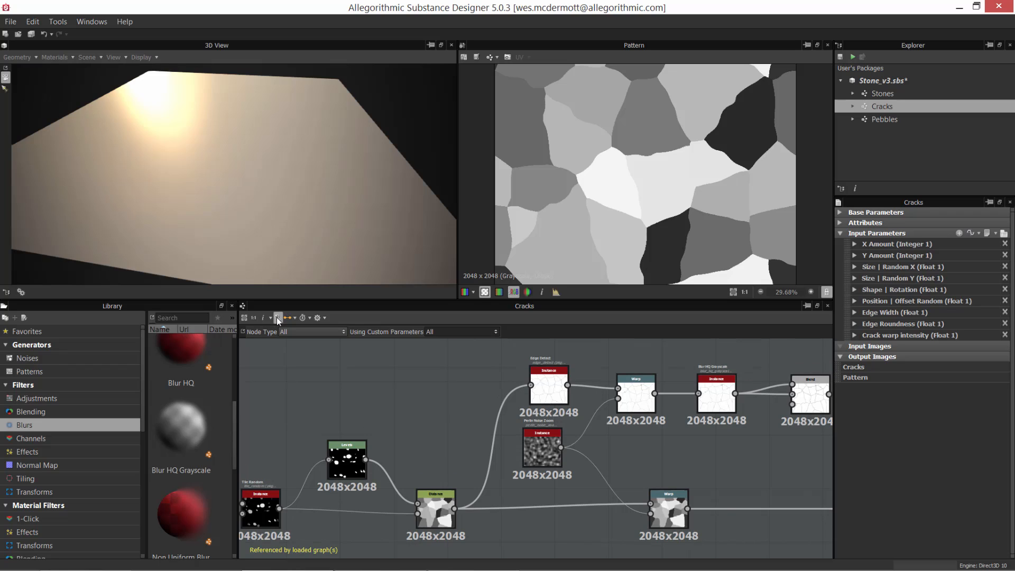
pyautogui.click(302, 332)
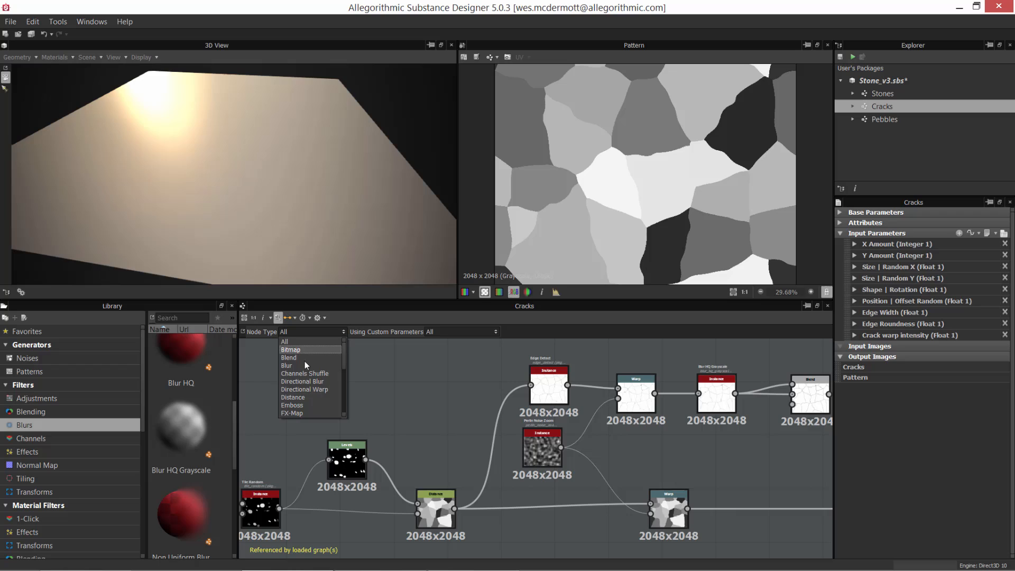
pyautogui.click(413, 381)
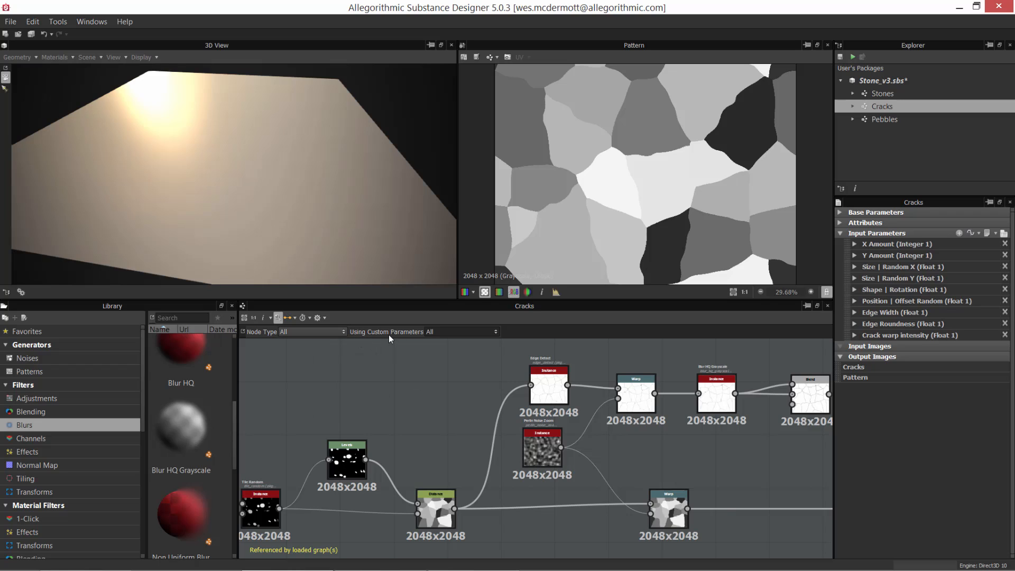
# Step: Highlight only the nodes that use the shape_rotation custom parameter in the Cracks graph
pyautogui.click(495, 331)
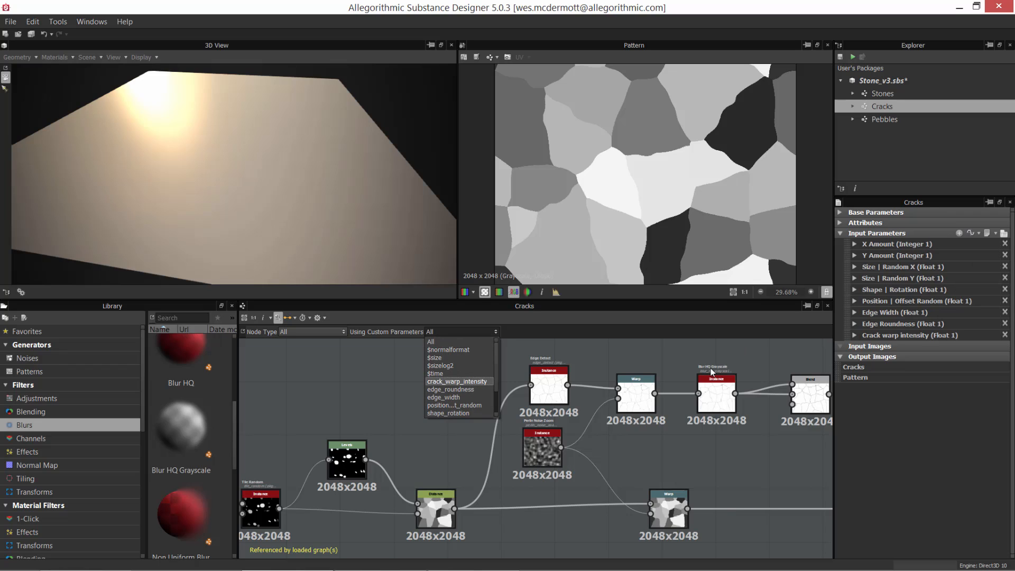
pyautogui.moveTo(497, 373); pyautogui.dragTo(499, 392)
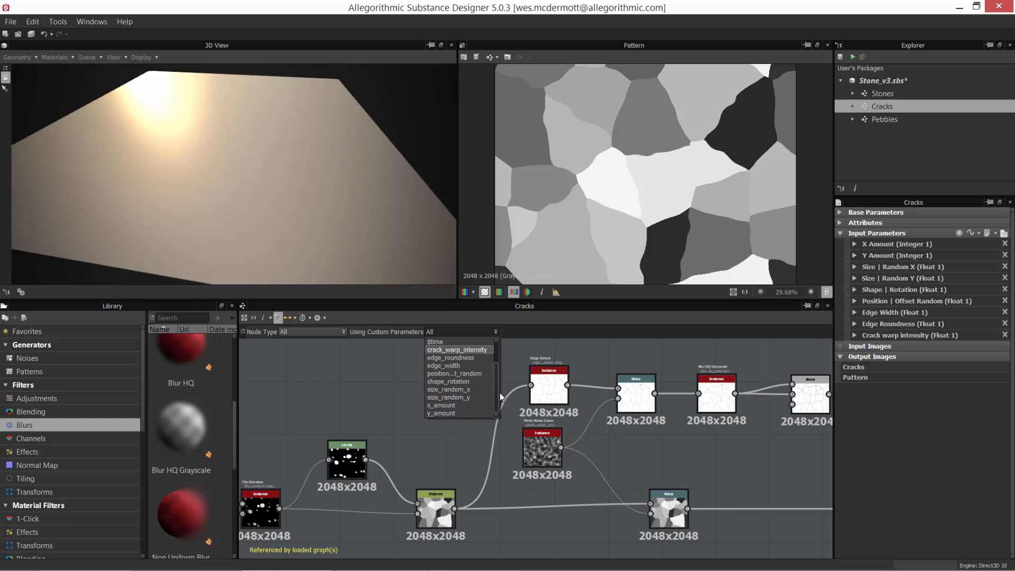
pyautogui.click(464, 381)
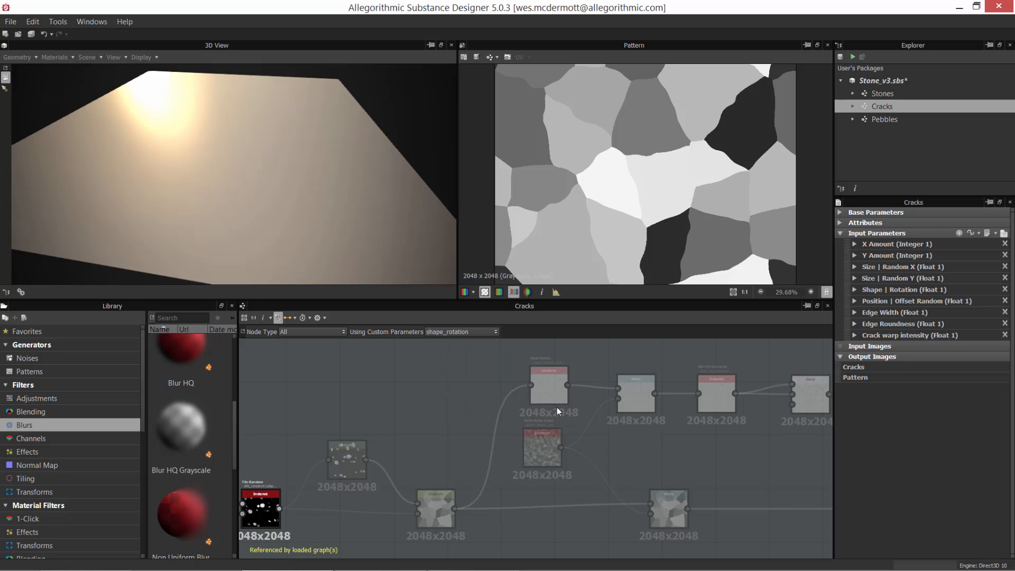
pyautogui.scroll(-2, 671, 470)
pyautogui.moveTo(552, 465); pyautogui.dragTo(597, 421, button='middle')
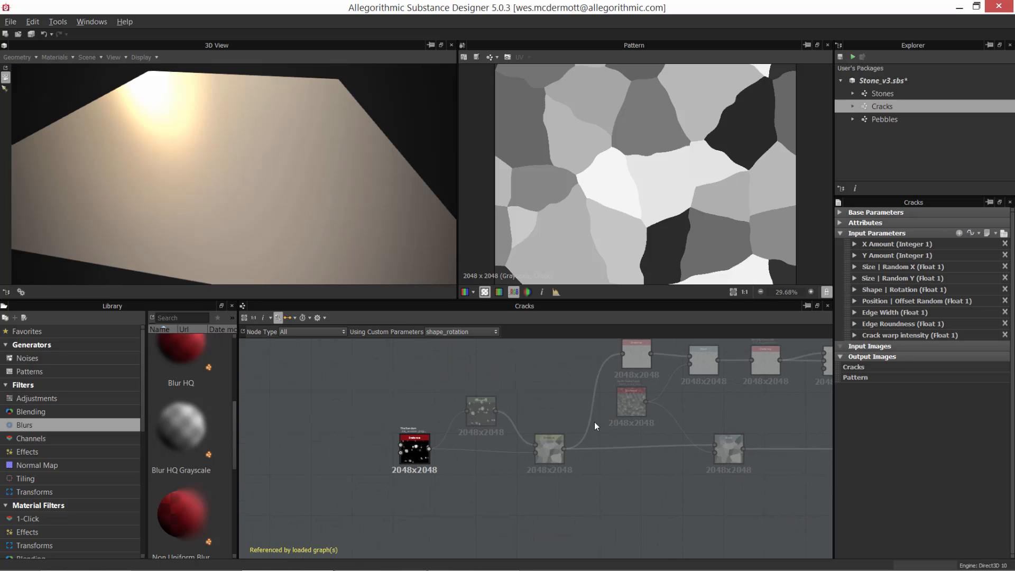
# Step: Inspect the instance parameters of the highlighted Tile Random node, including its shape Rotation, and turn off the node finder
pyautogui.scroll(3, 581, 426)
pyautogui.moveTo(313, 462); pyautogui.dragTo(434, 451, button='middle')
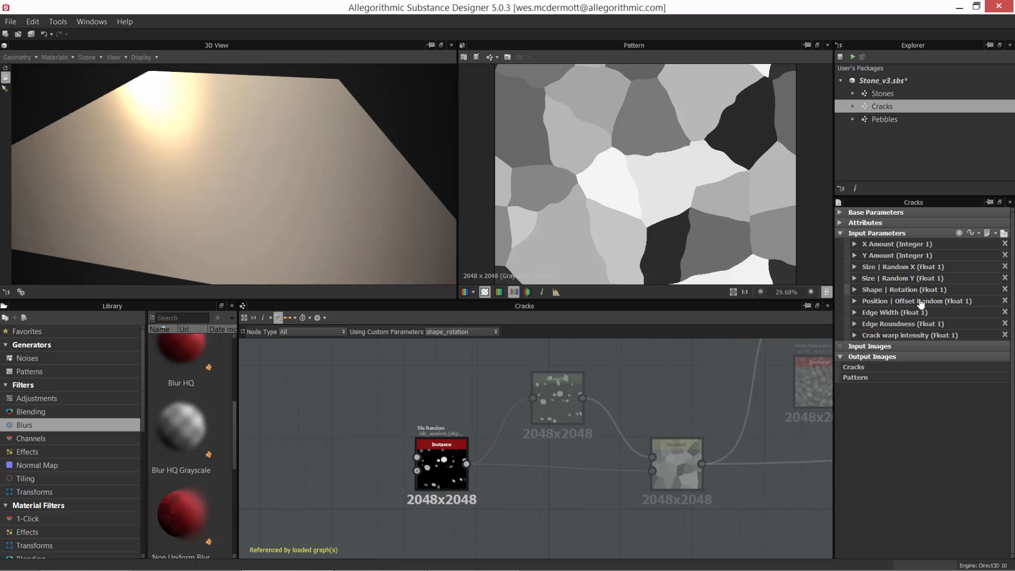
pyautogui.click(435, 453)
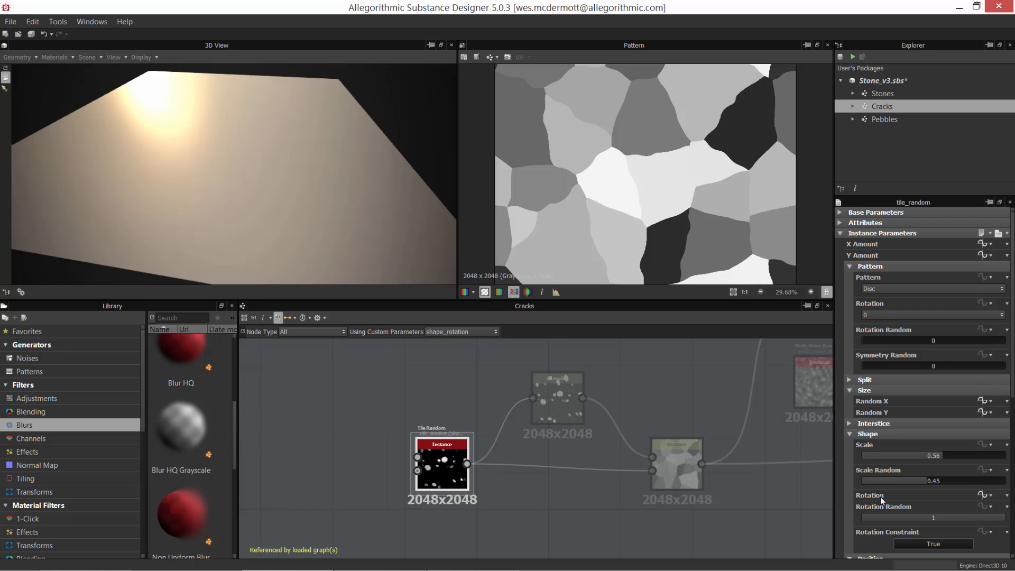
pyautogui.moveTo(522, 461); pyautogui.dragTo(444, 451, button='middle')
pyautogui.scroll(-2, 456, 445)
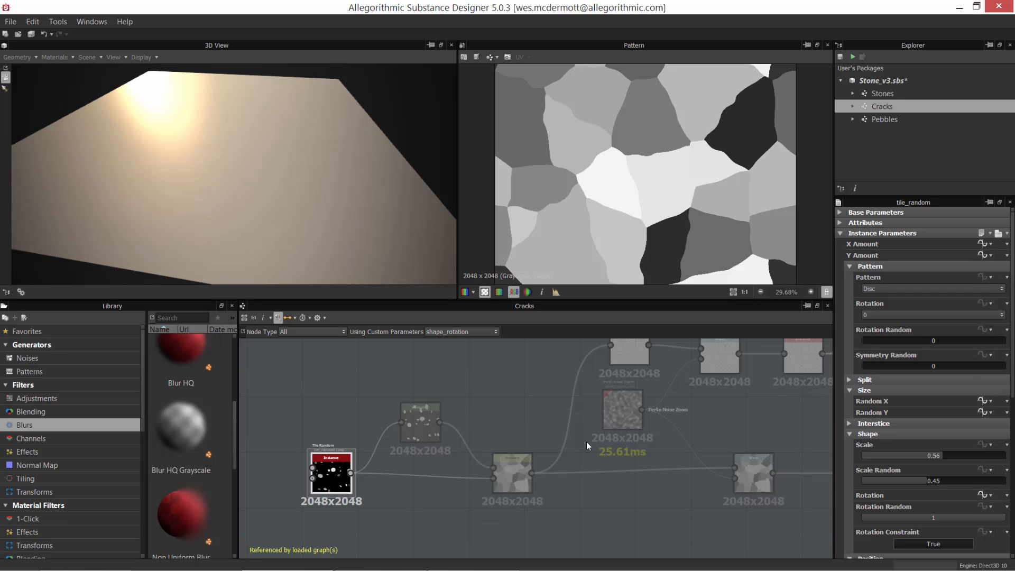
pyautogui.keyDown('alt'); pyautogui.moveTo(607, 416); pyautogui.dragTo(567, 455, button='middle'); pyautogui.keyUp('alt')
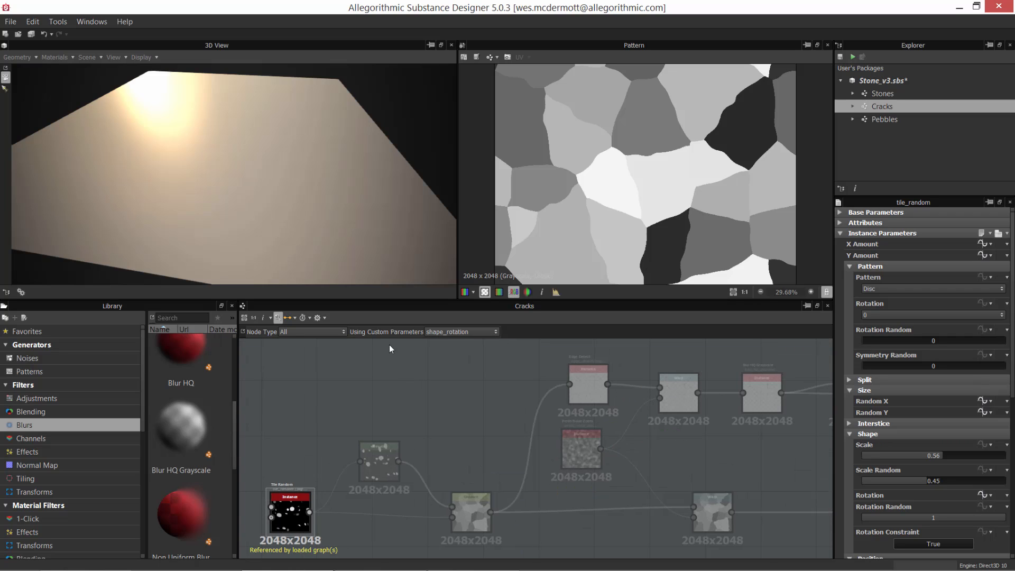
pyautogui.click(278, 318)
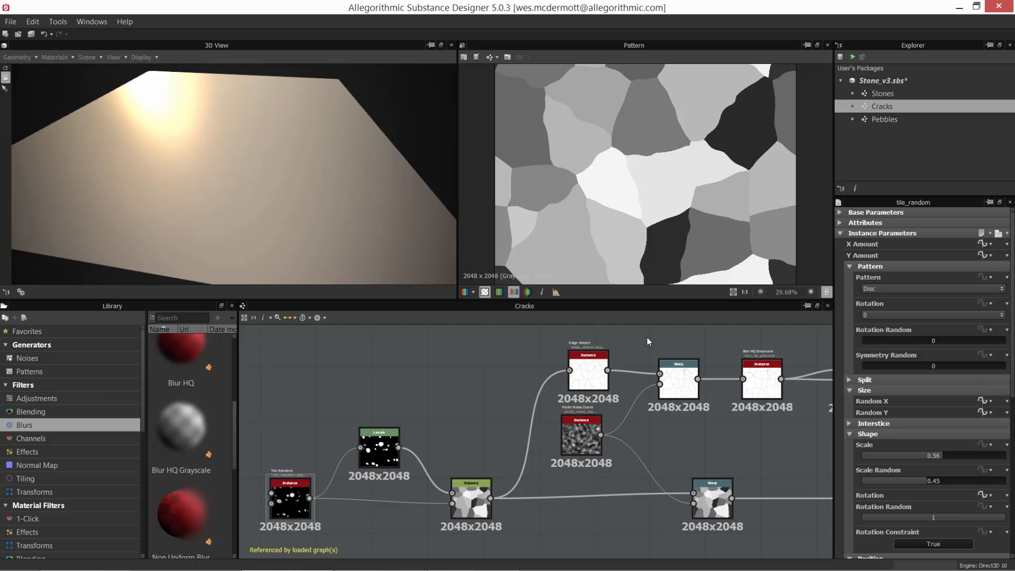
# Step: Save the Stone_v3.sbs package and open its Stones graph
pyautogui.click(887, 80)
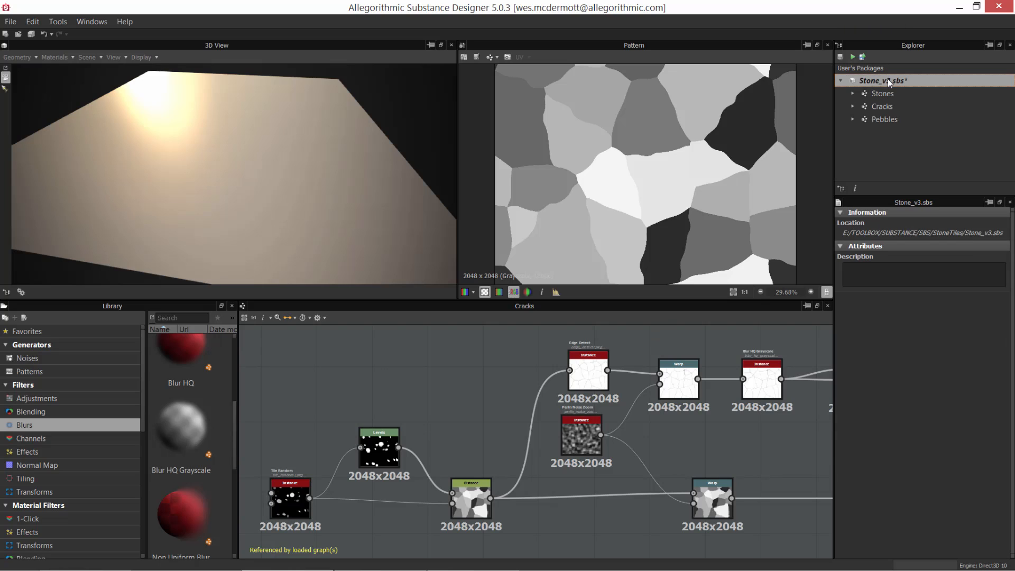
pyautogui.click(839, 57)
pyautogui.doubleClick(884, 93)
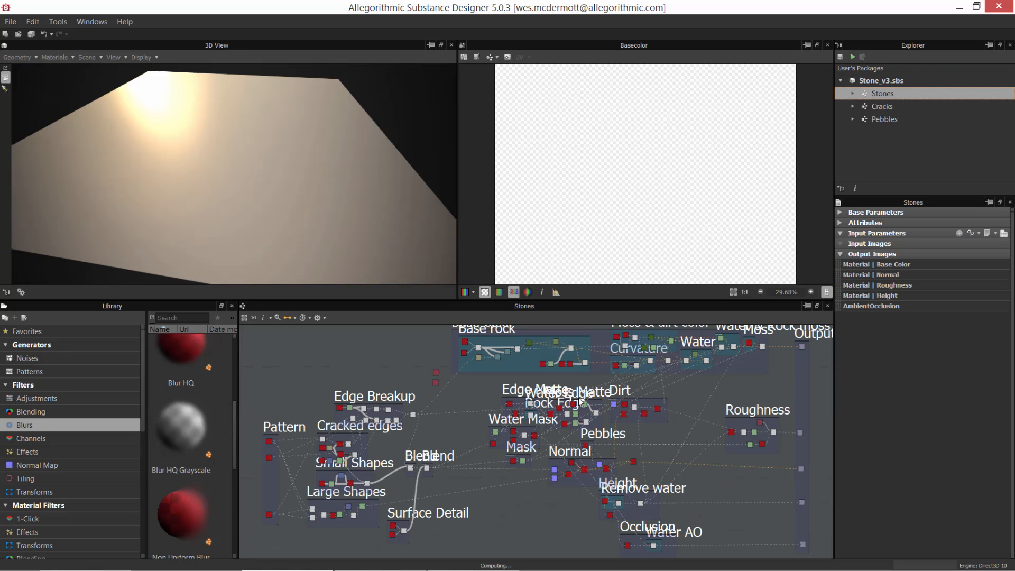
# Step: Preview the uppermost Cracks instance in the Pattern frame of the Stones graph and display its instance parameters
pyautogui.scroll(5, 363, 487)
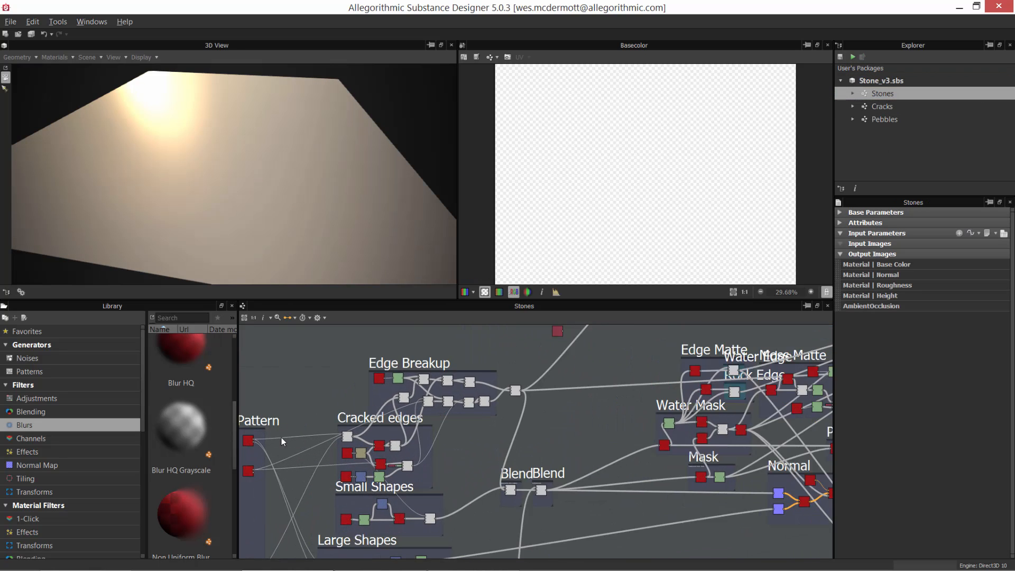
pyautogui.moveTo(365, 483); pyautogui.dragTo(601, 464, button='middle')
pyautogui.keyDown('alt'); pyautogui.moveTo(428, 429); pyautogui.dragTo(560, 555, button='right'); pyautogui.keyUp('alt')
pyautogui.moveTo(484, 418); pyautogui.dragTo(421, 461, button='middle')
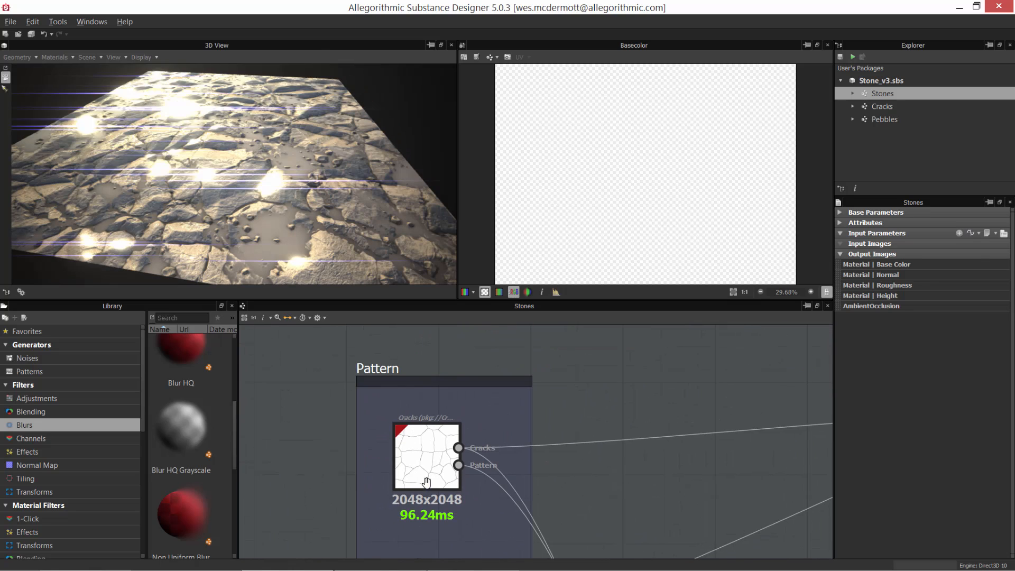
pyautogui.doubleClick(423, 464)
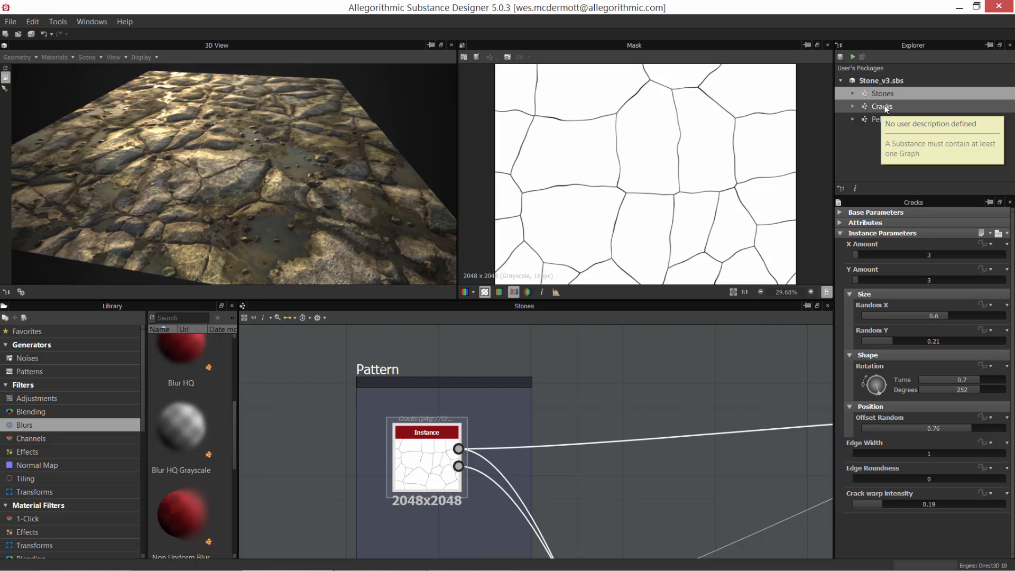
# Step: Preview the Pattern output of the uppermost Cracks instance, and return to its mask output
pyautogui.scroll(5, 450, 457)
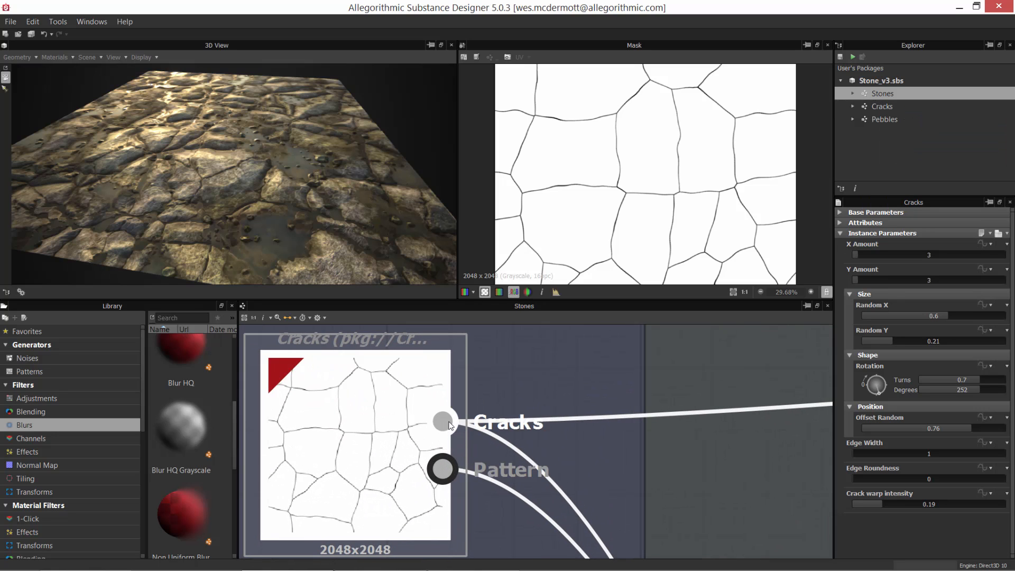
pyautogui.click(442, 469)
pyautogui.scroll(-5, 727, 479)
pyautogui.scroll(-5, 596, 420)
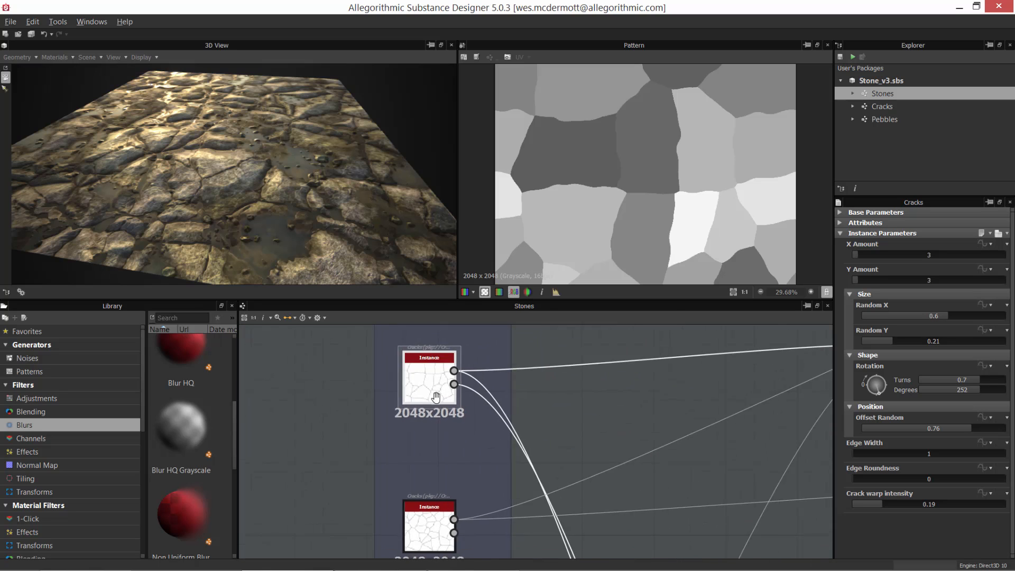
pyautogui.click(463, 400)
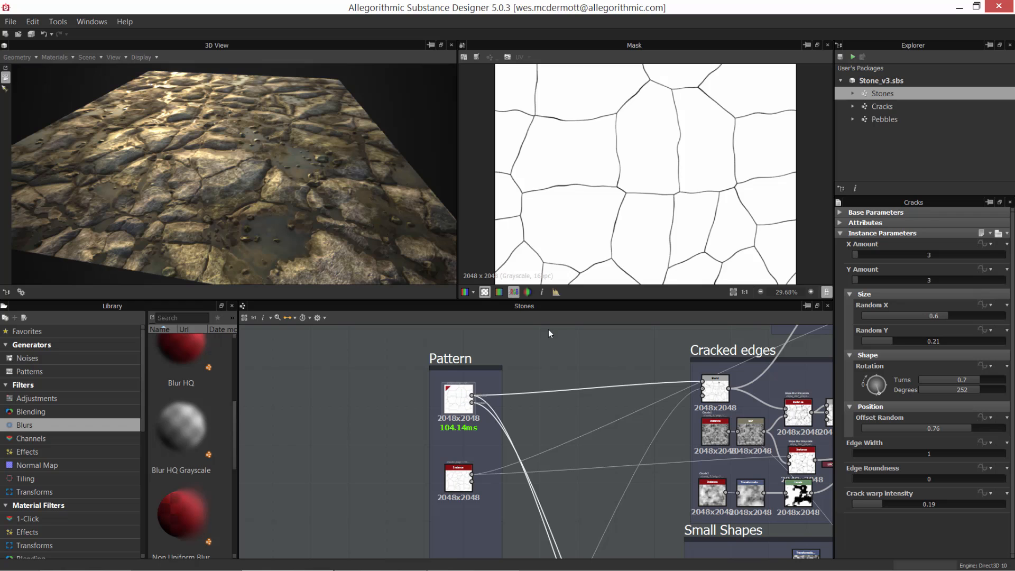
# Step: Preview the masks of the middle and lowest Cracks instances in the Pattern frame, examining the lowest one's crack lines up close
pyautogui.scroll(-2, 654, 165)
pyautogui.moveTo(537, 438); pyautogui.dragTo(516, 390, button='middle')
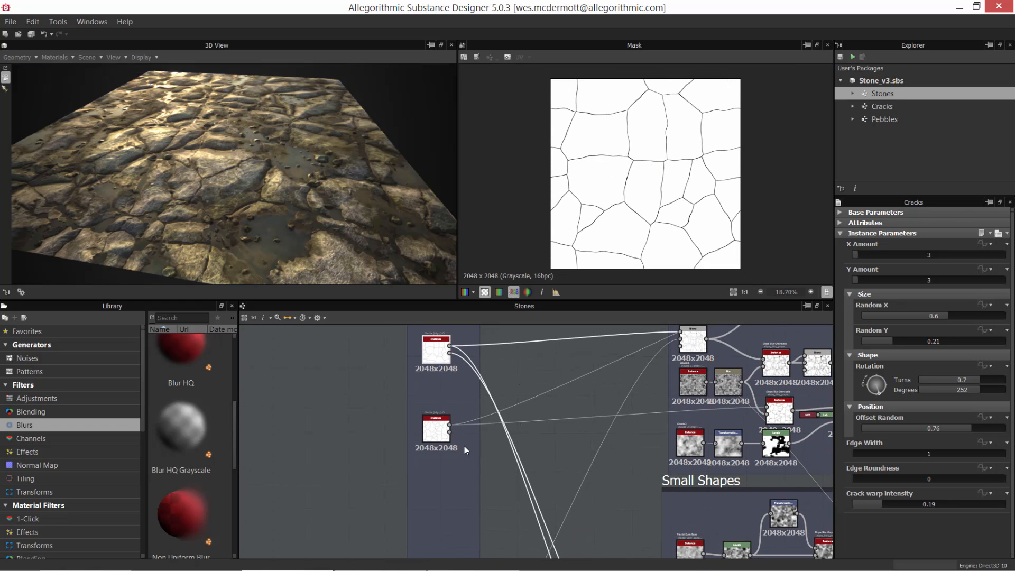
pyautogui.click(437, 426)
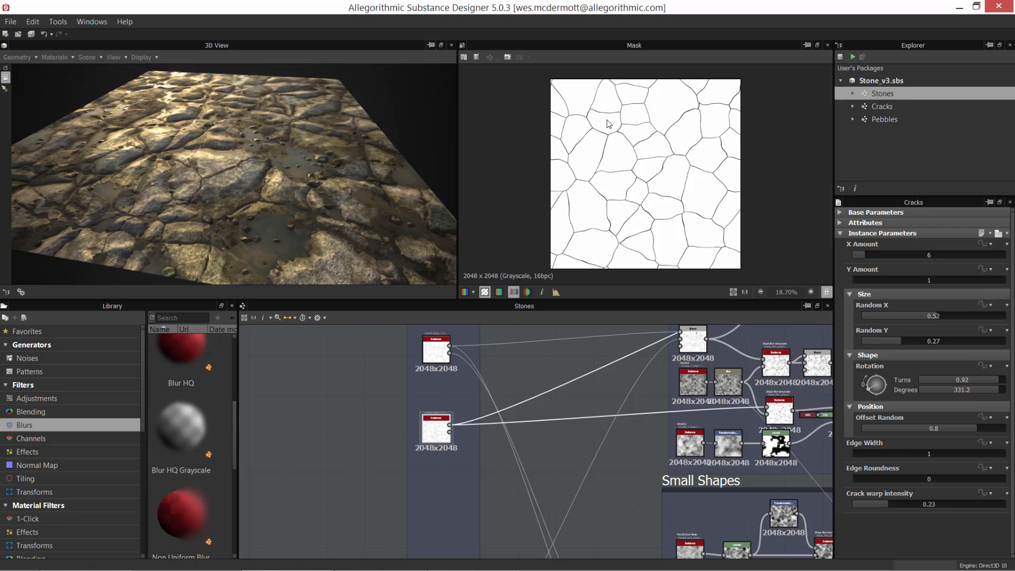
pyautogui.scroll(-5, 527, 384)
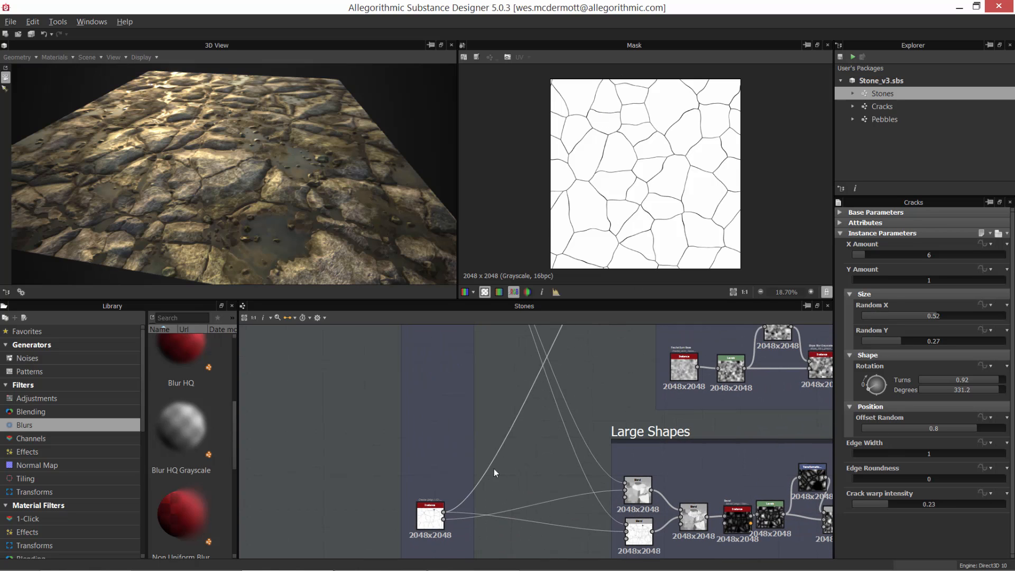
pyautogui.click(429, 523)
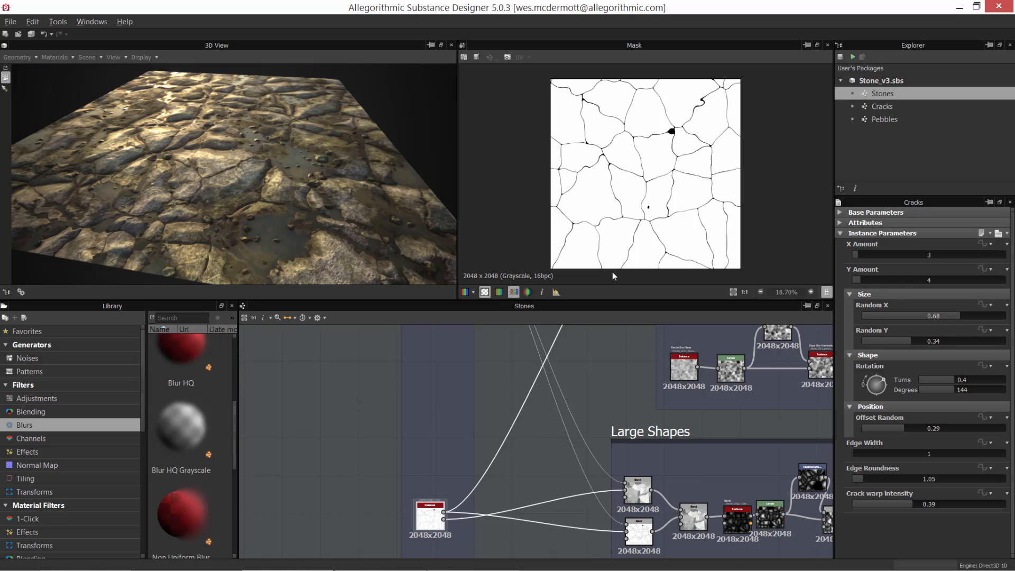
pyautogui.moveTo(548, 403); pyautogui.dragTo(503, 476, button='middle')
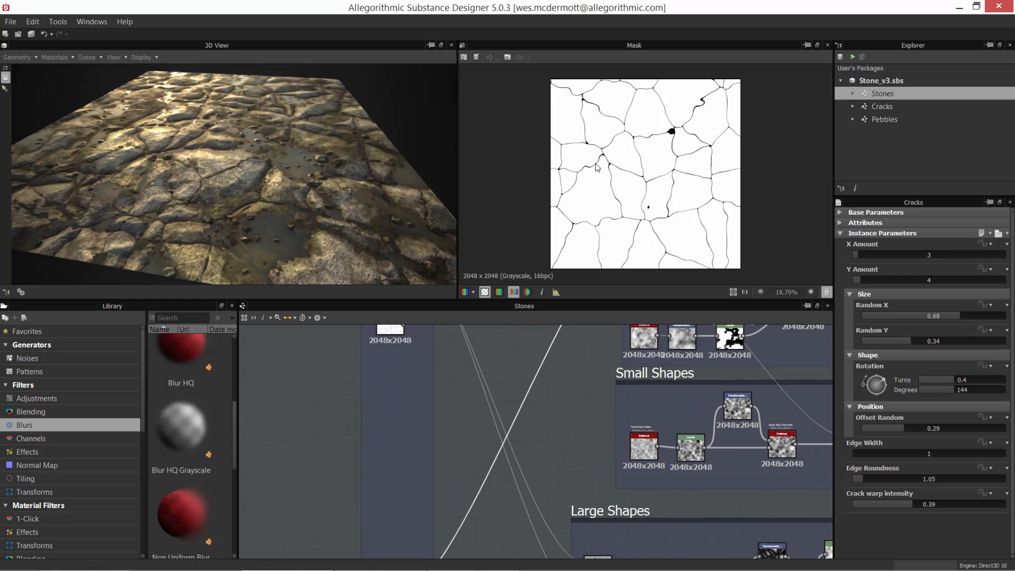
pyautogui.scroll(3, 627, 204)
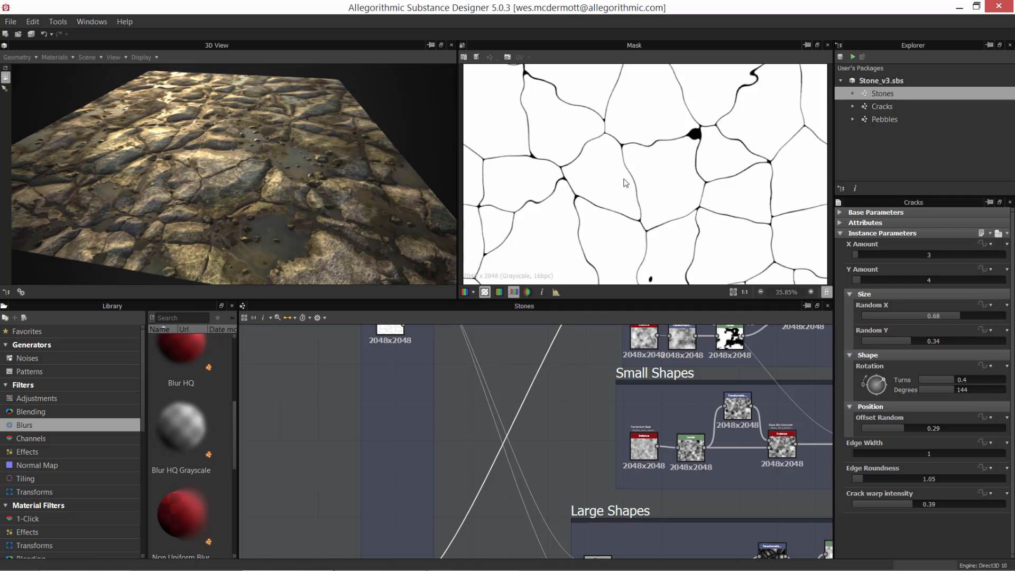
pyautogui.scroll(-3, 528, 404)
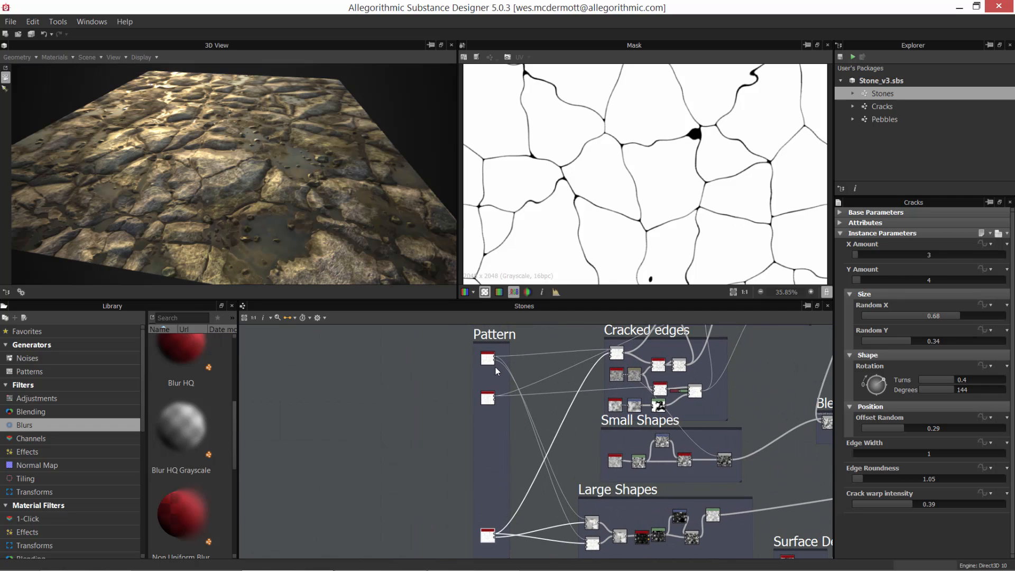
# Step: Compare the masks of all three Cracks instances in the Pattern frame one after another, from the uppermost to the lowest
pyautogui.doubleClick(490, 362)
pyautogui.doubleClick(486, 398)
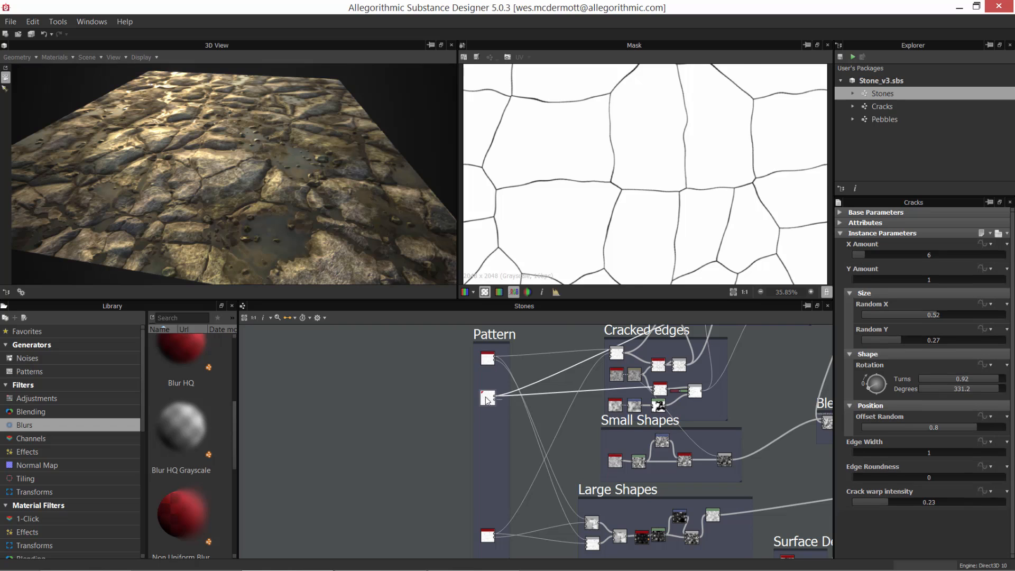
pyautogui.doubleClick(487, 537)
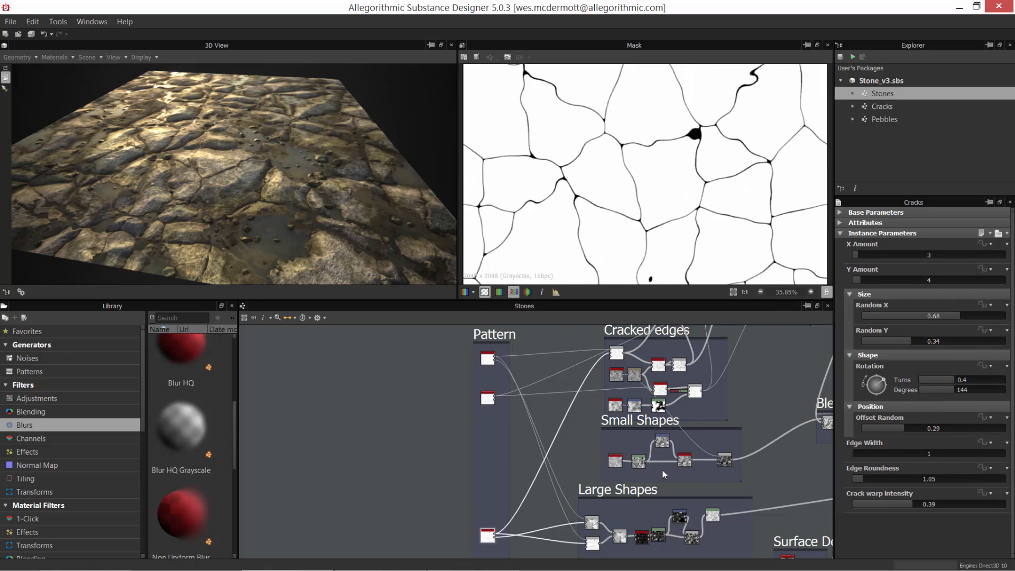
pyautogui.moveTo(661, 470); pyautogui.dragTo(530, 465, button='middle')
pyautogui.scroll(-1, 504, 464)
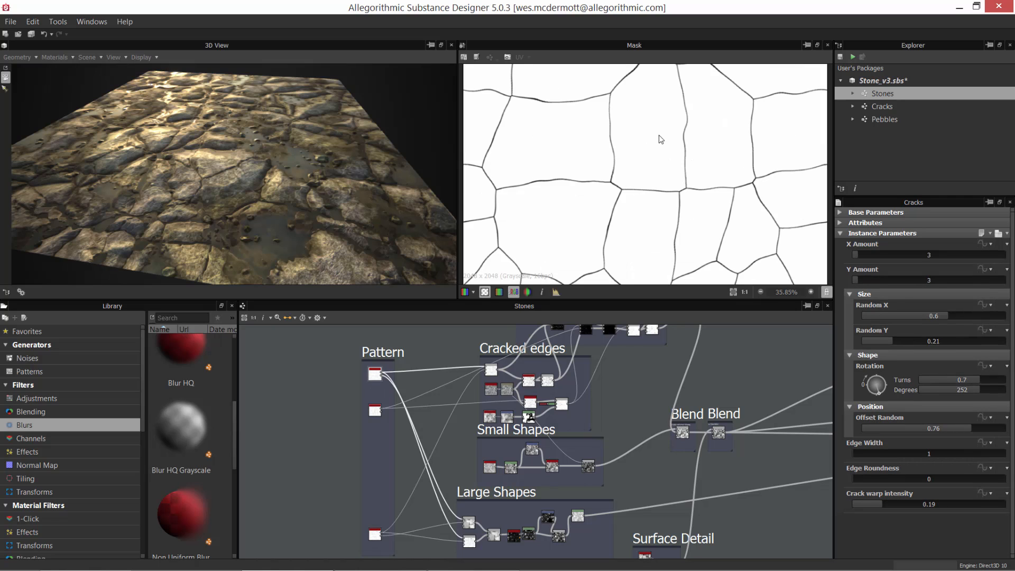
# Step: View the full mask tile and preview the middle and lowest Cracks instances again alongside their instance parameters
pyautogui.scroll(-3, 661, 138)
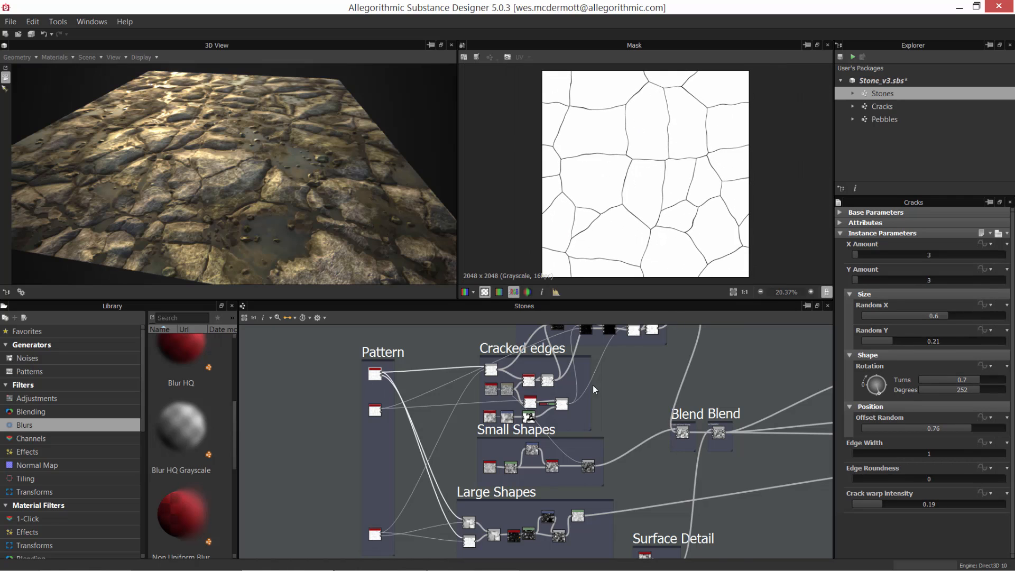
pyautogui.scroll(1, 435, 401)
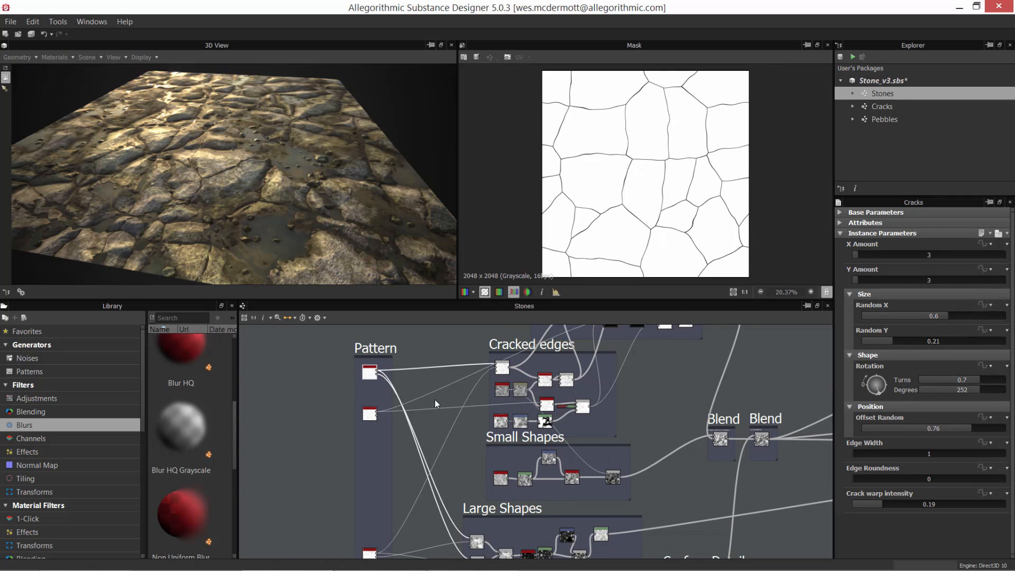
pyautogui.click(365, 414)
pyautogui.moveTo(455, 468); pyautogui.dragTo(455, 443, button='middle')
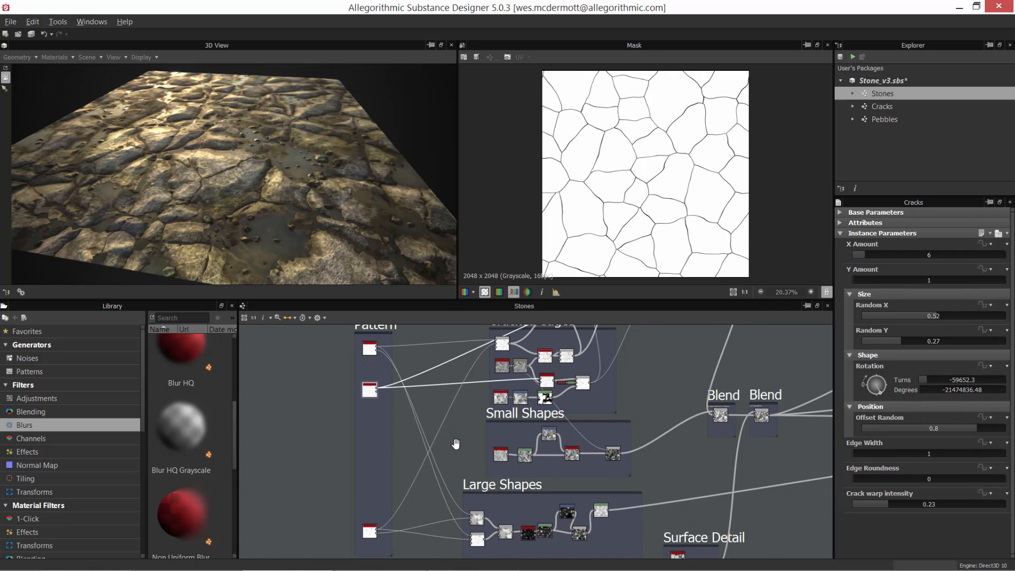
pyautogui.click(368, 531)
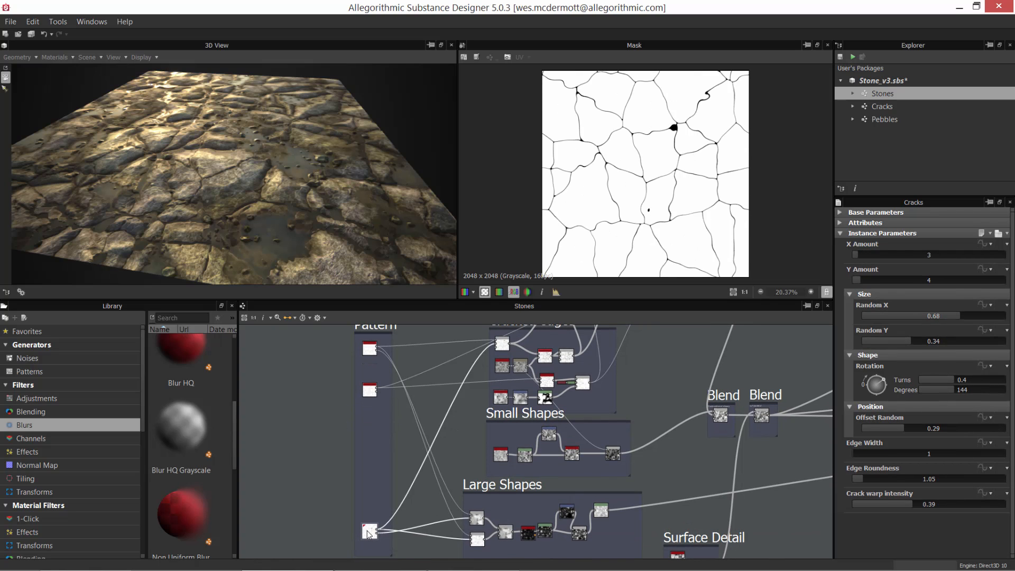